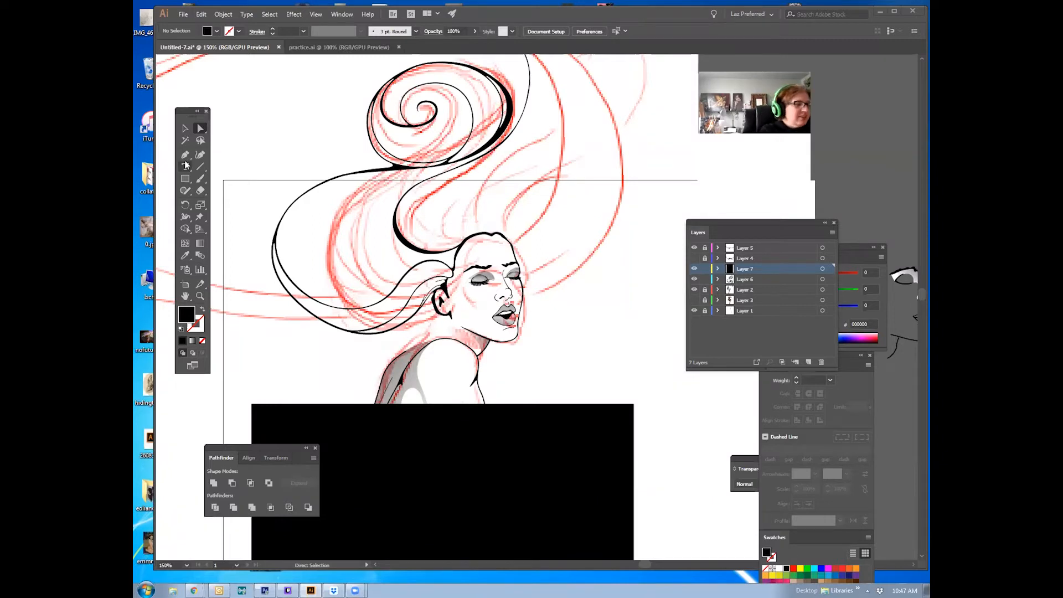
# Set Layer 7's highlight colour to blue in its layer options
pyautogui.click(185, 129)
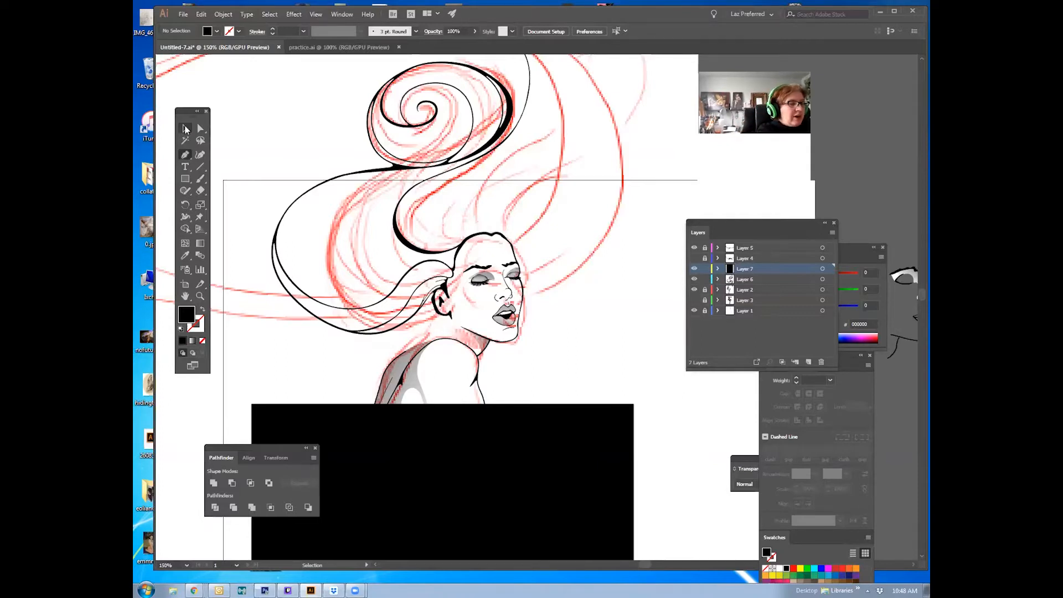
pyautogui.moveTo(597, 222); pyautogui.dragTo(583, 305)
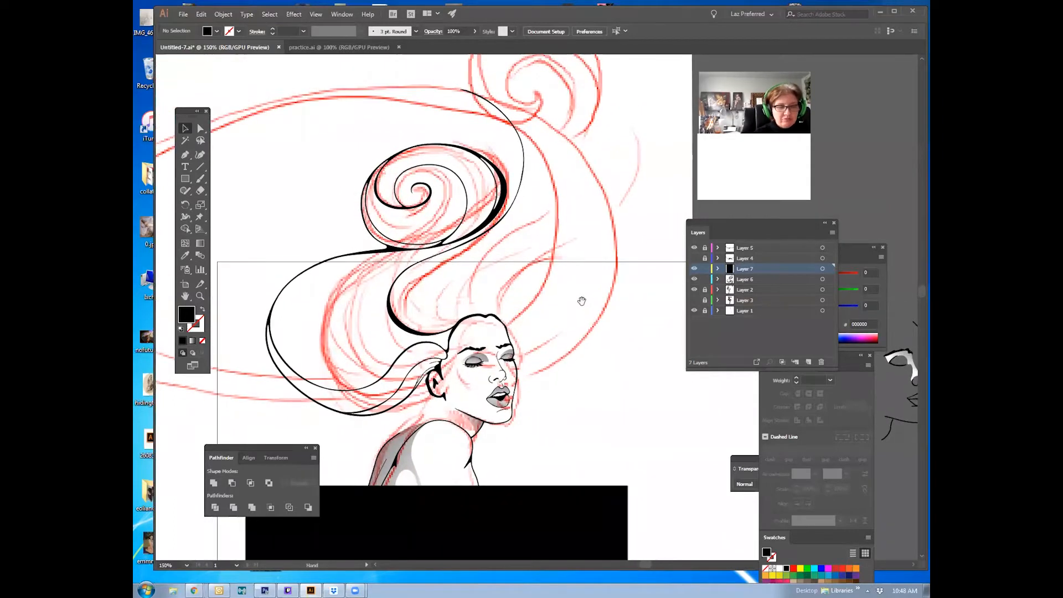
pyautogui.click(186, 155)
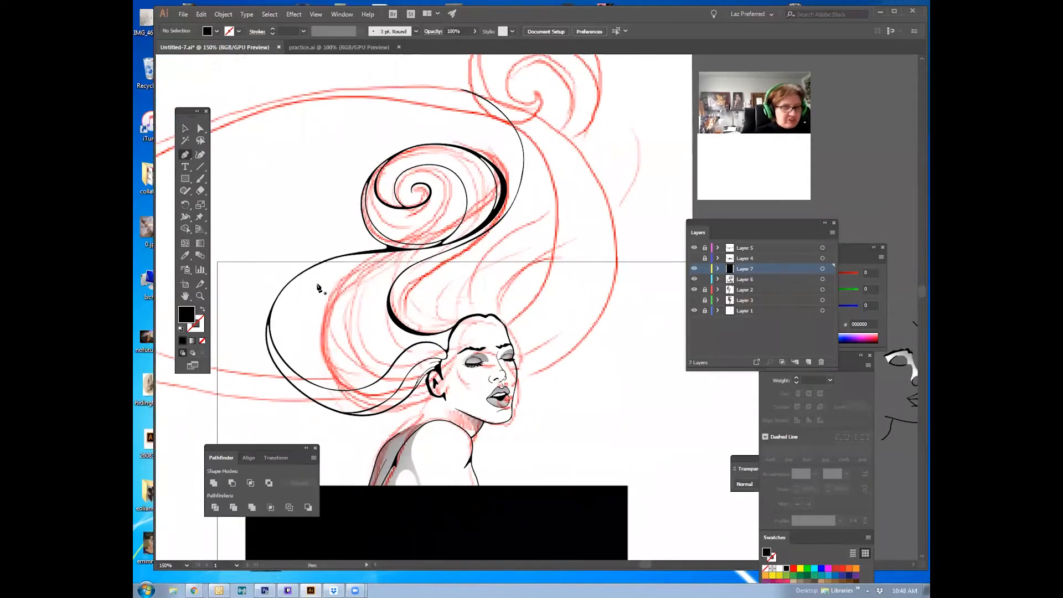
pyautogui.click(200, 297)
pyautogui.moveTo(565, 310); pyautogui.dragTo(658, 385)
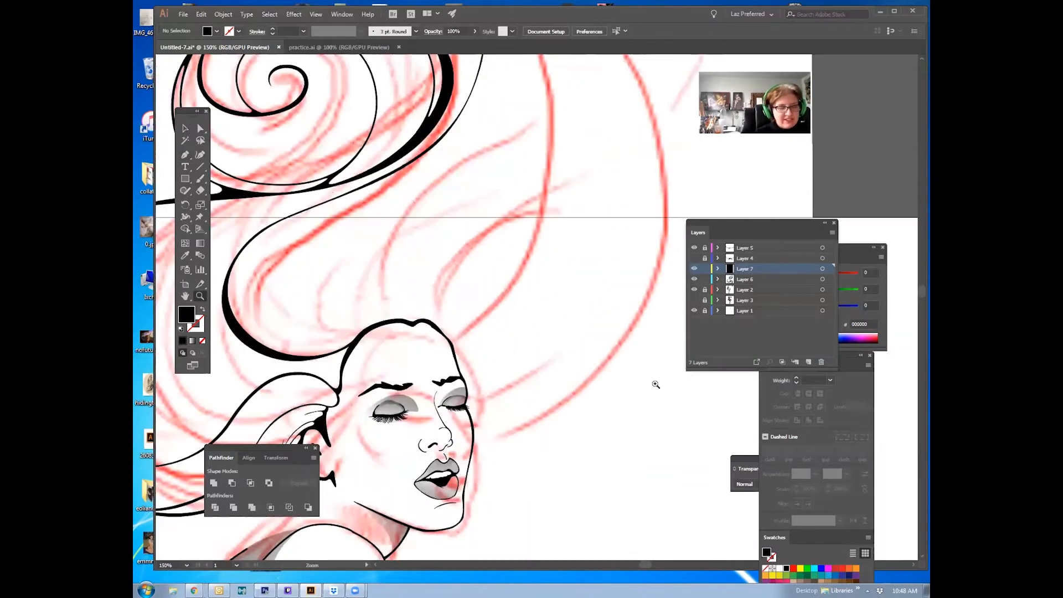
pyautogui.moveTo(473, 283); pyautogui.dragTo(469, 276)
pyautogui.click(187, 155)
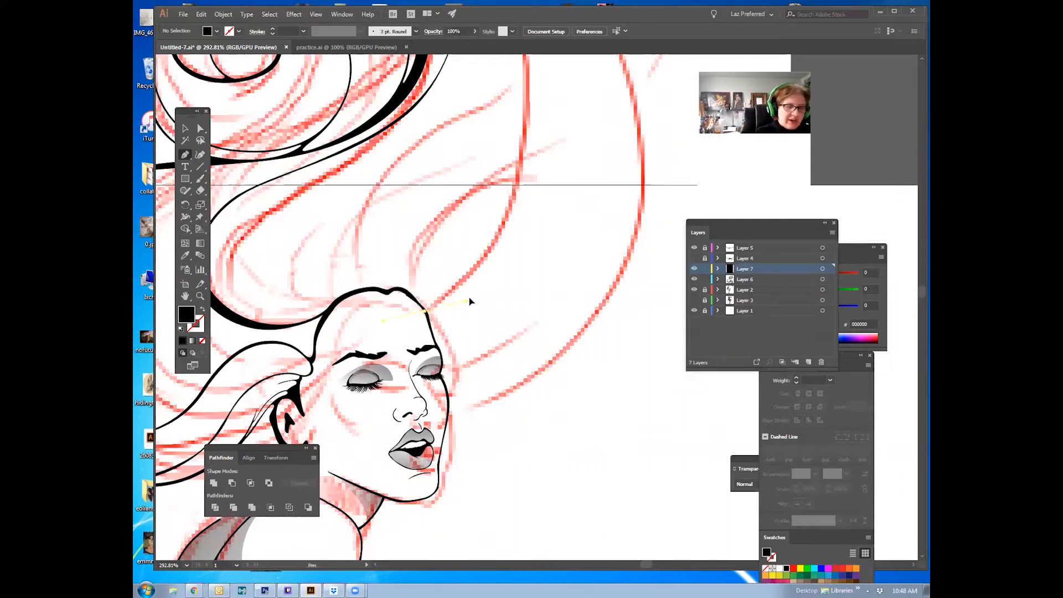
pyautogui.doubleClick(802, 270)
pyautogui.click(205, 53)
pyautogui.click(200, 109)
pyautogui.click(221, 120)
pyautogui.press('p')
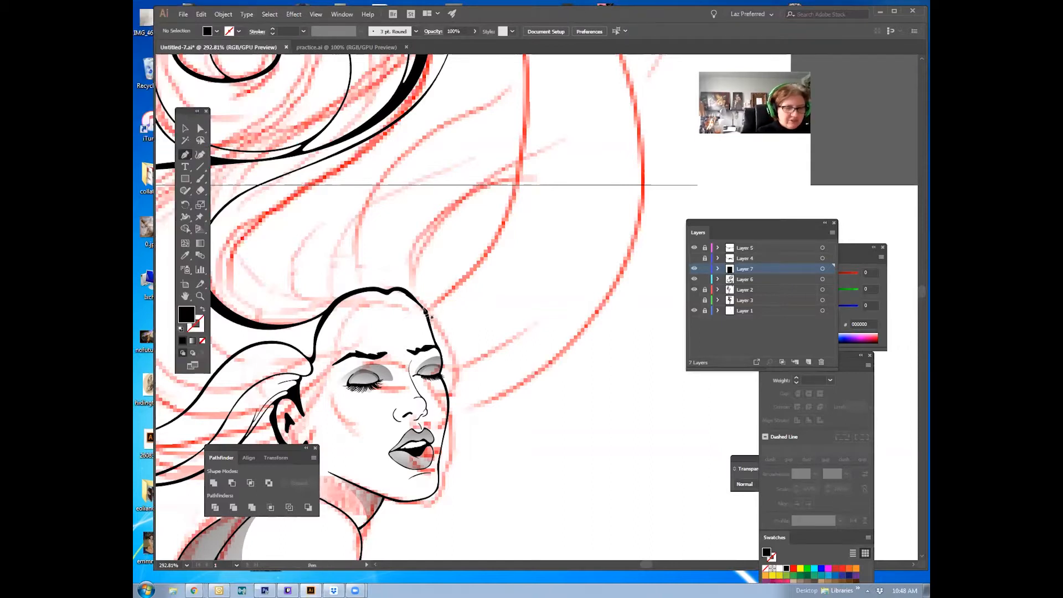
pyautogui.moveTo(472, 297); pyautogui.dragTo(494, 311)
pyautogui.hotkey('ctrl', 'z')
pyautogui.hotkey('ctrl', 'z')
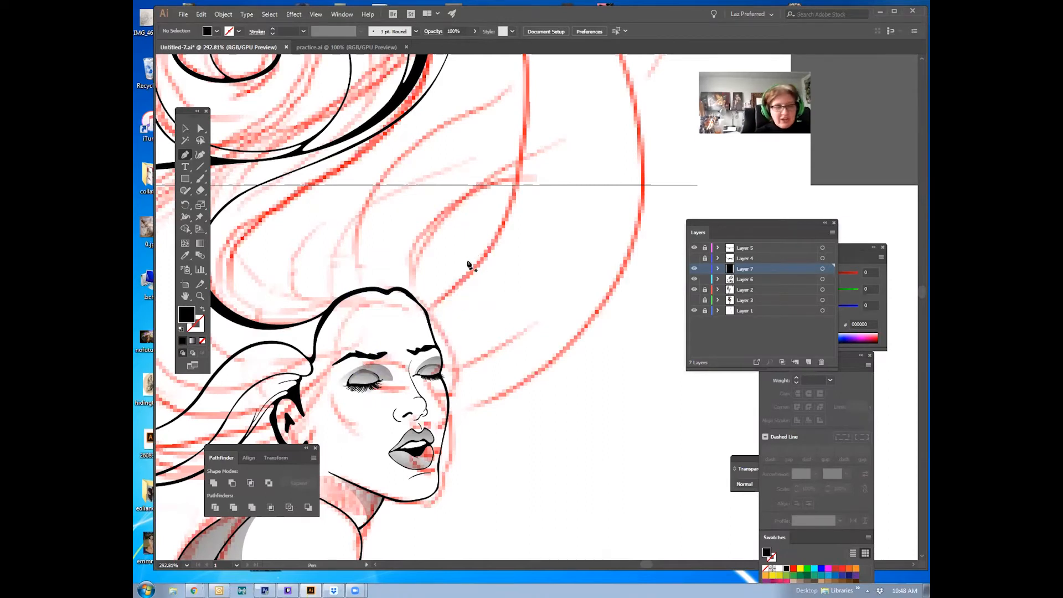
# Draw a closed, tapered black hair strand with the Pen tool along the red sketch, from the forehead up to the existing hair curve and back
pyautogui.moveTo(438, 313); pyautogui.dragTo(466, 306)
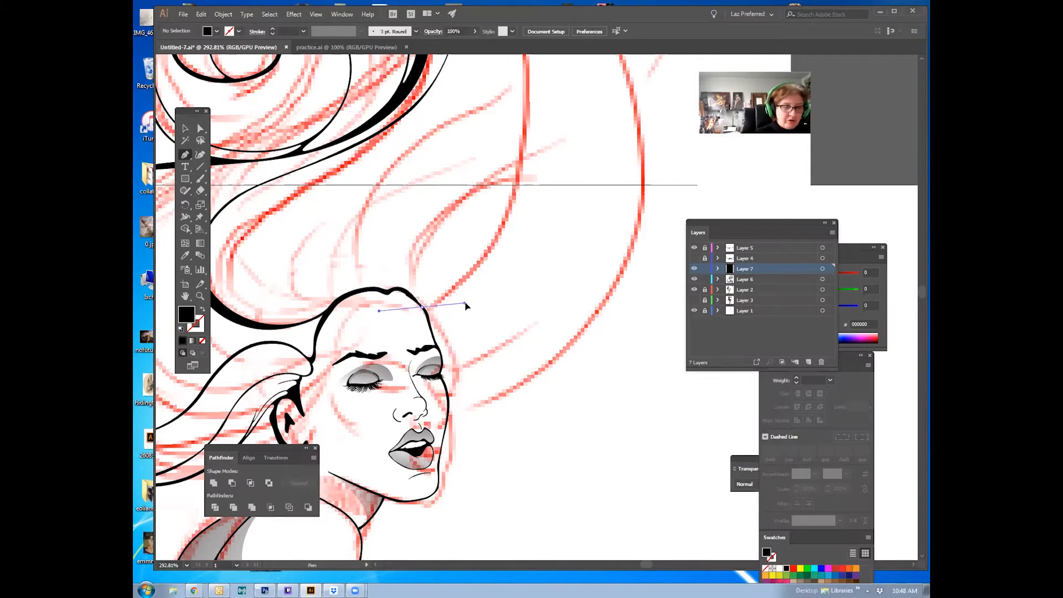
pyautogui.moveTo(521, 171); pyautogui.dragTo(530, 363)
pyautogui.moveTo(508, 272); pyautogui.dragTo(437, 176)
pyautogui.click(434, 171)
pyautogui.moveTo(493, 232); pyautogui.dragTo(521, 281)
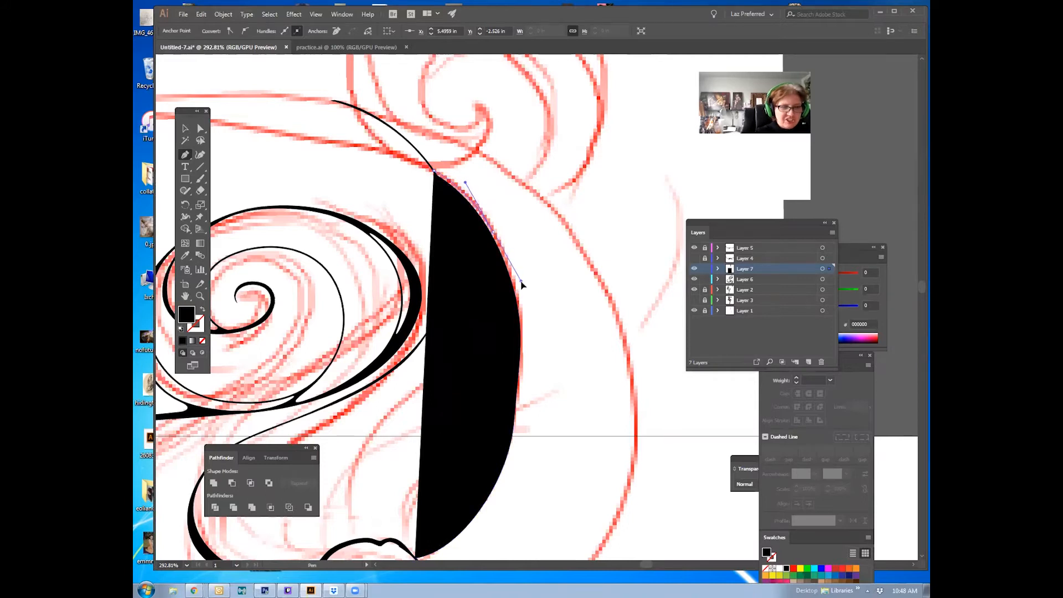
pyautogui.press('space')
pyautogui.moveTo(534, 380); pyautogui.dragTo(570, 169)
pyautogui.moveTo(556, 211); pyautogui.dragTo(539, 311)
pyautogui.moveTo(452, 347); pyautogui.dragTo(409, 353)
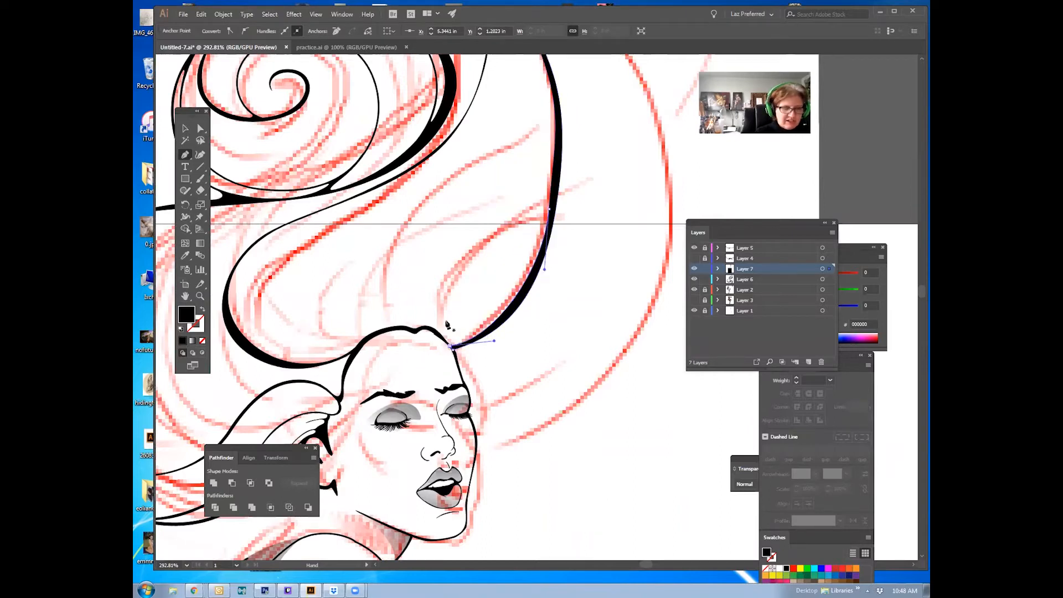
# Adjust the anchor points and handles on the lower part of the new hair strand, between its middle and the forehead
pyautogui.click(200, 131)
pyautogui.click(588, 246)
pyautogui.press('space')
pyautogui.moveTo(565, 207); pyautogui.dragTo(543, 334)
pyautogui.click(533, 358)
pyautogui.hotkey('ctrl', 'z')
pyautogui.click(534, 334)
pyautogui.click(478, 463)
pyautogui.moveTo(473, 464)
pyautogui.mouseDown()
pyautogui.moveTo(463, 469)
pyautogui.moveTo(491, 462)
pyautogui.mouseUp()
pyautogui.click(497, 419)
pyautogui.moveTo(530, 335); pyautogui.dragTo(533, 331)
# Reshape the upper part of the hair strand by adjusting its anchor points and handles up to where it meets the existing curve
pyautogui.moveTo(523, 187); pyautogui.dragTo(522, 181)
pyautogui.click(526, 170)
pyautogui.click(511, 152)
pyautogui.moveTo(501, 123); pyautogui.dragTo(482, 98)
pyautogui.click(484, 99)
pyautogui.click(475, 100)
pyautogui.click(527, 141)
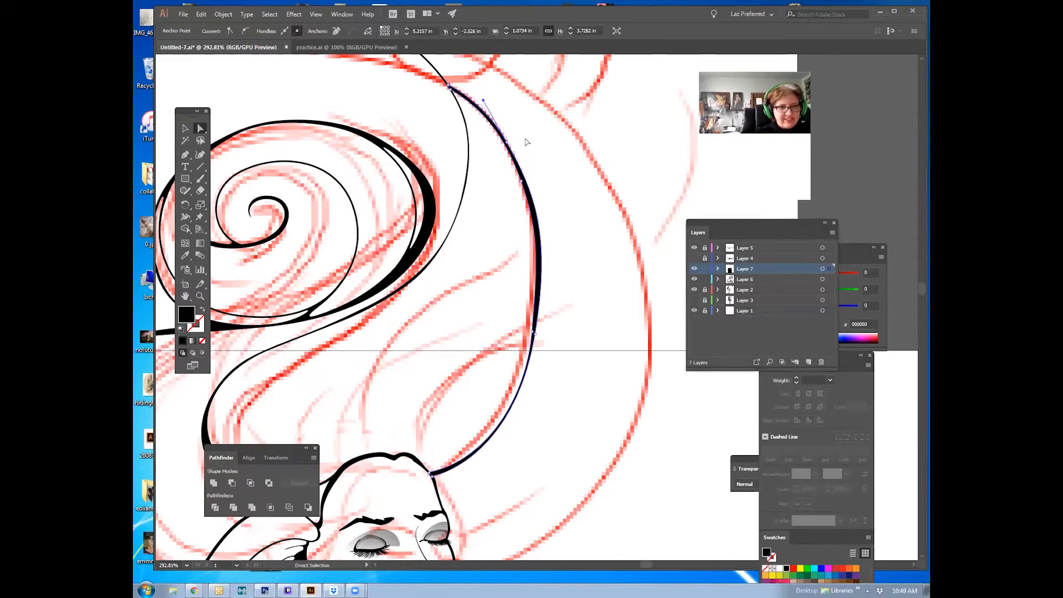
pyautogui.click(531, 194)
pyautogui.moveTo(551, 234); pyautogui.dragTo(549, 238)
pyautogui.click(556, 263)
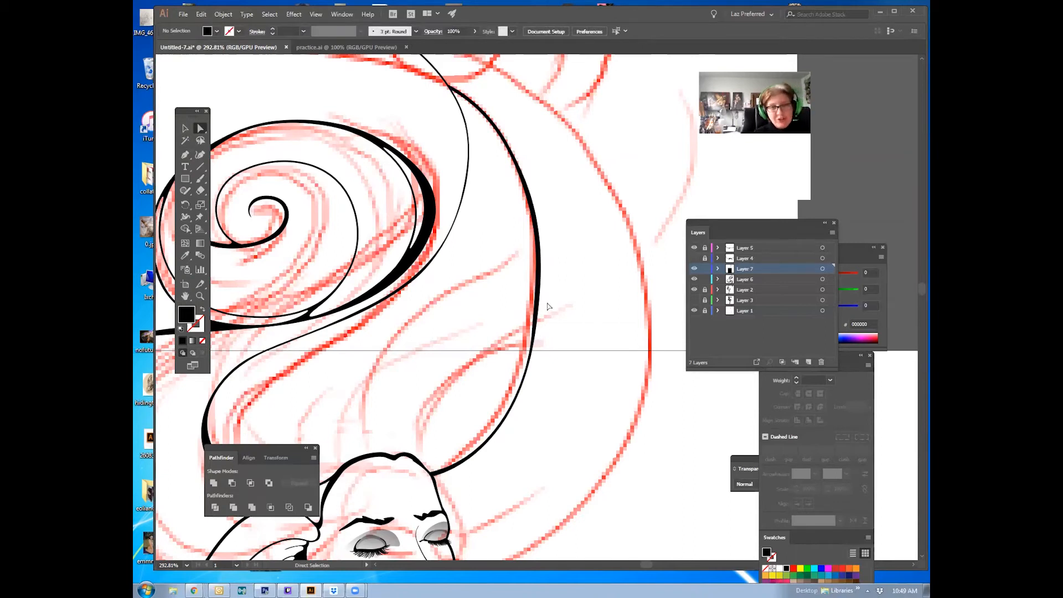
# Fine-tune the anchor points along the middle of the hair strand to smooth its curve and thickness
pyautogui.click(538, 317)
pyautogui.moveTo(535, 334); pyautogui.dragTo(536, 334)
pyautogui.click(544, 334)
pyautogui.click(550, 343)
pyautogui.moveTo(565, 267); pyautogui.dragTo(589, 230)
pyautogui.click(574, 209)
pyautogui.moveTo(566, 190); pyautogui.dragTo(564, 183)
pyautogui.moveTo(584, 241); pyautogui.dragTo(586, 237)
pyautogui.click(569, 192)
pyautogui.click(564, 183)
pyautogui.moveTo(564, 183); pyautogui.dragTo(565, 183)
pyautogui.click(600, 202)
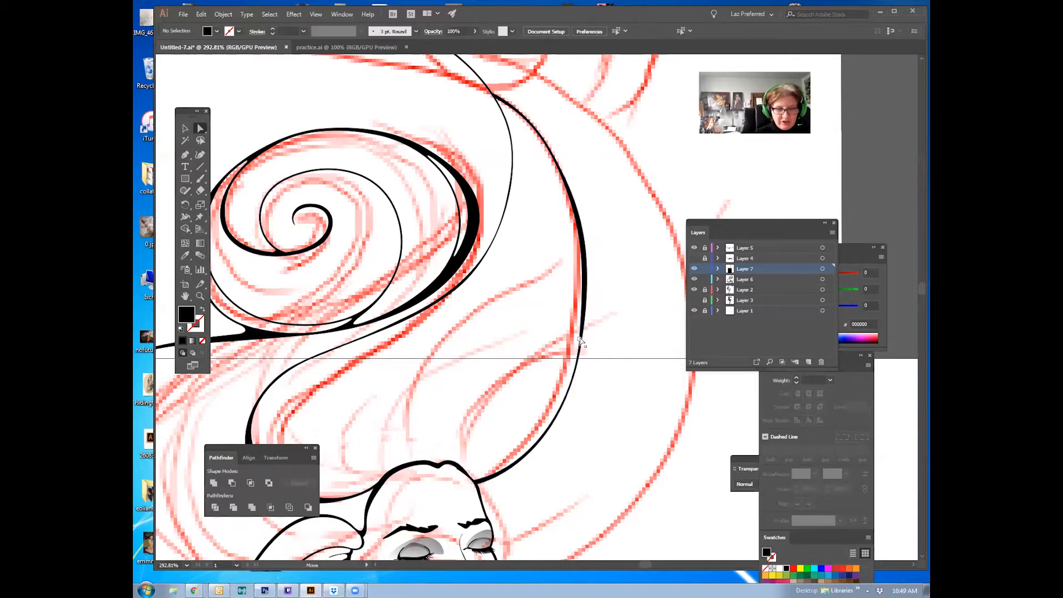
pyautogui.click(586, 306)
pyautogui.moveTo(584, 280); pyautogui.dragTo(586, 283)
pyautogui.click(603, 304)
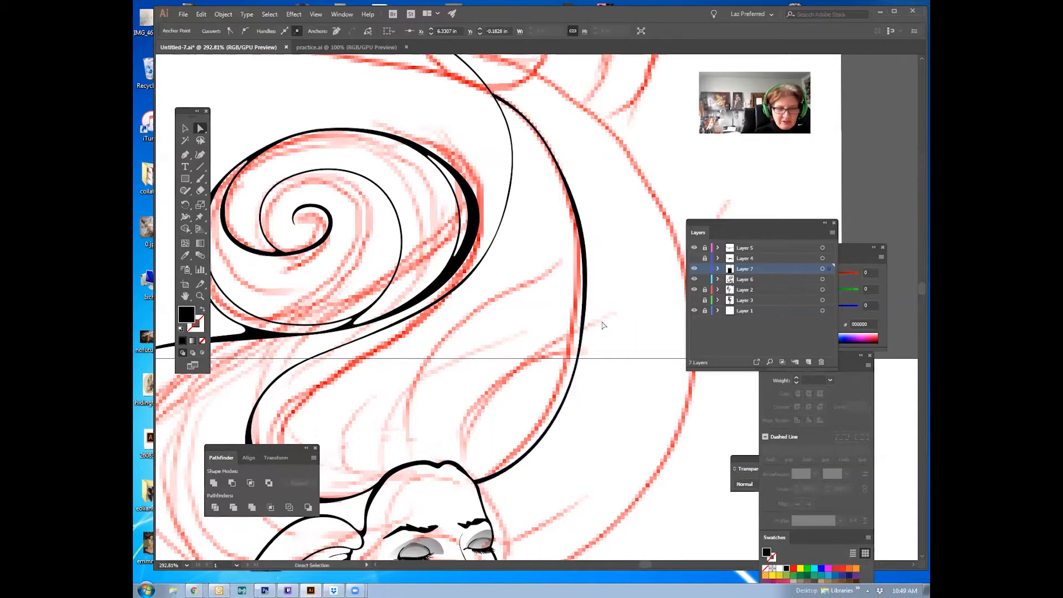
# Draw an unfilled 1 pt black line from the forehead up along the inner side of the hair strand
pyautogui.click(184, 157)
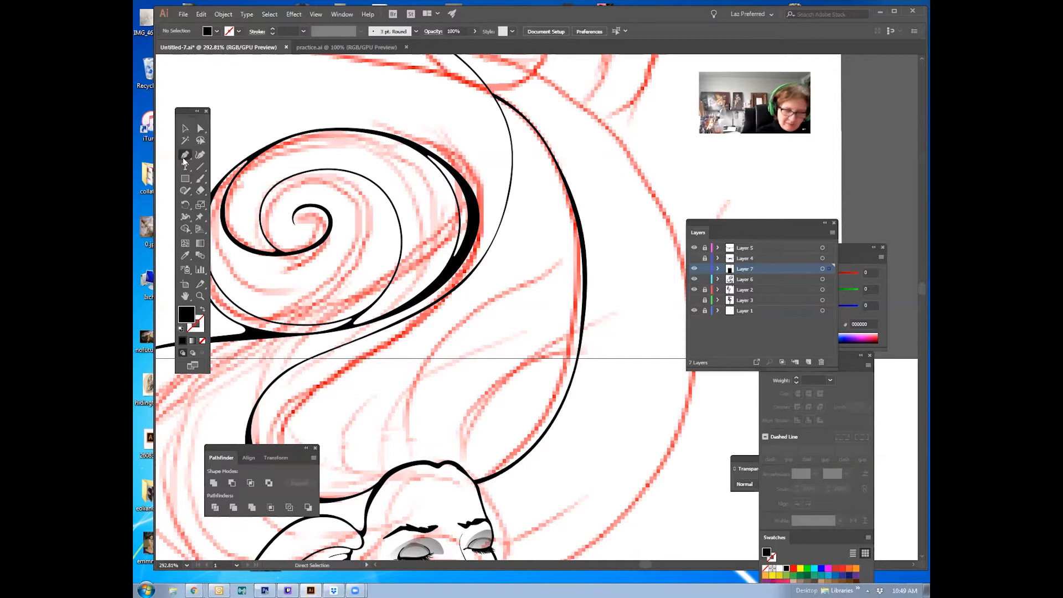
pyautogui.moveTo(504, 475); pyautogui.dragTo(526, 462)
pyautogui.click(203, 309)
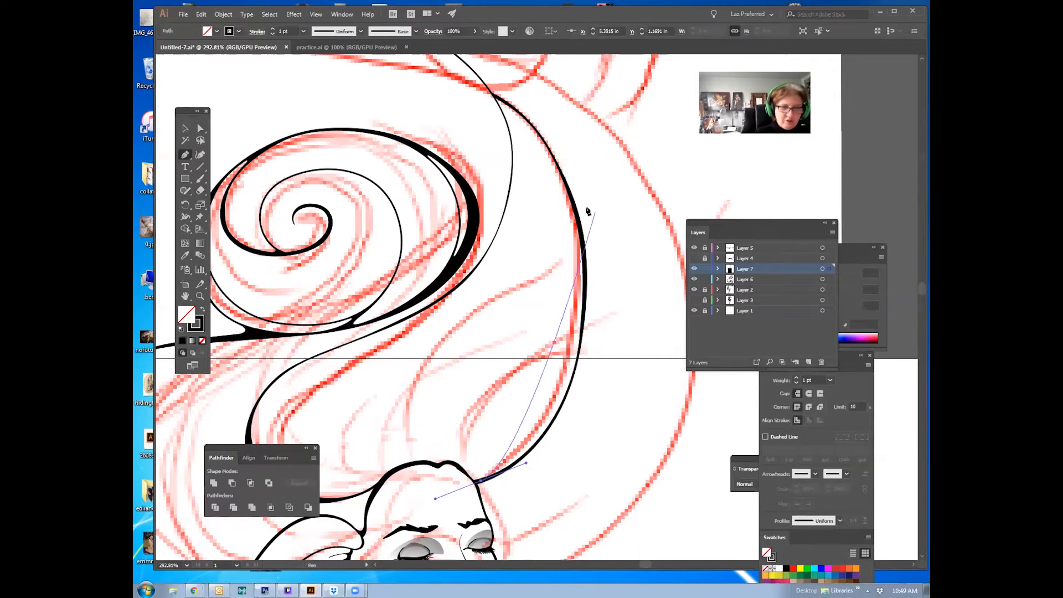
pyautogui.moveTo(572, 199); pyautogui.dragTo(548, 89)
pyautogui.moveTo(542, 276); pyautogui.dragTo(505, 231)
# Adjust the thin line's handles so that it curves closely alongside the hair strand
pyautogui.press('a')
pyautogui.moveTo(559, 362); pyautogui.dragTo(567, 391)
pyautogui.moveTo(488, 465)
pyautogui.mouseDown()
pyautogui.moveTo(495, 454)
pyautogui.moveTo(489, 465)
pyautogui.mouseUp()
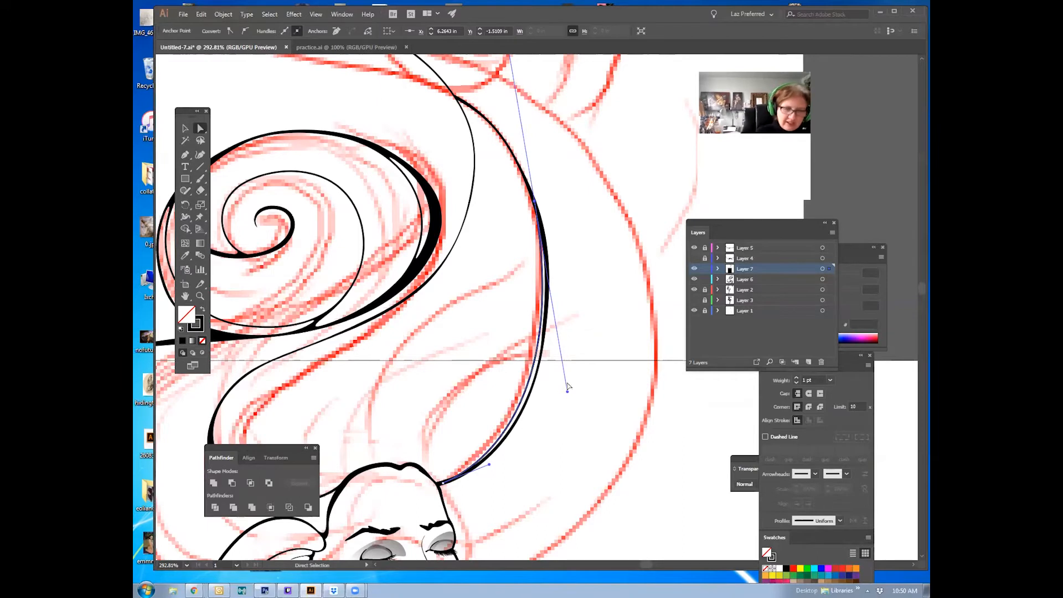
pyautogui.moveTo(568, 393); pyautogui.dragTo(564, 397)
pyautogui.click(540, 366)
pyautogui.click(535, 361)
# Expand the thin line's fill and stroke into an outlined shape
pyautogui.click(203, 296)
pyautogui.moveTo(537, 291); pyautogui.dragTo(730, 453)
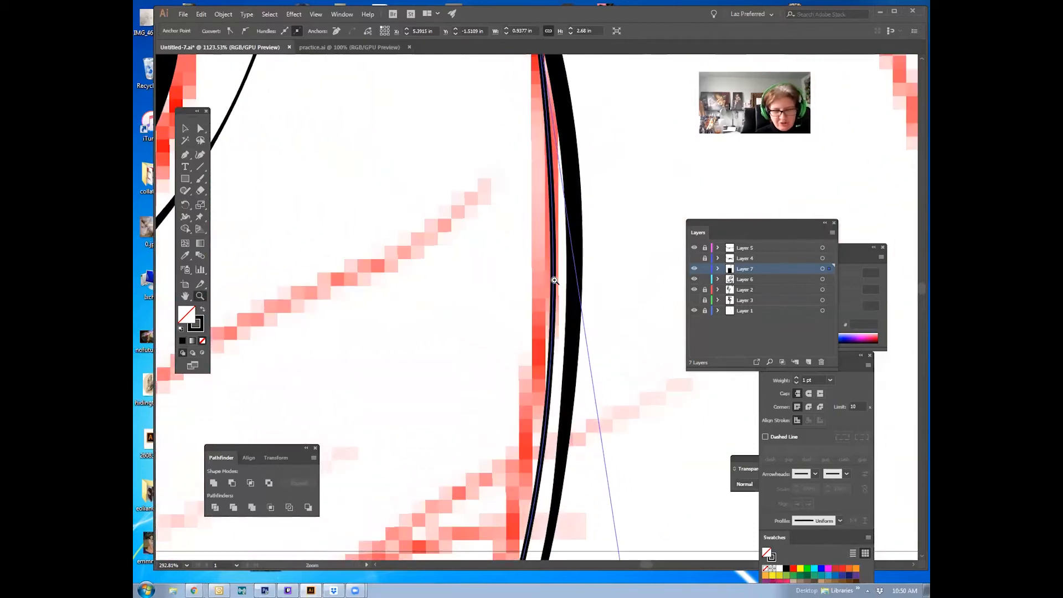
pyautogui.moveTo(556, 293); pyautogui.dragTo(553, 294)
pyautogui.click(186, 129)
pyautogui.click(601, 198)
pyautogui.click(568, 326)
pyautogui.click(559, 261)
pyautogui.click(223, 14)
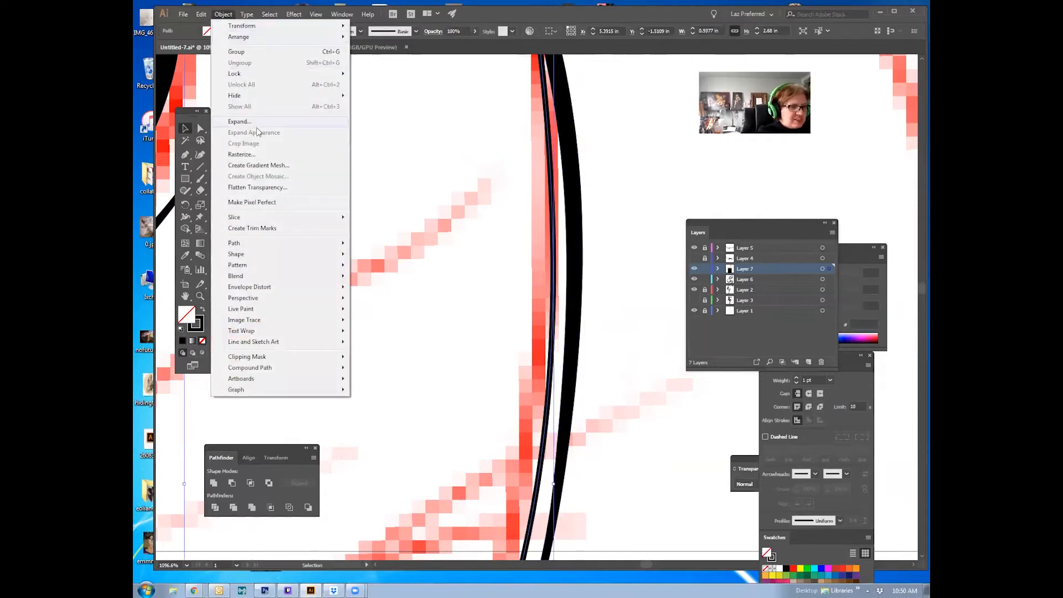
pyautogui.click(239, 121)
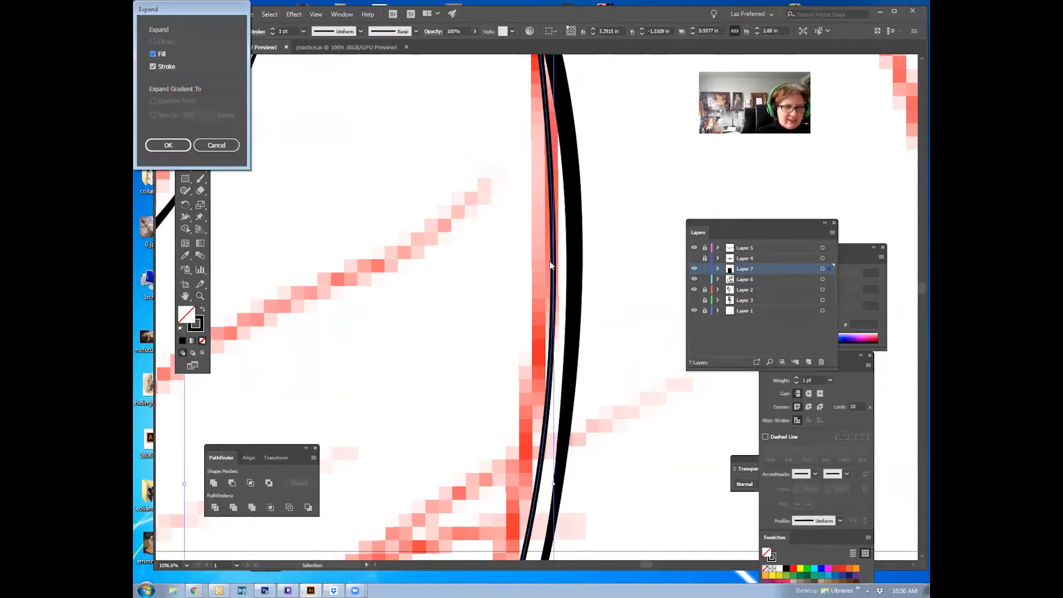
pyautogui.click(171, 145)
# Unite the expanded thin line with the thick hair strand into one shape
pyautogui.click(597, 229)
pyautogui.moveTo(550, 118); pyautogui.dragTo(524, 341)
pyautogui.click(523, 340)
pyautogui.keyDown('shift'); pyautogui.click(538, 339); pyautogui.keyUp('shift')
pyautogui.click(214, 483)
pyautogui.moveTo(571, 339); pyautogui.dragTo(553, 292)
# Clean up the anchor points where the thin line merges into the upper hair strand
pyautogui.moveTo(185, 154); pyautogui.dragTo(217, 184)
pyautogui.click(506, 321)
pyautogui.click(499, 226)
pyautogui.click(199, 129)
pyautogui.click(568, 320)
pyautogui.moveTo(510, 288); pyautogui.dragTo(482, 178)
pyautogui.click(546, 180)
pyautogui.moveTo(598, 363); pyautogui.dragTo(553, 380)
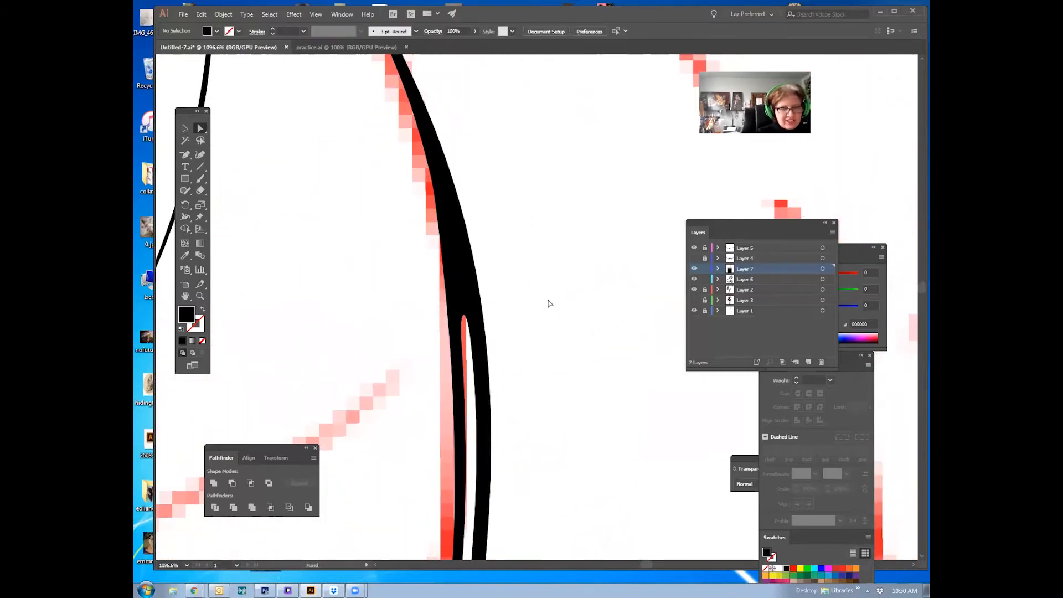
# Hide Layer 1 with the red sketch and view the complete hair and face linework
pyautogui.click(200, 296)
pyautogui.keyDown('alt'); pyautogui.click(581, 302); pyautogui.keyUp('alt')
pyautogui.keyDown('alt'); pyautogui.click(580, 303); pyautogui.keyUp('alt')
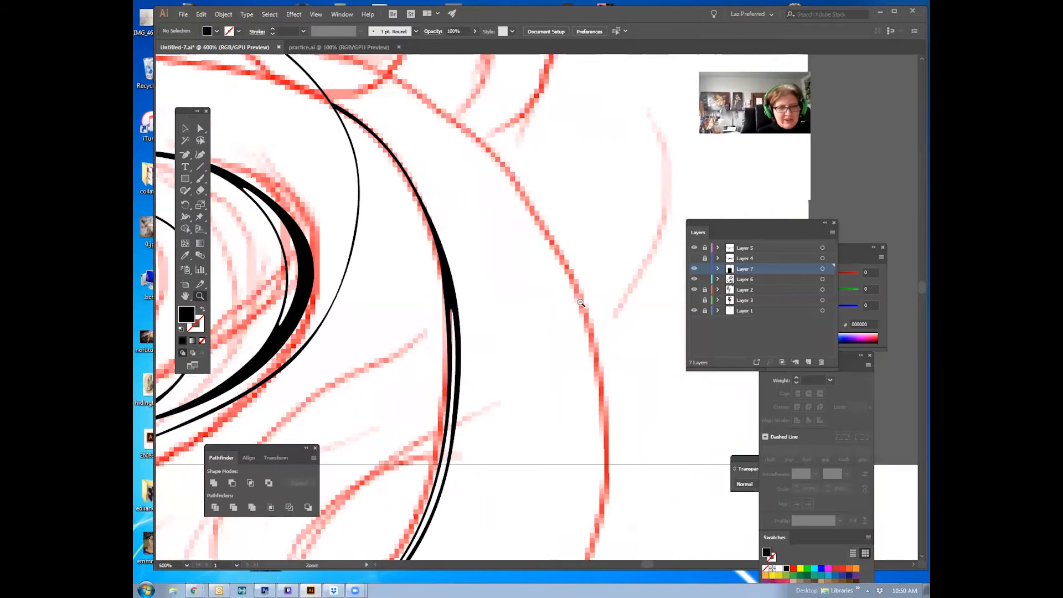
pyautogui.keyDown('alt'); pyautogui.click(580, 303); pyautogui.keyUp('alt')
pyautogui.keyDown('alt'); pyautogui.click(576, 306); pyautogui.keyUp('alt')
pyautogui.moveTo(491, 345); pyautogui.dragTo(530, 285)
pyautogui.click(694, 311)
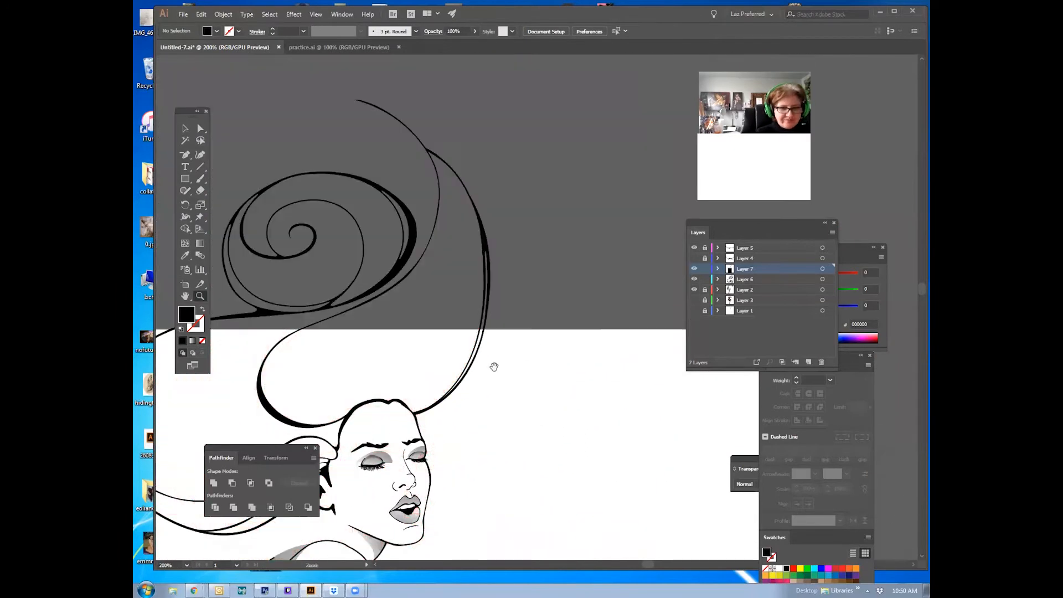
pyautogui.moveTo(512, 367); pyautogui.dragTo(558, 266)
pyautogui.moveTo(466, 239); pyautogui.dragTo(564, 284)
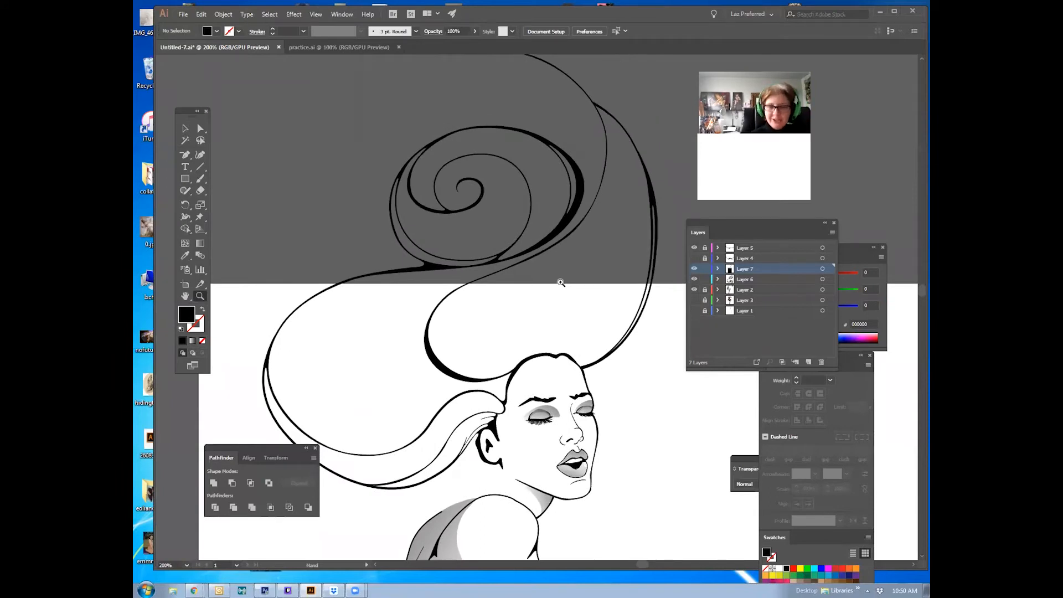
# Switch to the practice.ai document and examine its practice lines and curves
pyautogui.click(324, 48)
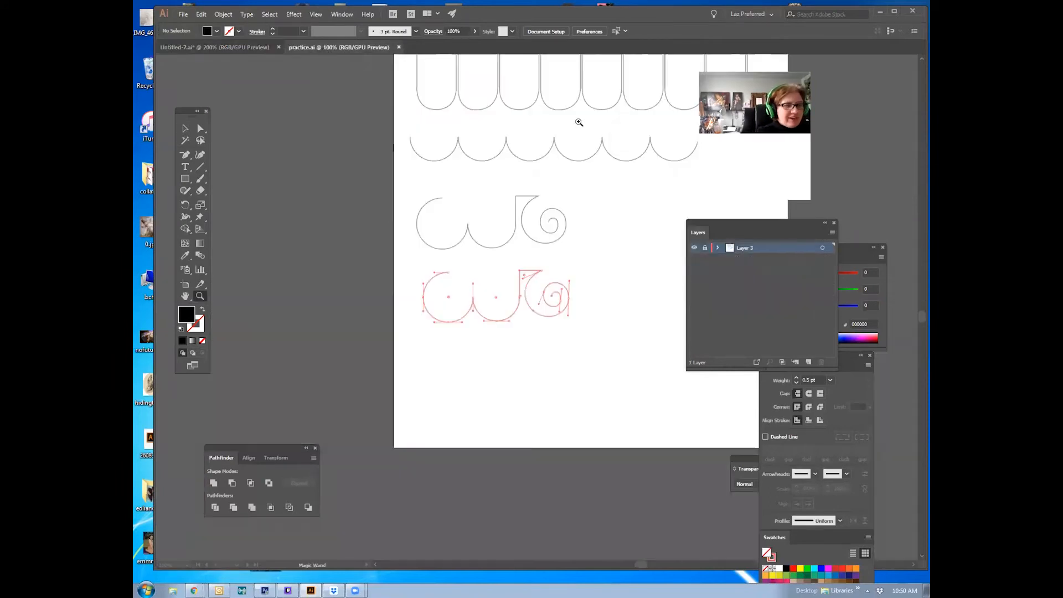
pyautogui.press('v')
pyautogui.press('Tab')
pyautogui.moveTo(522, 334); pyautogui.dragTo(500, 355)
pyautogui.click(463, 211)
pyautogui.moveTo(574, 307); pyautogui.dragTo(547, 284)
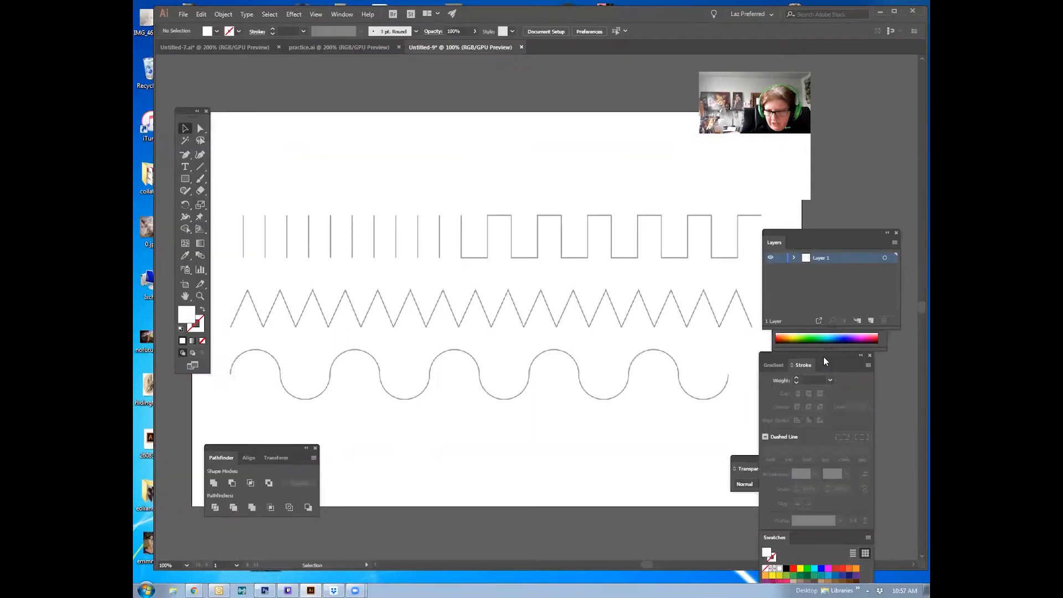
# Rearrange the Stroke, Swatches and Transparency panels and make the Layers panel taller
pyautogui.click(823, 356)
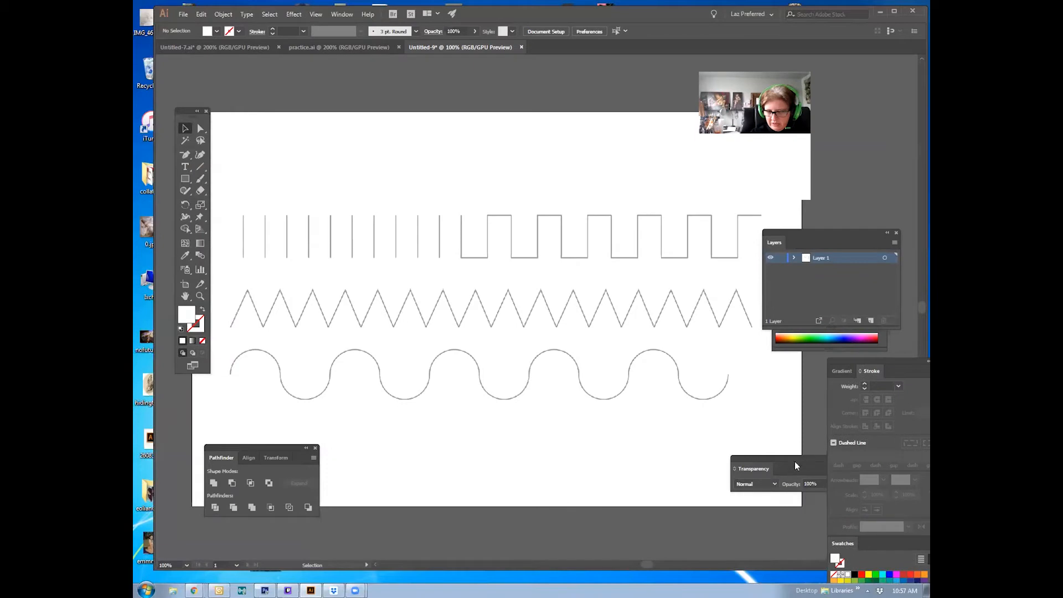
pyautogui.moveTo(796, 459)
pyautogui.mouseDown()
pyautogui.moveTo(767, 454)
pyautogui.moveTo(803, 459)
pyautogui.moveTo(866, 374)
pyautogui.moveTo(768, 362)
pyautogui.mouseUp()
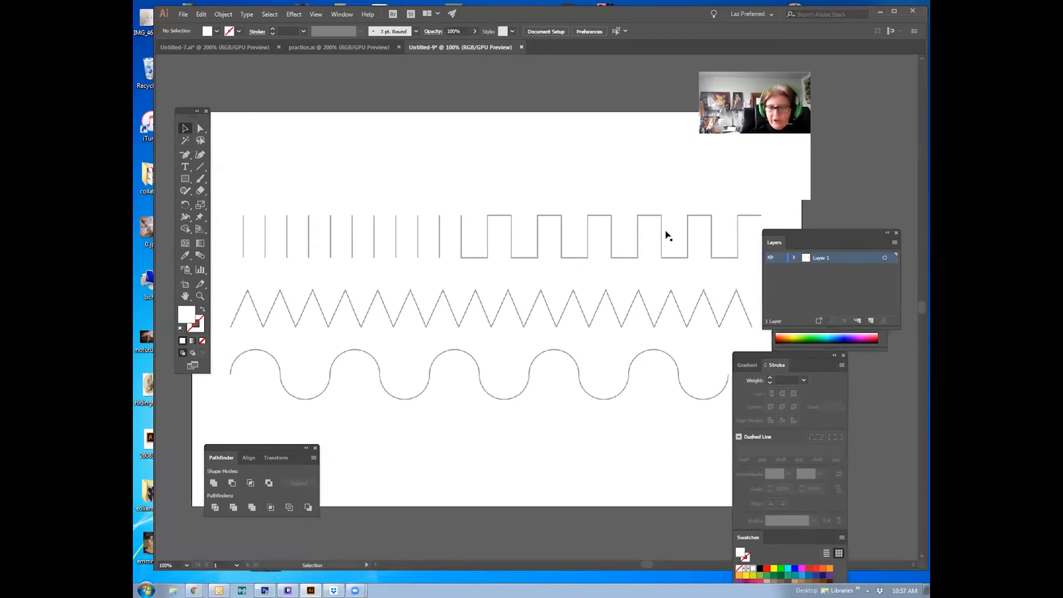
pyautogui.click(341, 14)
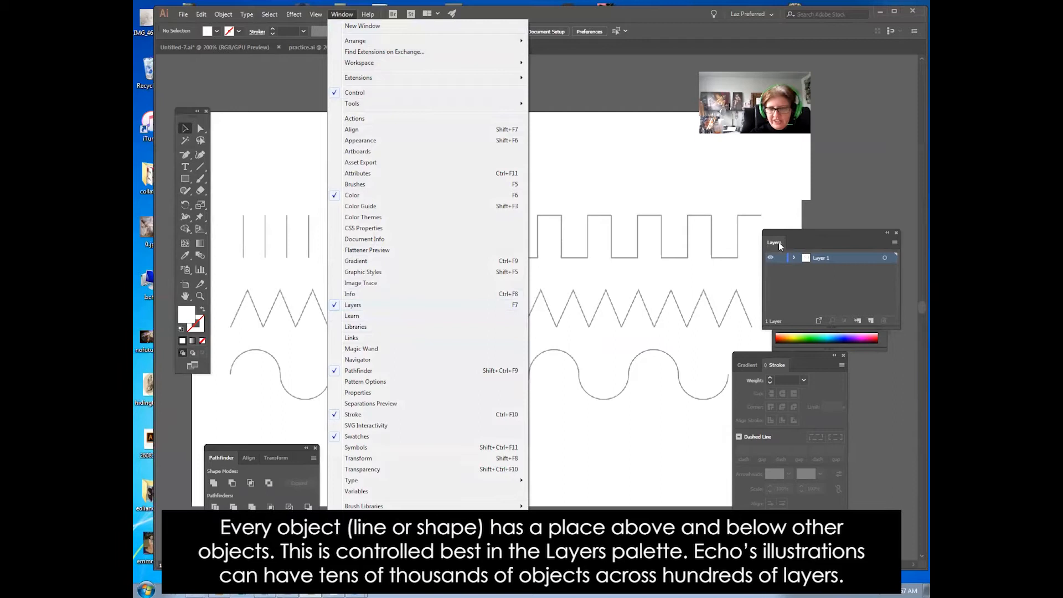
pyautogui.moveTo(813, 232)
pyautogui.mouseDown()
pyautogui.moveTo(776, 212)
pyautogui.moveTo(813, 214)
pyautogui.moveTo(807, 225)
pyautogui.mouseUp()
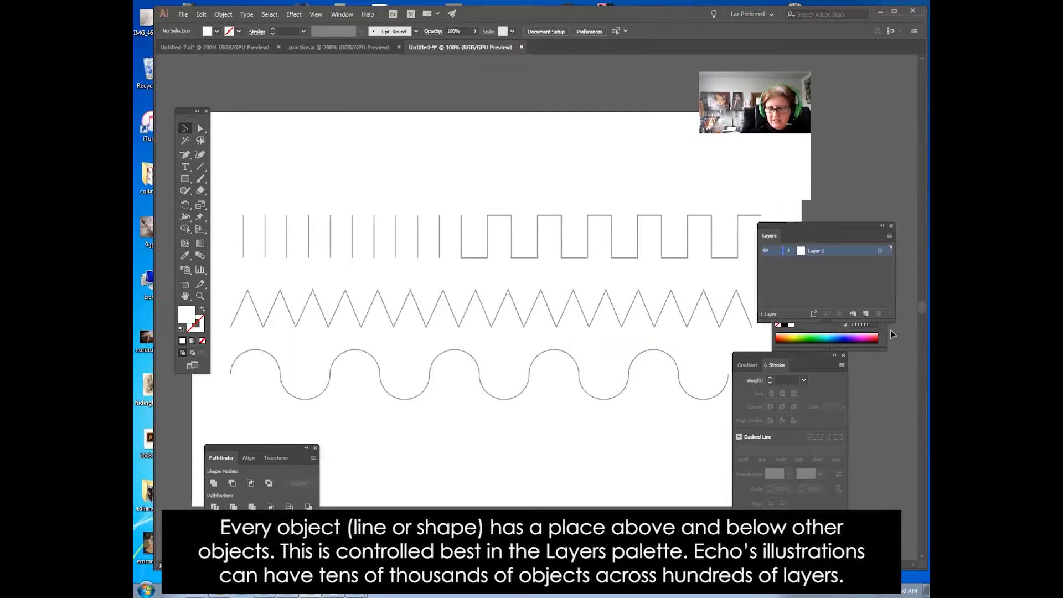
pyautogui.moveTo(893, 319); pyautogui.dragTo(899, 379)
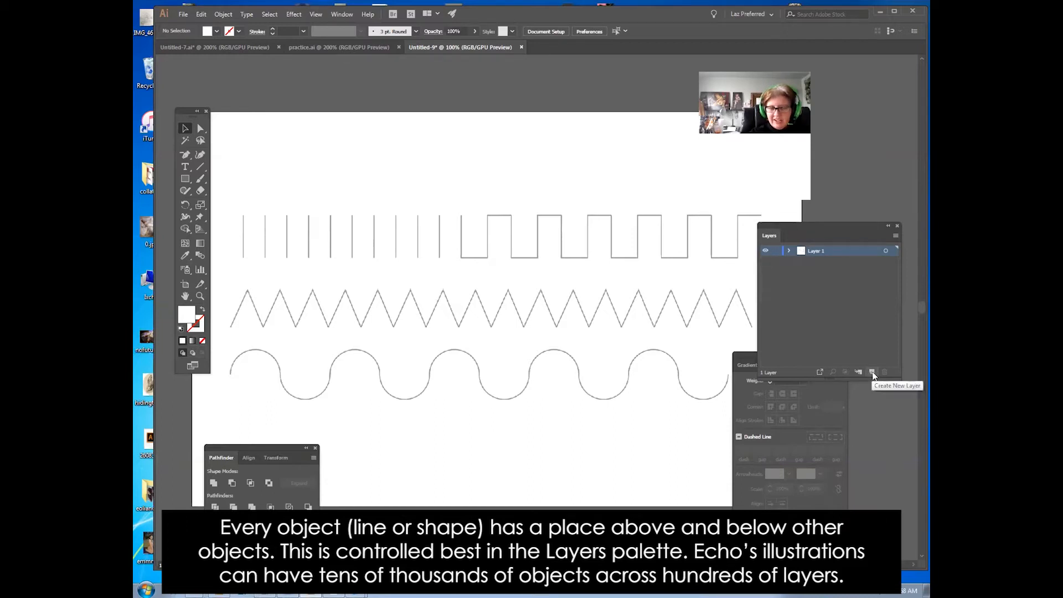
# Create a new layer named Practice above Layer 1
pyautogui.click(896, 236)
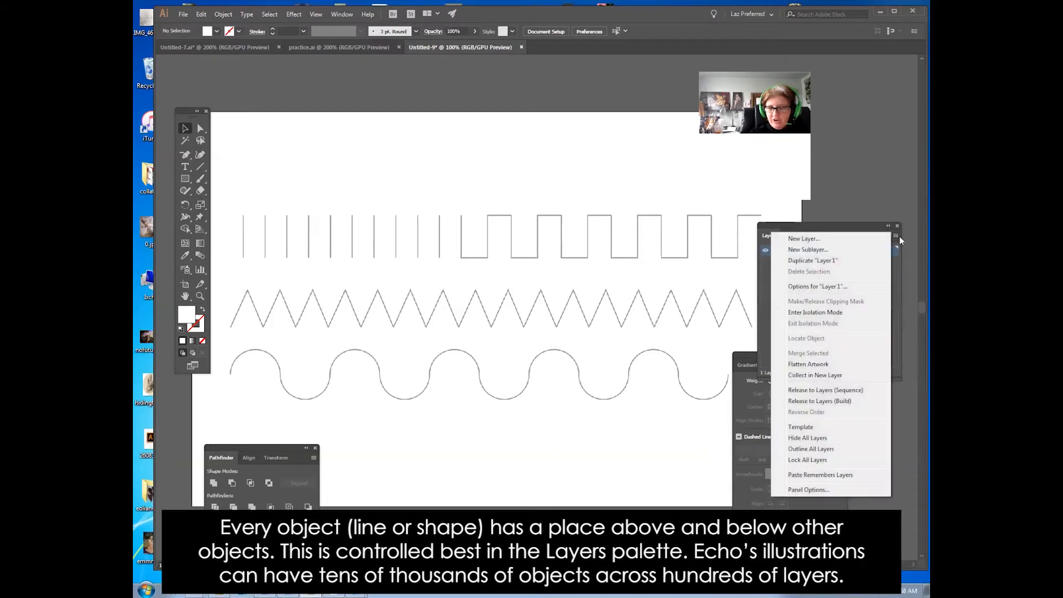
pyautogui.click(831, 241)
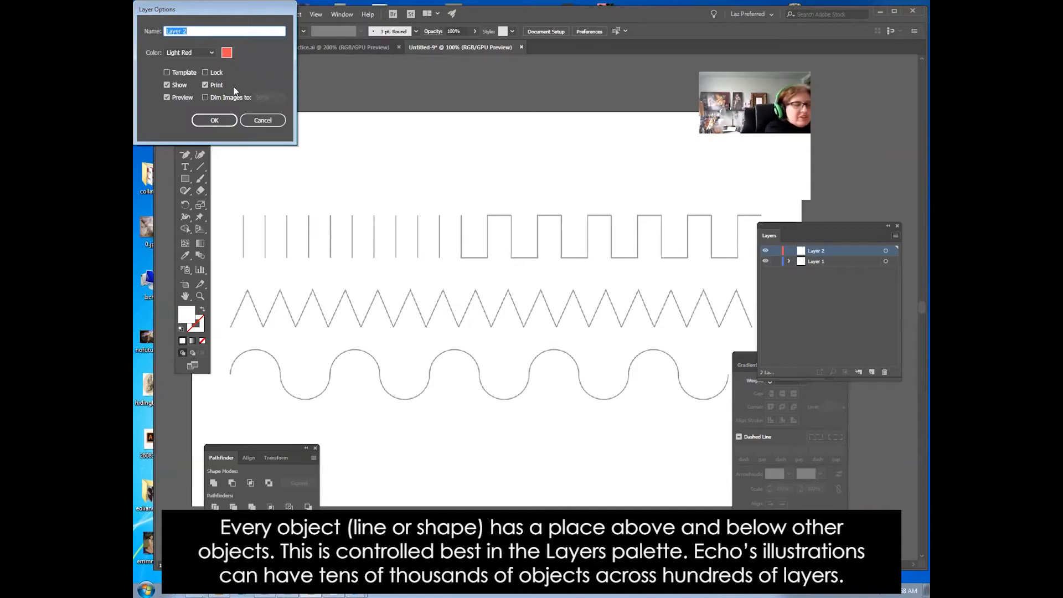
pyautogui.write('Pr')
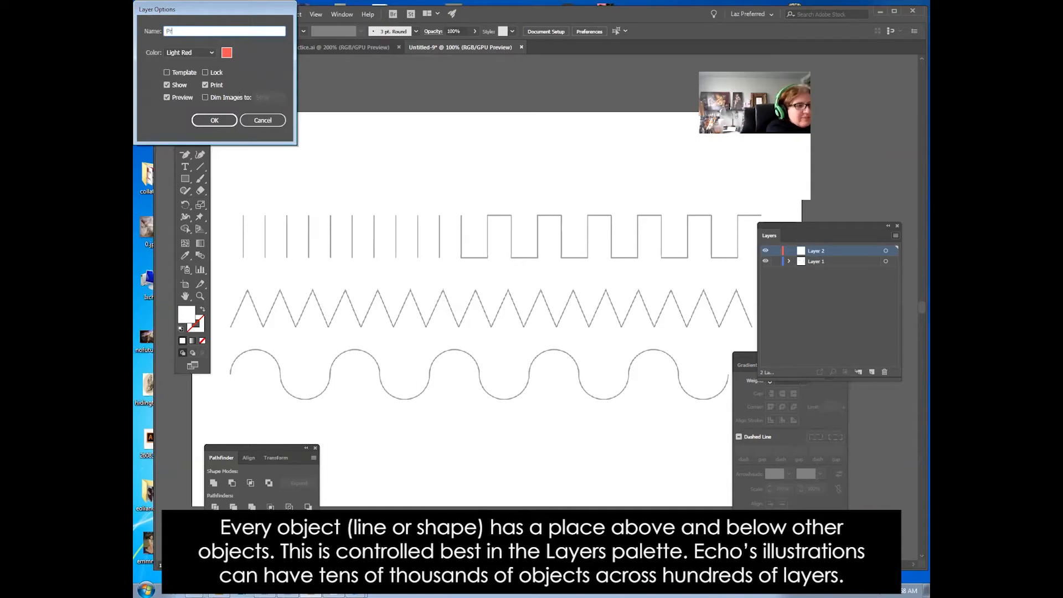
pyautogui.write('actice')
pyautogui.press('Return')
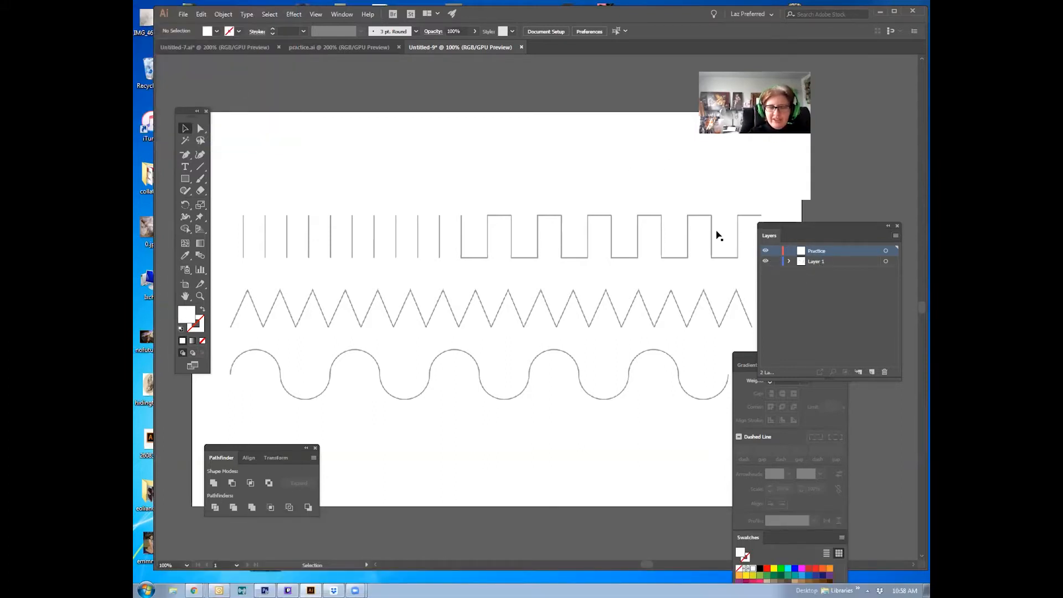
# Rename Layer 1 as template
pyautogui.click(816, 264)
pyautogui.doubleClick(818, 261)
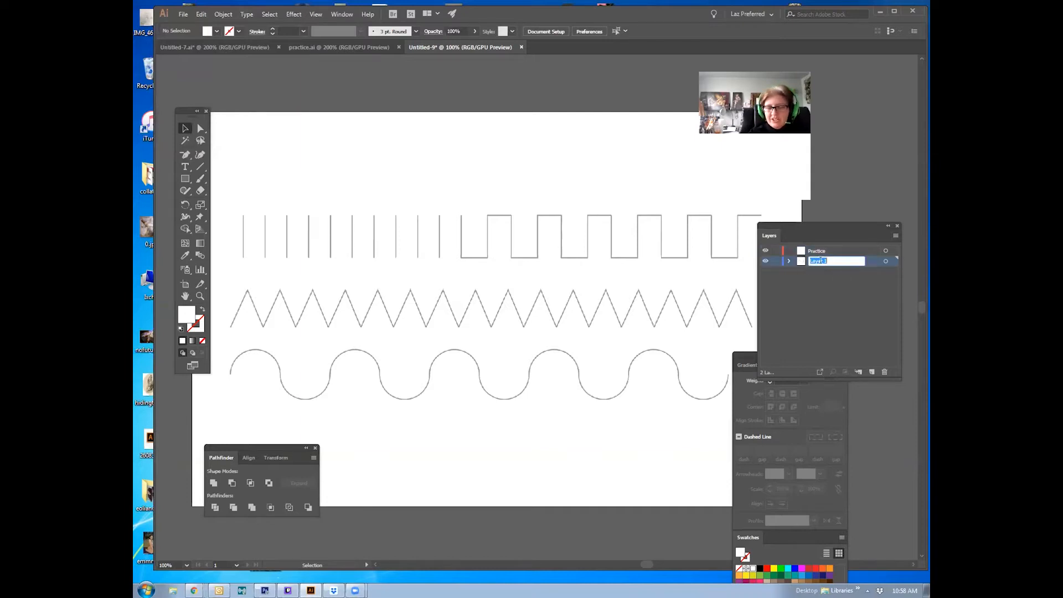
pyautogui.write('template')
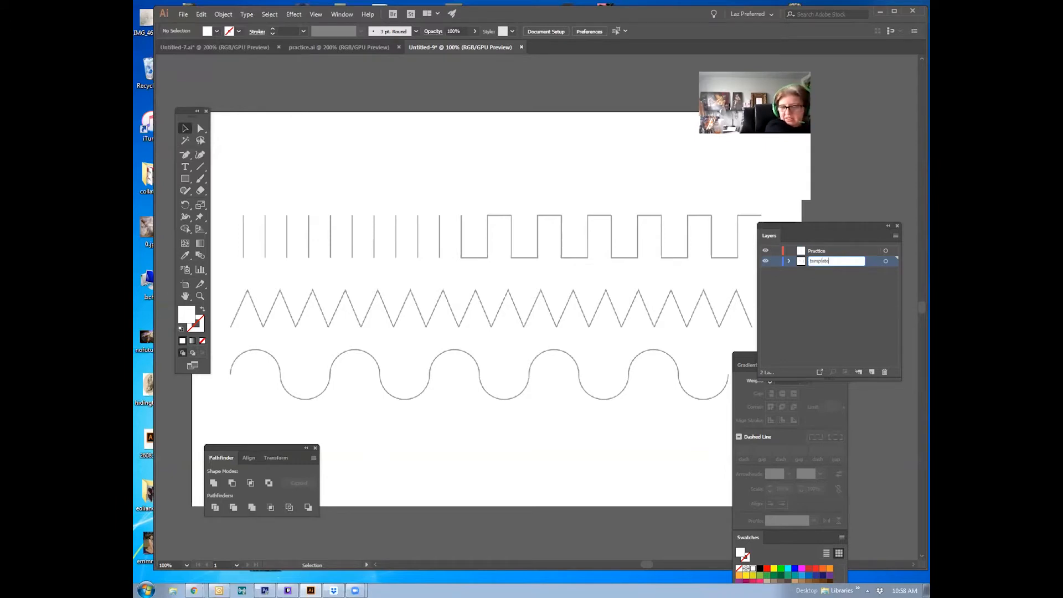
pyautogui.press('Return')
pyautogui.click(806, 300)
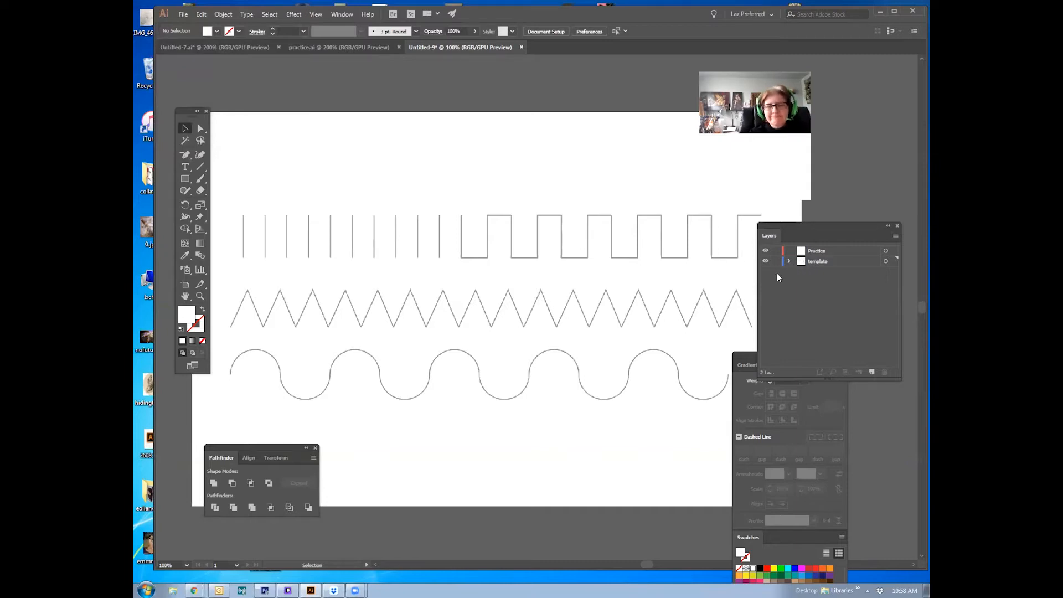
# Reposition the Layers panel and lock the template layer that holds the practice image
pyautogui.moveTo(773, 234); pyautogui.dragTo(735, 240)
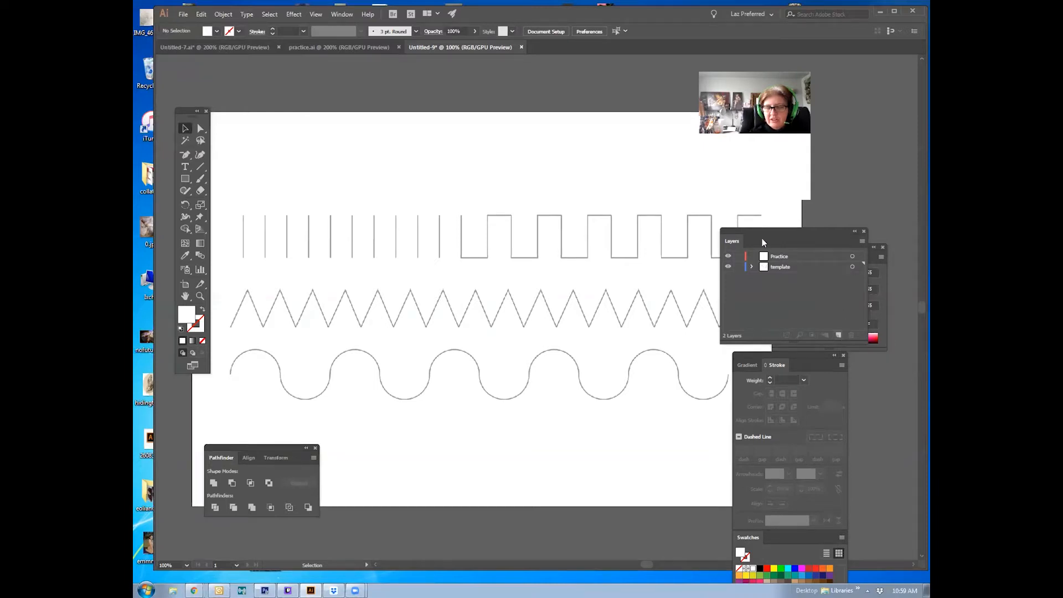
pyautogui.click(861, 242)
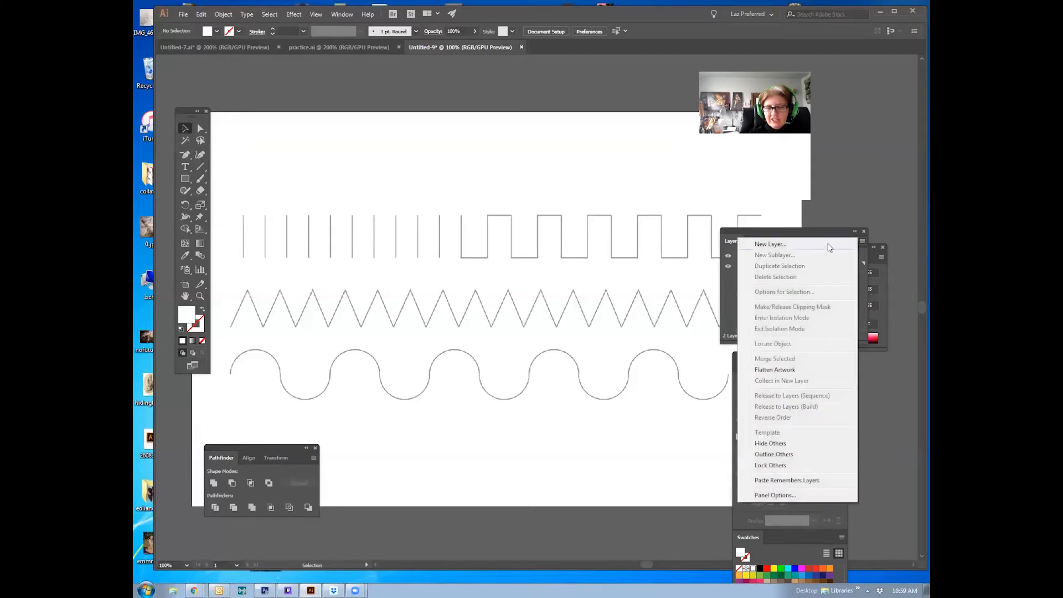
pyautogui.click(799, 231)
pyautogui.moveTo(798, 231); pyautogui.dragTo(823, 228)
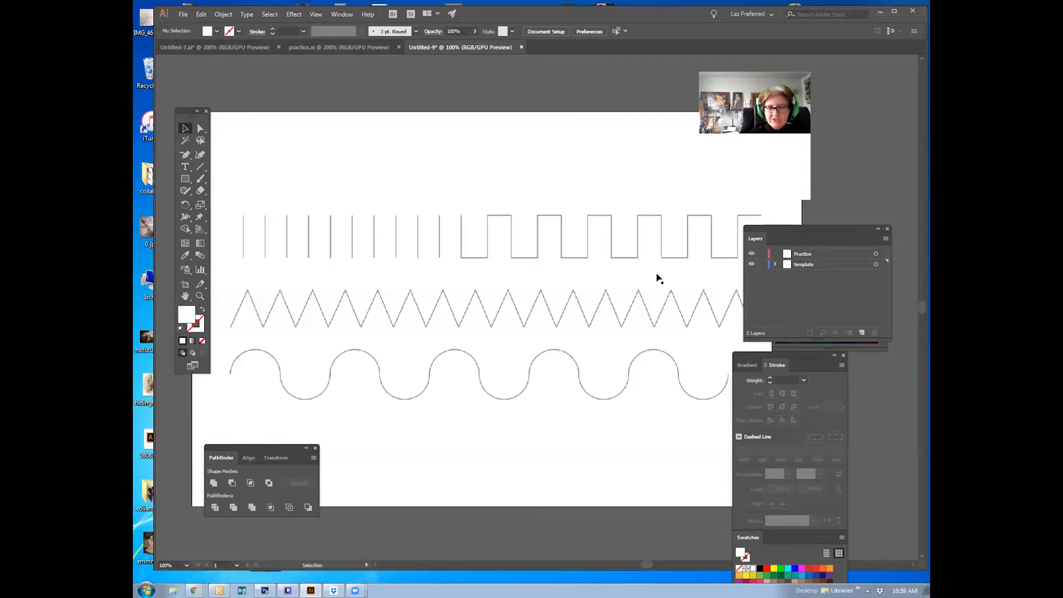
pyautogui.hotkey('ctrl', 'a')
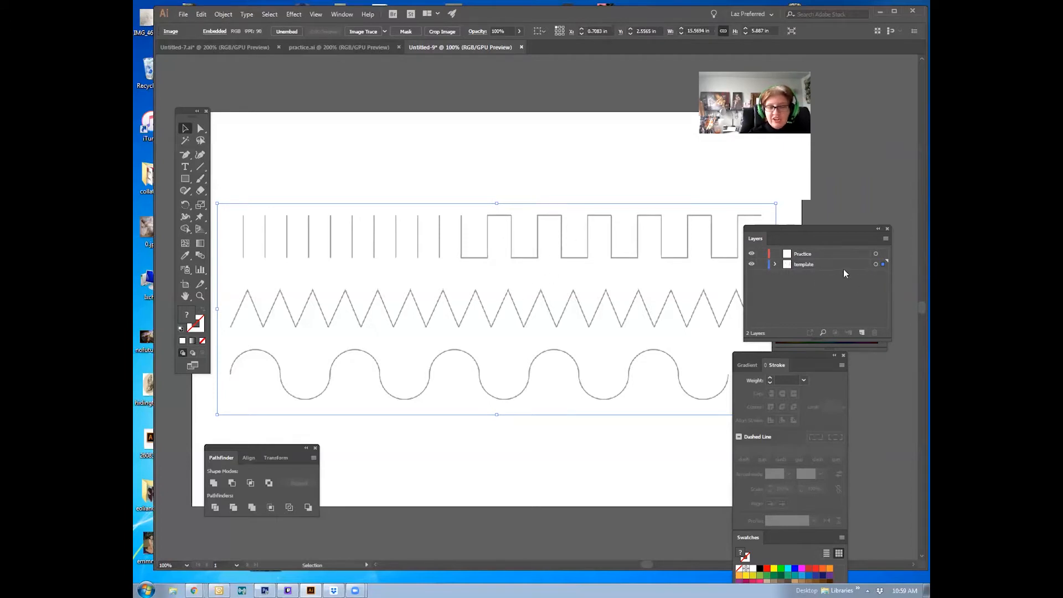
pyautogui.click(763, 265)
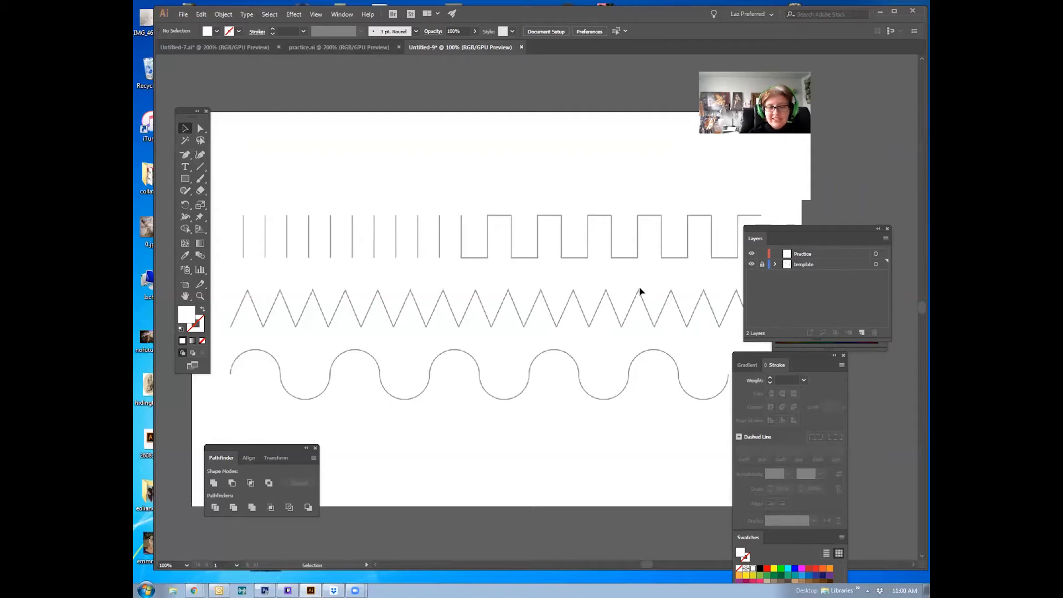
# Hide and show the template layer repeatedly to see which artwork belongs to it, leaving it visible
pyautogui.click(752, 265)
pyautogui.click(752, 265)
pyautogui.click(752, 265)
pyautogui.click(752, 265)
pyautogui.click(752, 264)
pyautogui.click(752, 265)
pyautogui.click(752, 265)
pyautogui.click(752, 264)
pyautogui.click(752, 265)
pyautogui.click(752, 265)
pyautogui.click(753, 264)
pyautogui.click(754, 265)
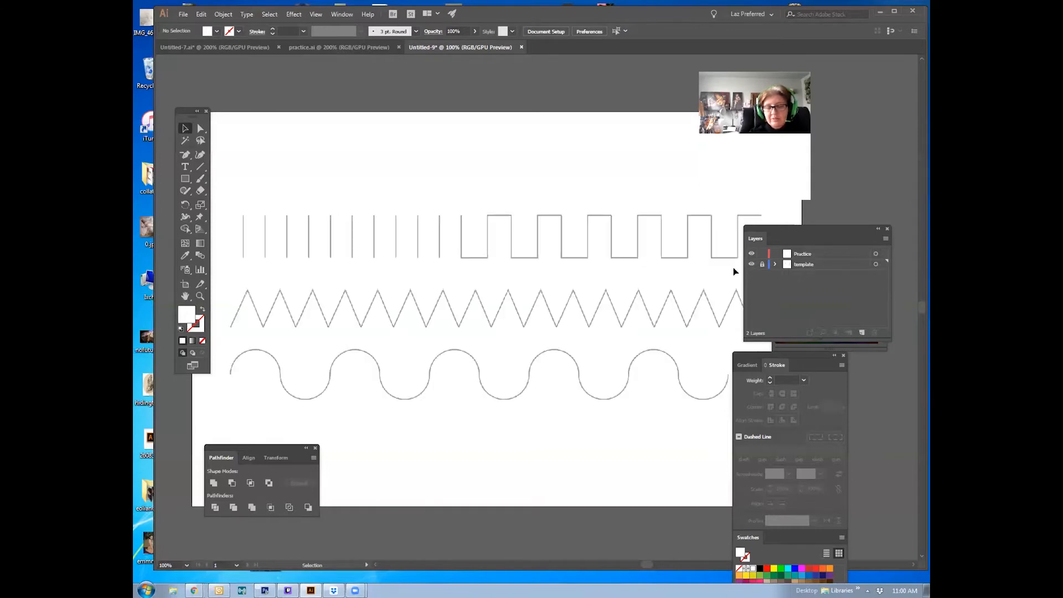
# Set the Practice layer's color to Magenta and make the Layers panel shorter
pyautogui.click(819, 253)
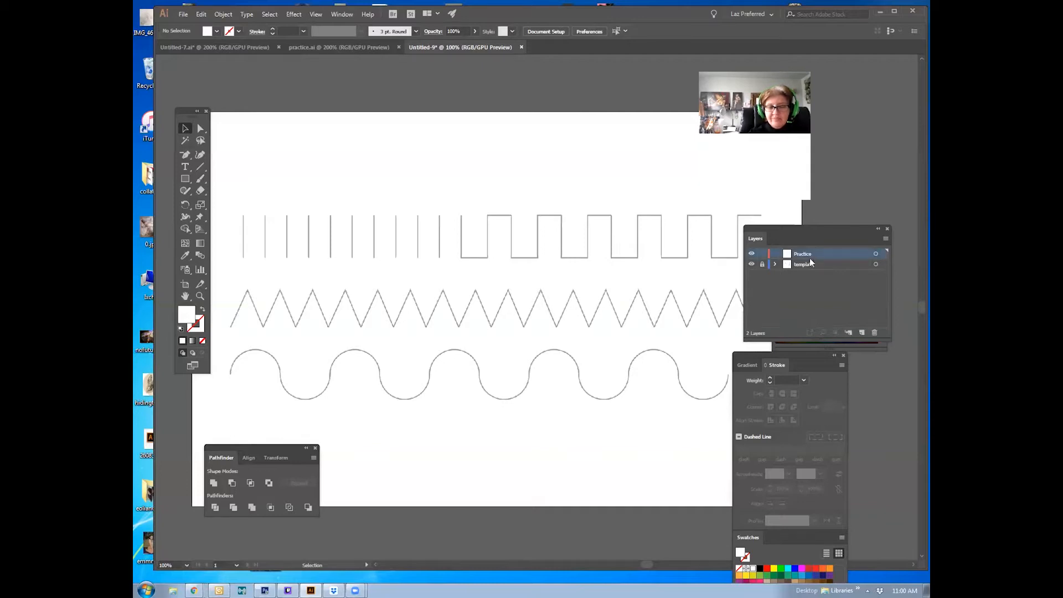
pyautogui.doubleClick(807, 254)
pyautogui.doubleClick(861, 256)
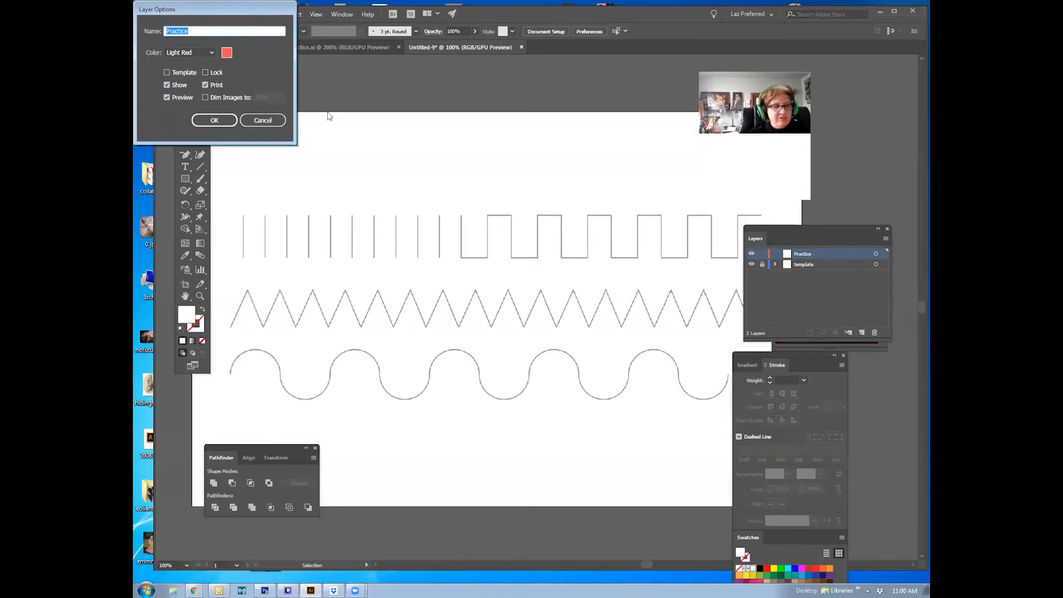
pyautogui.press('Return')
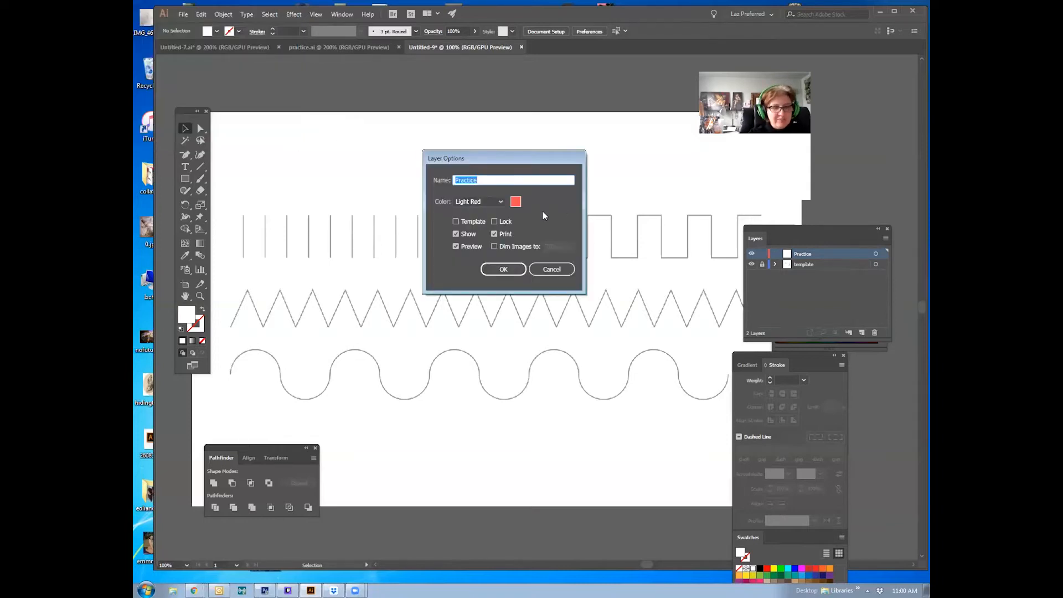
pyautogui.click(492, 201)
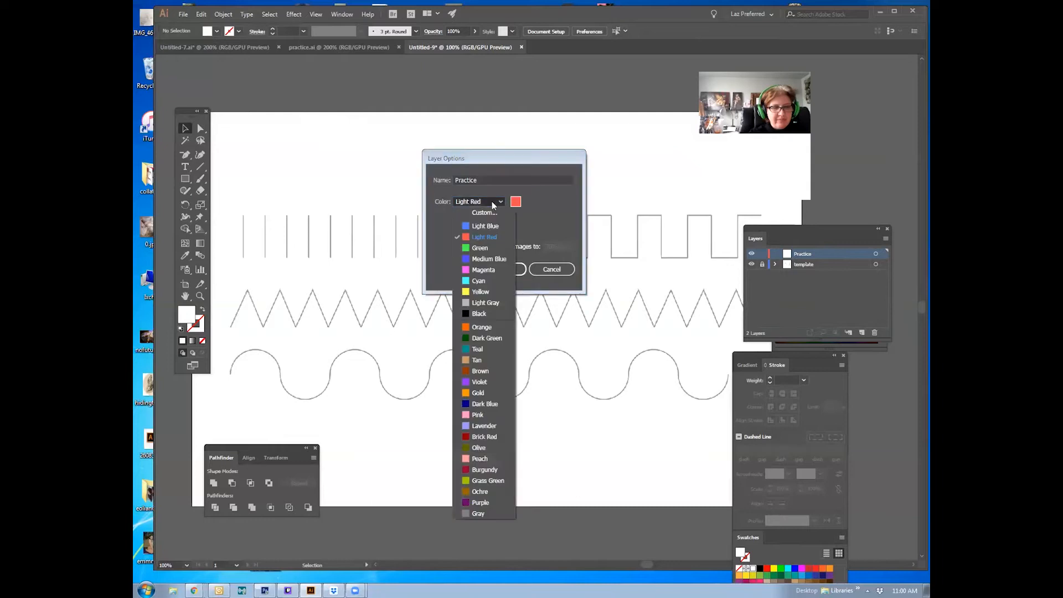
pyautogui.click(491, 248)
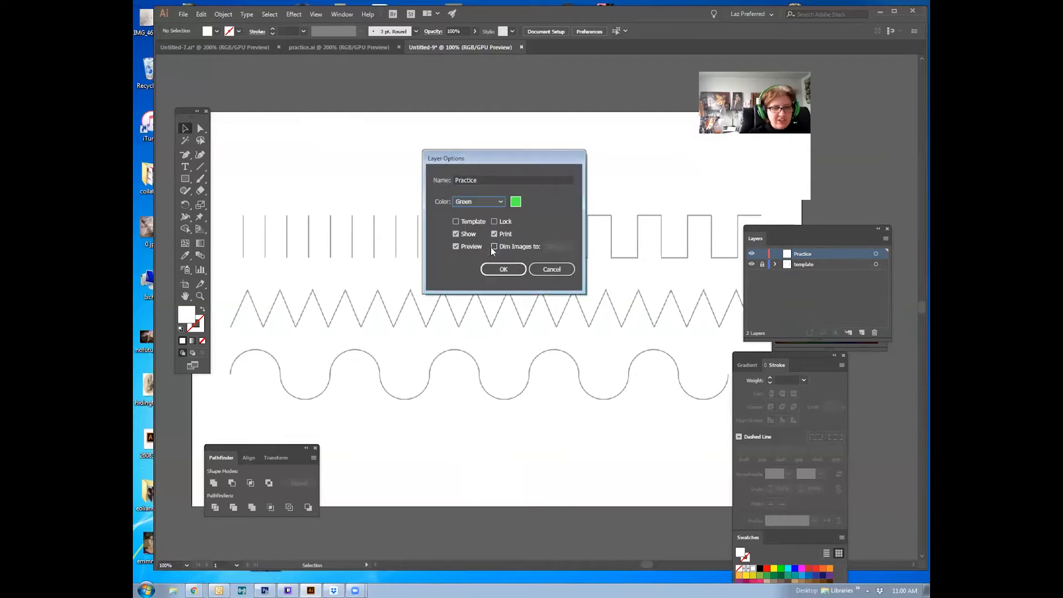
pyautogui.click(487, 204)
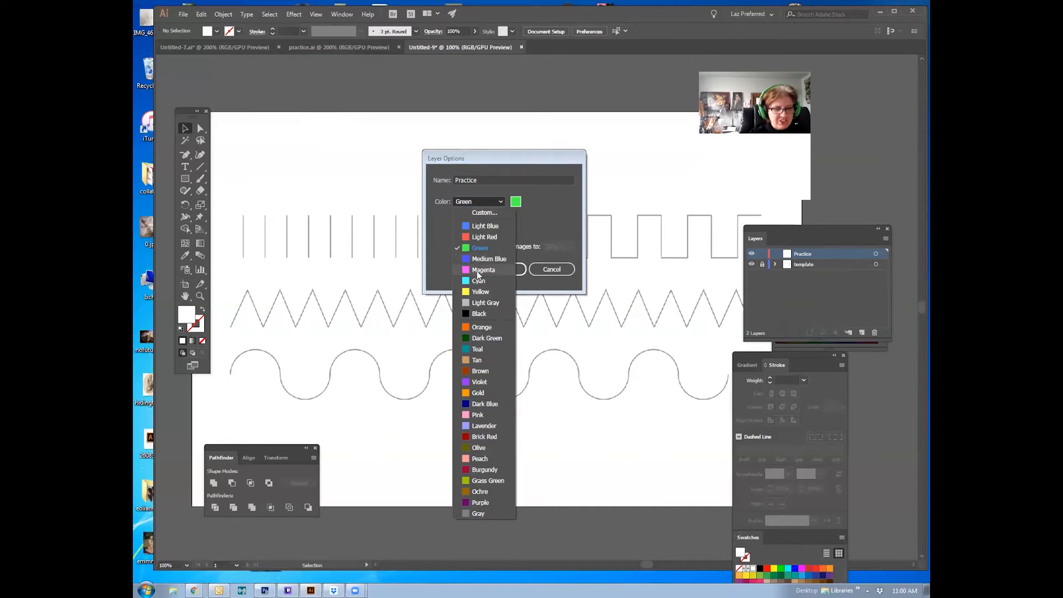
pyautogui.click(479, 272)
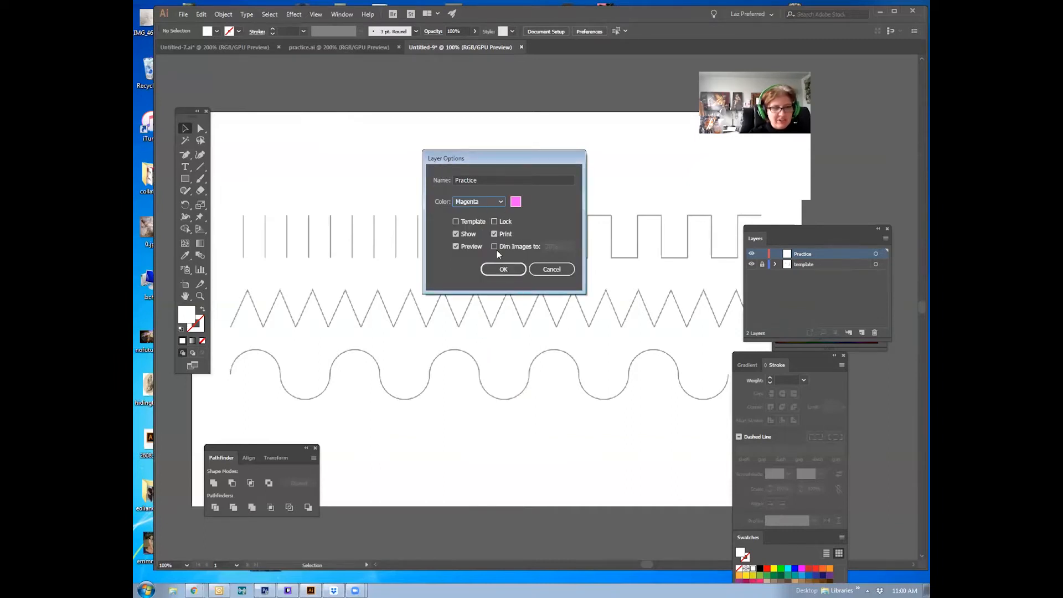
pyautogui.click(504, 269)
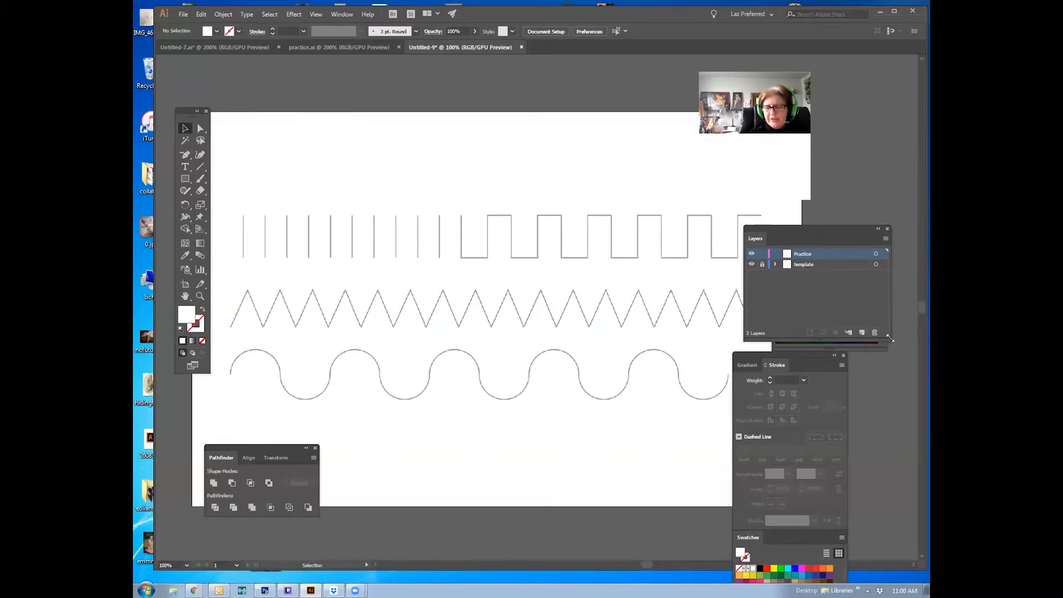
pyautogui.moveTo(890, 338); pyautogui.dragTo(890, 321)
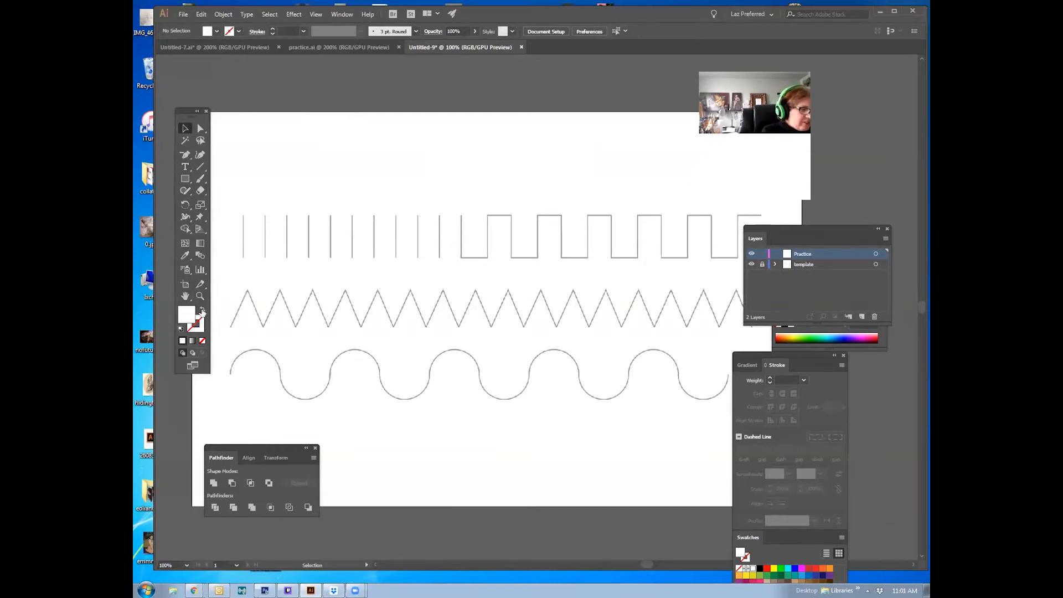
# Set the drawing colors to no fill with the default black 1 pt stroke
pyautogui.click(181, 329)
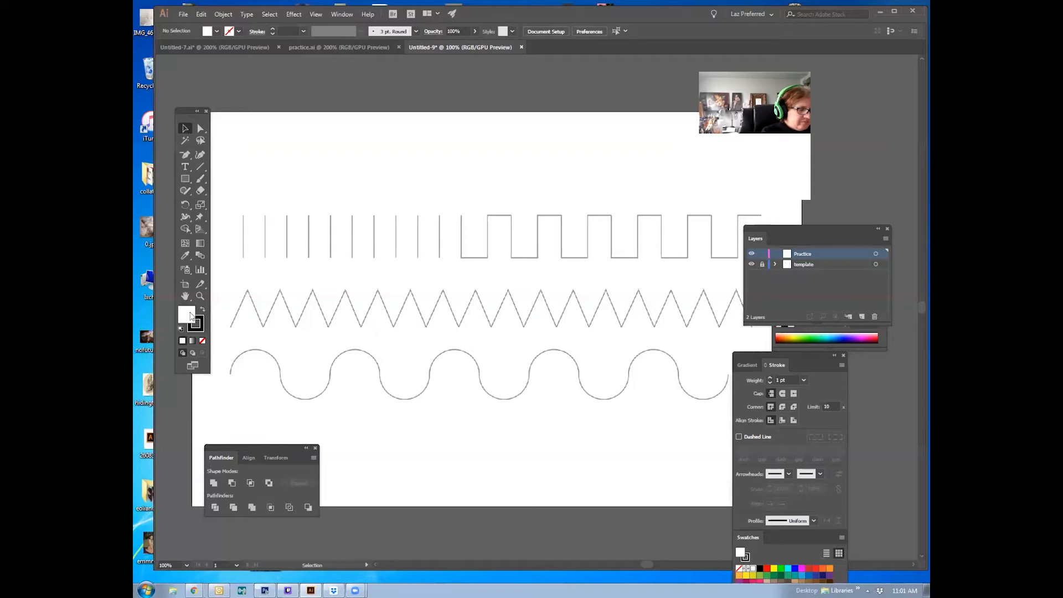
pyautogui.click(203, 341)
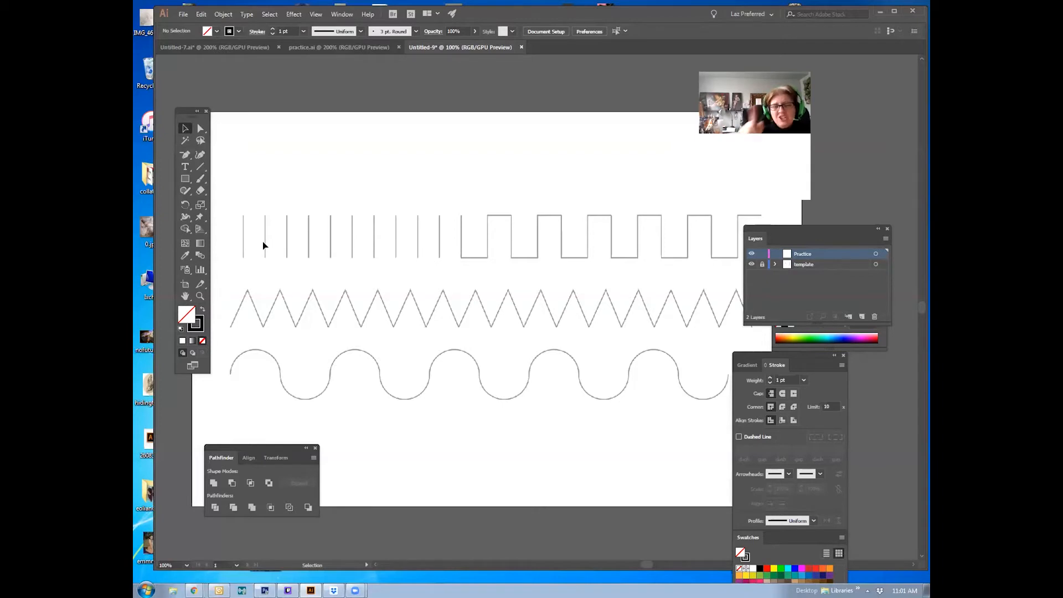
# Zoom in on the first vertical practice lines and pan until the beginning of the row is in clear view
pyautogui.click(200, 296)
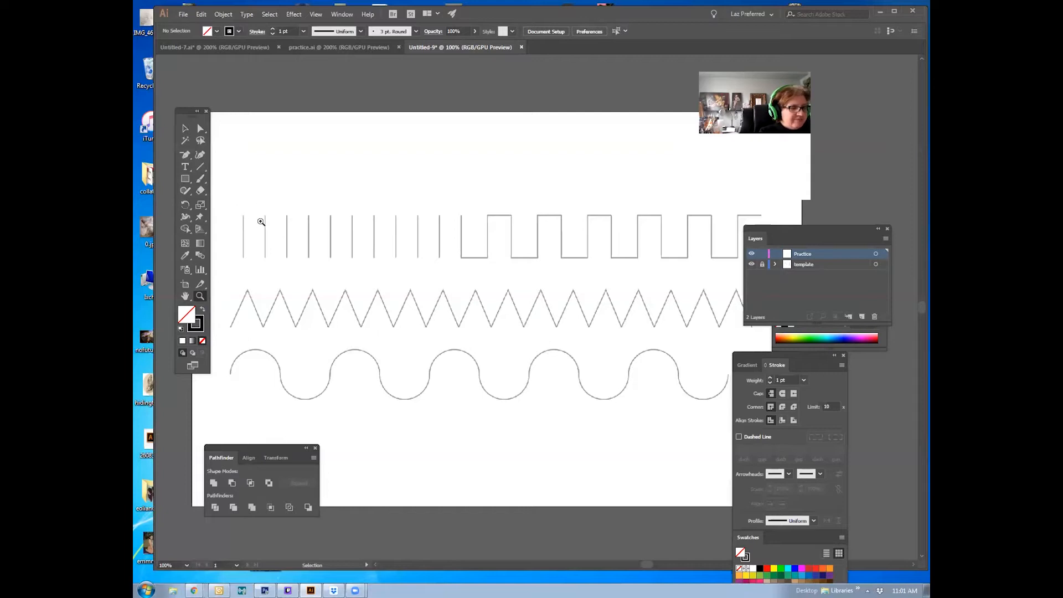
pyautogui.click(235, 205)
pyautogui.moveTo(305, 255); pyautogui.dragTo(399, 343)
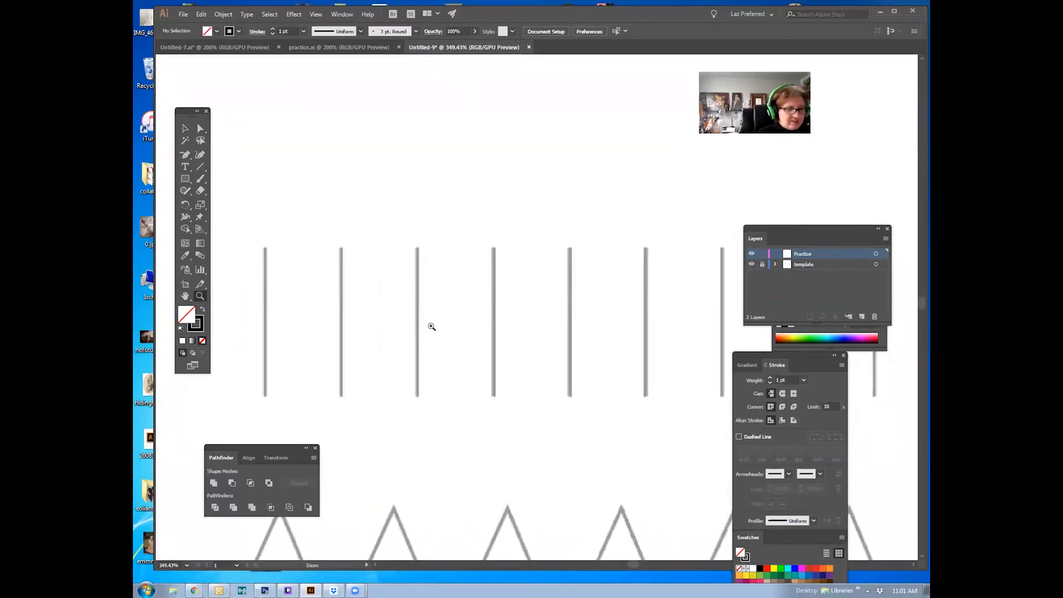
pyautogui.moveTo(461, 265); pyautogui.dragTo(506, 272)
pyautogui.click(185, 297)
pyautogui.moveTo(404, 279); pyautogui.dragTo(410, 235)
pyautogui.moveTo(553, 296); pyautogui.dragTo(492, 299)
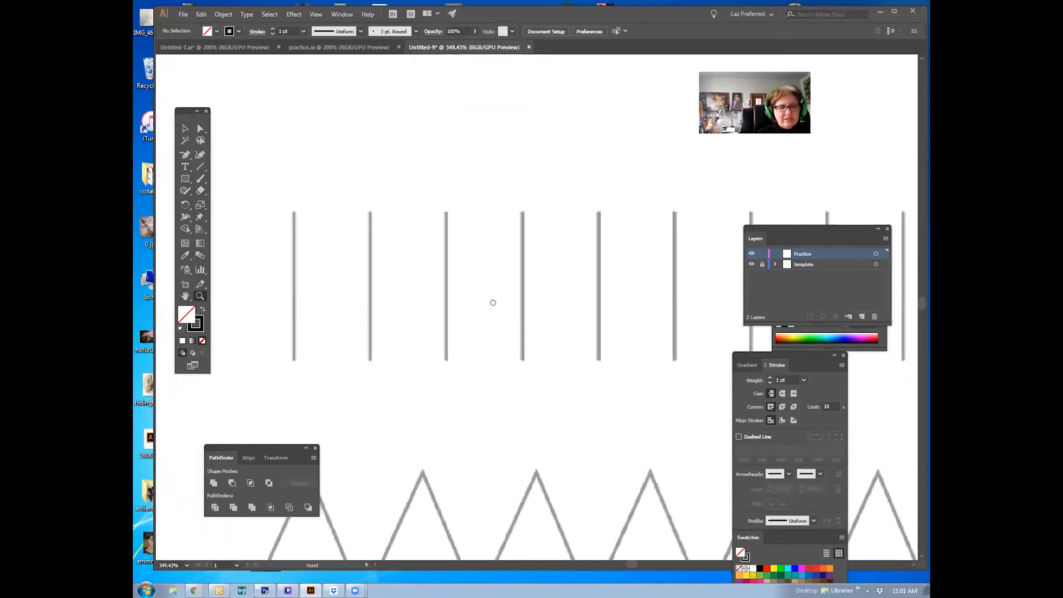
pyautogui.press('v')
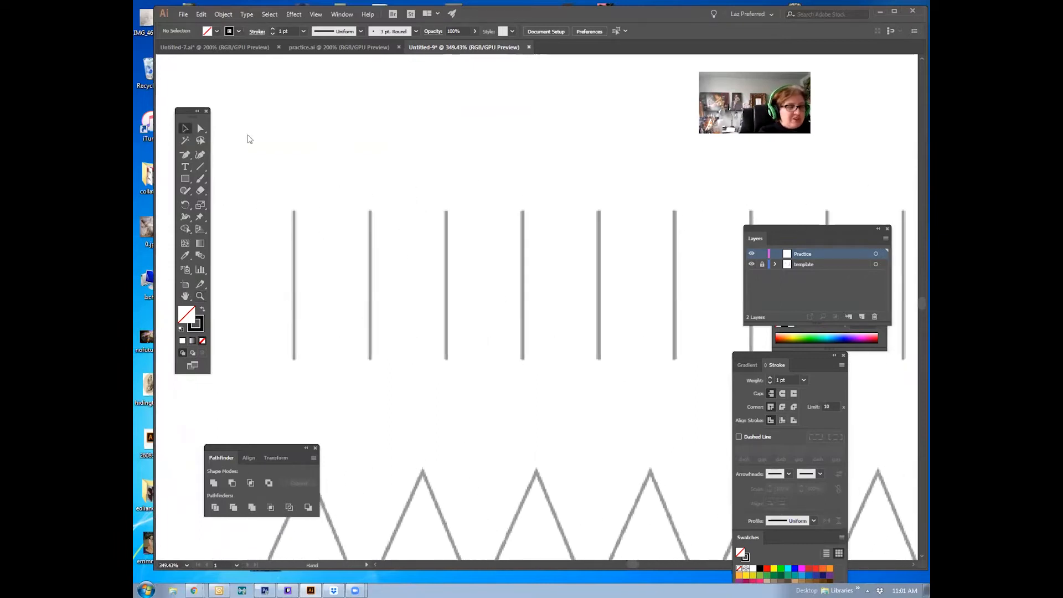
pyautogui.press('space')
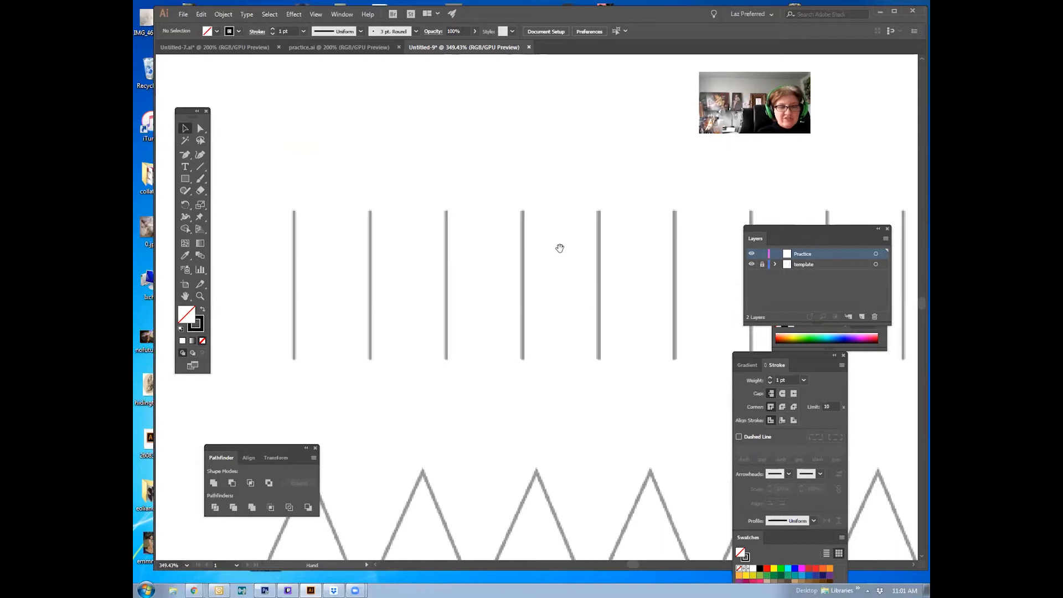
pyautogui.moveTo(560, 248); pyautogui.dragTo(619, 155)
pyautogui.moveTo(565, 258); pyautogui.dragTo(578, 389)
pyautogui.moveTo(517, 349); pyautogui.dragTo(516, 275)
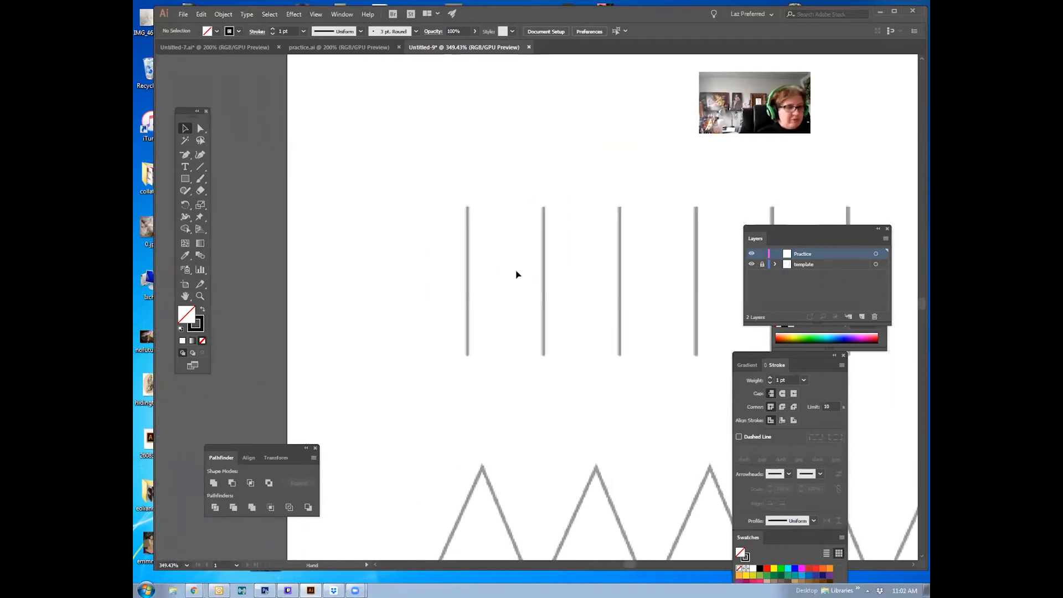
# Trace the first vertical practice line from top to bottom with the Pen tool, constrained to 90°, and end the path
pyautogui.click(189, 157)
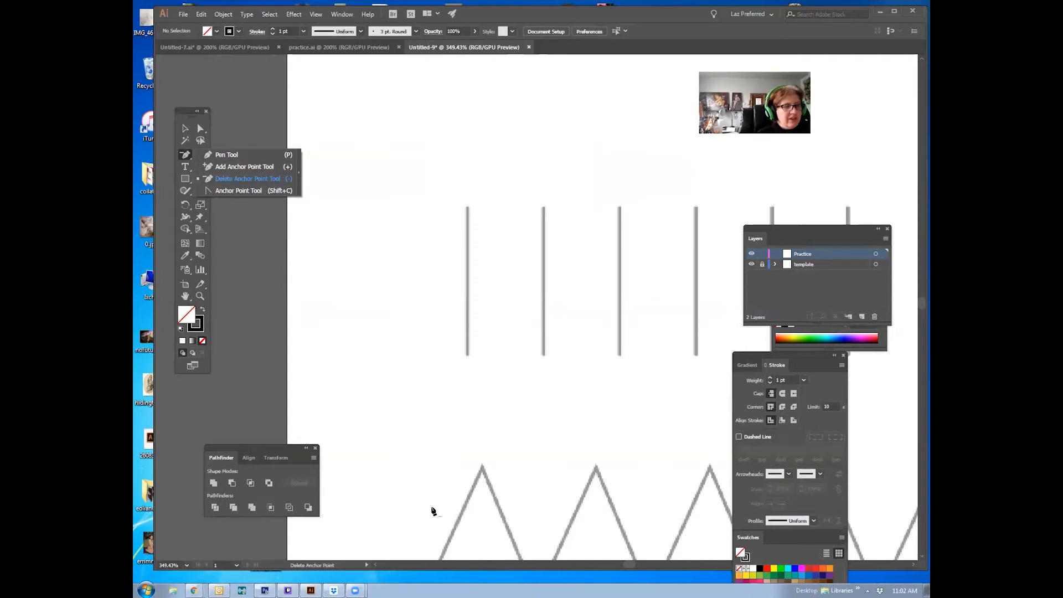
pyautogui.click(230, 155)
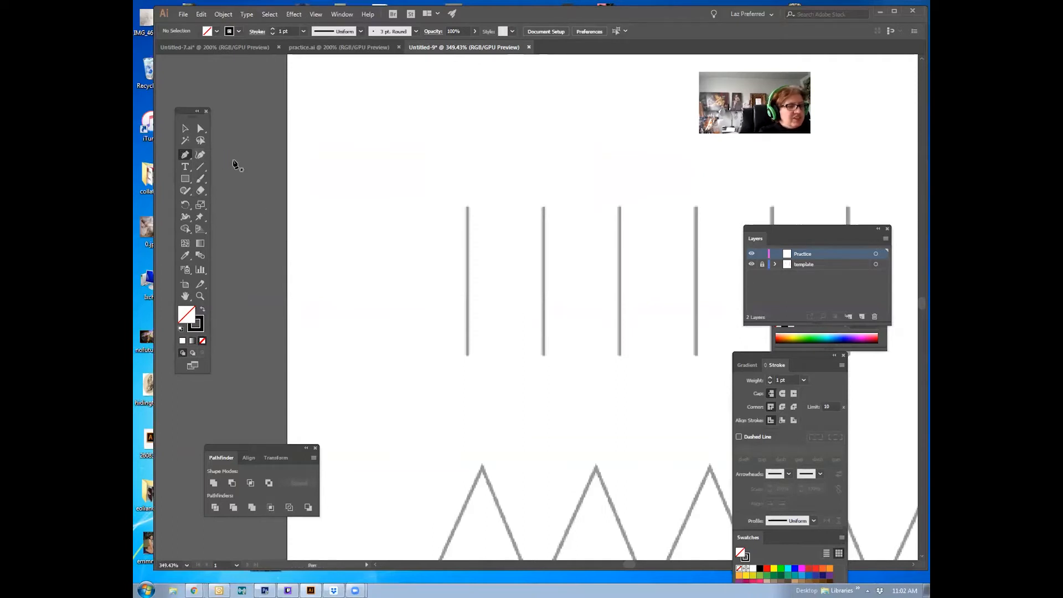
pyautogui.click(467, 209)
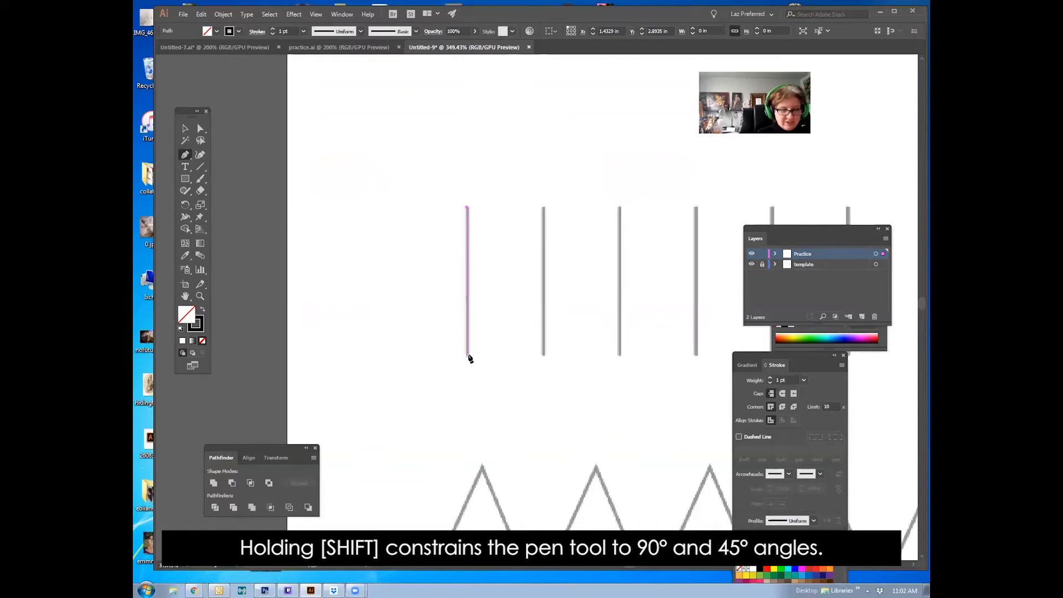
pyautogui.keyDown('shift'); pyautogui.click(468, 355); pyautogui.keyUp('shift')
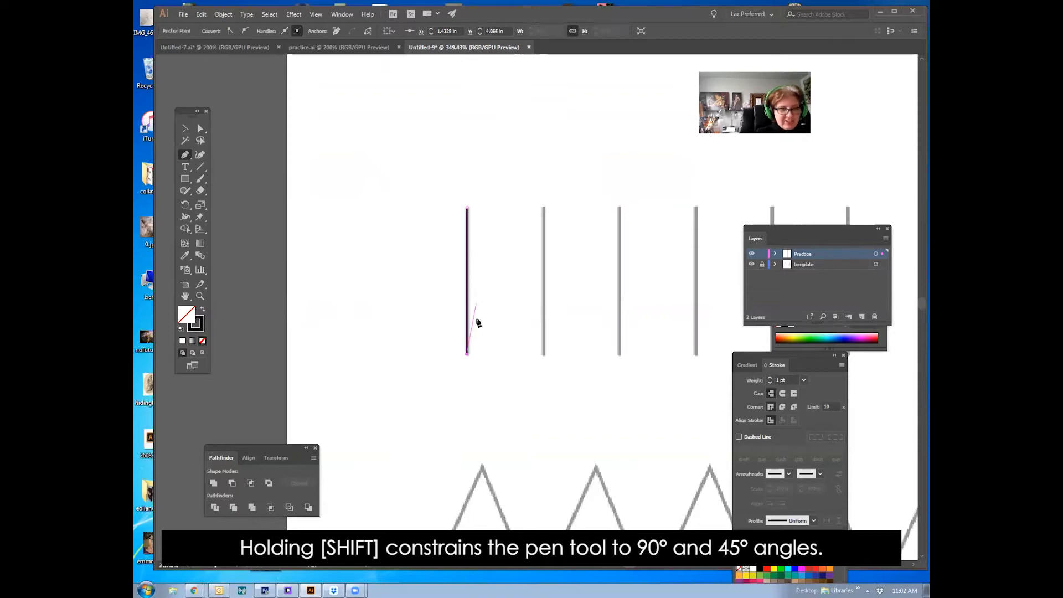
pyautogui.keyDown('ctrl'); pyautogui.click(482, 330); pyautogui.keyUp('ctrl')
pyautogui.click(544, 209)
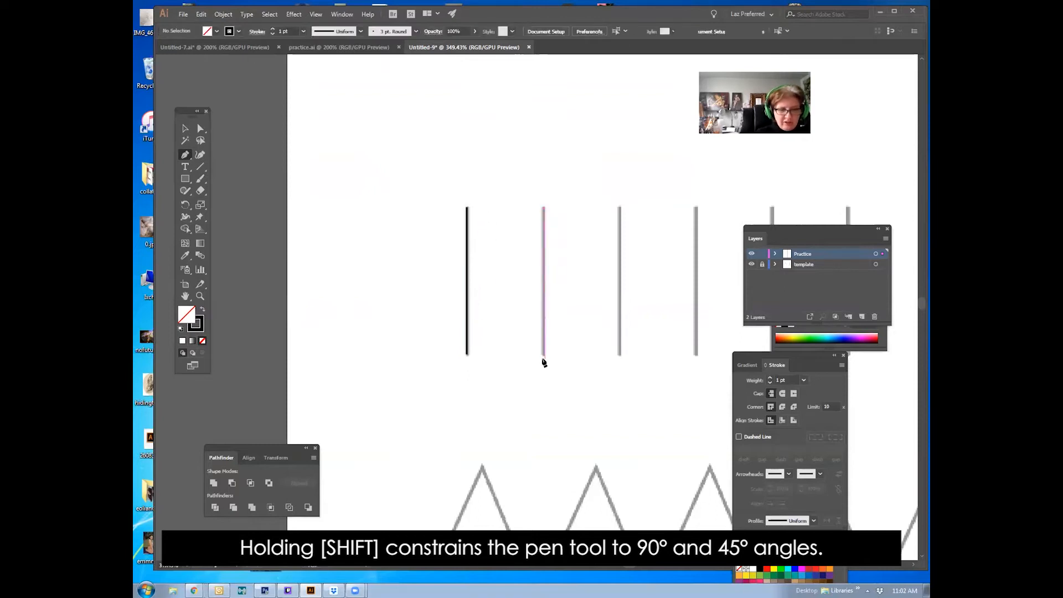
pyautogui.keyDown('shift'); pyautogui.click(543, 355); pyautogui.keyUp('shift')
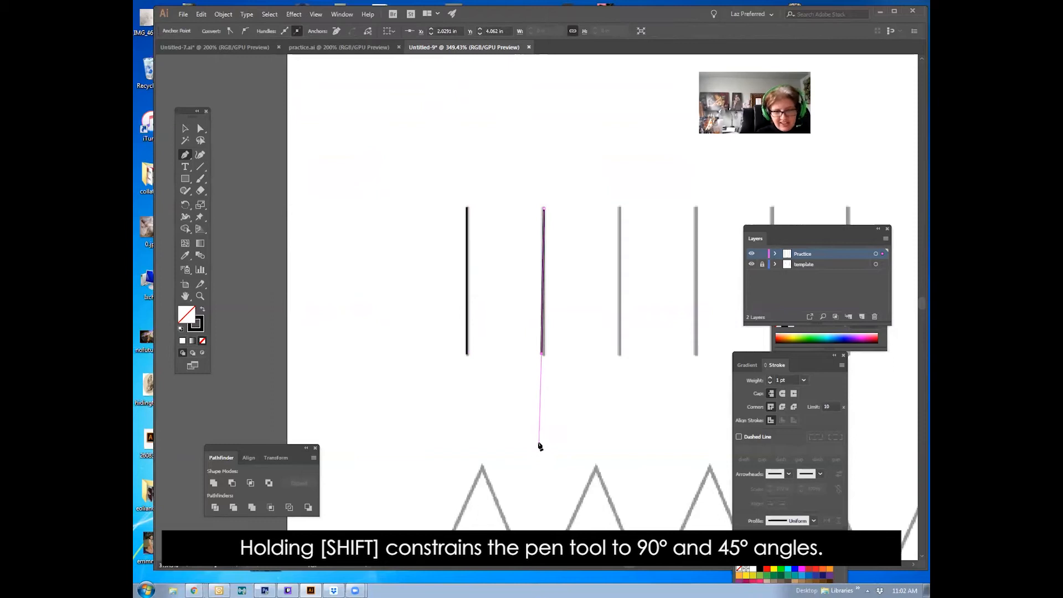
pyautogui.keyDown('ctrl'); pyautogui.click(540, 446); pyautogui.keyUp('ctrl')
# Trace the second vertical practice line as a straight Pen path constrained to 90° and end the path
pyautogui.click(544, 209)
pyautogui.keyDown('shift'); pyautogui.click(544, 355); pyautogui.keyUp('shift')
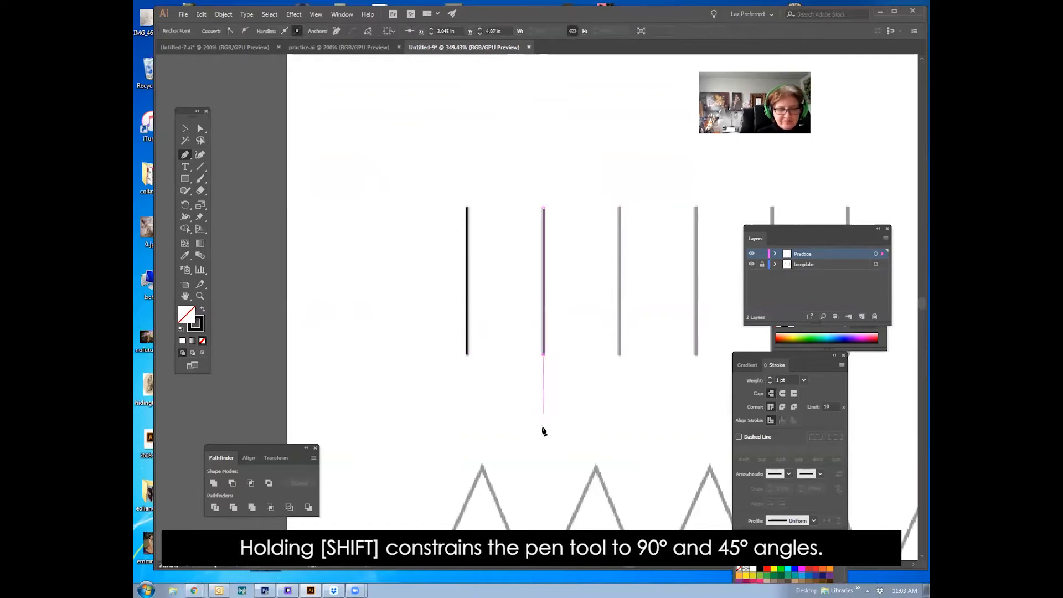
pyautogui.keyDown('ctrl'); pyautogui.click(545, 406); pyautogui.keyUp('ctrl')
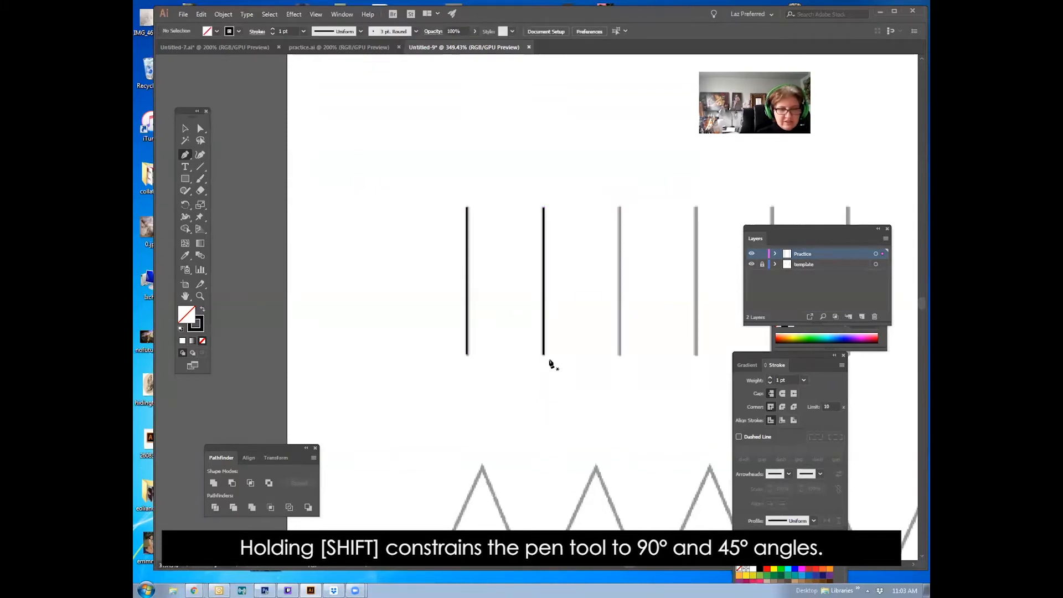
# Select both traced vertical lines and delete them
pyautogui.press('v')
pyautogui.moveTo(552, 249); pyautogui.dragTo(438, 308)
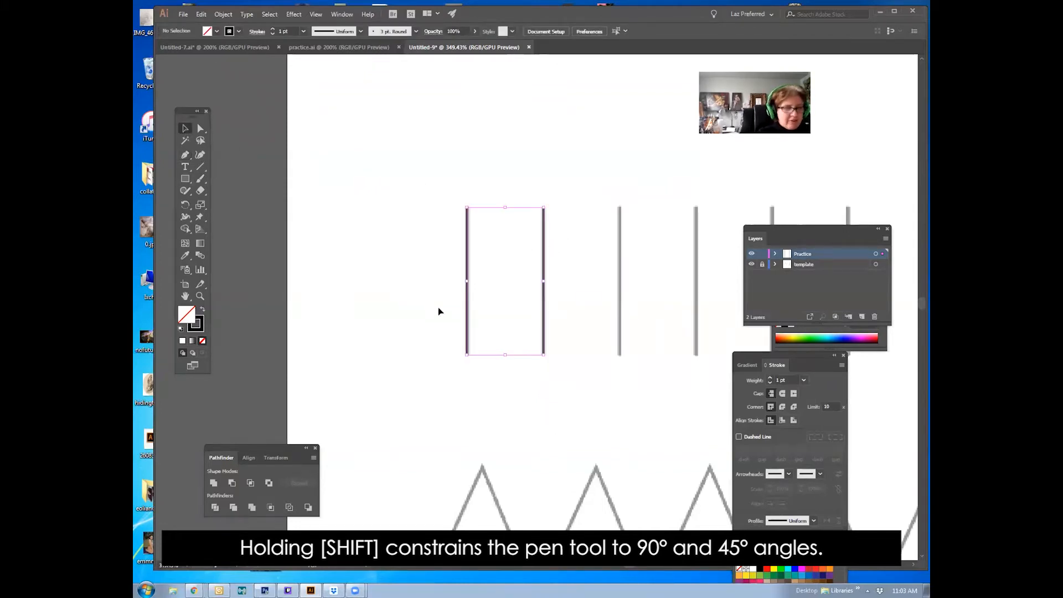
pyautogui.press('Delete')
# Retrace the first vertical practice line from its upper end to its lower end as a straight Pen path
pyautogui.press('p')
pyautogui.click(467, 207)
pyautogui.click(468, 356)
# Continue the open path with stray connected segments around the neighboring lines, and undo them back to the first vertical line
pyautogui.click(479, 406)
pyautogui.click(553, 373)
pyautogui.click(552, 278)
pyautogui.click(606, 225)
pyautogui.click(664, 322)
pyautogui.click(658, 385)
pyautogui.click(525, 410)
pyautogui.moveTo(309, 341); pyautogui.dragTo(316, 361)
pyautogui.hotkey('ctrl', 'z')
pyautogui.hotkey('ctrl', 'z')
pyautogui.hotkey('ctrl', 'z')
pyautogui.hotkey('ctrl', 'z')
pyautogui.hotkey('ctrl', 'z')
pyautogui.hotkey('ctrl', 'z')
pyautogui.hotkey('ctrl', 'z')
pyautogui.hotkey('ctrl', 'z')
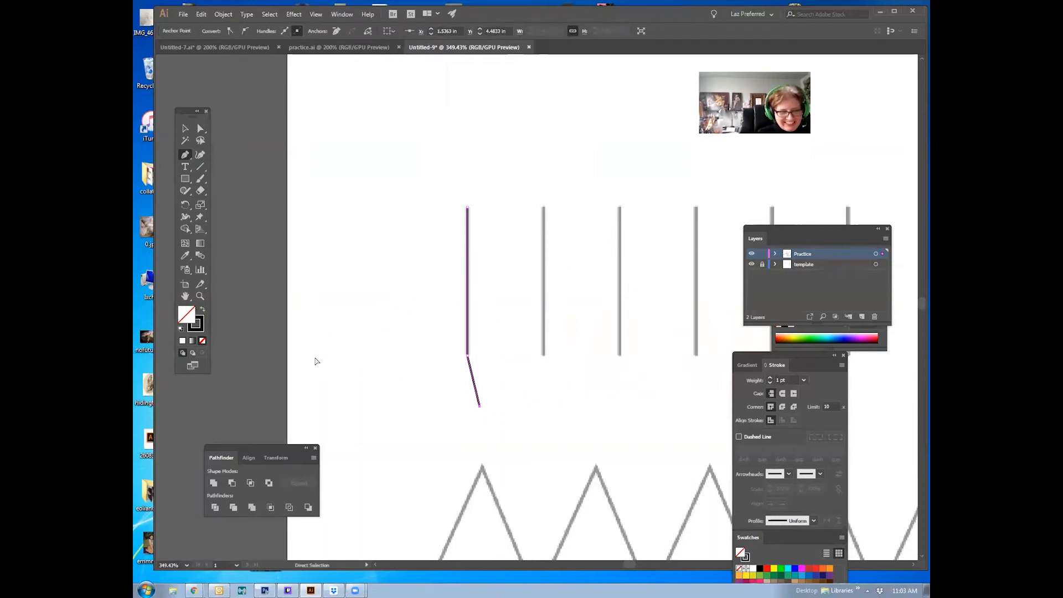
# End the first line's path and trace the second vertical practice line as a separate, deselected Pen path
pyautogui.press('Escape')
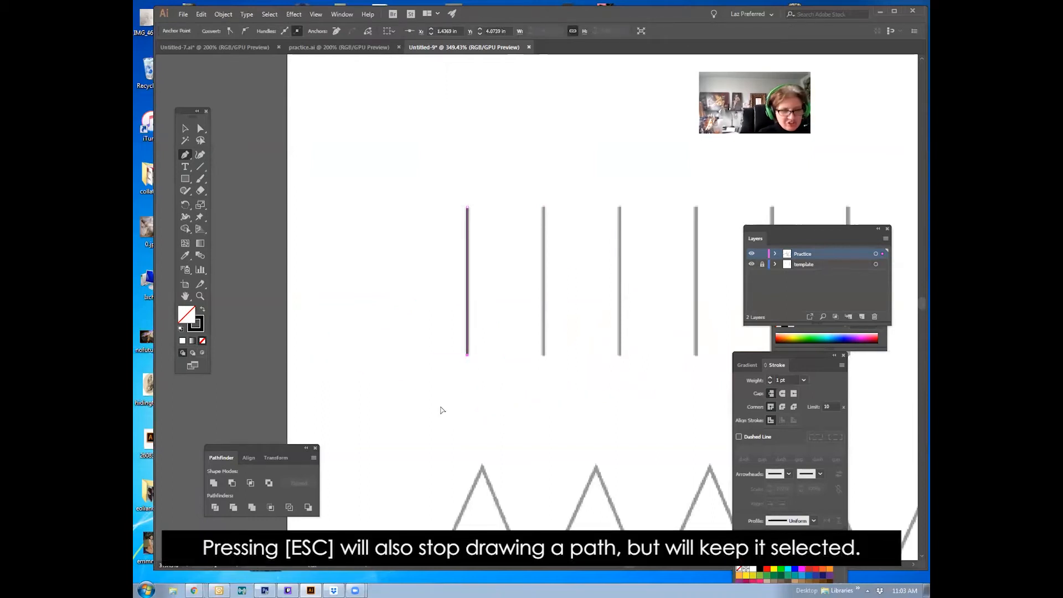
pyautogui.keyDown('ctrl'); pyautogui.click(440, 408); pyautogui.keyUp('ctrl')
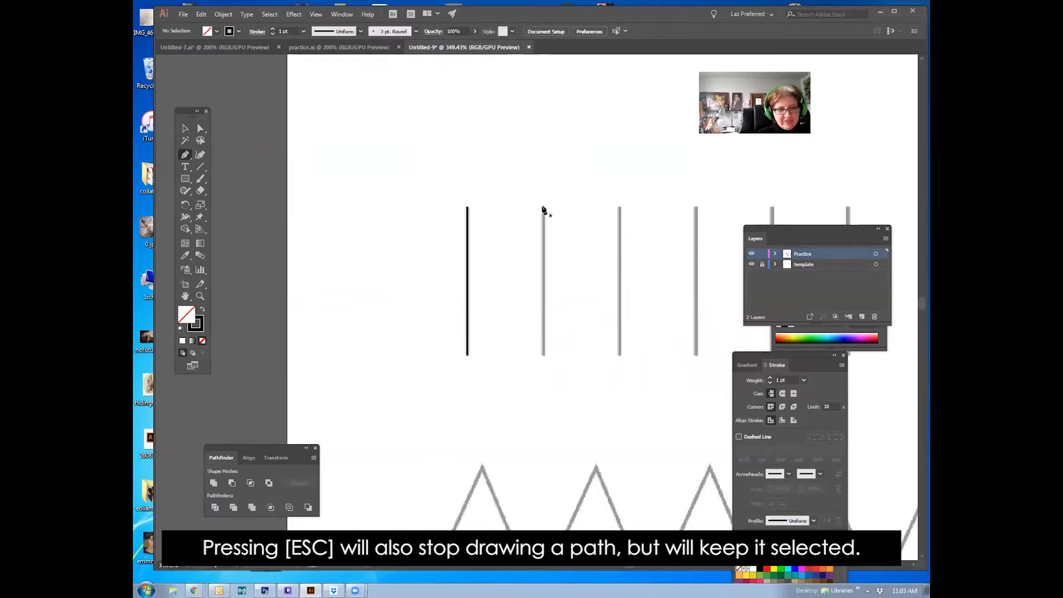
pyautogui.click(544, 209)
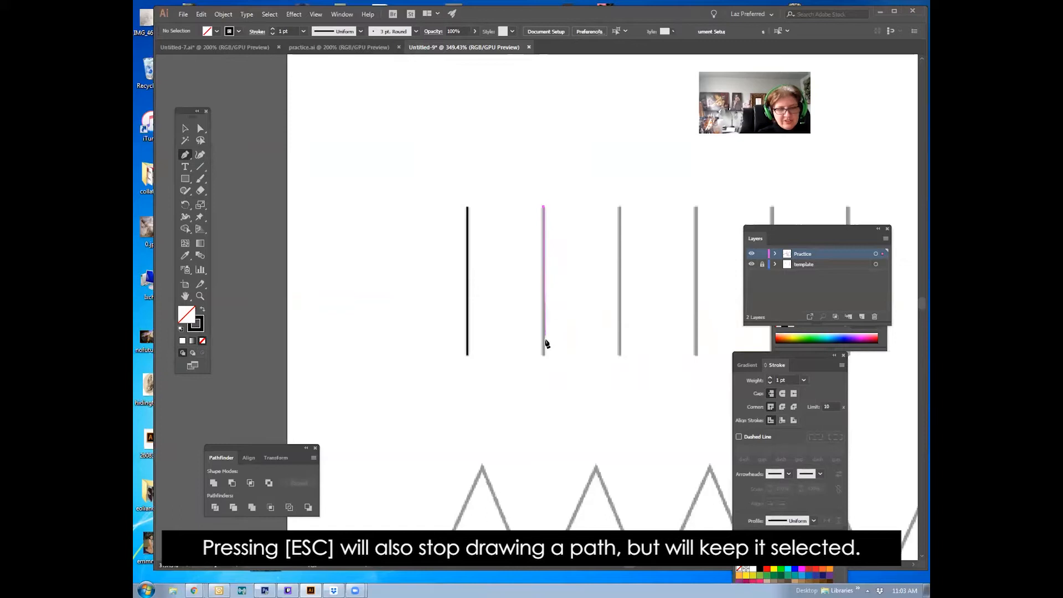
pyautogui.click(544, 357)
pyautogui.press('Escape')
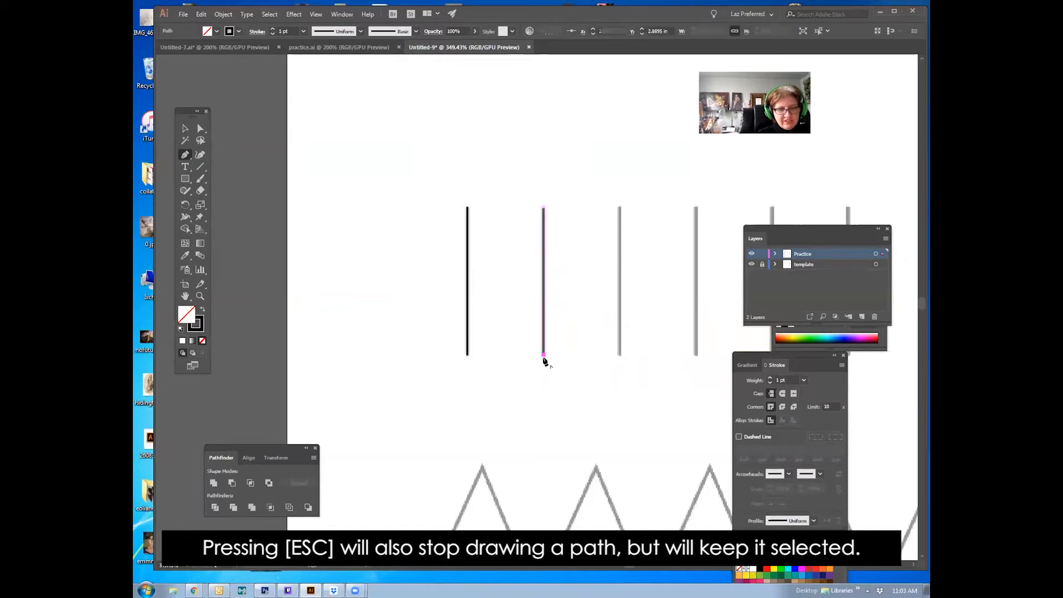
pyautogui.keyDown('ctrl'); pyautogui.click(535, 398); pyautogui.keyUp('ctrl')
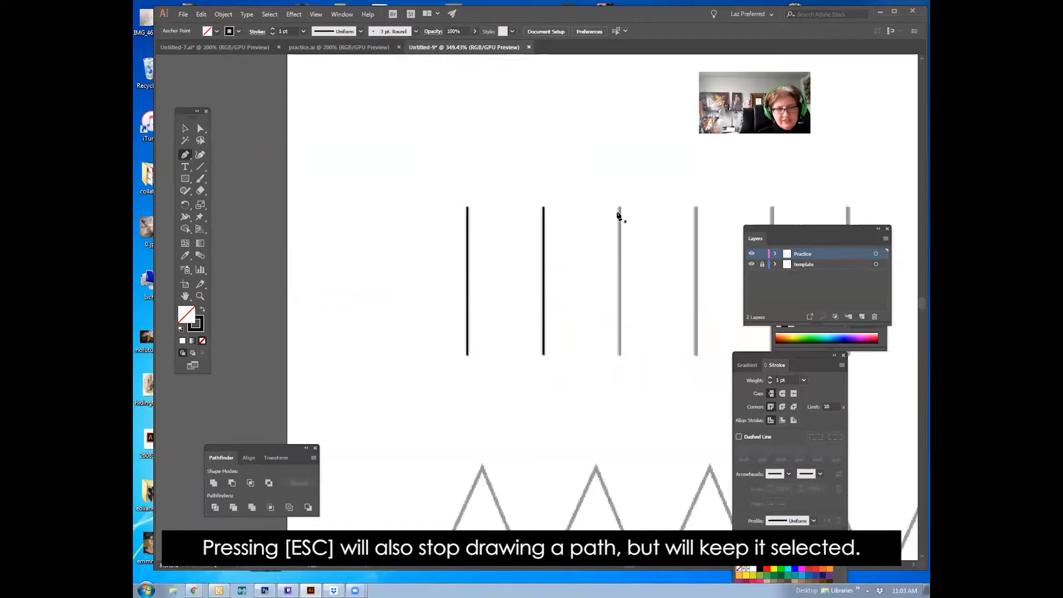
# Trace the third and fourth vertical practice lines as separate straight Pen paths, ending and deselecting each one
pyautogui.click(620, 209)
pyautogui.click(620, 357)
pyautogui.press('Escape')
pyautogui.keyDown('ctrl'); pyautogui.click(671, 380); pyautogui.keyUp('ctrl')
pyautogui.moveTo(662, 356); pyautogui.dragTo(407, 357)
pyautogui.click(443, 227)
pyautogui.click(442, 374)
pyautogui.keyDown('ctrl'); pyautogui.click(420, 419); pyautogui.keyUp('ctrl')
# Trace the fifth and sixth vertical practice lines with the Pen tool, ending each path before starting another
pyautogui.moveTo(512, 394); pyautogui.dragTo(533, 304)
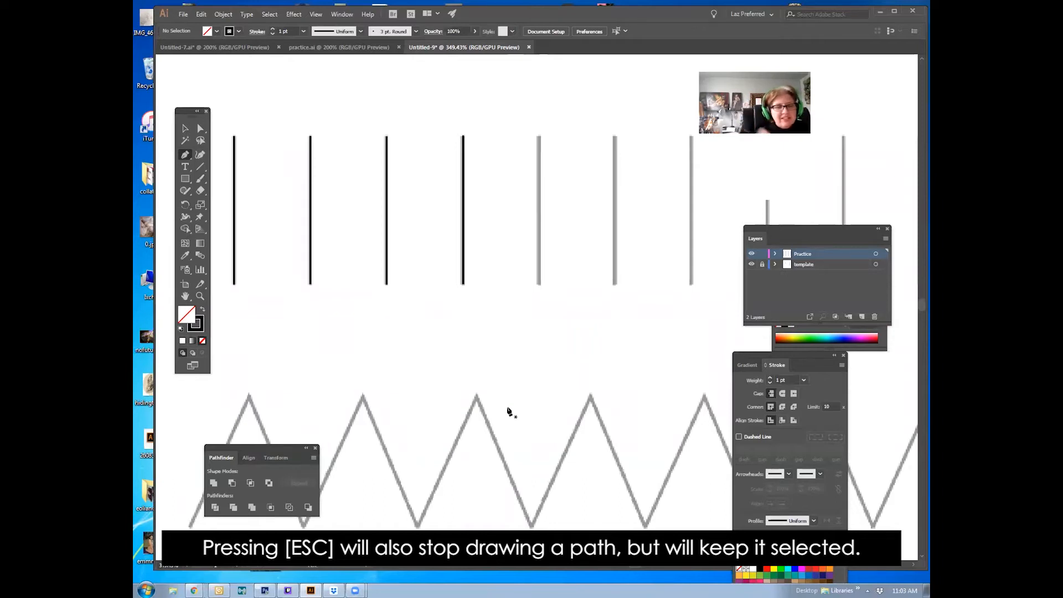
pyautogui.click(539, 137)
pyautogui.click(539, 283)
pyautogui.press('Escape')
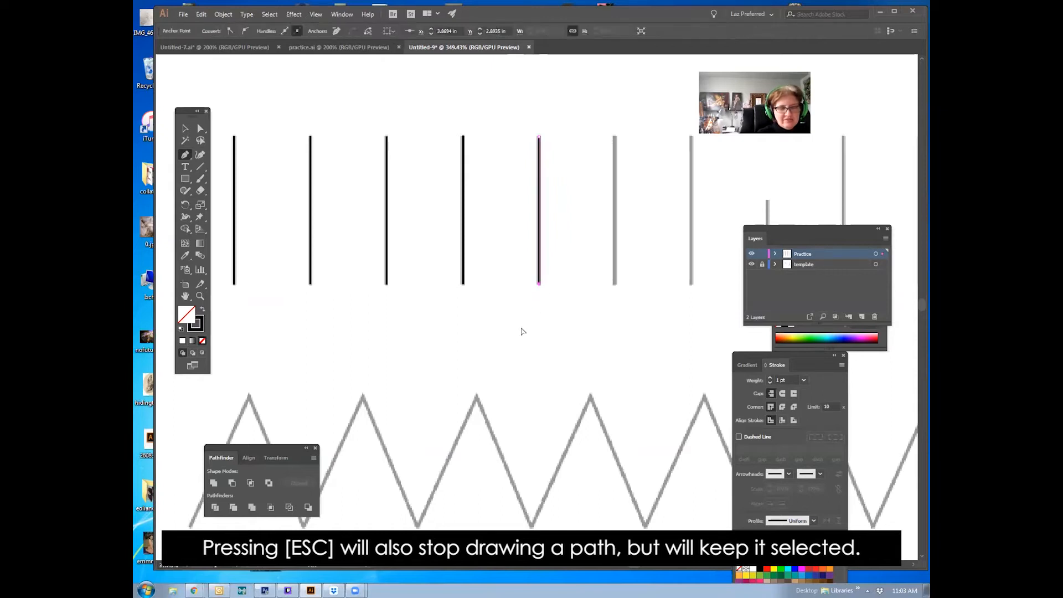
pyautogui.keyDown('ctrl'); pyautogui.click(523, 332); pyautogui.keyUp('ctrl')
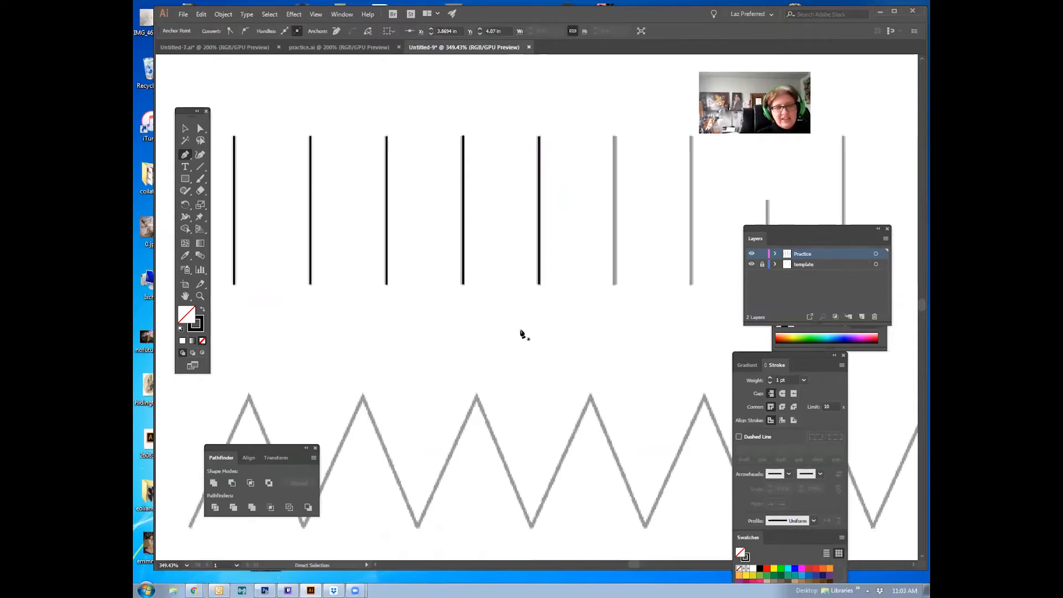
pyautogui.moveTo(623, 300); pyautogui.dragTo(385, 349)
pyautogui.click(409, 158)
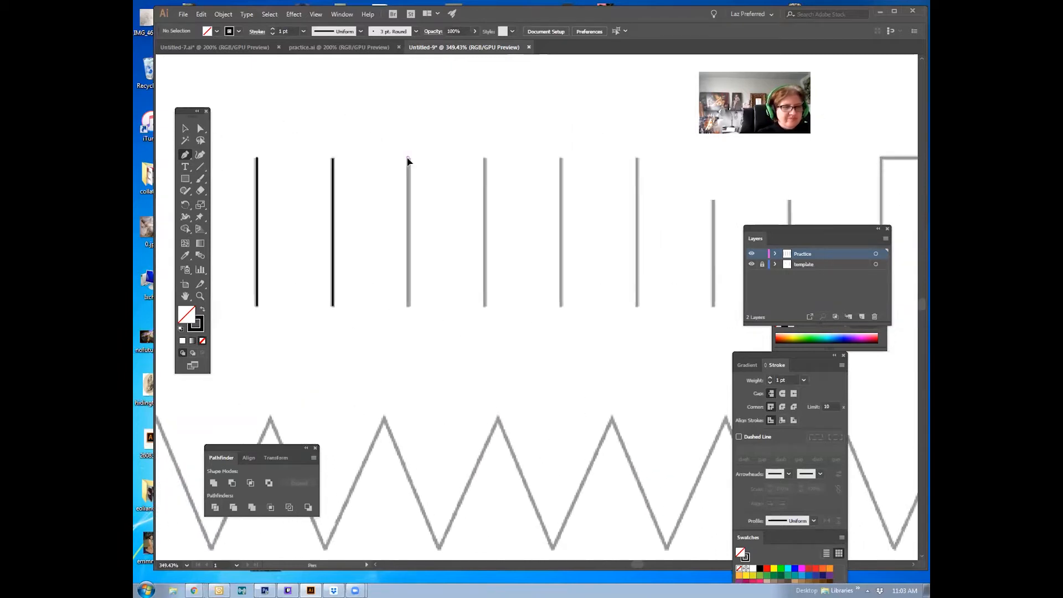
pyautogui.click(410, 307)
pyautogui.keyDown('ctrl'); pyautogui.click(406, 340); pyautogui.keyUp('ctrl')
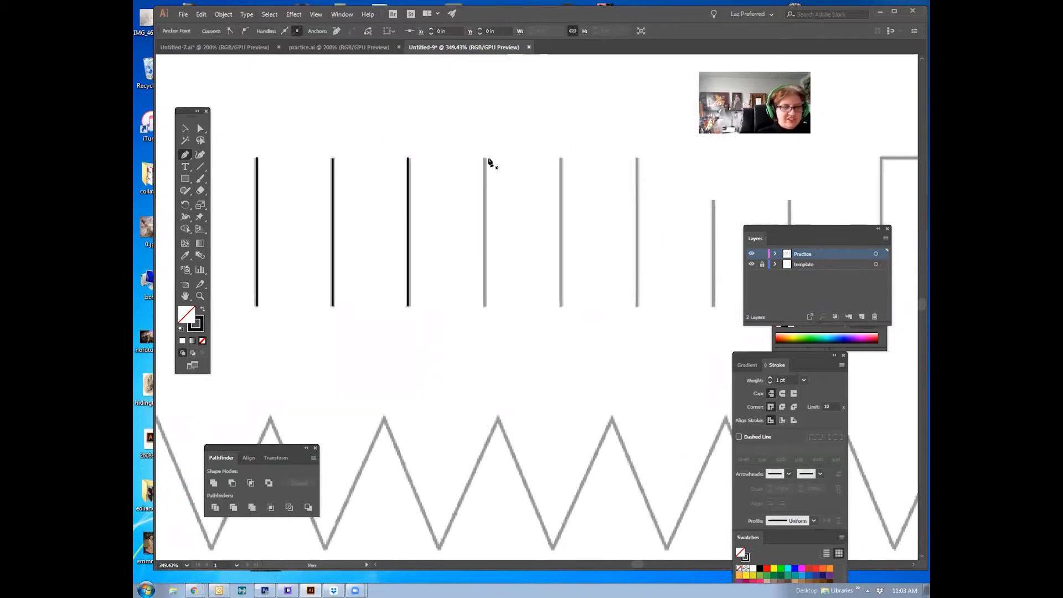
# Trace the seventh, eighth and ninth vertical practice lines as separate straight Pen paths
pyautogui.click(485, 159)
pyautogui.keyDown('ctrl'); pyautogui.click(476, 339); pyautogui.keyUp('ctrl')
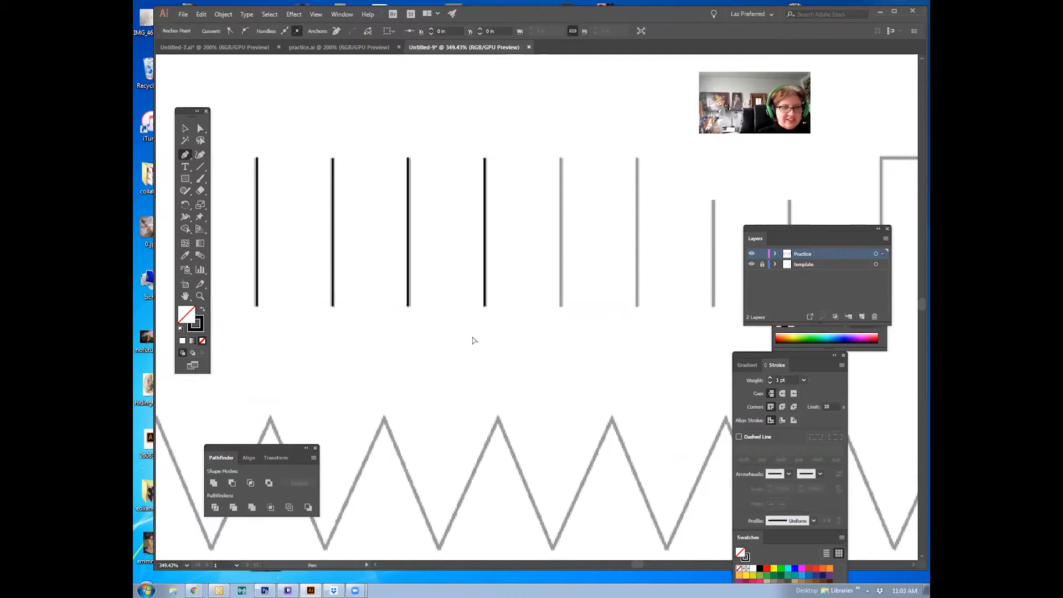
pyautogui.click(561, 159)
pyautogui.click(561, 306)
pyautogui.keyDown('ctrl'); pyautogui.click(531, 356); pyautogui.keyUp('ctrl')
pyautogui.click(639, 309)
pyautogui.keyDown('ctrl'); pyautogui.click(609, 344); pyautogui.keyUp('ctrl')
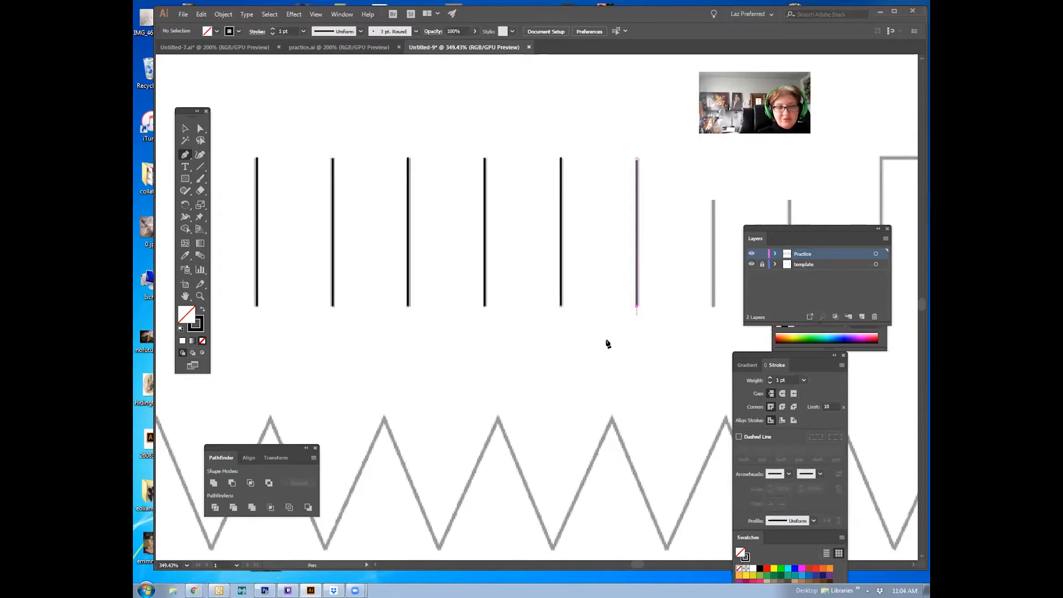
# Trace the tenth and last vertical practice line, just before the square-wave shape, and end its path
pyautogui.moveTo(703, 289); pyautogui.dragTo(405, 332)
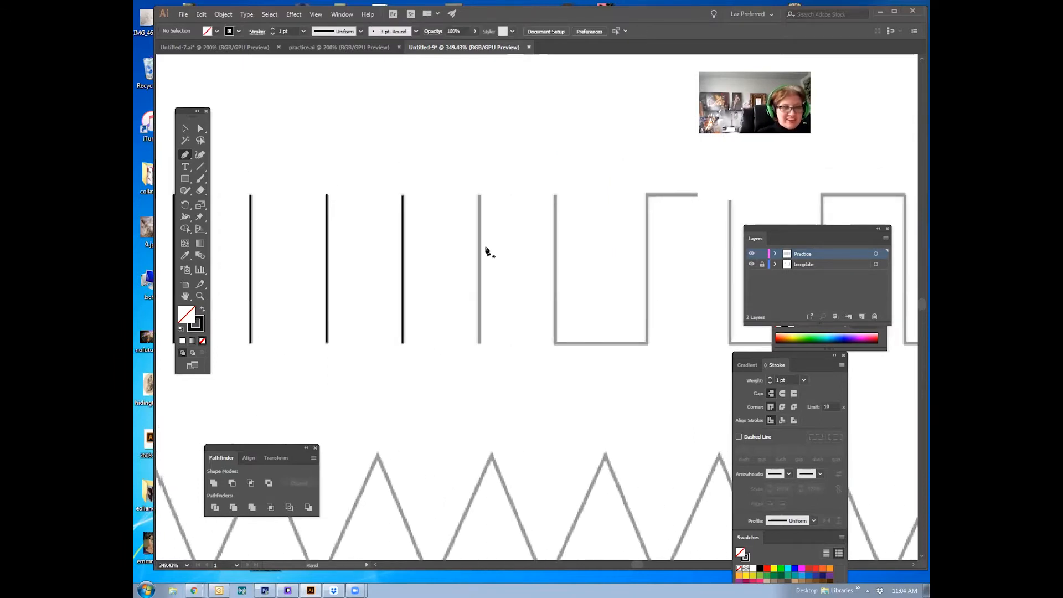
pyautogui.click(479, 195)
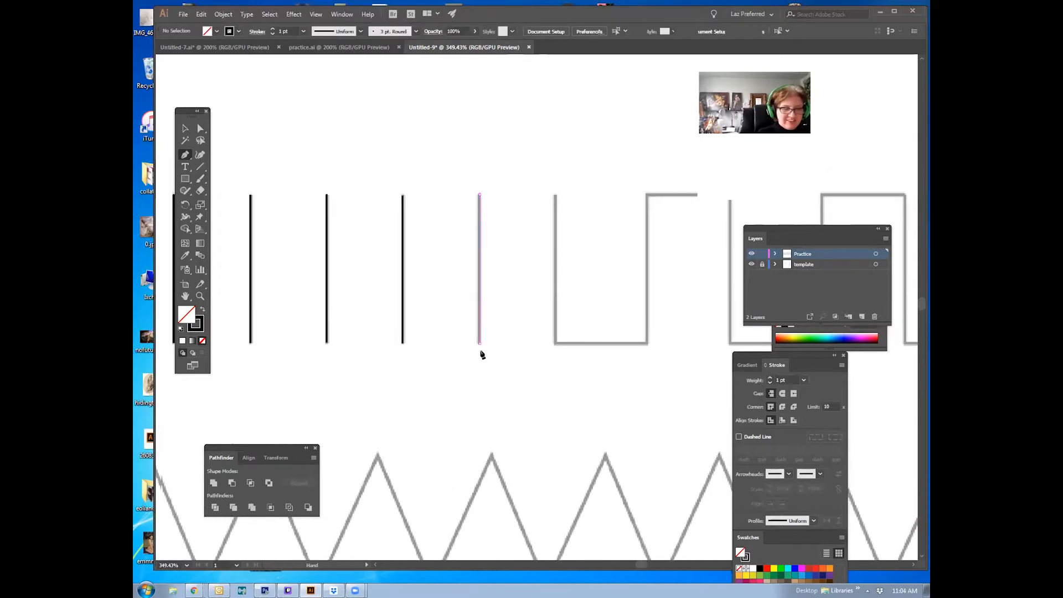
pyautogui.keyDown('ctrl'); pyautogui.click(481, 356); pyautogui.keyUp('ctrl')
pyautogui.click(556, 196)
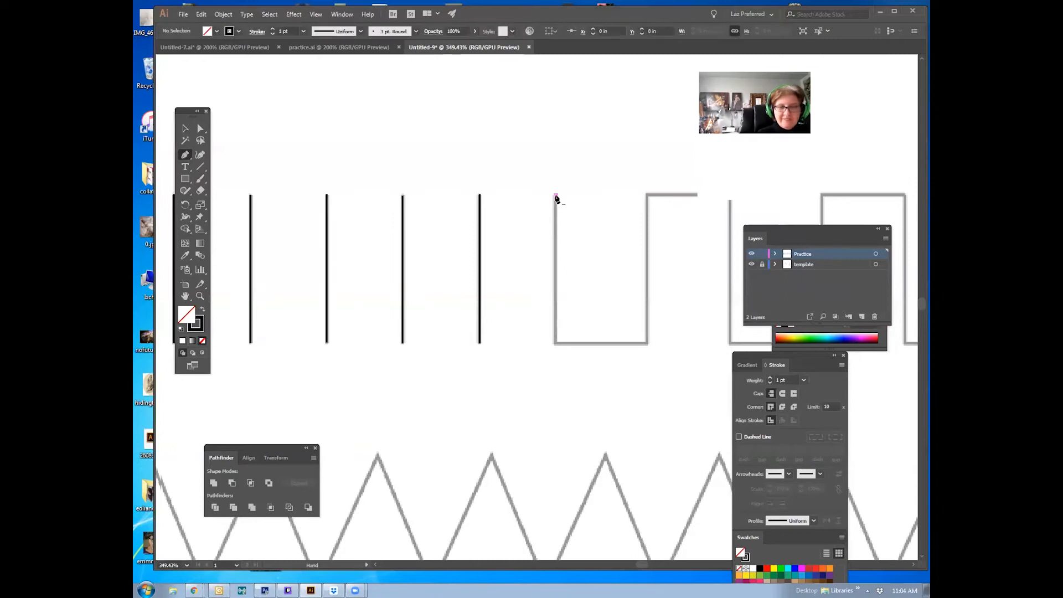
pyautogui.moveTo(482, 401); pyautogui.dragTo(515, 344)
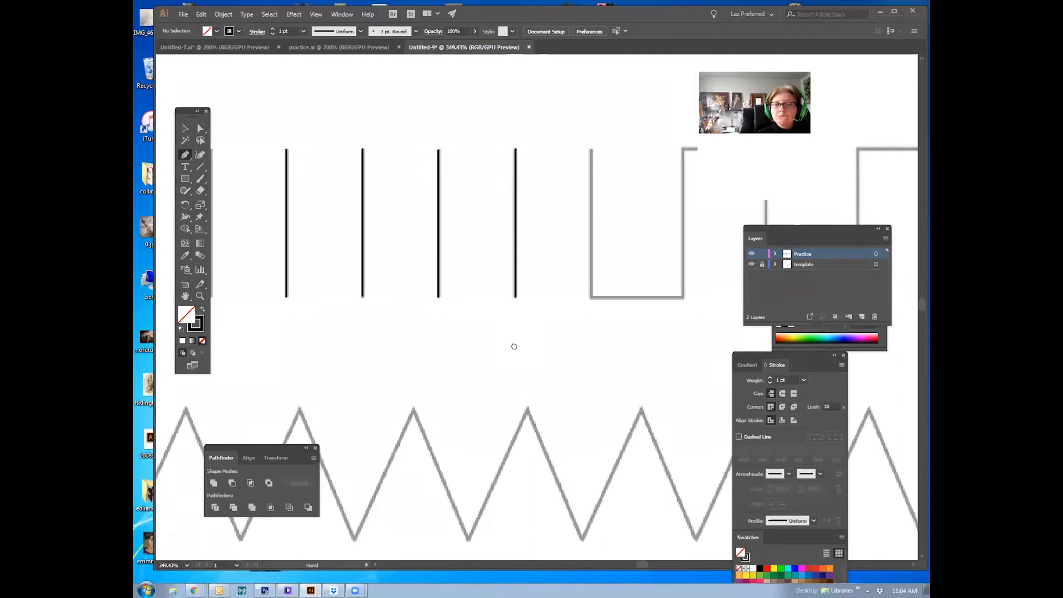
# Draw a looping curved Pen path with direction handles across the last vertical line, and delete it, leaving nothing selected
pyautogui.moveTo(543, 194); pyautogui.dragTo(568, 268)
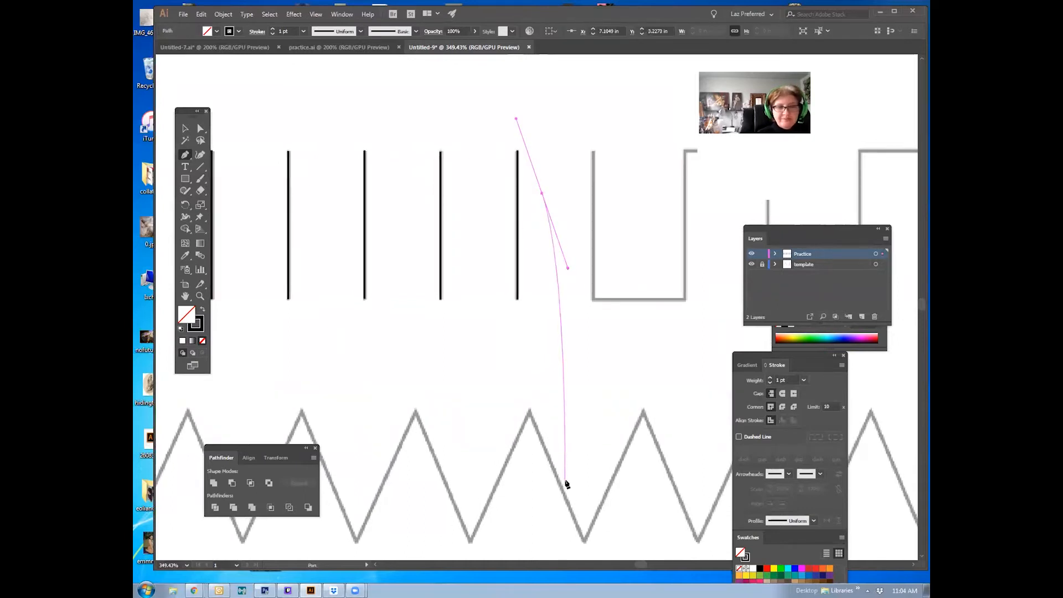
pyautogui.press('ctrl')
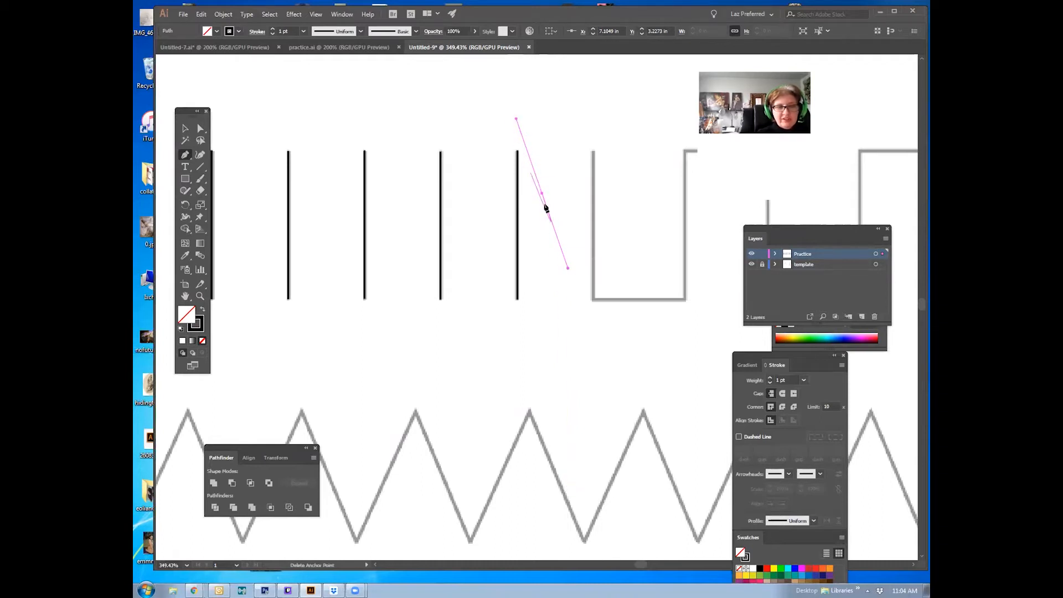
pyautogui.moveTo(529, 325); pyautogui.dragTo(463, 328)
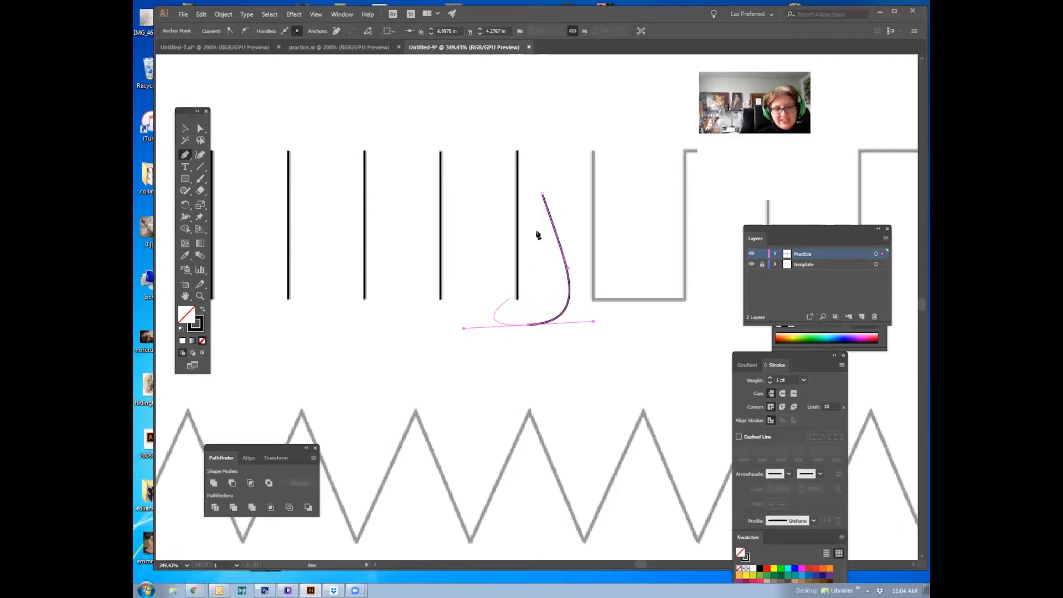
pyautogui.moveTo(583, 208); pyautogui.dragTo(681, 232)
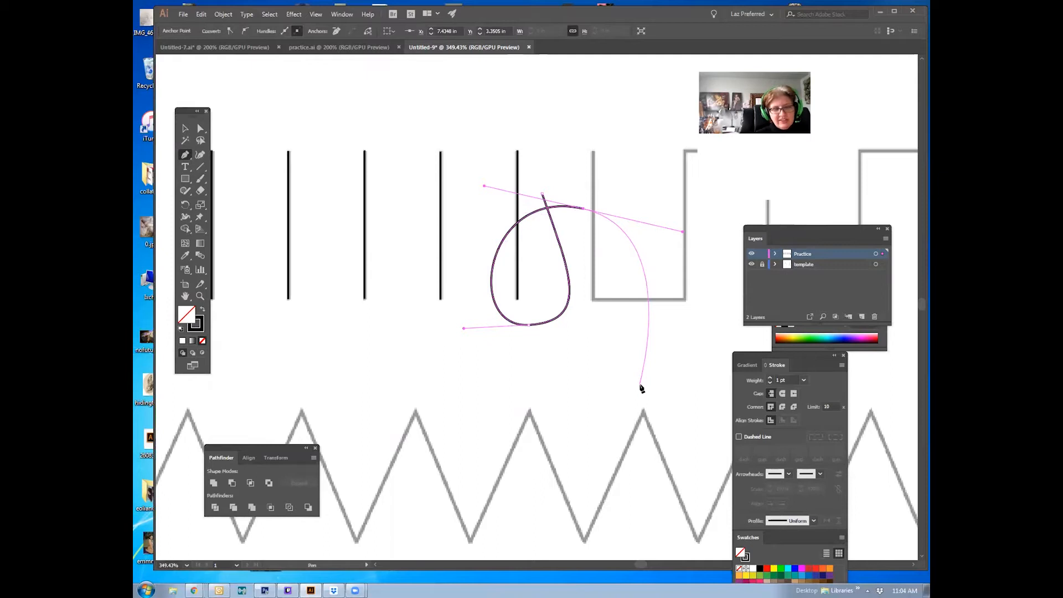
pyautogui.press('Escape')
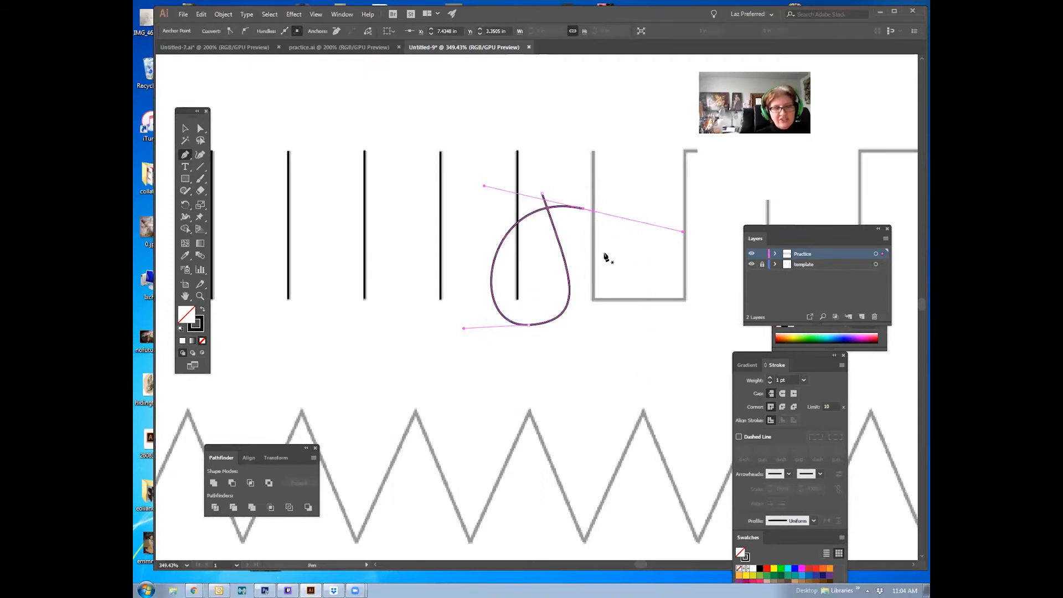
pyautogui.press('Delete')
pyautogui.click(519, 298)
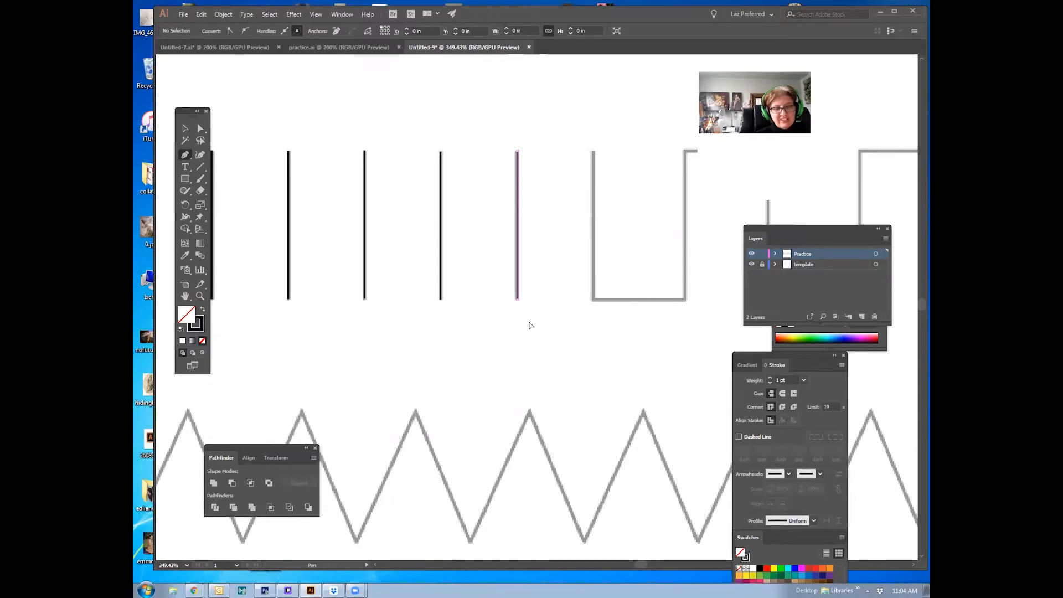
pyautogui.keyDown('ctrl'); pyautogui.click(554, 343); pyautogui.keyUp('ctrl')
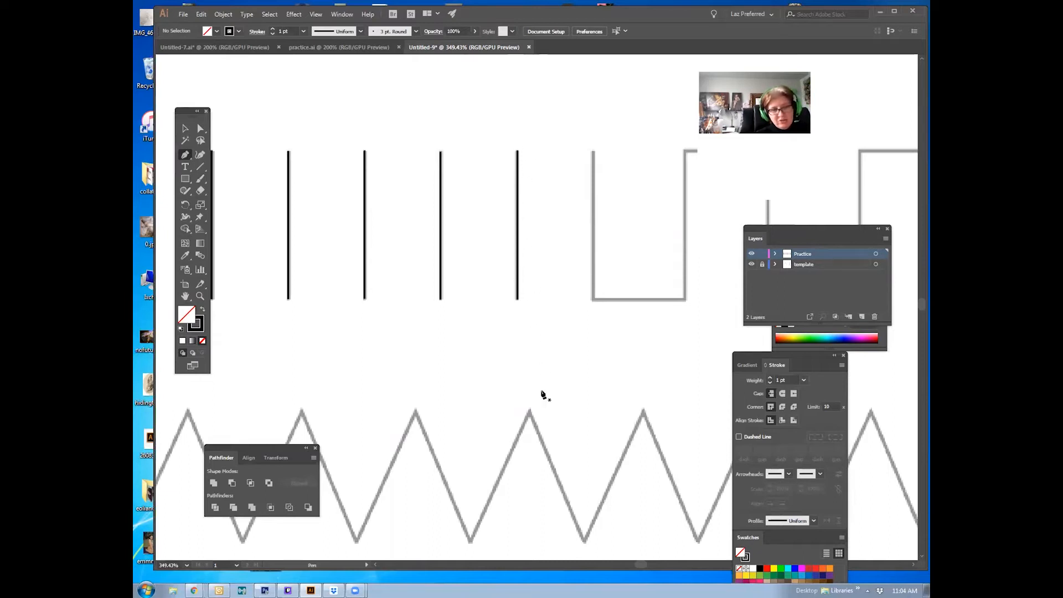
# Trace the square-wave practice line from its upper start through its first two troughs with the Pen tool constrained to 90°
pyautogui.hscroll(3, 463, 373)
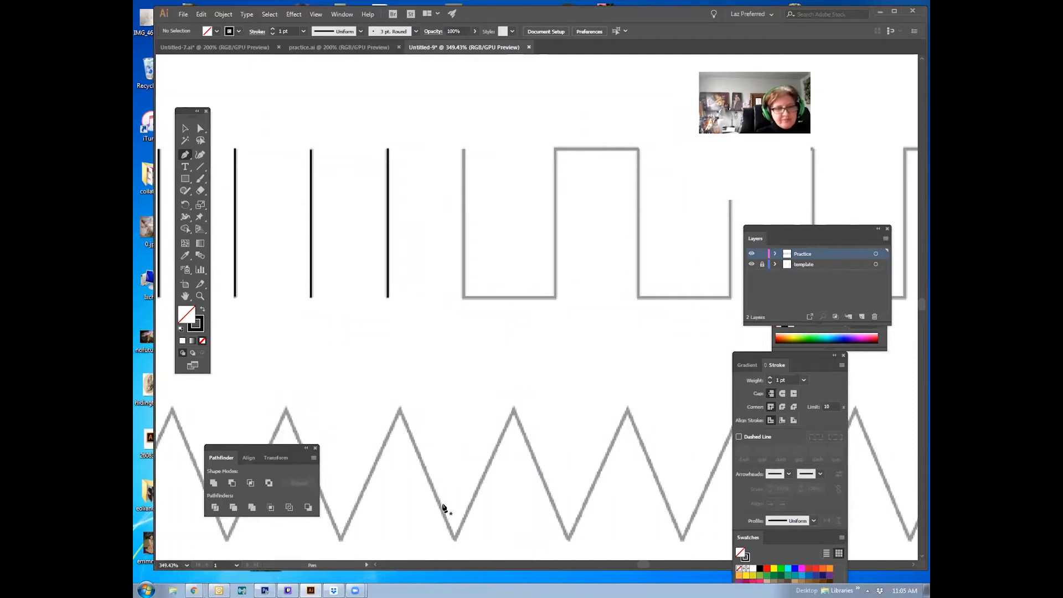
pyautogui.moveTo(444, 505); pyautogui.dragTo(451, 513)
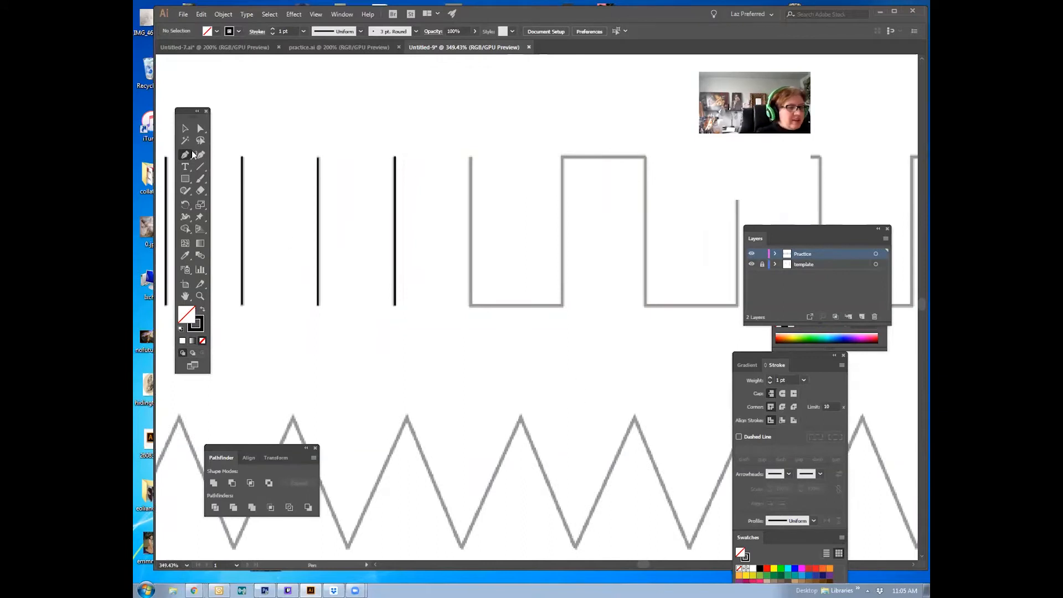
pyautogui.click(471, 159)
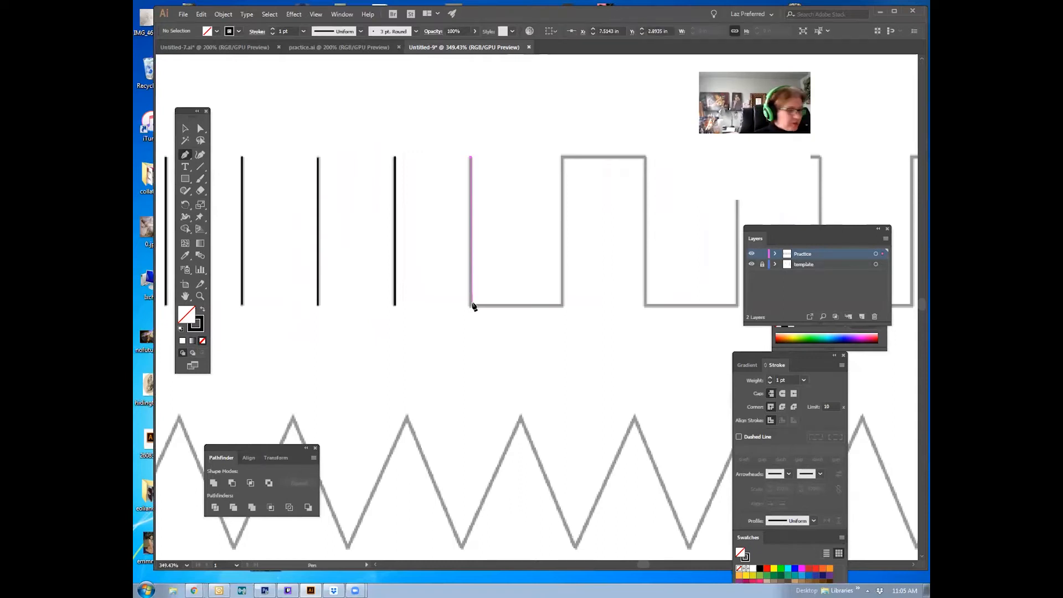
pyautogui.keyDown('shift'); pyautogui.click(471, 305); pyautogui.keyUp('shift')
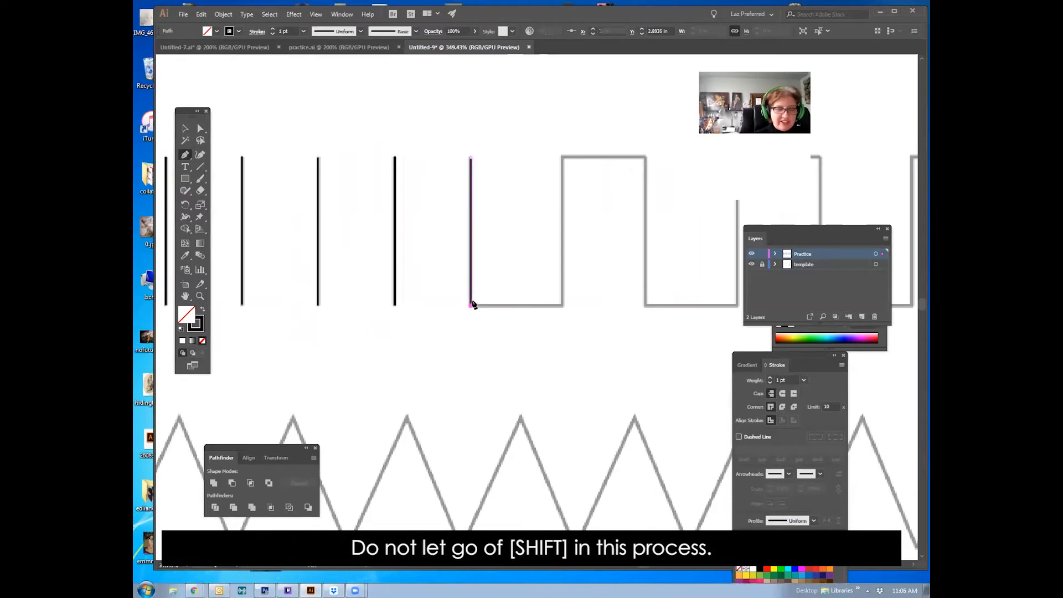
pyautogui.keyDown('shift'); pyautogui.click(563, 306); pyautogui.keyUp('shift')
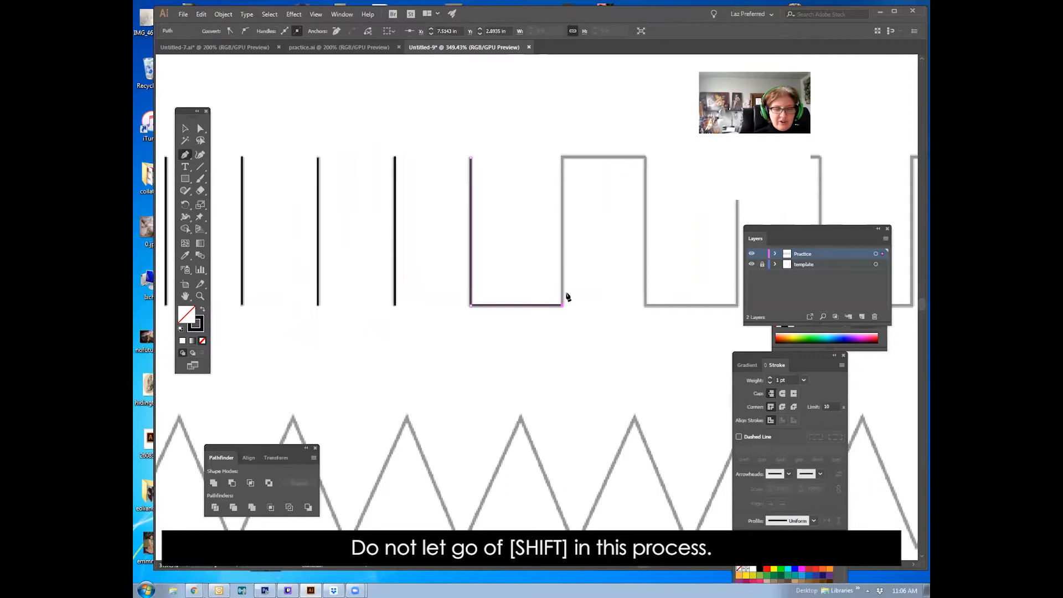
pyautogui.keyDown('shift'); pyautogui.click(565, 159); pyautogui.keyUp('shift')
pyautogui.keyDown('shift'); pyautogui.click(646, 159); pyautogui.keyUp('shift')
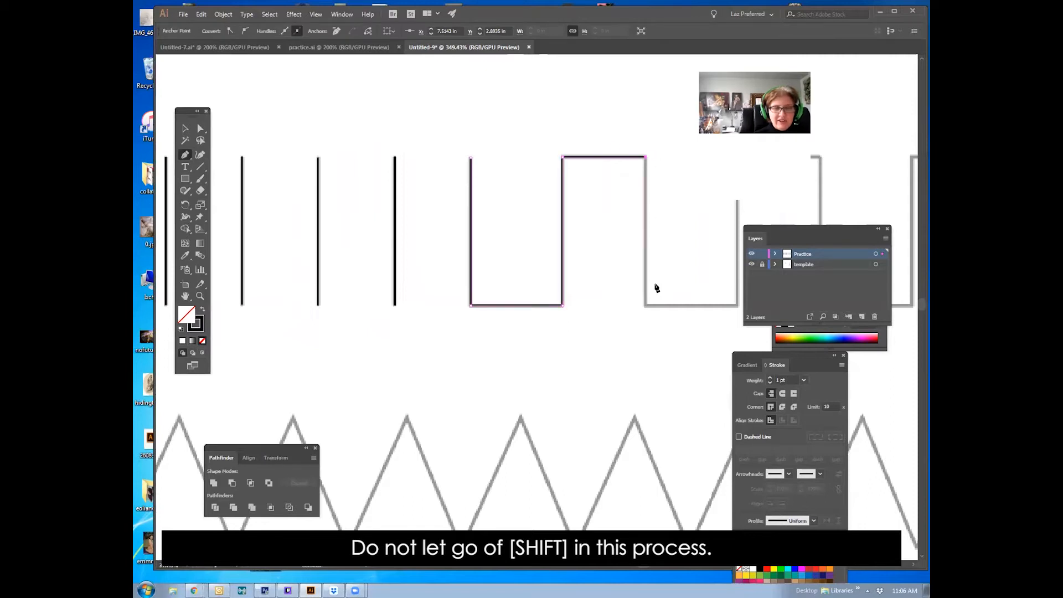
pyautogui.keyDown('shift'); pyautogui.click(738, 305); pyautogui.keyUp('shift')
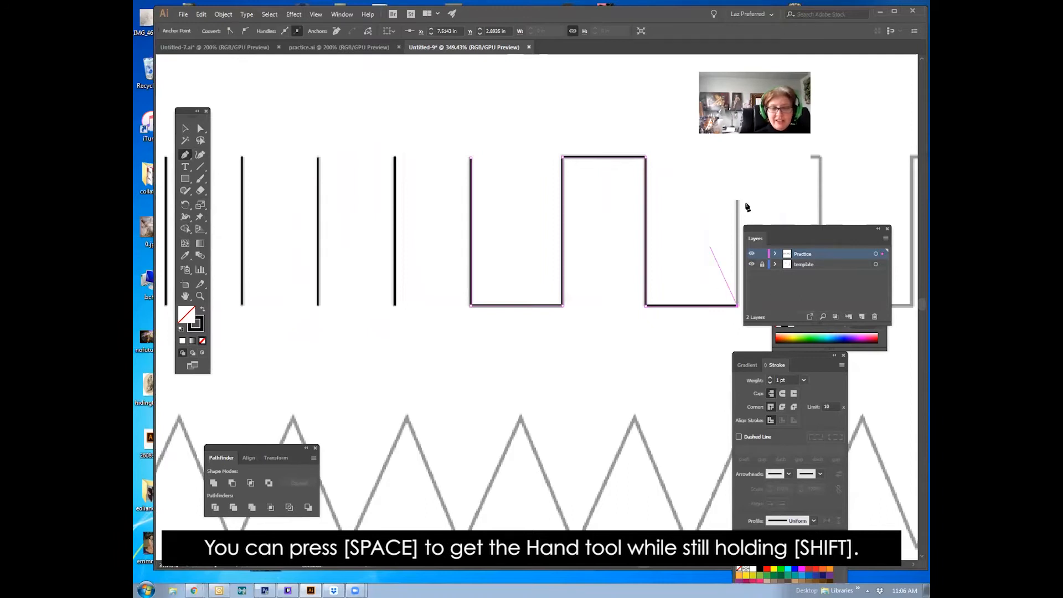
# Continue the square-wave path through its second and third peaks and its third and fourth troughs with 90° Pen segments
pyautogui.moveTo(700, 284); pyautogui.dragTo(304, 326)
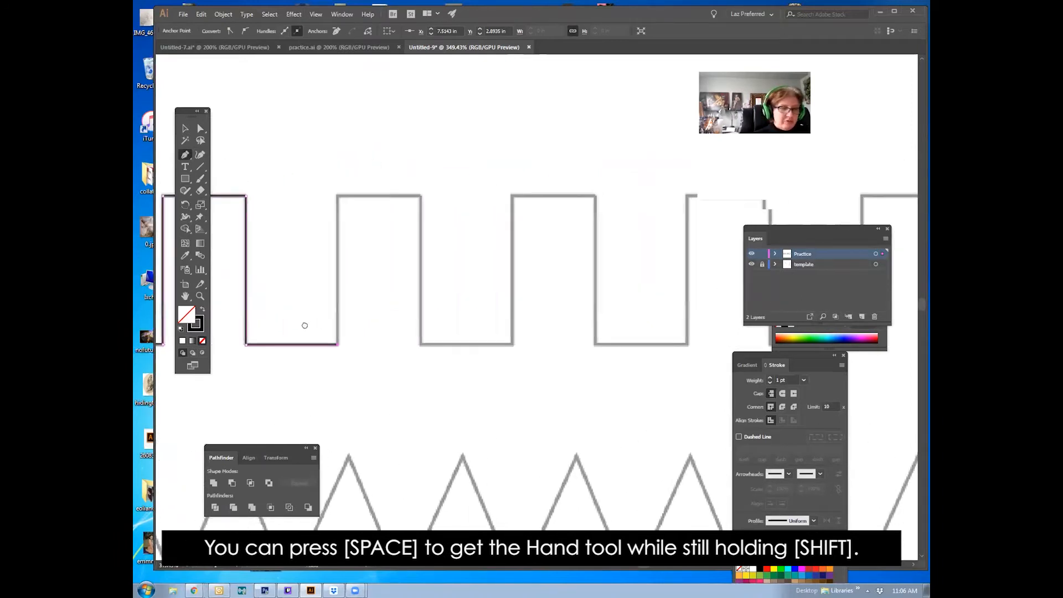
pyautogui.click(334, 199)
pyautogui.click(416, 200)
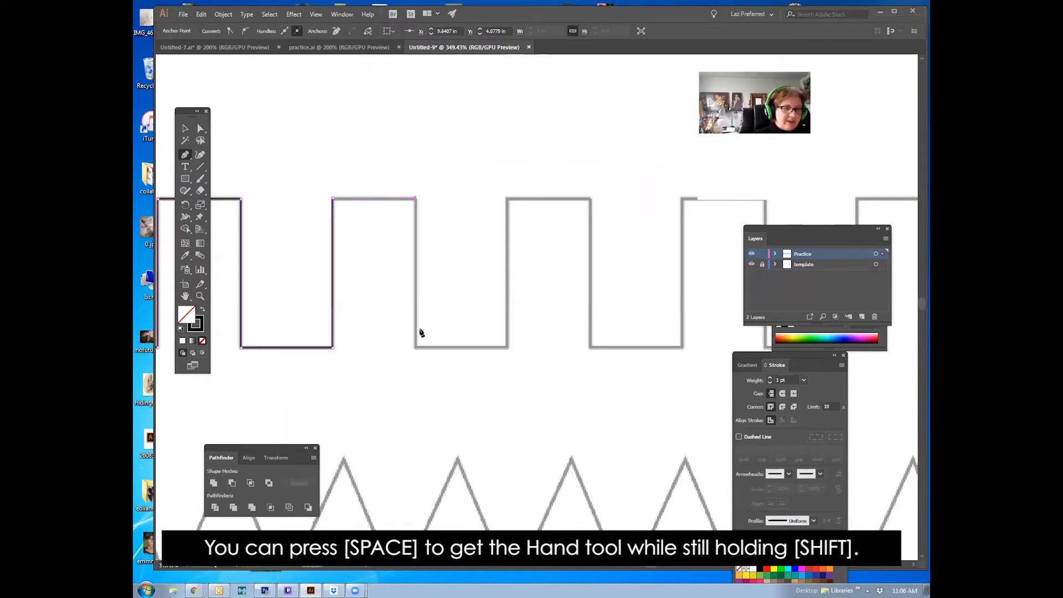
pyautogui.click(417, 349)
pyautogui.click(508, 349)
pyautogui.click(508, 199)
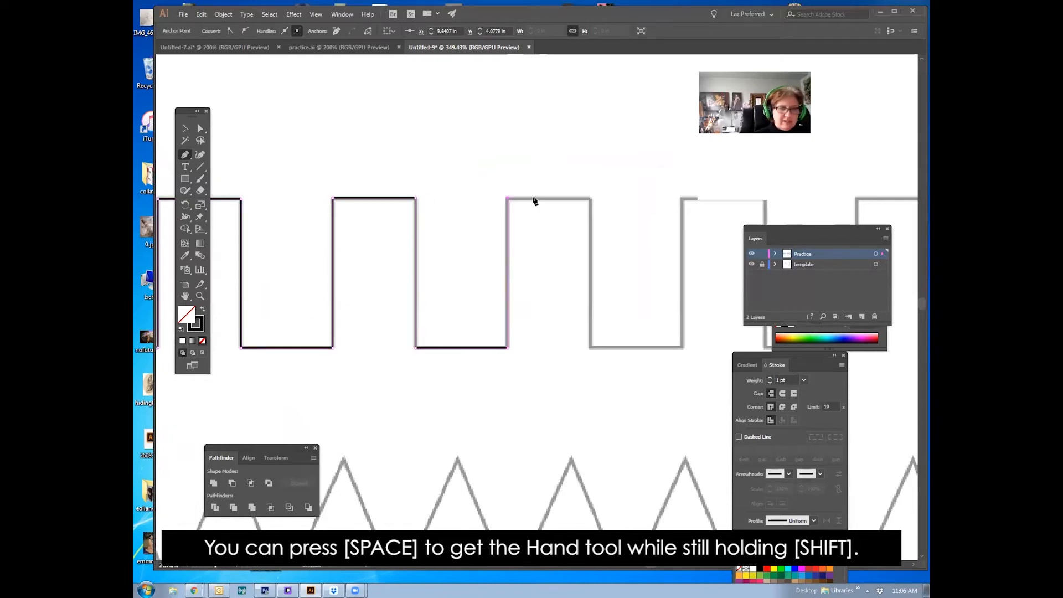
pyautogui.click(591, 199)
pyautogui.click(593, 348)
pyautogui.click(683, 348)
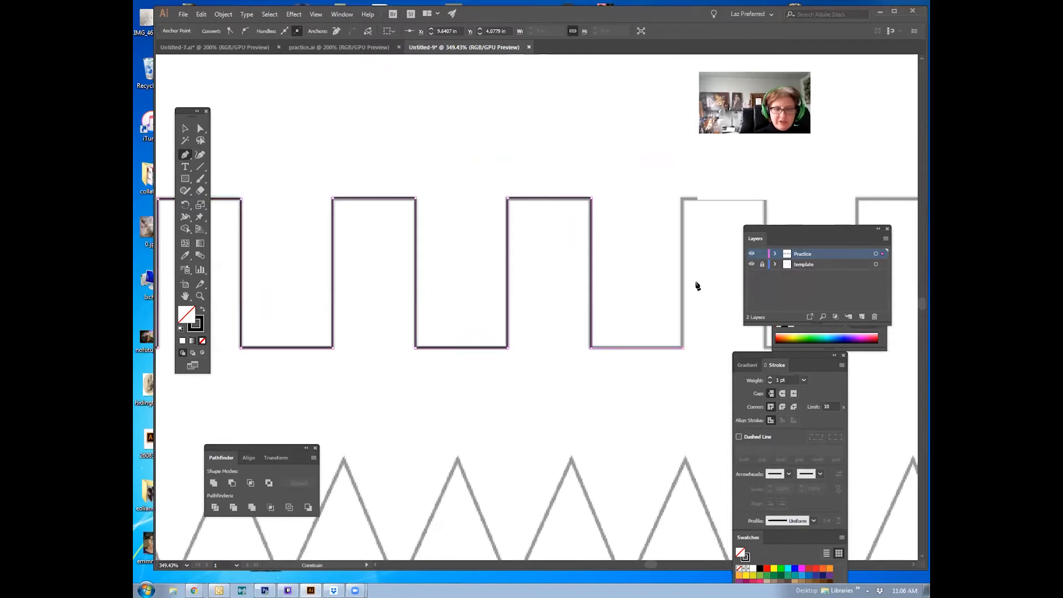
pyautogui.click(684, 201)
# Trace the rest of the square wave from its fourth peak to its upper end point, and end the path
pyautogui.moveTo(703, 290); pyautogui.dragTo(398, 282)
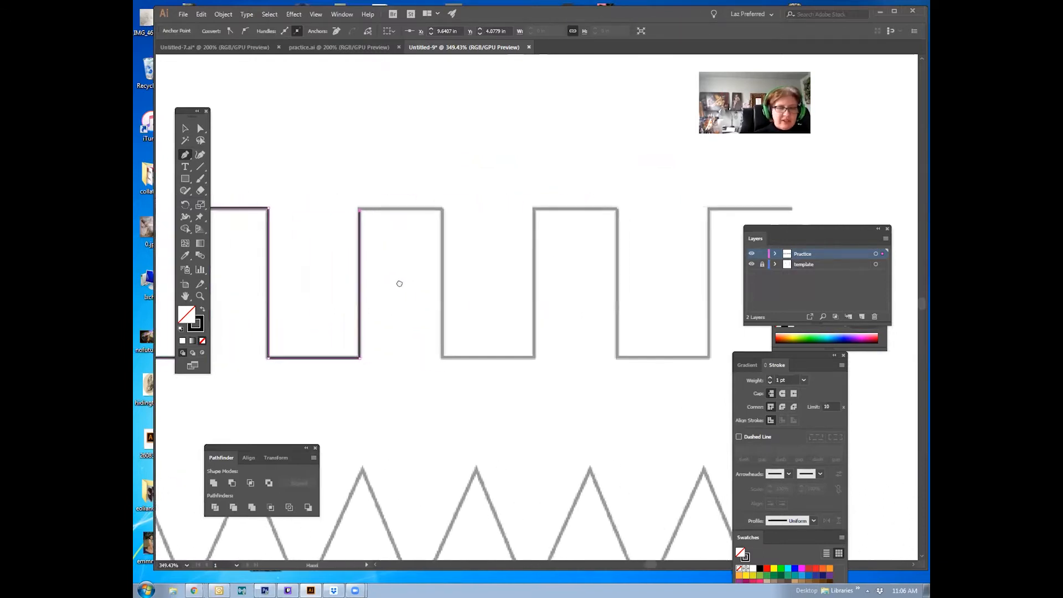
pyautogui.click(445, 212)
pyautogui.click(444, 361)
pyautogui.click(535, 361)
pyautogui.click(536, 211)
pyautogui.click(618, 211)
pyautogui.click(618, 360)
pyautogui.click(709, 360)
pyautogui.click(710, 211)
pyautogui.click(792, 210)
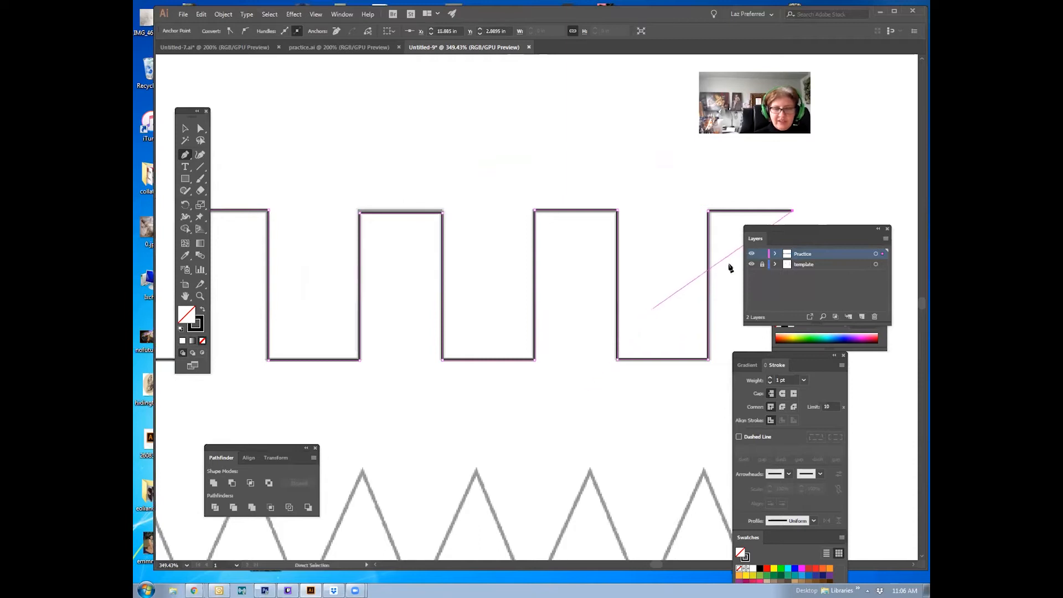
pyautogui.keyDown('ctrl'); pyautogui.click(855, 190); pyautogui.keyUp('ctrl')
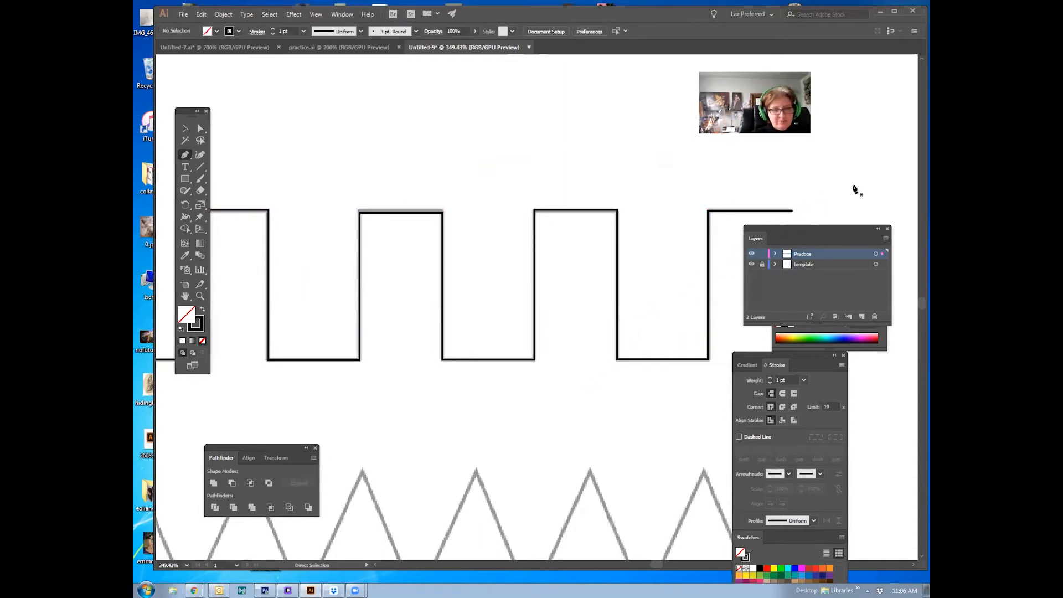
# Draw a small one-peak square-wave unit with the Pen tool in the blank area above the traced wave, and deselect it
pyautogui.press('space')
pyautogui.moveTo(474, 353); pyautogui.dragTo(667, 301)
pyautogui.moveTo(489, 315); pyautogui.dragTo(737, 334)
pyautogui.moveTo(508, 339); pyautogui.dragTo(646, 406)
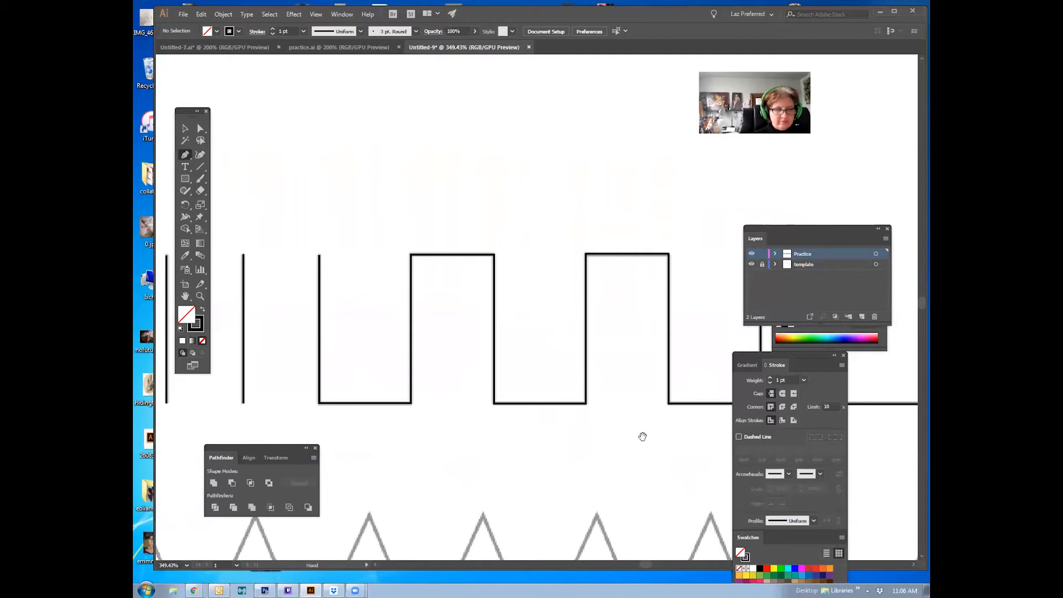
pyautogui.moveTo(643, 437); pyautogui.dragTo(624, 393)
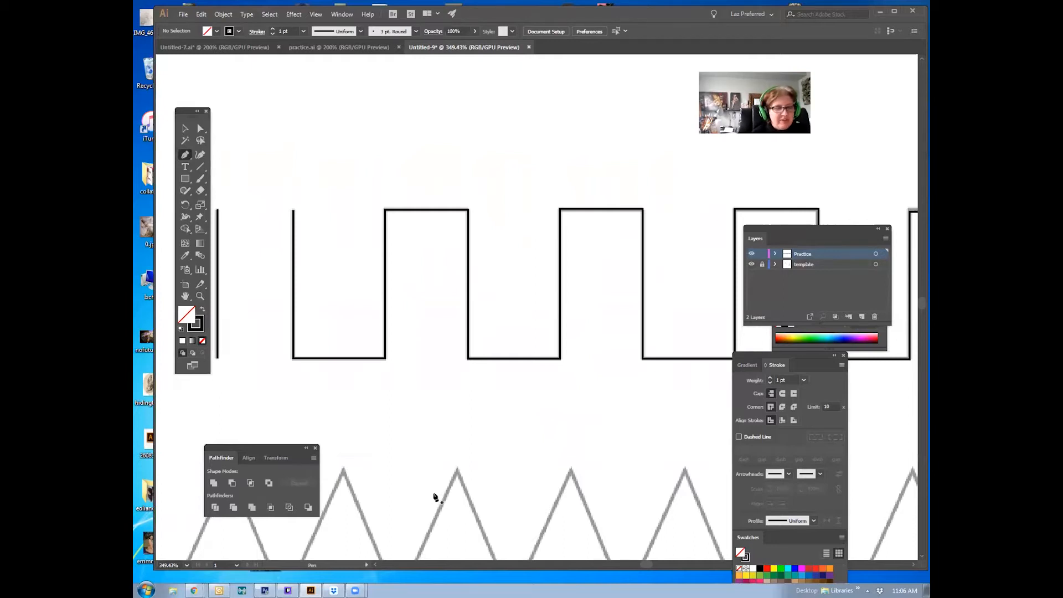
pyautogui.moveTo(430, 190); pyautogui.dragTo(460, 280)
pyautogui.click(462, 282)
pyautogui.click(462, 188)
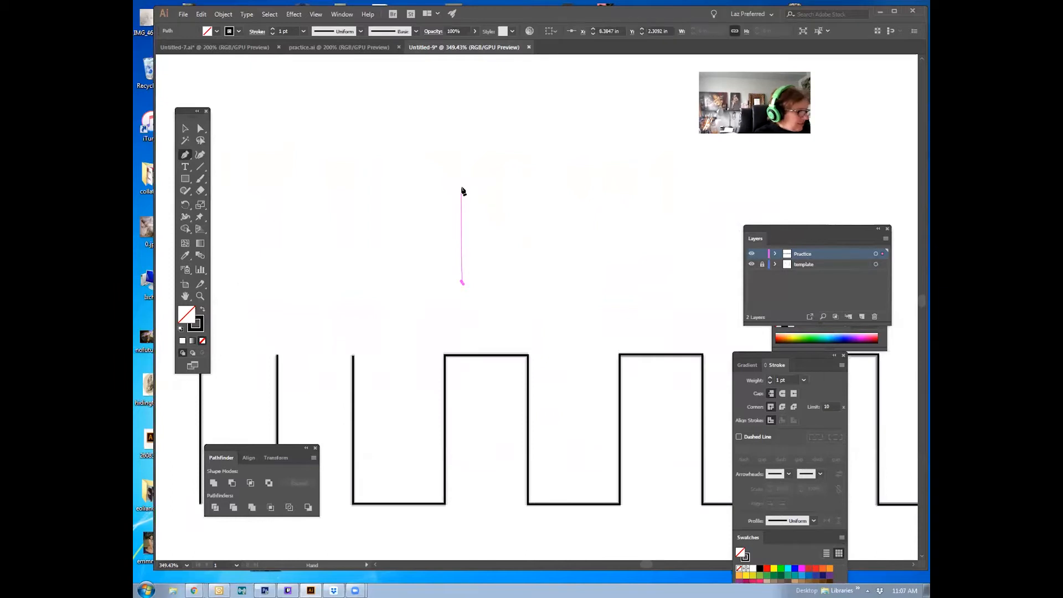
pyautogui.click(516, 188)
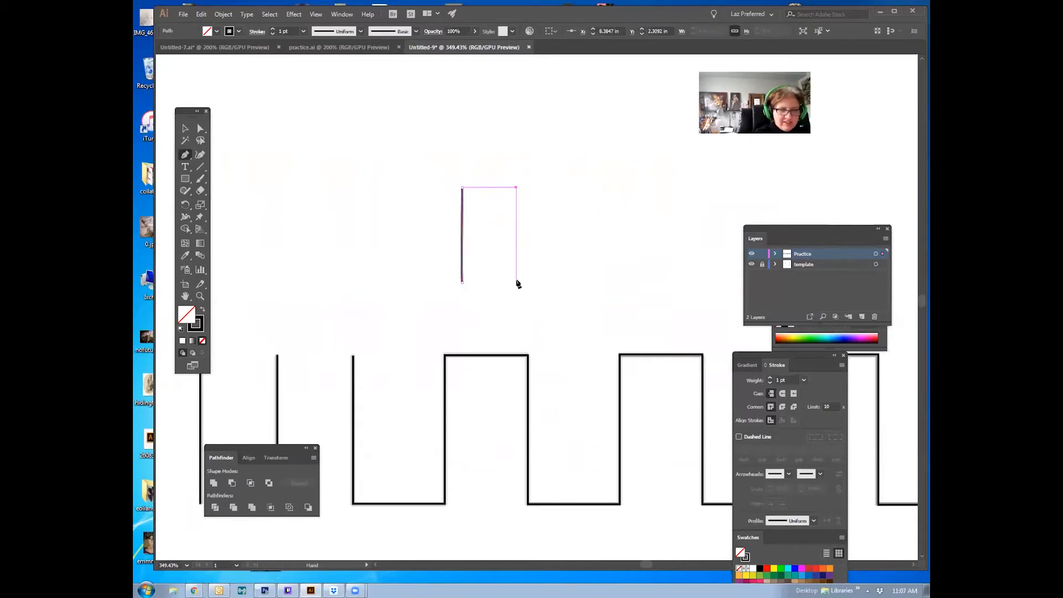
pyautogui.click(517, 283)
pyautogui.click(558, 282)
pyautogui.press('v')
pyautogui.click(377, 123)
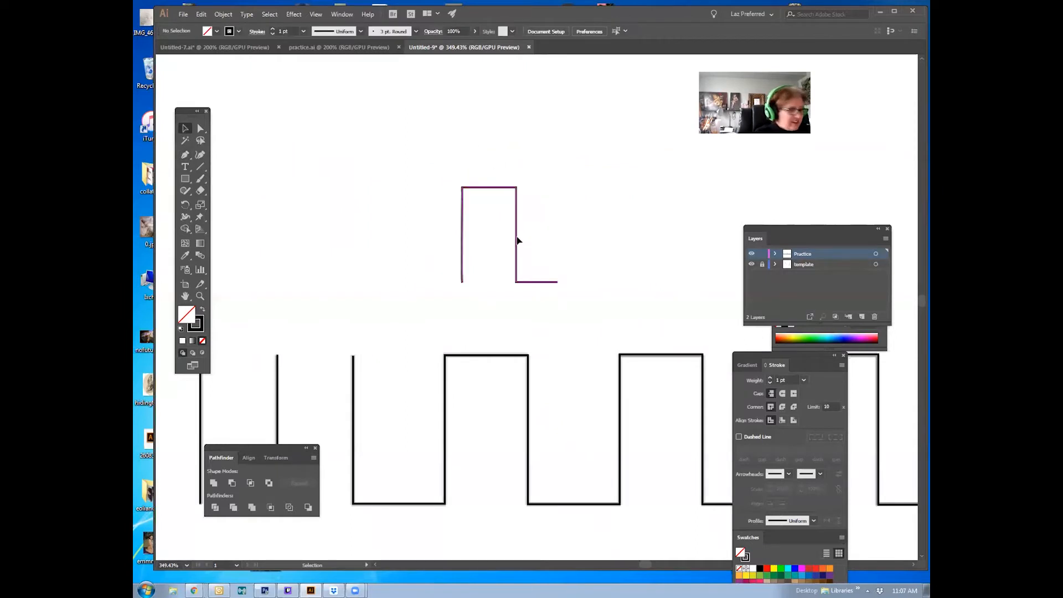
# Copy the small square-wave unit horizontally so the pieces meet end to end, and repeat the copy to extend the row
pyautogui.moveTo(523, 239); pyautogui.dragTo(620, 235)
pyautogui.hotkey('ctrl', 'd')
pyautogui.hotkey('ctrl', 'd')
pyautogui.hotkey('ctrl', 'd')
pyautogui.hotkey('ctrl', 'd')
# Delete the whole row of small square-wave copies above the traced wave
pyautogui.moveTo(647, 335); pyautogui.dragTo(396, 285)
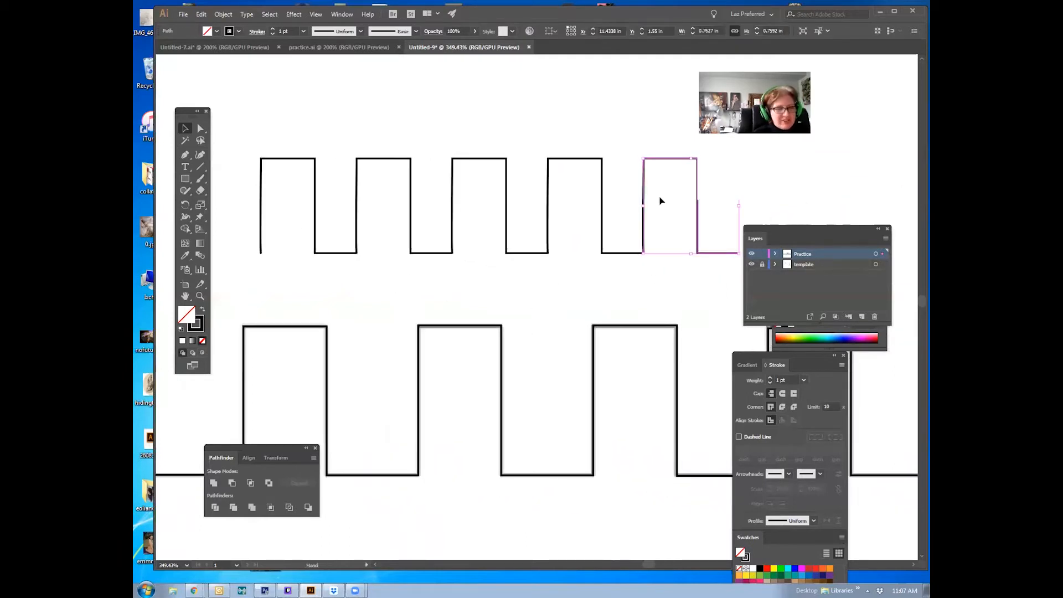
pyautogui.hotkey('ctrl', 'a')
pyautogui.press('Delete')
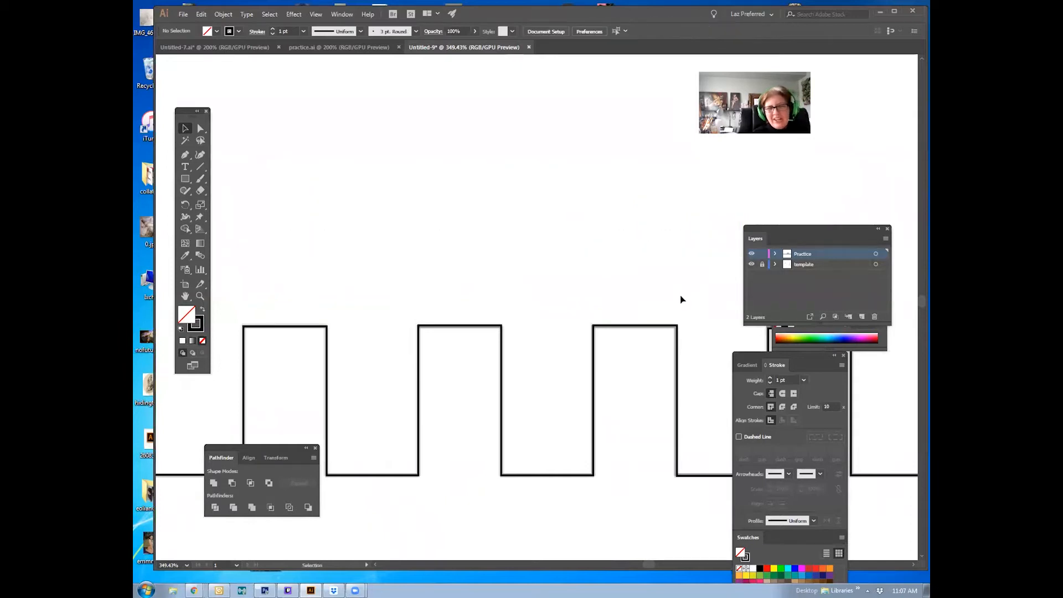
# Trace the zigzag practice line from its lower starting point through its first three peaks with straight Pen segments
pyautogui.moveTo(443, 424); pyautogui.dragTo(491, 211)
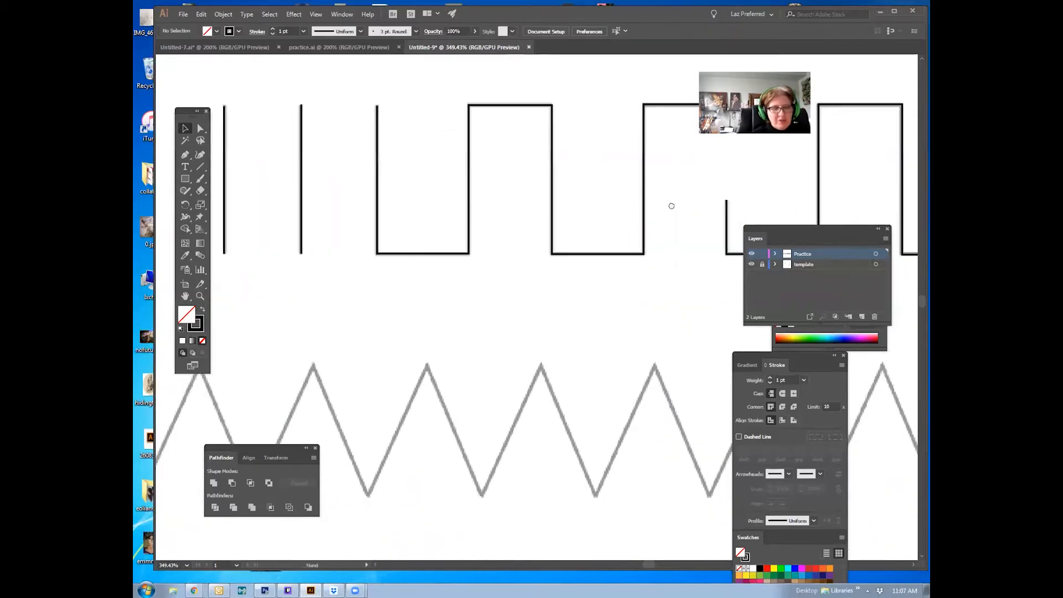
pyautogui.moveTo(478, 356); pyautogui.dragTo(718, 234)
pyautogui.moveTo(382, 302); pyautogui.dragTo(581, 391)
pyautogui.moveTo(464, 323); pyautogui.dragTo(683, 236)
pyautogui.moveTo(401, 356); pyautogui.dragTo(565, 298)
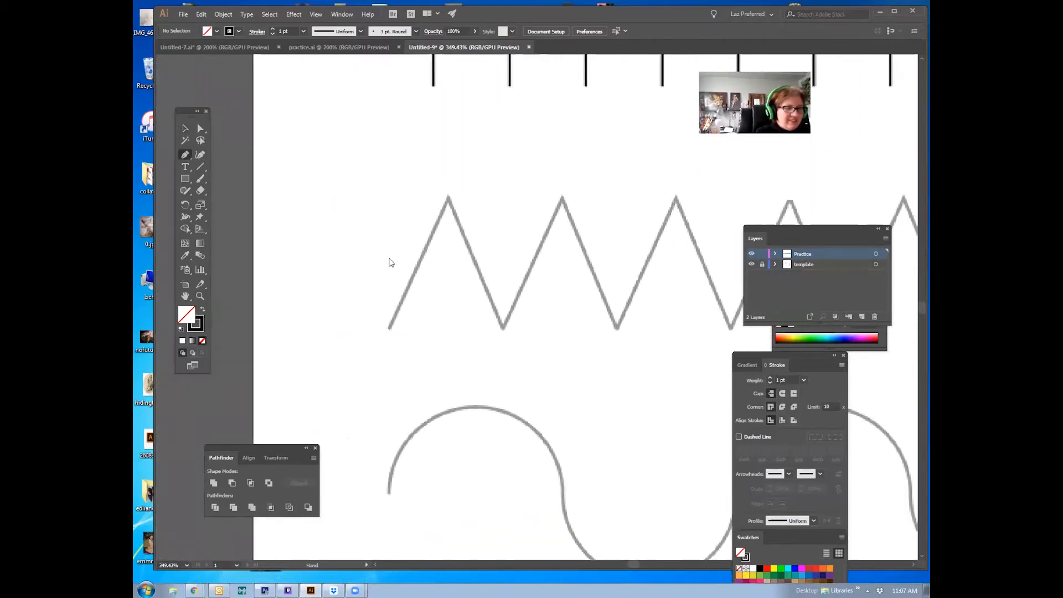
pyautogui.click(390, 328)
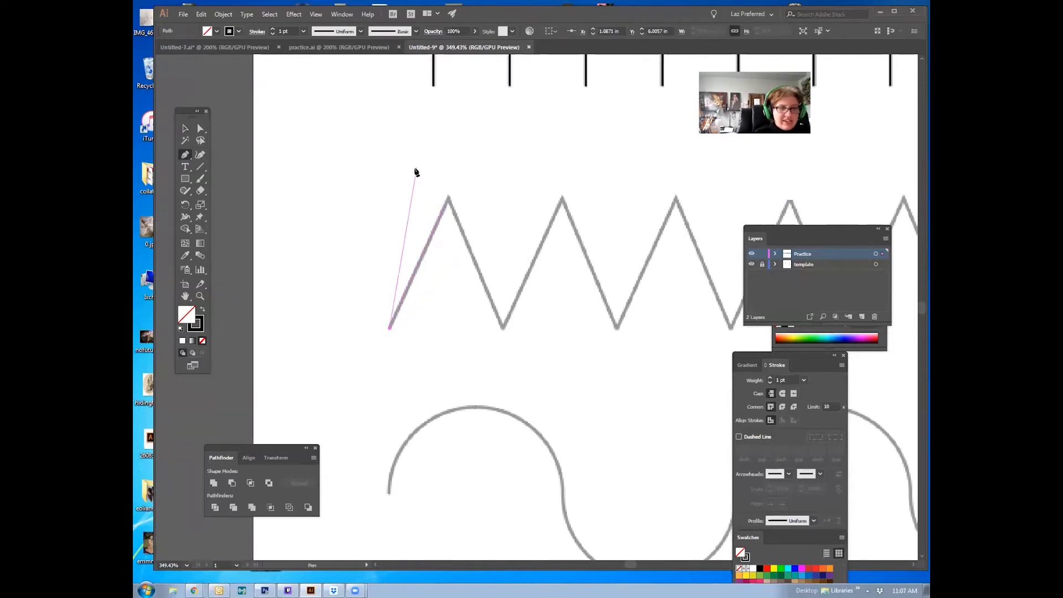
pyautogui.click(449, 197)
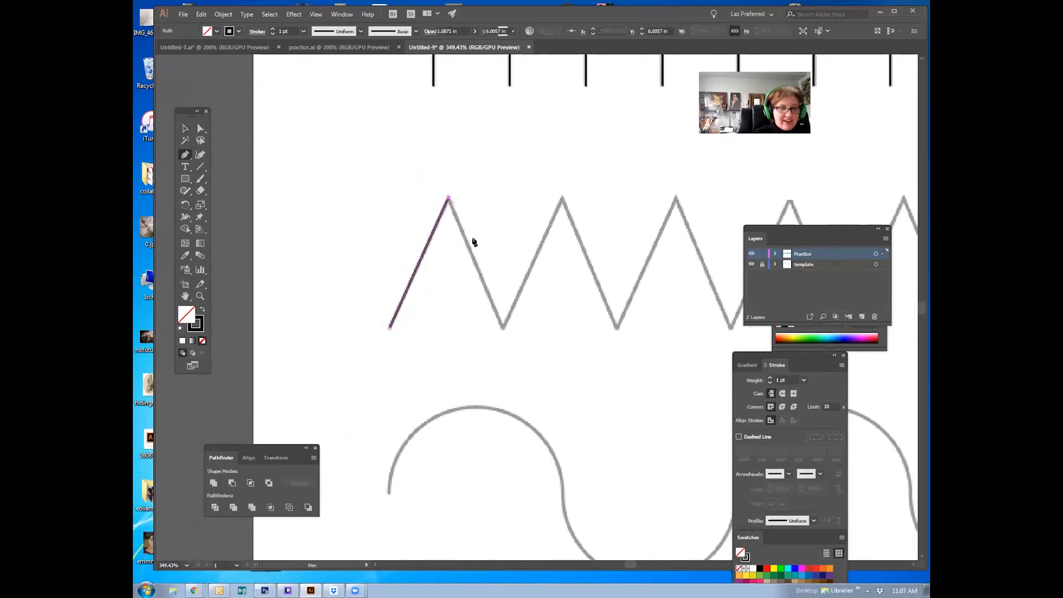
pyautogui.click(503, 328)
pyautogui.click(562, 198)
pyautogui.click(617, 328)
pyautogui.click(678, 197)
pyautogui.click(731, 328)
# Continue the zigzag path from its third valley to its eighth peak, placing a corner point at each turn
pyautogui.moveTo(581, 354); pyautogui.dragTo(445, 414)
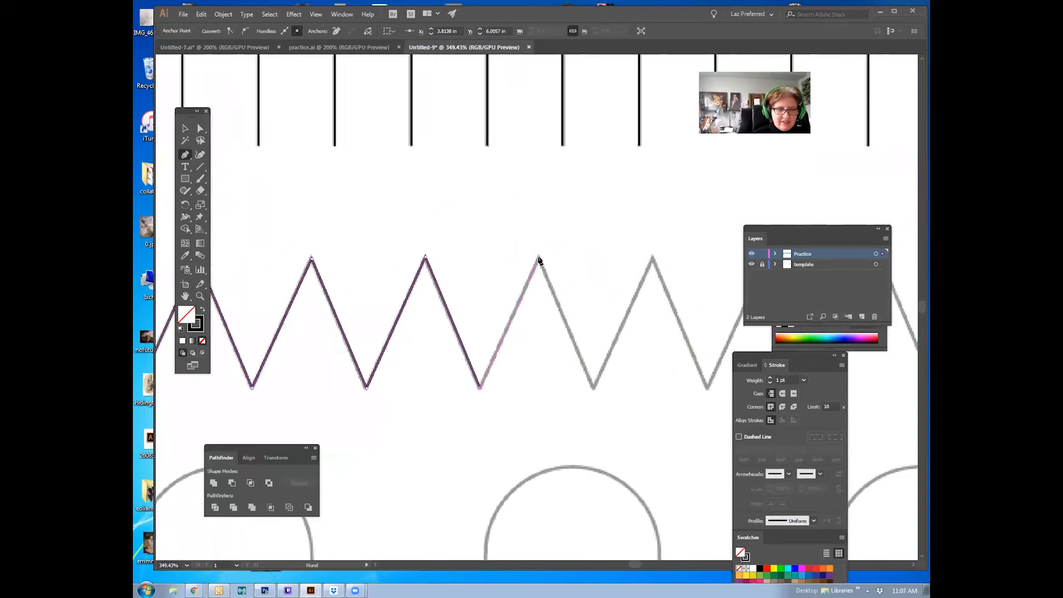
pyautogui.click(654, 257)
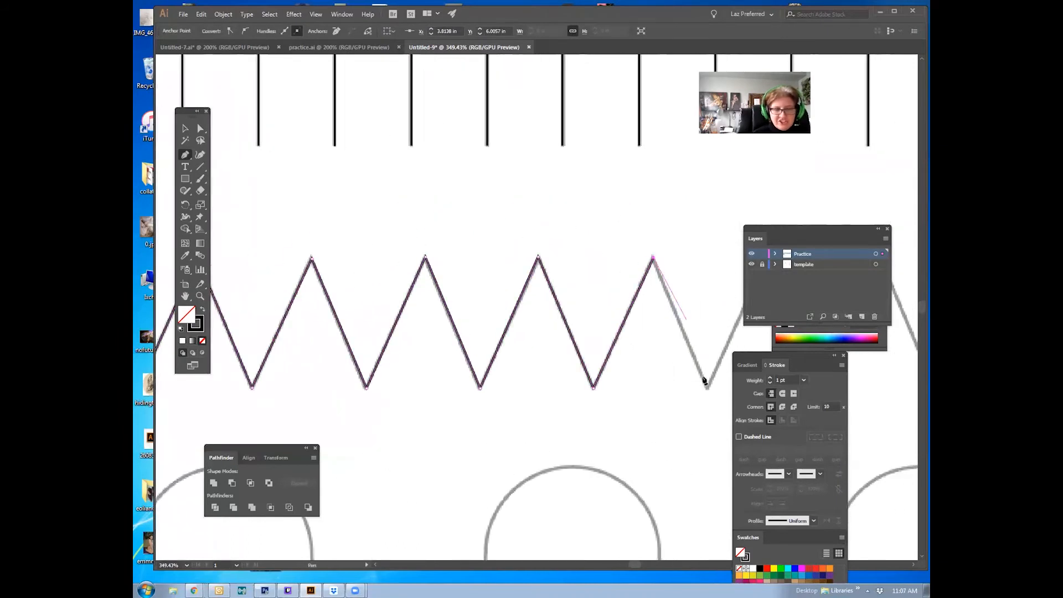
pyautogui.click(708, 388)
pyautogui.moveTo(694, 336); pyautogui.dragTo(396, 287)
pyautogui.click(469, 209)
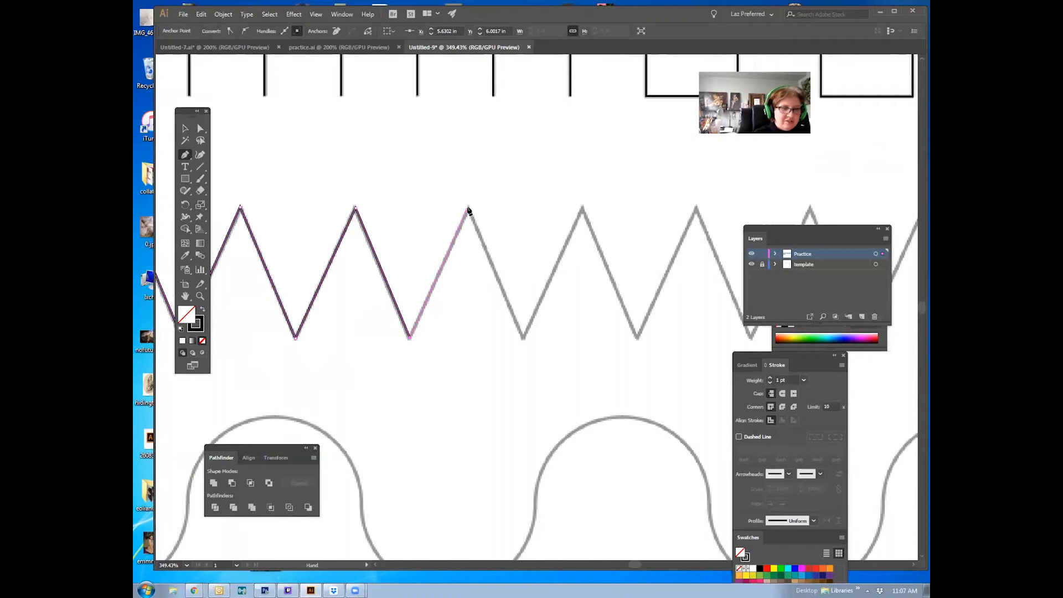
pyautogui.click(523, 336)
pyautogui.click(583, 209)
pyautogui.click(639, 338)
pyautogui.click(697, 209)
# Continue the zigzag path through its ninth, tenth, eleventh and twelfth peaks with straight Pen segments
pyautogui.moveTo(552, 312); pyautogui.dragTo(279, 310)
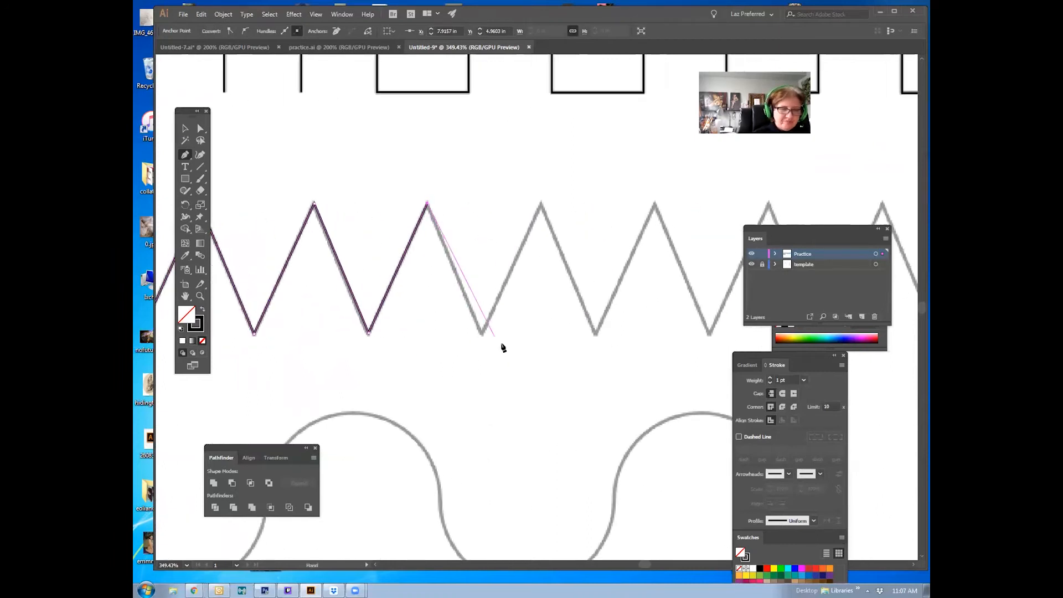
pyautogui.click(483, 334)
pyautogui.click(541, 204)
pyautogui.click(595, 334)
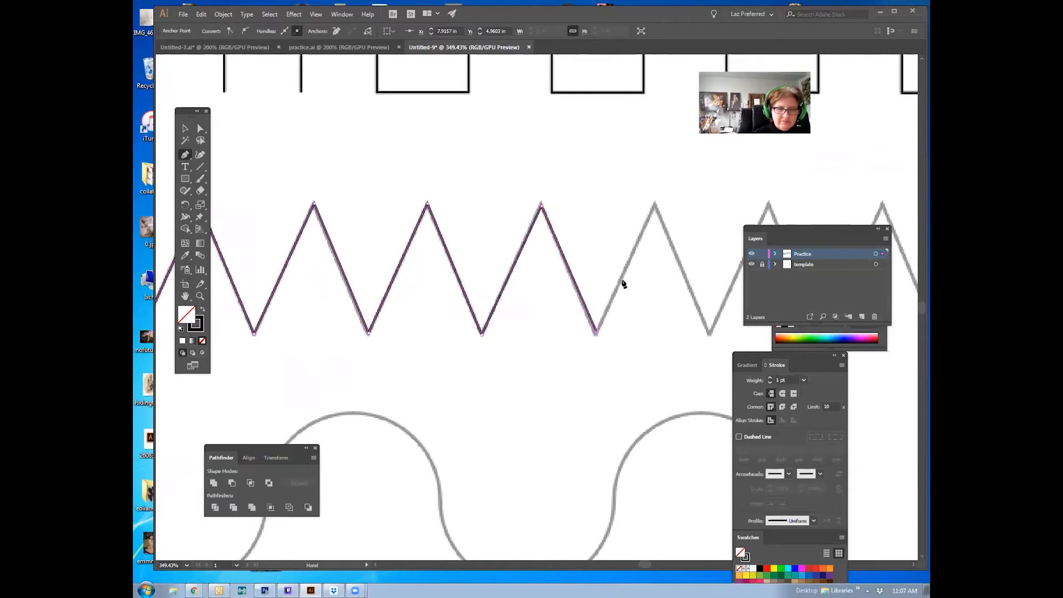
pyautogui.click(654, 205)
pyautogui.click(711, 336)
pyautogui.moveTo(711, 336); pyautogui.dragTo(495, 356)
pyautogui.click(552, 224)
pyautogui.click(609, 355)
pyautogui.click(667, 223)
# Trace the zigzag's last four peaks down to its lower end point, and end the path
pyautogui.moveTo(695, 299); pyautogui.dragTo(475, 305)
pyautogui.click(548, 307)
pyautogui.click(606, 179)
pyautogui.click(659, 306)
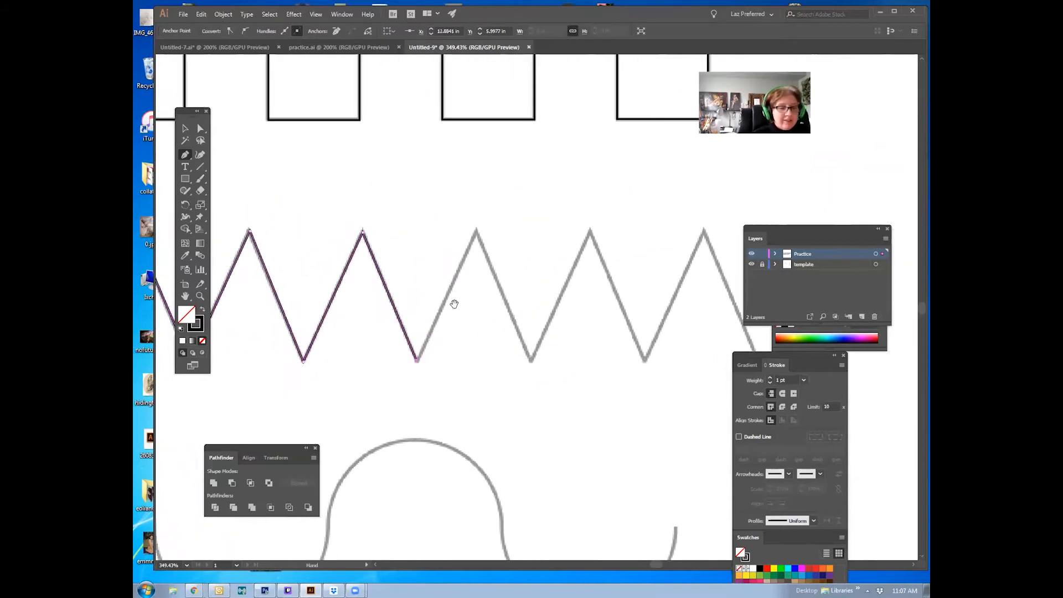
pyautogui.click(476, 231)
pyautogui.click(530, 361)
pyautogui.click(590, 232)
pyautogui.click(644, 360)
pyautogui.click(705, 233)
pyautogui.moveTo(772, 366); pyautogui.dragTo(550, 309)
pyautogui.click(537, 304)
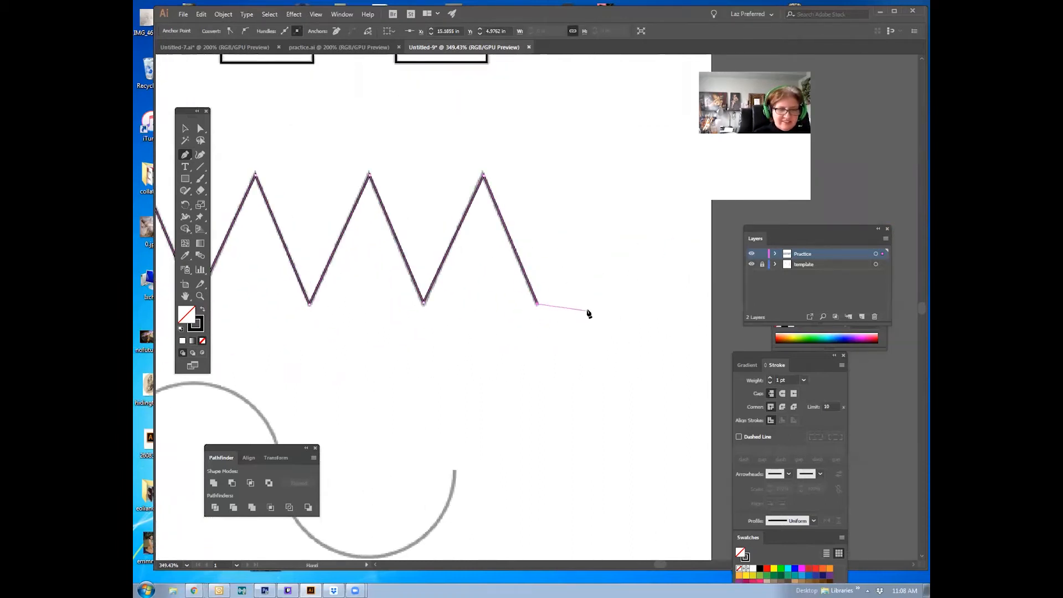
pyautogui.keyDown('ctrl'); pyautogui.click(588, 316); pyautogui.keyUp('ctrl')
# Examine at high magnification how the last peaks of the traced zigzag line up with the grey template line
pyautogui.moveTo(410, 375); pyautogui.dragTo(673, 324)
pyautogui.moveTo(403, 330)
pyautogui.mouseDown()
pyautogui.moveTo(534, 347)
pyautogui.moveTo(403, 346)
pyautogui.mouseUp()
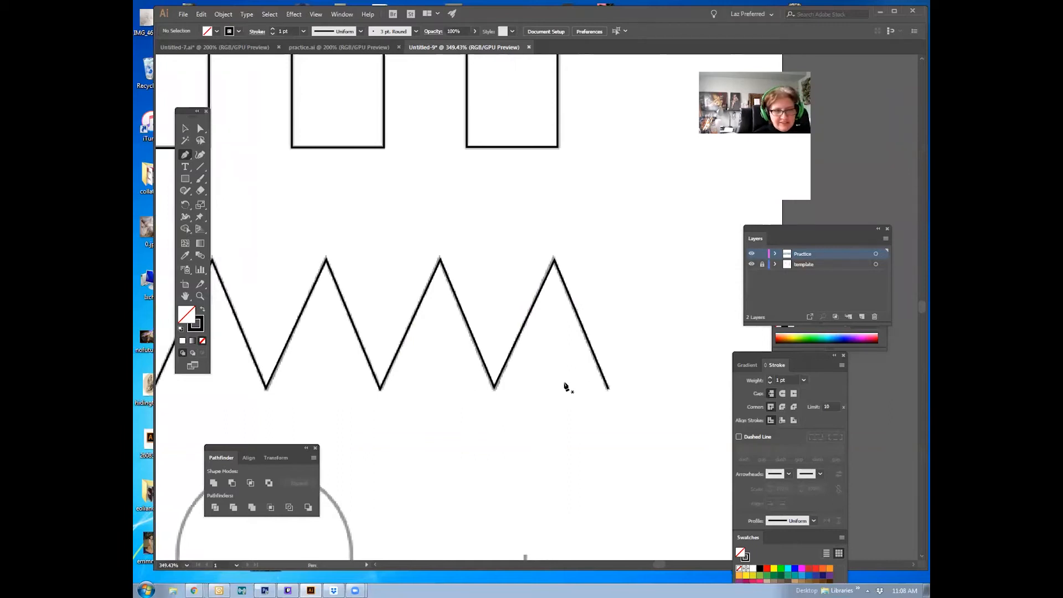
pyautogui.press('z')
pyautogui.click(579, 295)
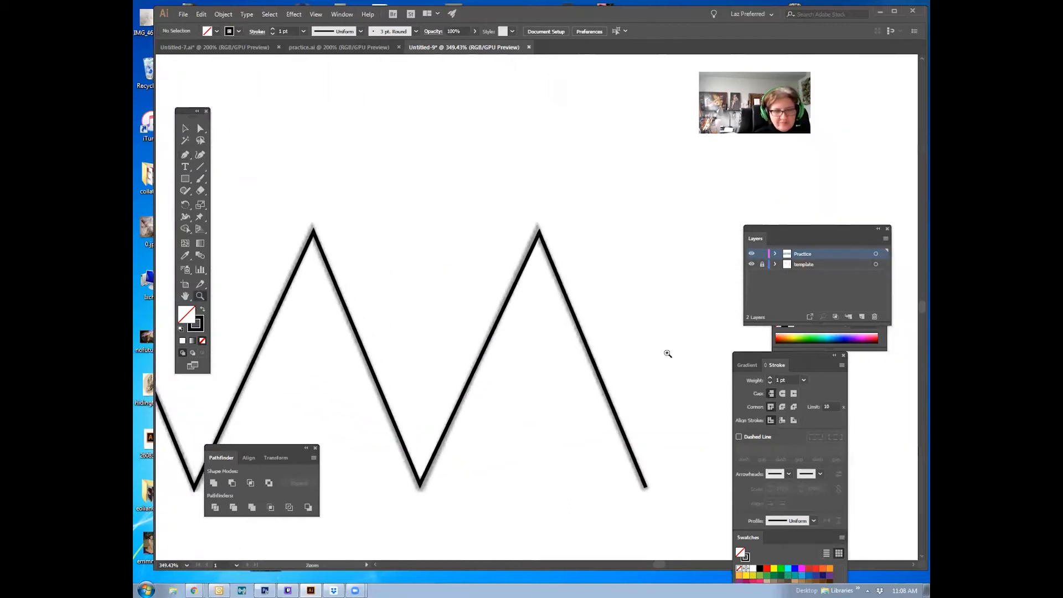
pyautogui.moveTo(471, 402); pyautogui.dragTo(460, 330)
pyautogui.click(200, 129)
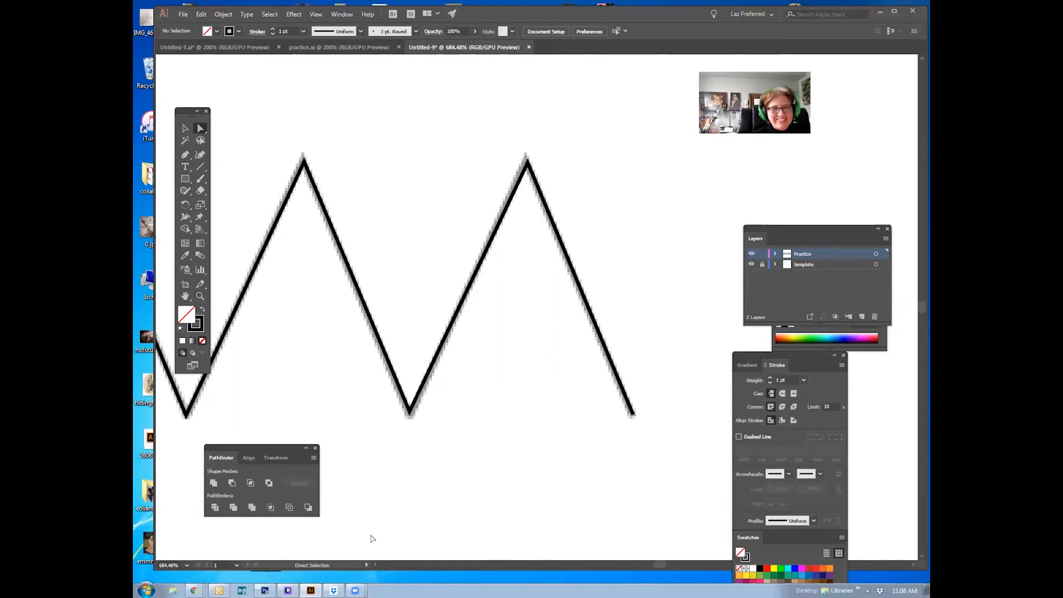
pyautogui.click(200, 297)
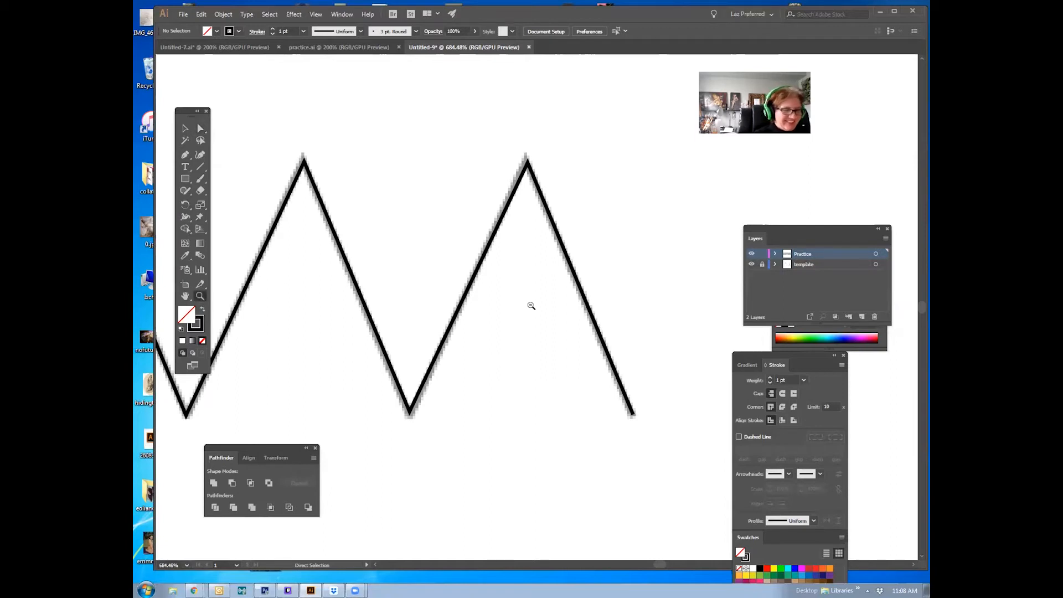
pyautogui.keyDown('alt'); pyautogui.click(549, 315); pyautogui.keyUp('alt')
pyautogui.keyDown('alt'); pyautogui.click(550, 315); pyautogui.keyUp('alt')
pyautogui.keyDown('alt'); pyautogui.click(549, 317); pyautogui.keyUp('alt')
pyautogui.keyDown('alt'); pyautogui.click(548, 318); pyautogui.keyUp('alt')
pyautogui.keyDown('alt'); pyautogui.click(547, 323); pyautogui.keyUp('alt')
pyautogui.moveTo(498, 312); pyautogui.dragTo(588, 271)
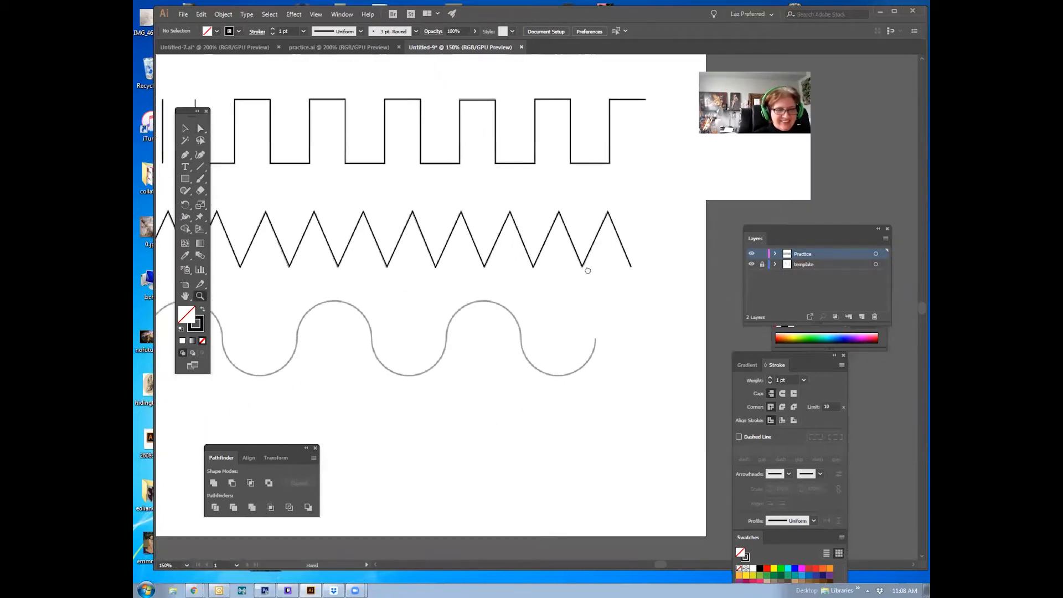
pyautogui.moveTo(585, 184); pyautogui.dragTo(473, 183)
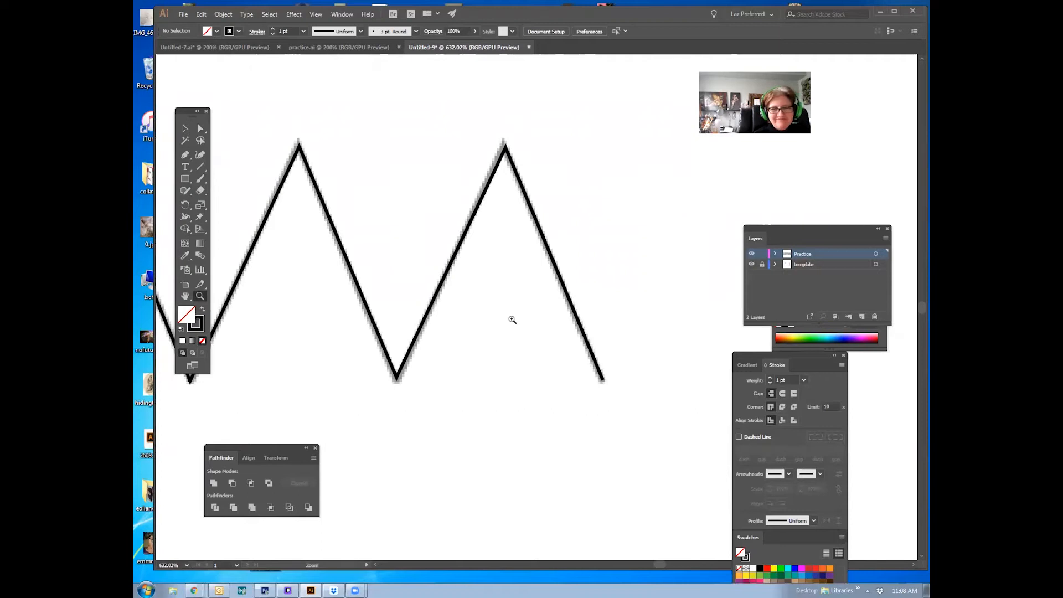
# Look over the ends of the square wave, zigzag and curve in overview, and inspect the final zigzag peaks up close again
pyautogui.moveTo(515, 304); pyautogui.dragTo(579, 273)
pyautogui.keyDown('alt'); pyautogui.click(577, 290); pyautogui.keyUp('alt')
pyautogui.keyDown('alt'); pyautogui.click(577, 289); pyautogui.keyUp('alt')
pyautogui.keyDown('alt'); pyautogui.click(578, 289); pyautogui.keyUp('alt')
pyautogui.keyDown('alt'); pyautogui.click(577, 290); pyautogui.keyUp('alt')
pyautogui.keyDown('alt'); pyautogui.click(577, 289); pyautogui.keyUp('alt')
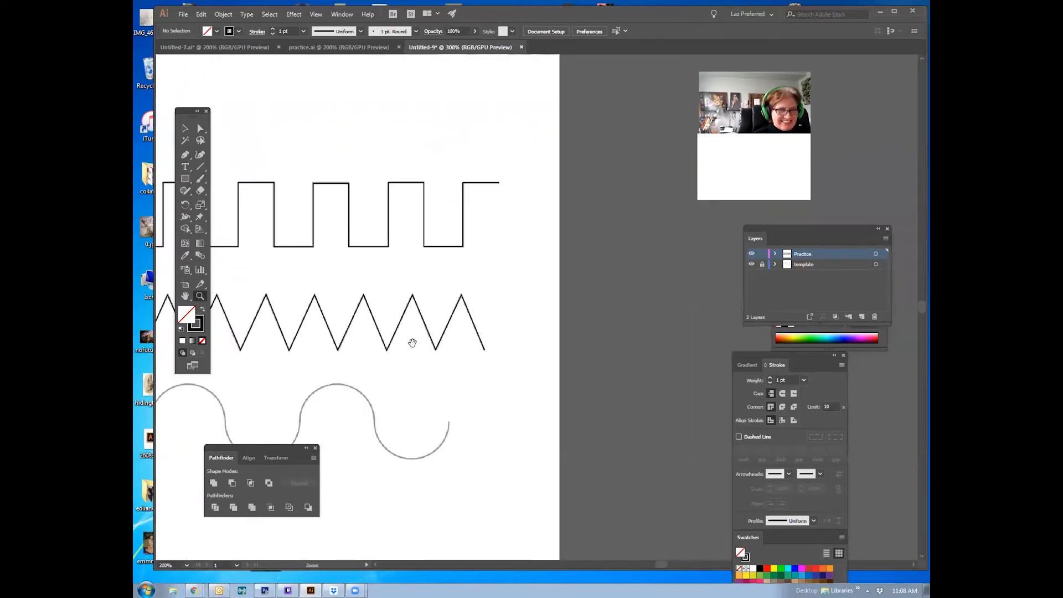
pyautogui.moveTo(393, 361); pyautogui.dragTo(606, 256)
pyautogui.moveTo(497, 298); pyautogui.dragTo(680, 281)
pyautogui.moveTo(516, 304)
pyautogui.mouseDown()
pyautogui.moveTo(617, 277)
pyautogui.moveTo(617, 299)
pyautogui.moveTo(531, 309)
pyautogui.mouseUp()
pyautogui.moveTo(639, 292); pyautogui.dragTo(477, 300)
pyautogui.moveTo(623, 309); pyautogui.dragTo(427, 302)
pyautogui.moveTo(595, 299); pyautogui.dragTo(488, 331)
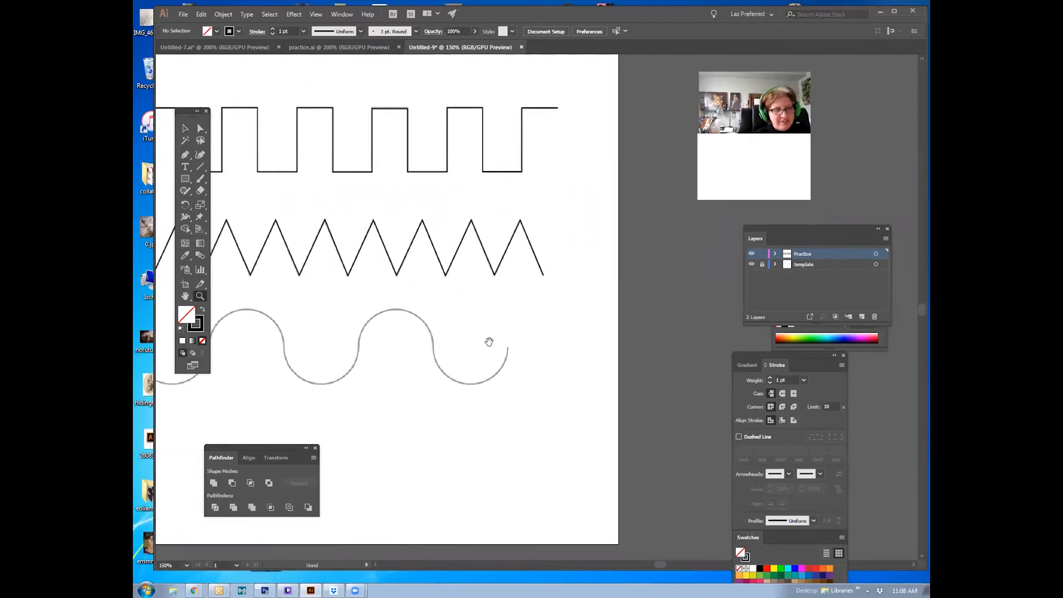
pyautogui.moveTo(522, 223); pyautogui.dragTo(685, 383)
pyautogui.moveTo(584, 307); pyautogui.dragTo(533, 196)
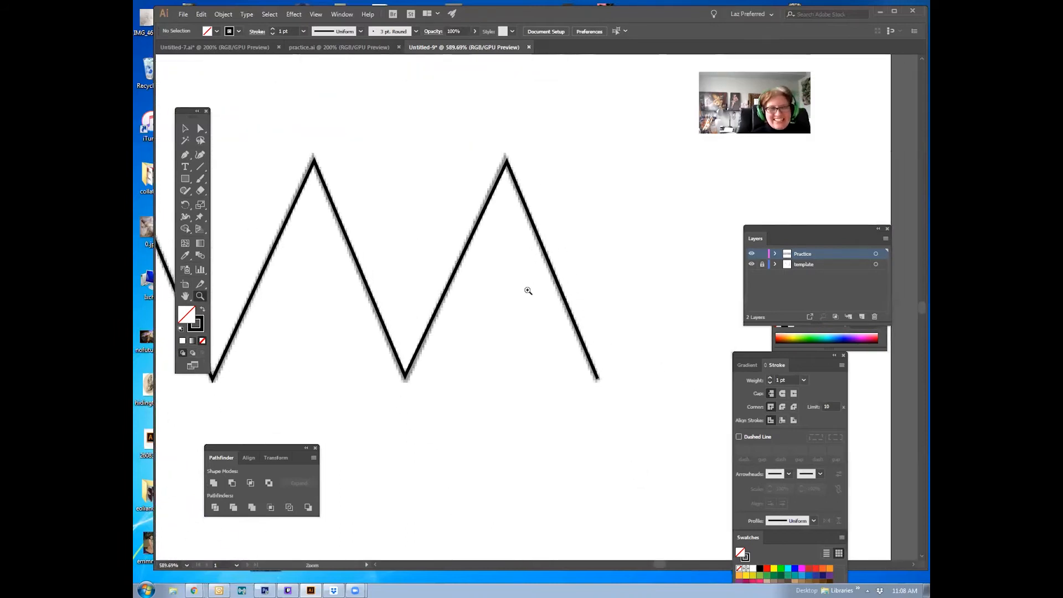
pyautogui.moveTo(529, 311)
pyautogui.mouseDown()
pyautogui.moveTo(538, 268)
pyautogui.moveTo(531, 302)
pyautogui.mouseUp()
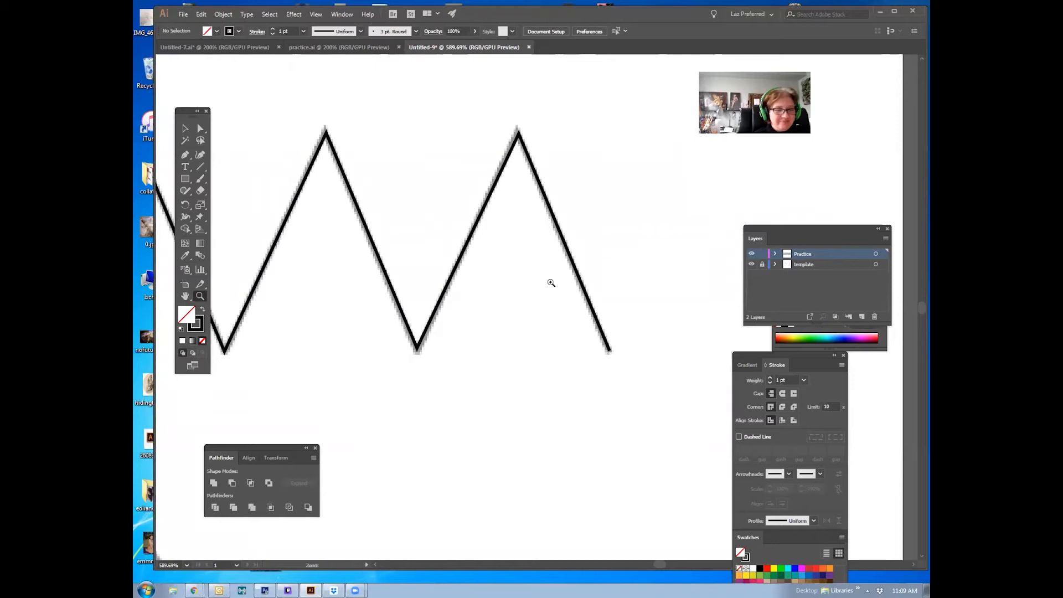
# Select the whole traced zigzag path with the Selection tool, and clear the selection
pyautogui.moveTo(536, 311); pyautogui.dragTo(529, 342)
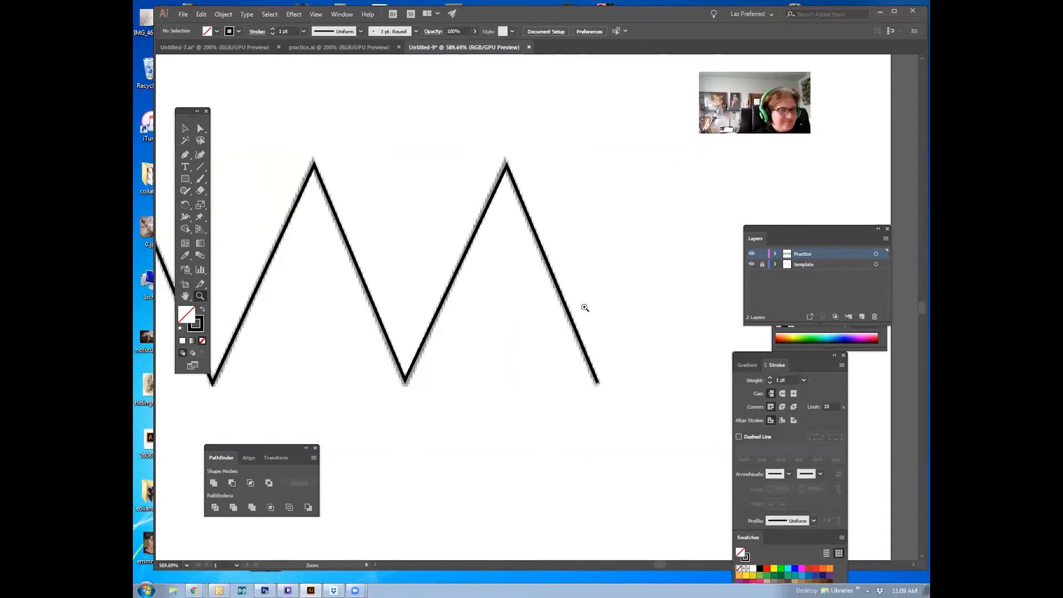
pyautogui.moveTo(532, 315); pyautogui.dragTo(571, 352)
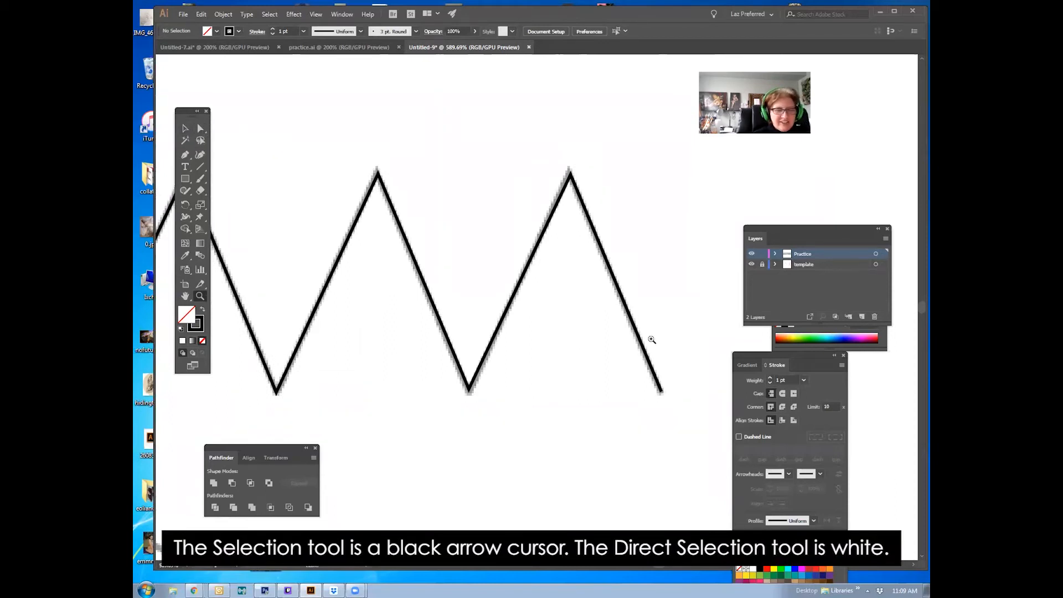
pyautogui.click(187, 128)
pyautogui.click(437, 316)
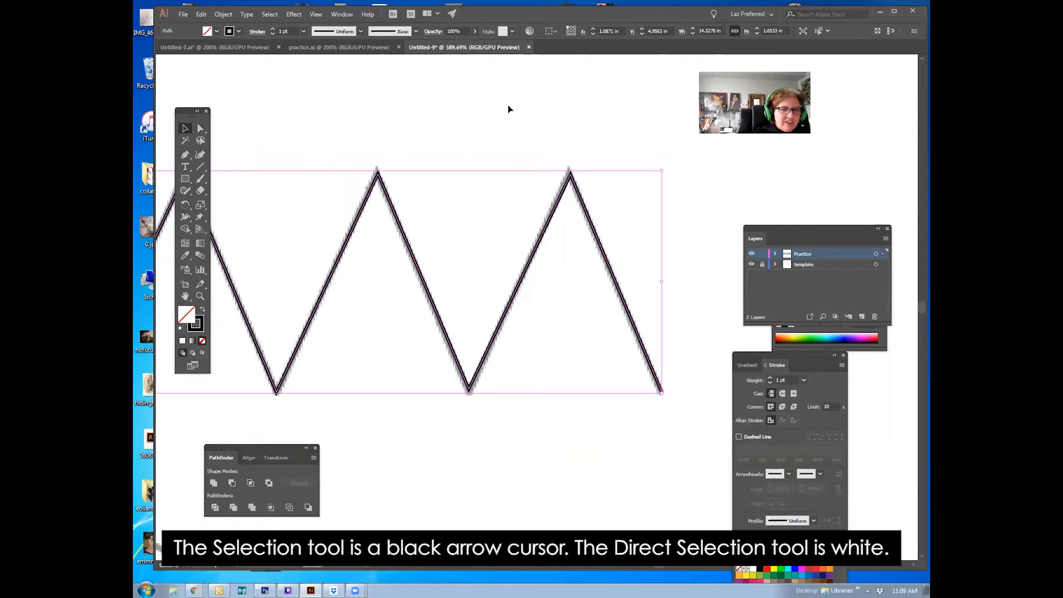
pyautogui.click(508, 107)
# Try moving only the last zigzag peak's anchor point up and outward with Direct Selection, undo the move, and deselect
pyautogui.click(203, 129)
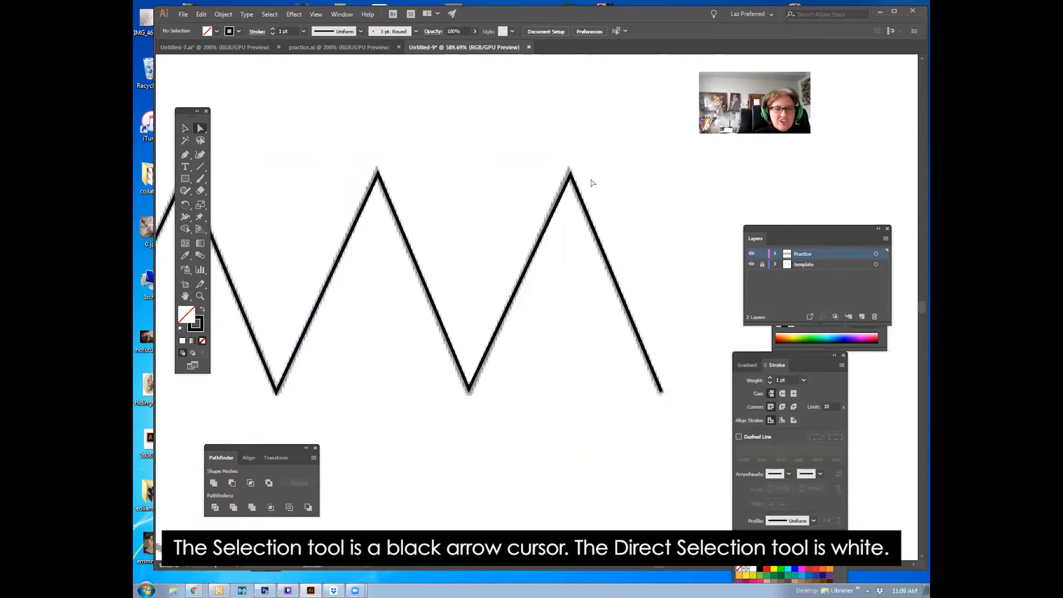
pyautogui.click(571, 176)
pyautogui.click(571, 177)
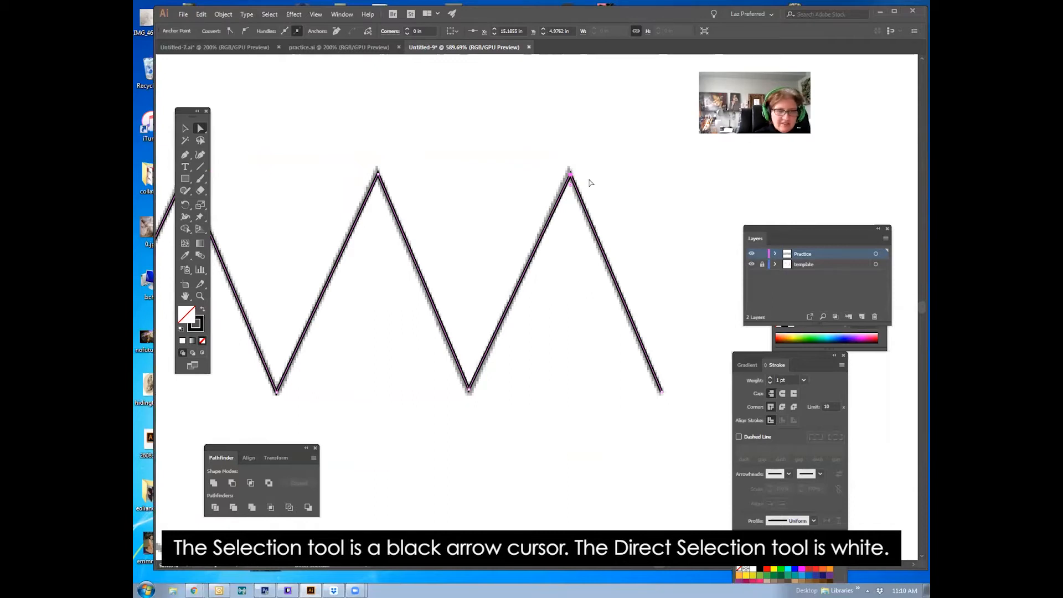
pyautogui.moveTo(602, 162)
pyautogui.mouseDown()
pyautogui.moveTo(585, 167)
pyautogui.moveTo(606, 142)
pyautogui.mouseUp()
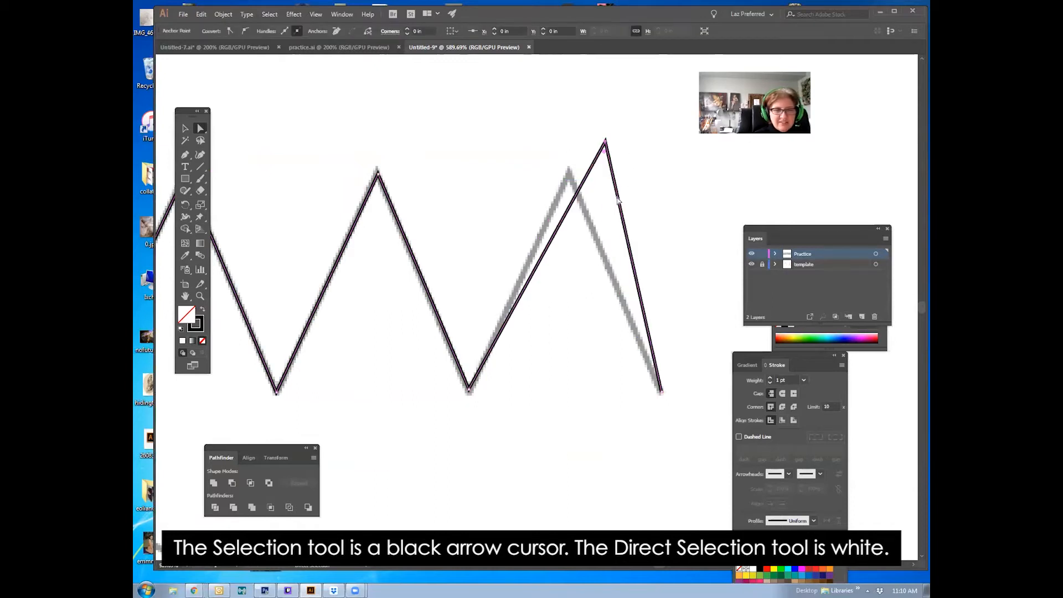
pyautogui.hotkey('ctrl', 'z')
pyautogui.click(580, 297)
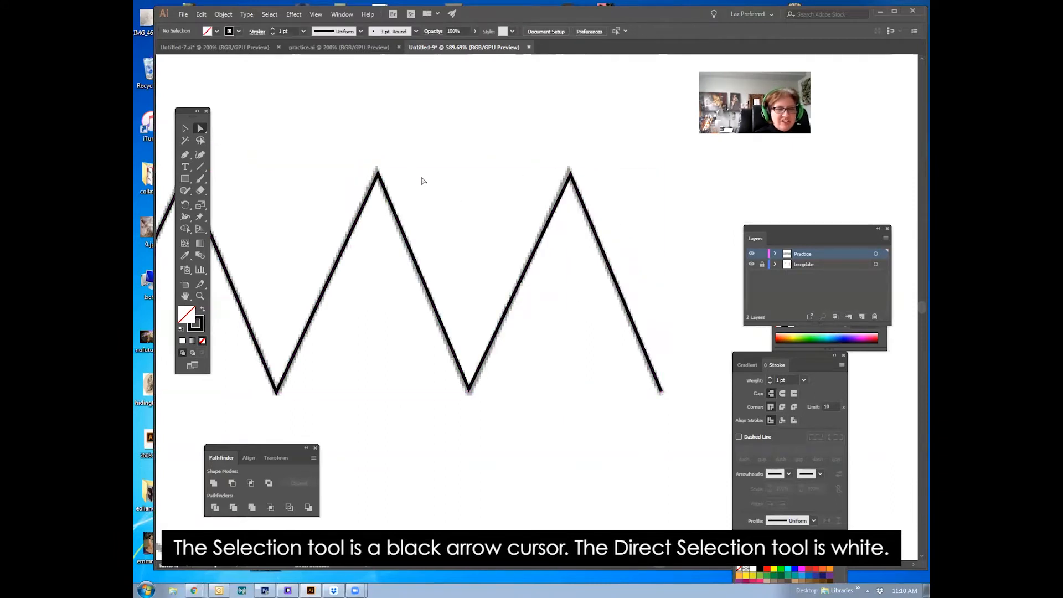
# Align the anchor points of the last two zigzag peaks with the tips of the grey template line
pyautogui.moveTo(351, 150); pyautogui.dragTo(570, 173)
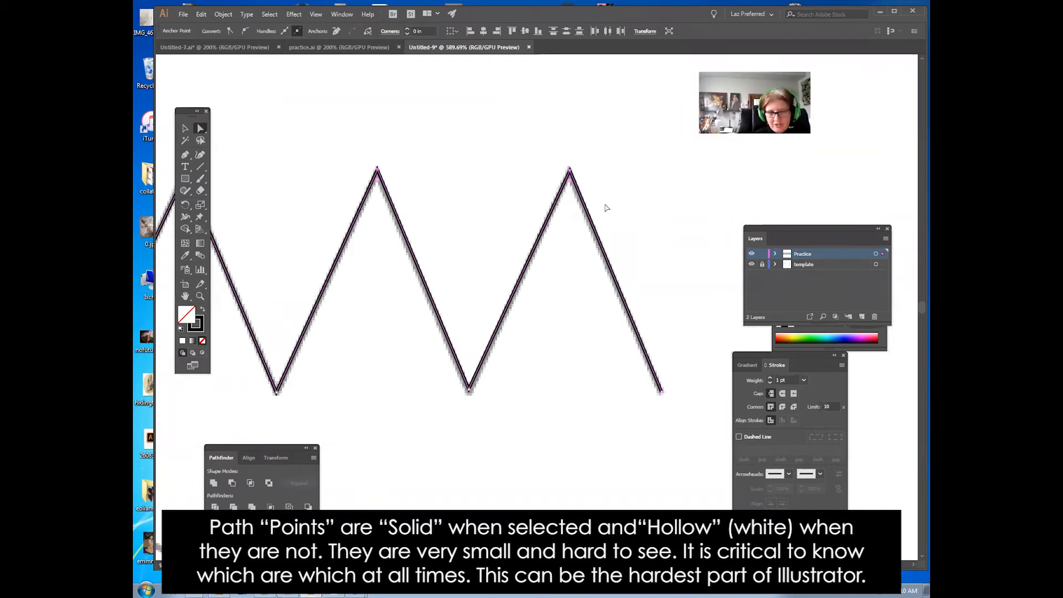
pyautogui.click(568, 172)
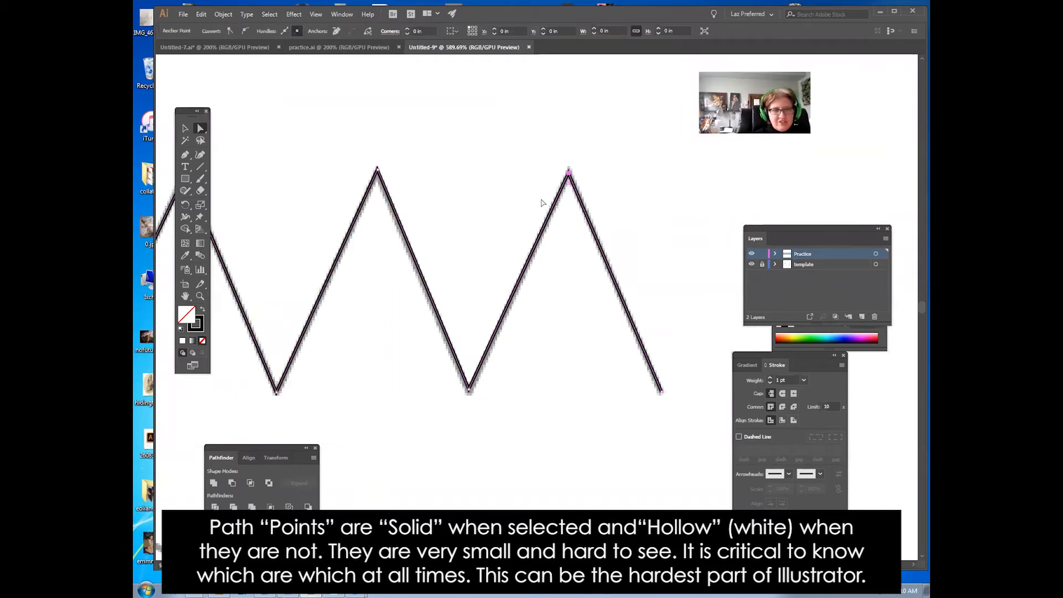
pyautogui.click(378, 171)
# Nudge the anchor of a peak farther back along the zigzag slightly left onto the template's tip, and deselect
pyautogui.moveTo(456, 386)
pyautogui.mouseDown()
pyautogui.moveTo(615, 315)
pyautogui.moveTo(702, 300)
pyautogui.mouseUp()
pyautogui.moveTo(441, 322)
pyautogui.mouseDown()
pyautogui.moveTo(524, 380)
pyautogui.moveTo(628, 405)
pyautogui.mouseUp()
pyautogui.moveTo(371, 334); pyautogui.dragTo(615, 285)
pyautogui.moveTo(415, 316); pyautogui.dragTo(581, 305)
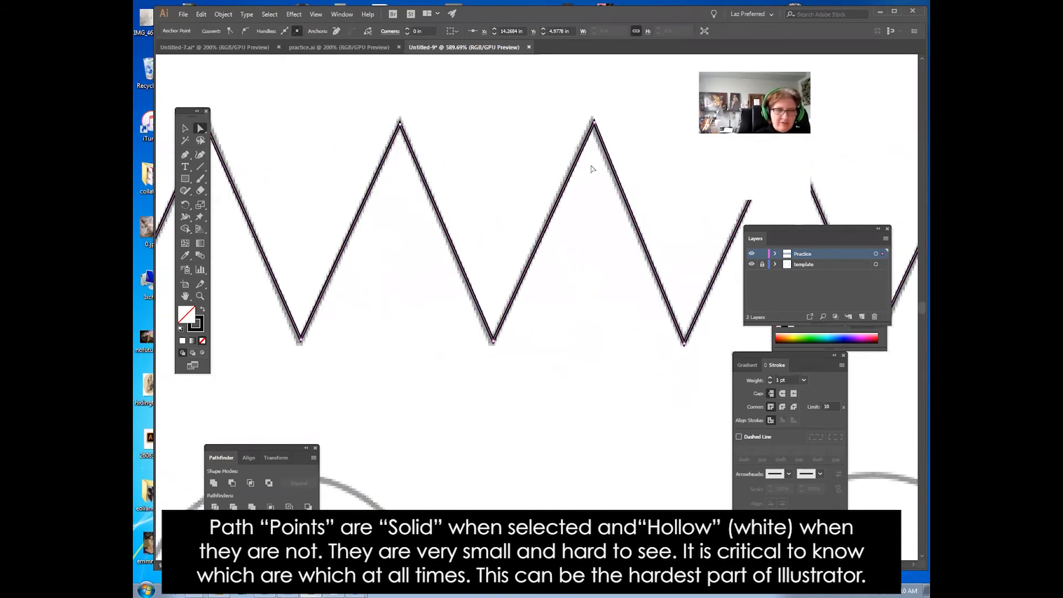
pyautogui.click(625, 120)
pyautogui.moveTo(594, 123); pyautogui.dragTo(592, 123)
pyautogui.click(542, 321)
# Fine-tune the next misaligned valley anchor and the peak just before it to match the grey template line
pyautogui.moveTo(442, 328); pyautogui.dragTo(664, 322)
pyautogui.click(524, 337)
pyautogui.moveTo(524, 337); pyautogui.dragTo(522, 339)
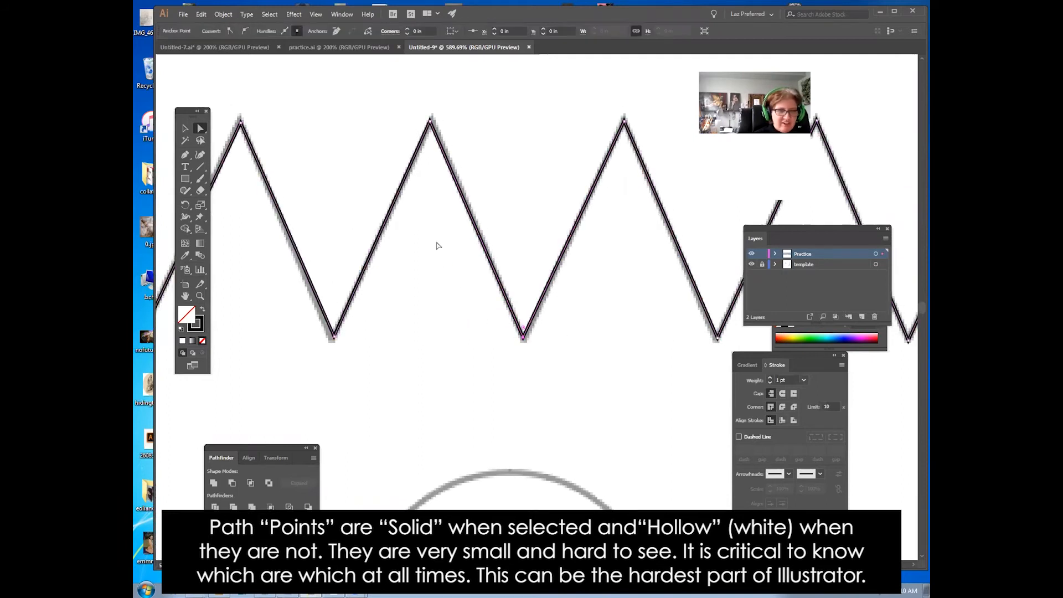
pyautogui.click(436, 274)
pyautogui.moveTo(432, 123); pyautogui.dragTo(434, 121)
pyautogui.click(335, 118)
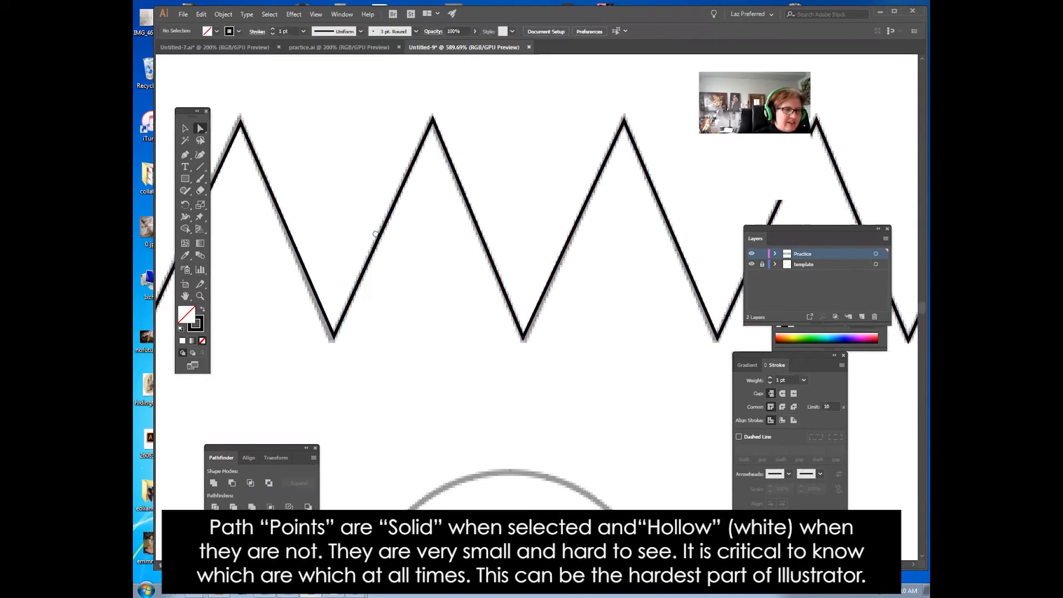
# Correct two more peak anchors toward the start of the zigzag so they sit on the template's tips
pyautogui.moveTo(375, 234); pyautogui.dragTo(650, 273)
pyautogui.moveTo(554, 192); pyautogui.dragTo(553, 191)
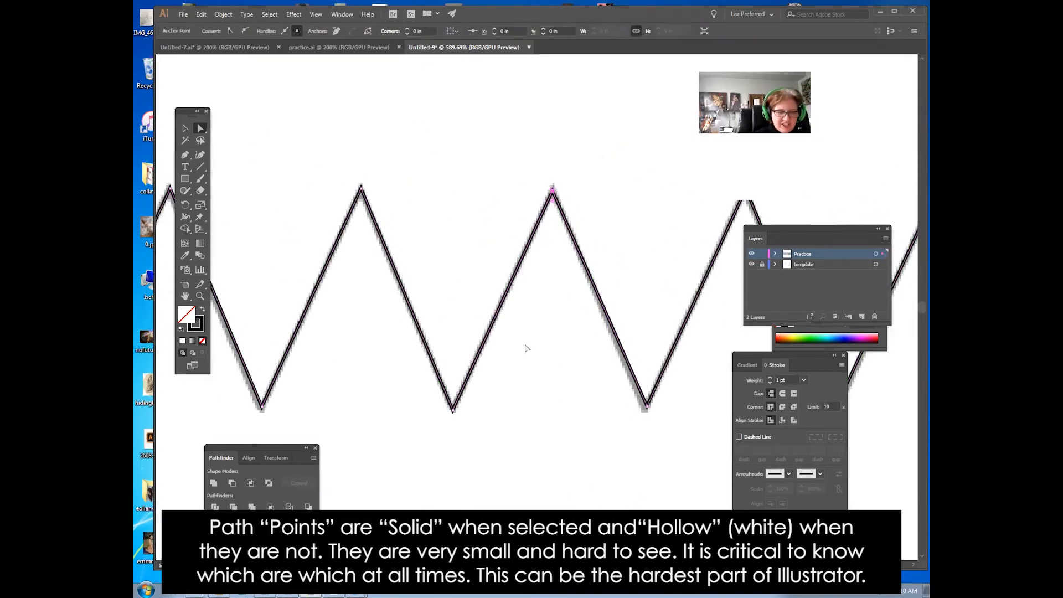
pyautogui.click(528, 349)
pyautogui.moveTo(421, 356); pyautogui.dragTo(673, 242)
pyautogui.moveTo(515, 294)
pyautogui.mouseDown()
pyautogui.moveTo(673, 279)
pyautogui.moveTo(710, 291)
pyautogui.mouseUp()
pyautogui.moveTo(381, 302); pyautogui.dragTo(600, 277)
pyautogui.moveTo(458, 311)
pyautogui.mouseDown()
pyautogui.moveTo(577, 335)
pyautogui.moveTo(589, 353)
pyautogui.mouseUp()
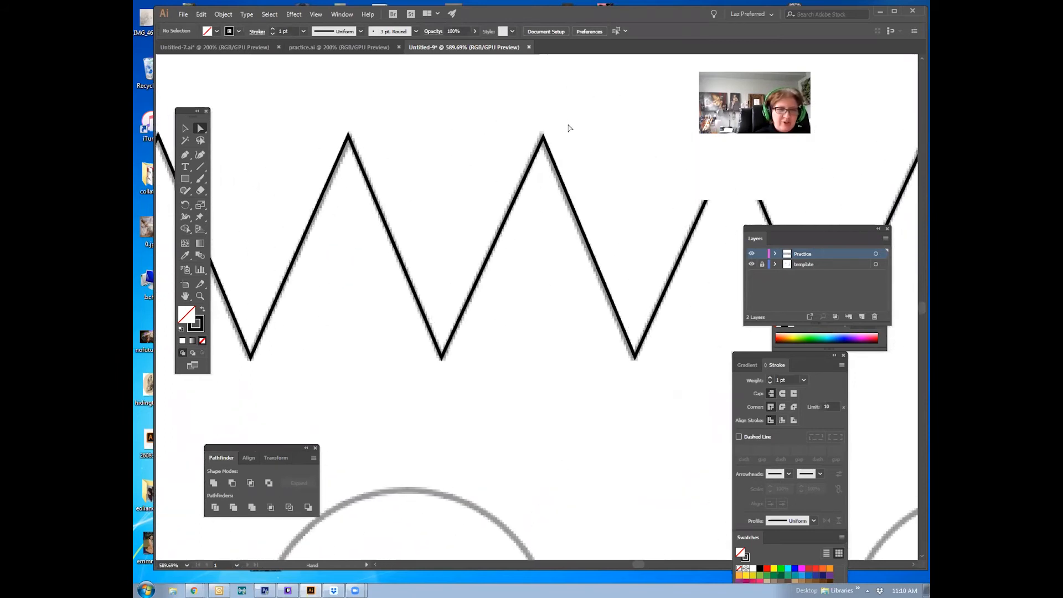
pyautogui.moveTo(544, 138); pyautogui.dragTo(543, 138)
pyautogui.click(558, 135)
# Check how the remaining zigzag peaks and valleys line up with the template back to the path's start point
pyautogui.moveTo(470, 302); pyautogui.dragTo(632, 370)
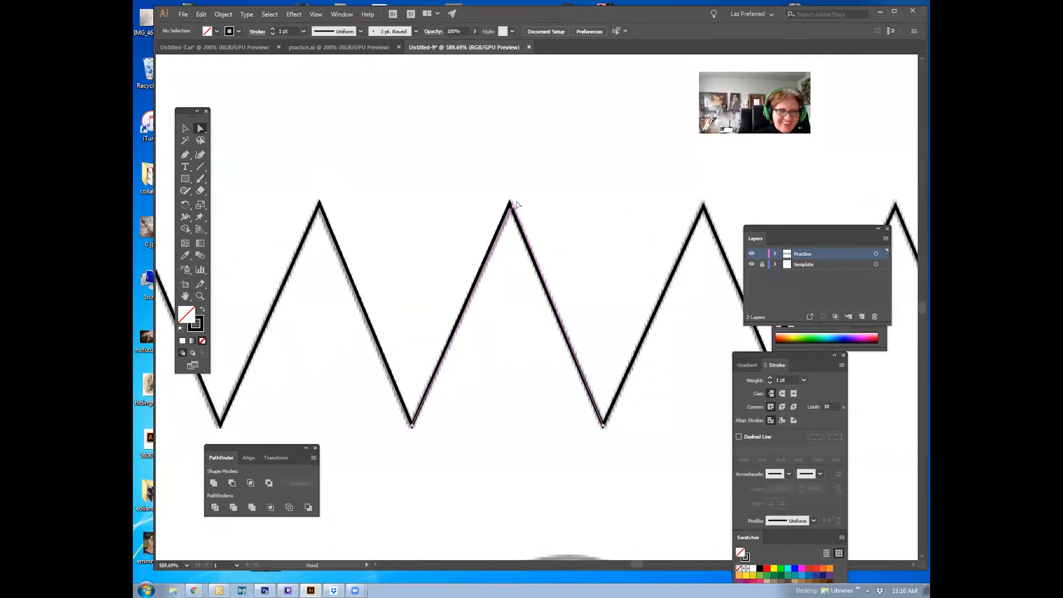
pyautogui.moveTo(389, 302); pyautogui.dragTo(641, 237)
pyautogui.moveTo(493, 311); pyautogui.dragTo(673, 314)
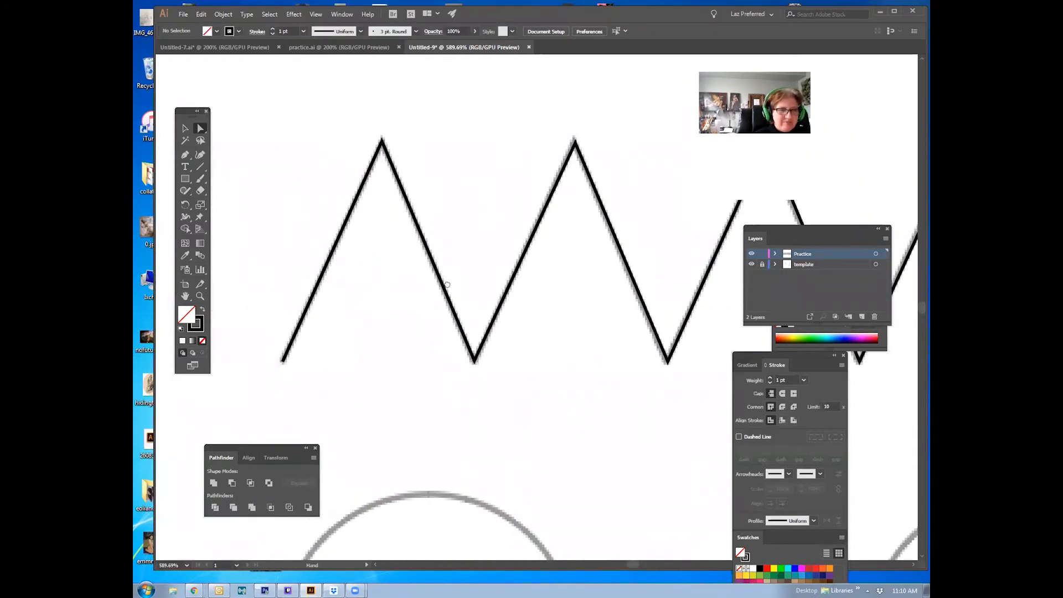
pyautogui.moveTo(450, 311); pyautogui.dragTo(514, 238)
pyautogui.moveTo(586, 290); pyautogui.dragTo(392, 260)
pyautogui.moveTo(551, 315); pyautogui.dragTo(505, 328)
pyautogui.moveTo(586, 247)
pyautogui.mouseDown()
pyautogui.moveTo(522, 359)
pyautogui.moveTo(521, 325)
pyautogui.moveTo(525, 347)
pyautogui.moveTo(505, 386)
pyautogui.mouseUp()
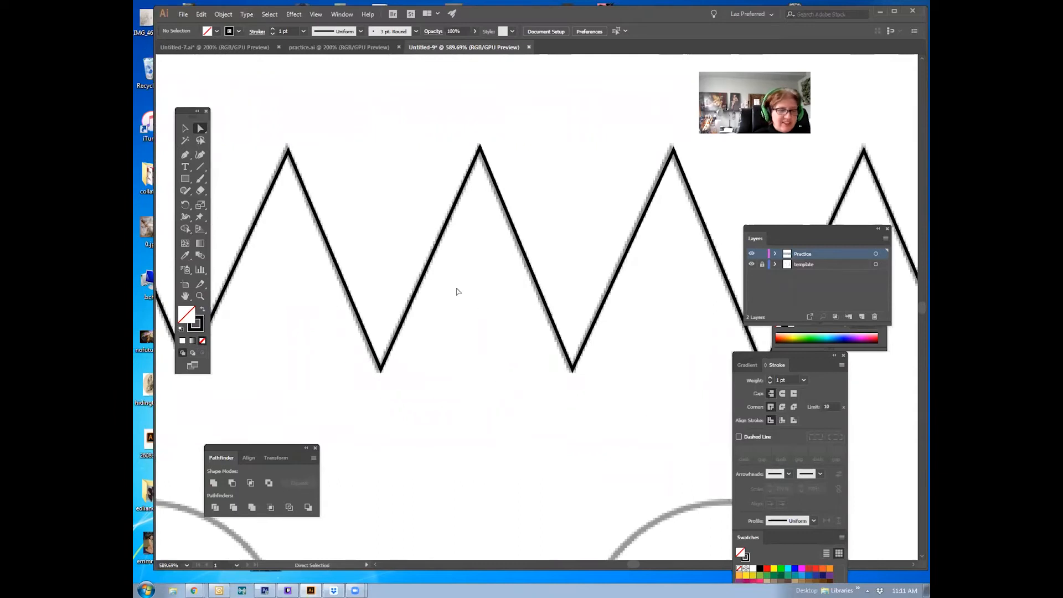
# Delete the zigzag's rising segment between the second valley and the third peak, and deselect the path
pyautogui.click(429, 260)
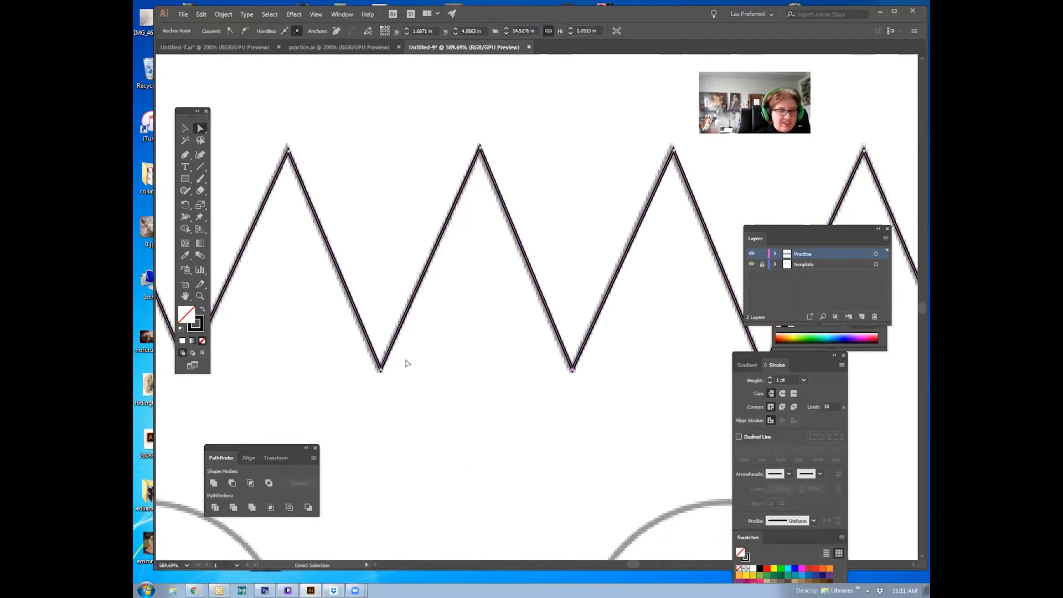
pyautogui.press('Delete')
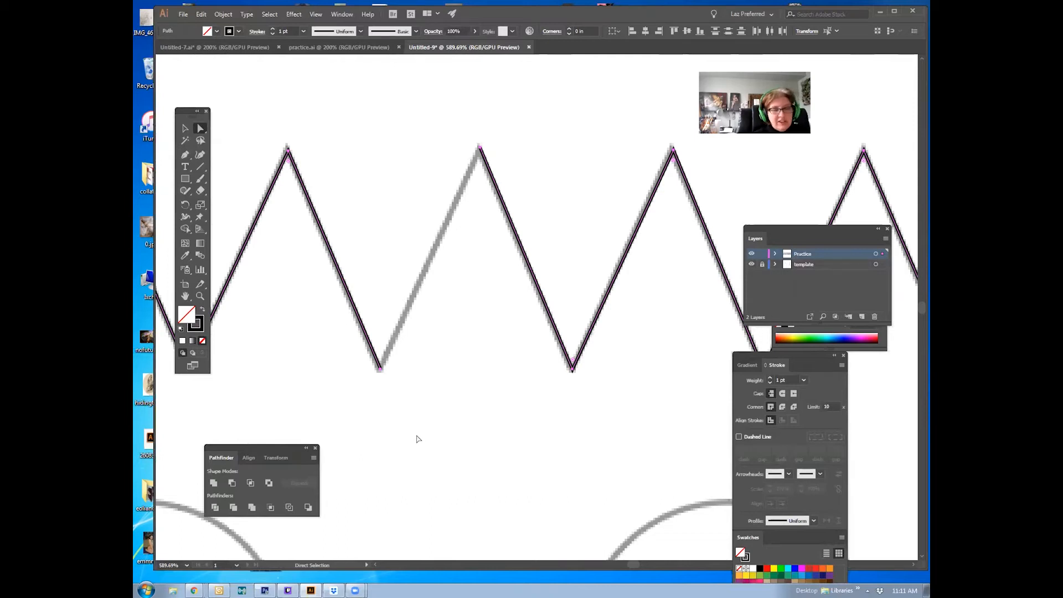
pyautogui.click(520, 403)
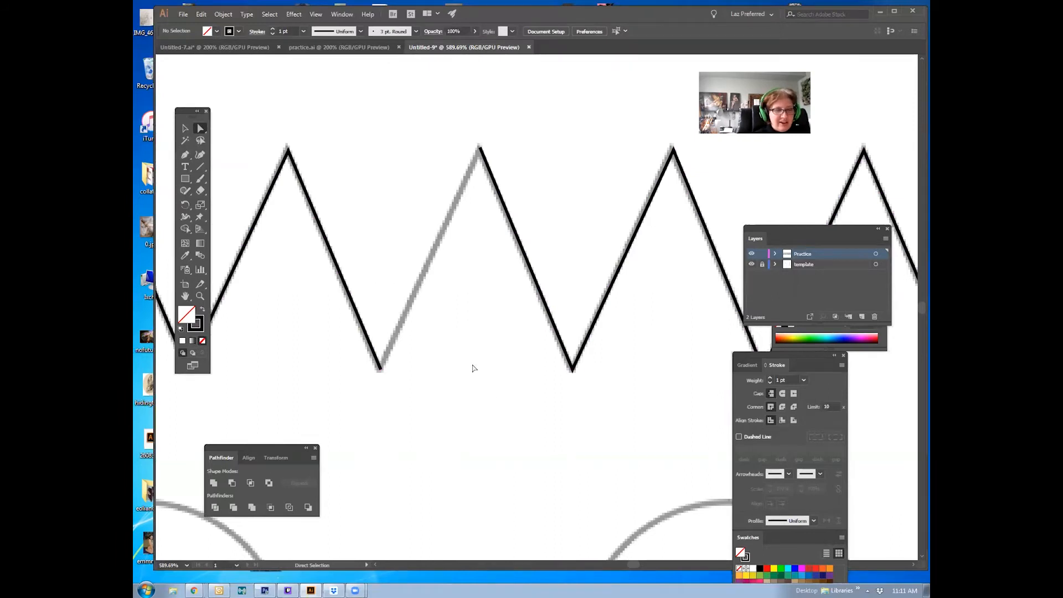
pyautogui.scroll(-2, 546, 273)
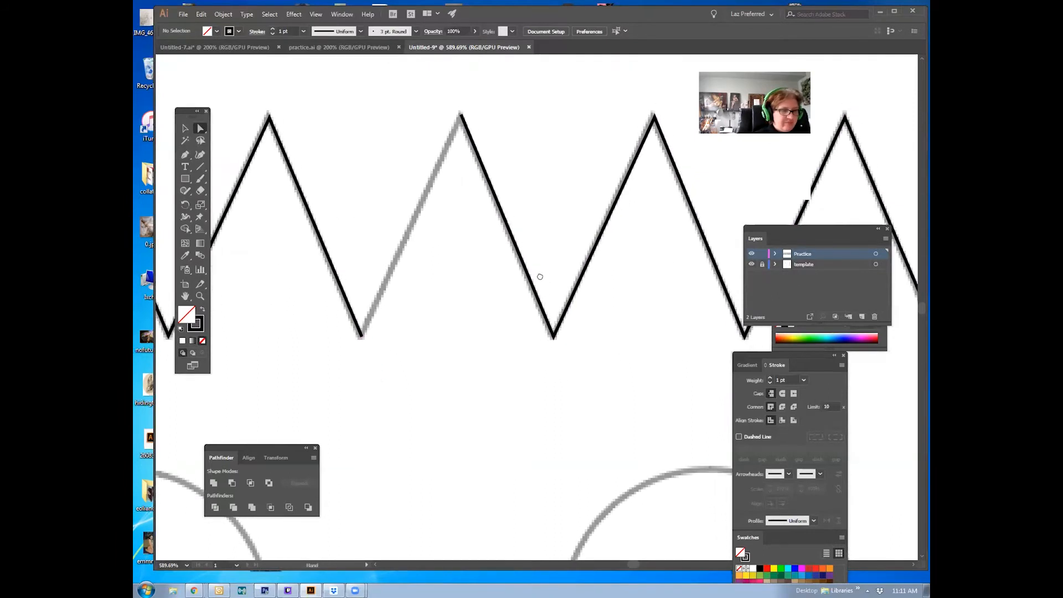
# Reconnect the open valley and peak end points with a straight Pen segment
pyautogui.click(189, 155)
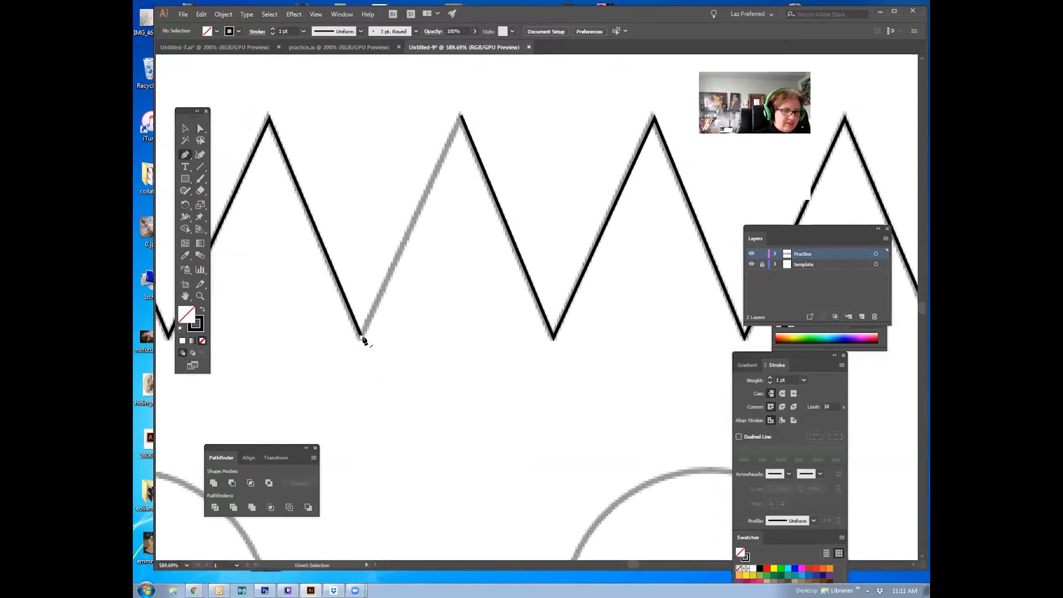
pyautogui.click(362, 339)
pyautogui.click(460, 115)
# Delete the reconnected rising segment before the third peak again, and clear the selection
pyautogui.keyDown('ctrl'); pyautogui.click(416, 231); pyautogui.keyUp('ctrl')
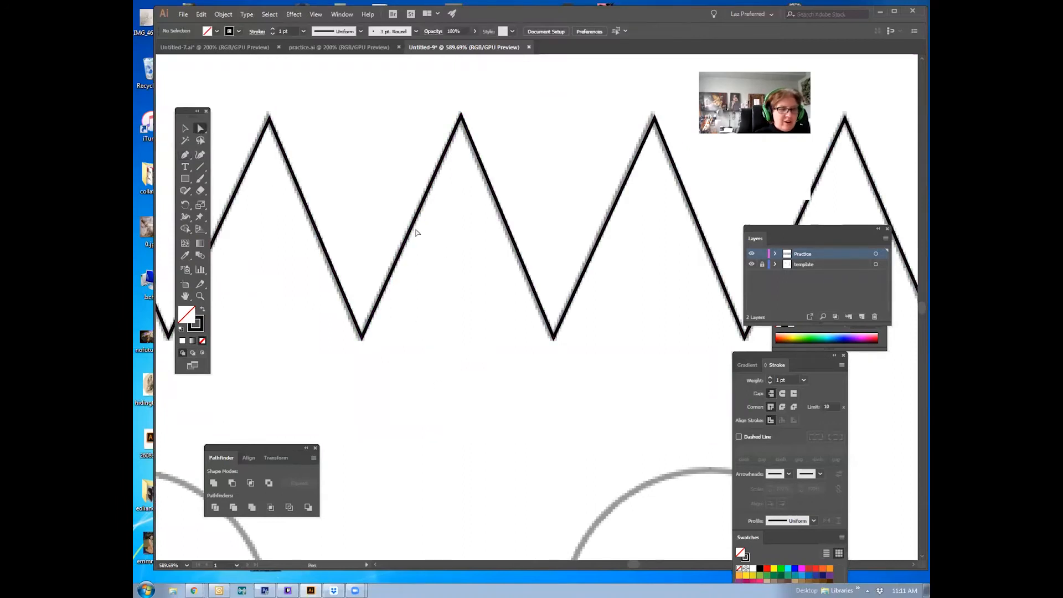
pyautogui.press('Delete')
pyautogui.click(439, 358)
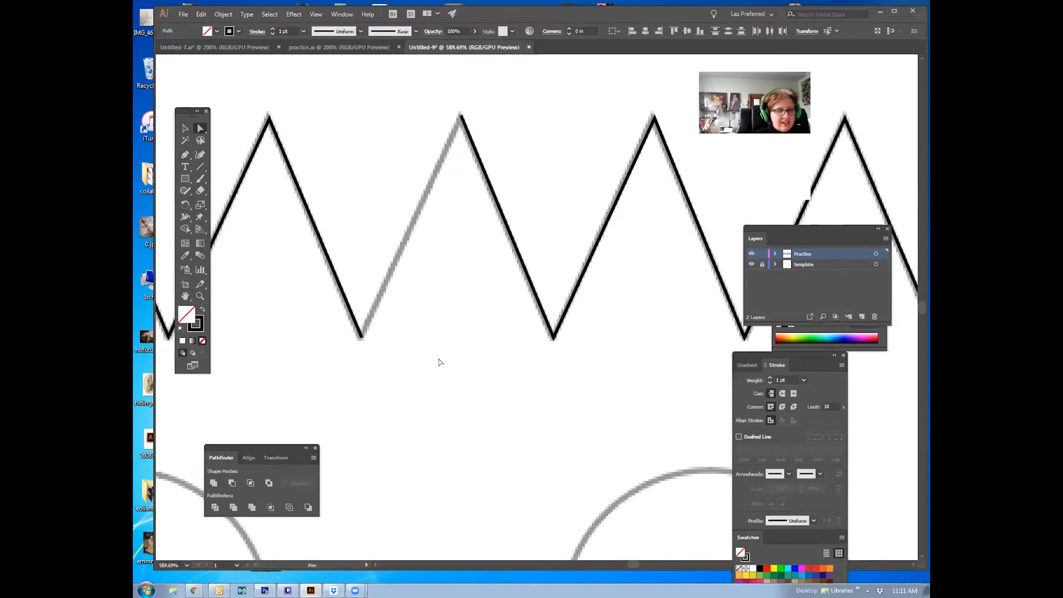
# Close the gap before the third peak by continuing the path from the valley end point with the Pen tool
pyautogui.click(190, 155)
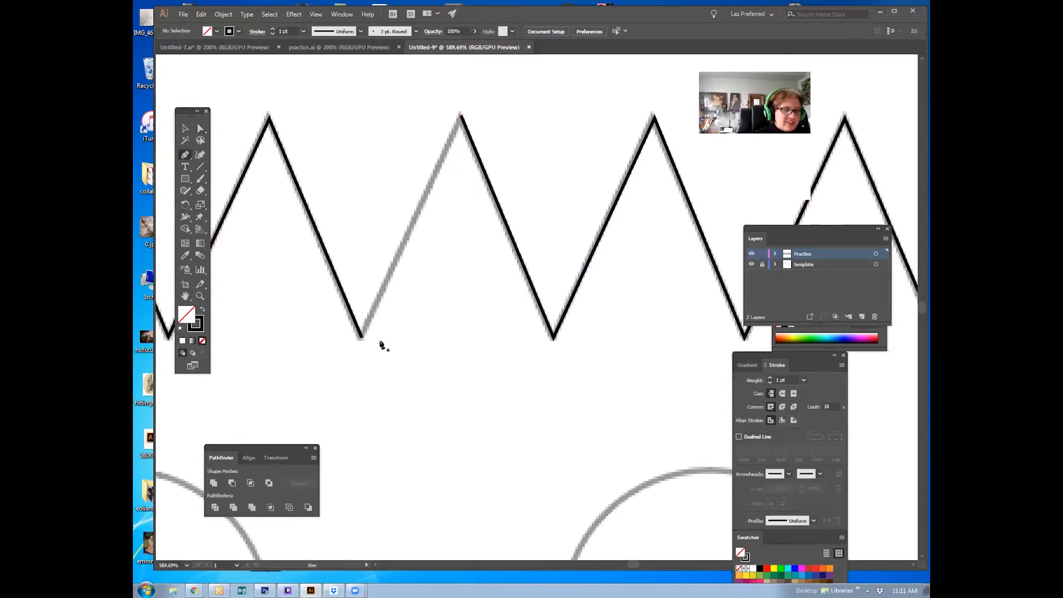
pyautogui.click(361, 338)
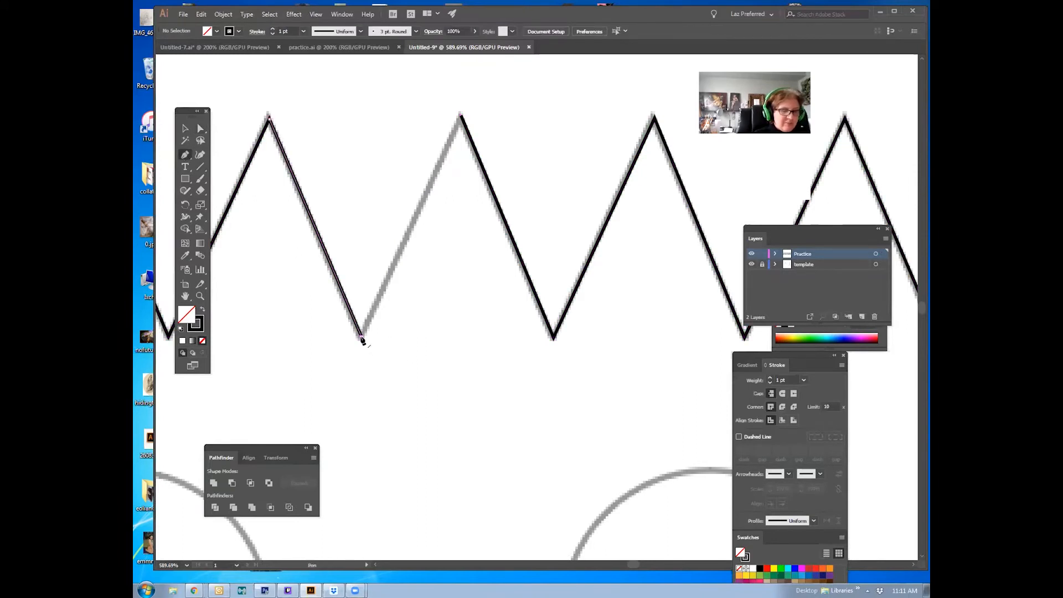
pyautogui.click(461, 115)
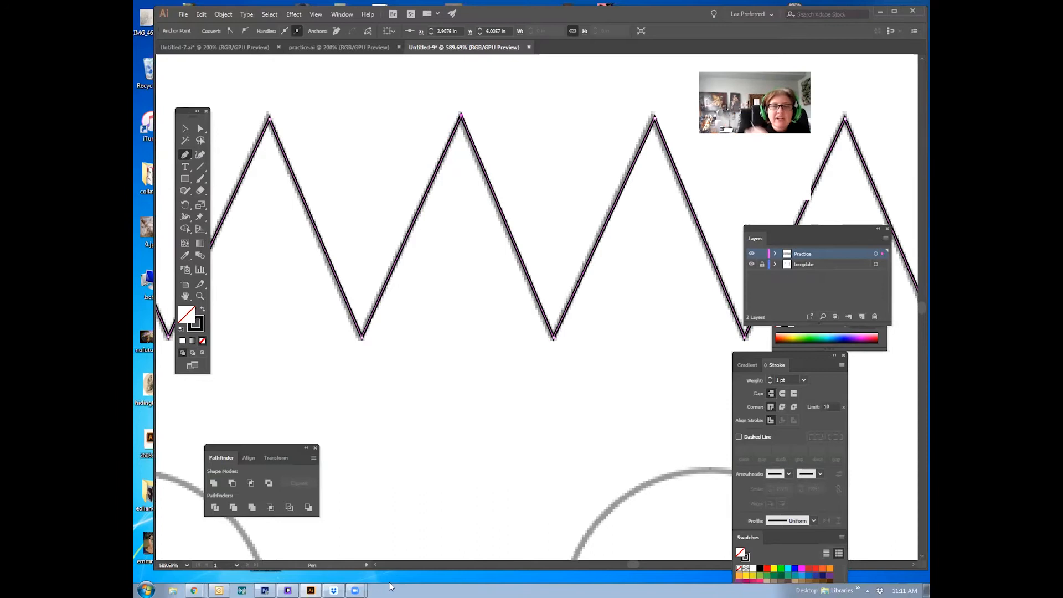
# Delete the third peak's anchor point with Direct Selection so both adjoining segments are removed, and deselect the path
pyautogui.click(201, 125)
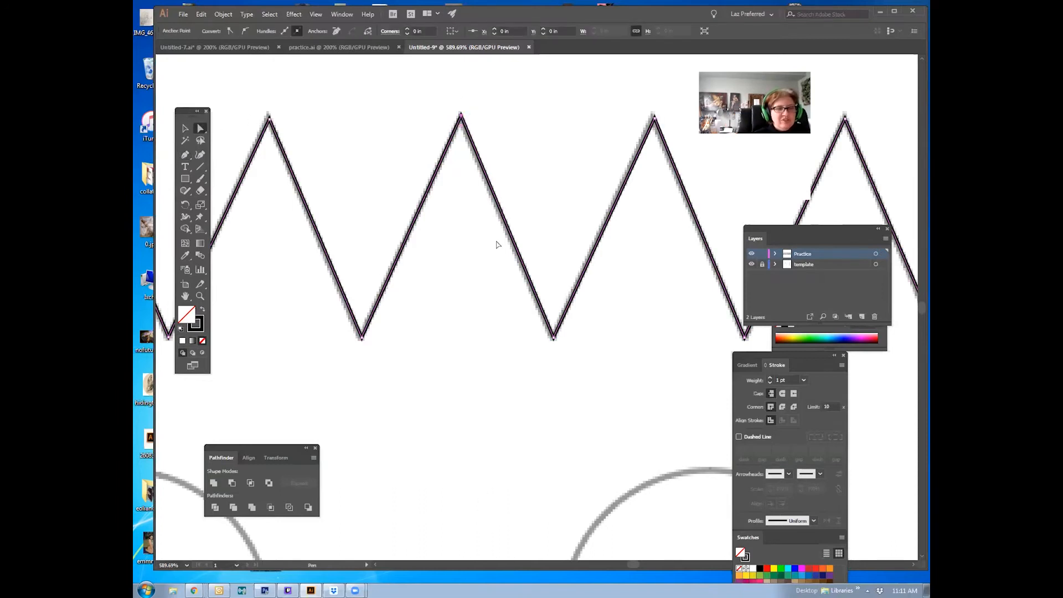
pyautogui.press('Delete')
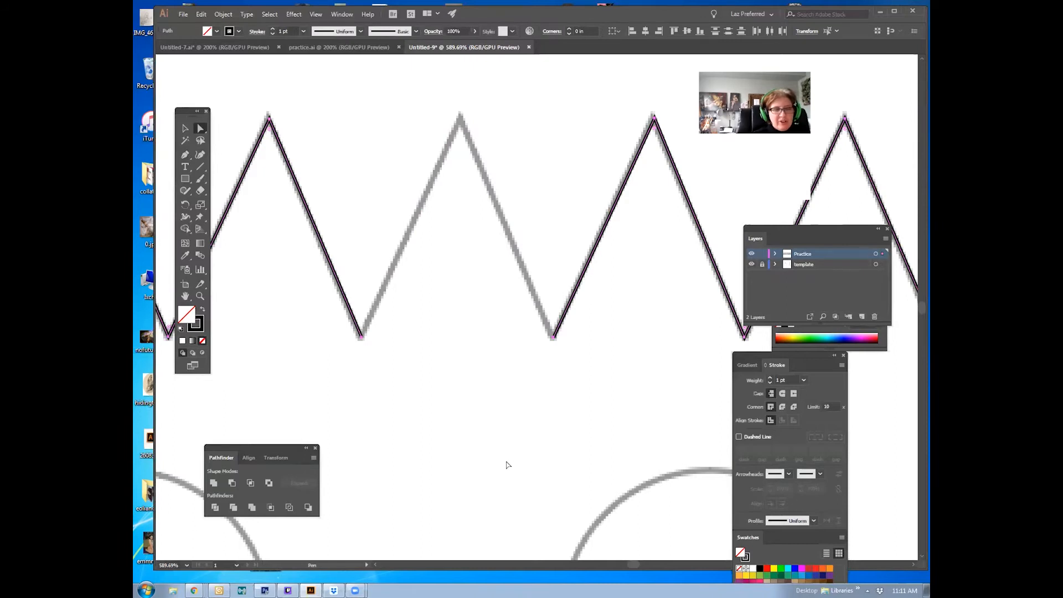
pyautogui.click(508, 463)
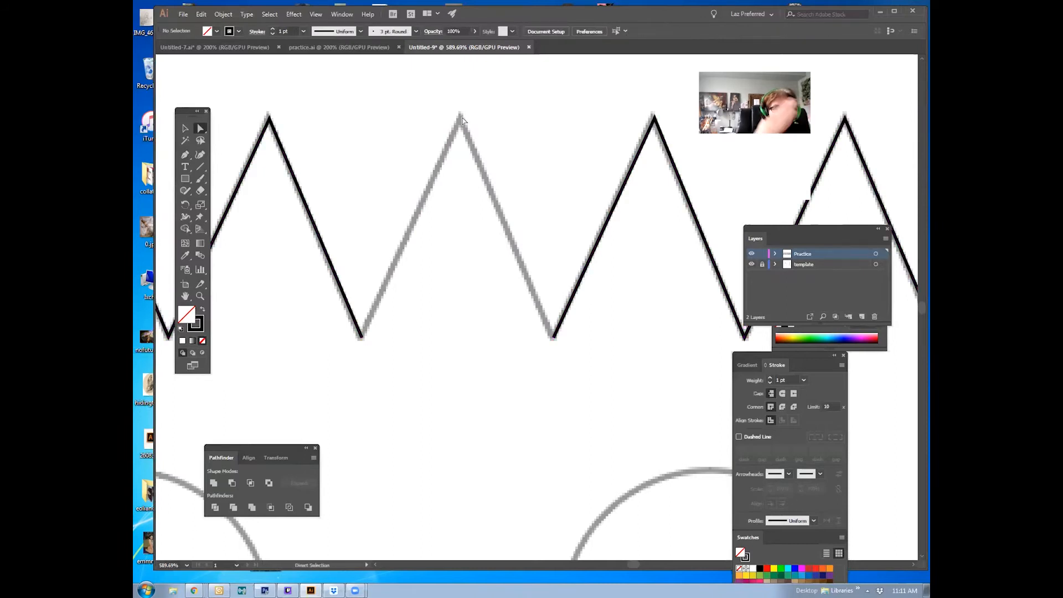
# Redraw the third peak with the Pen tool from the open valley up to the tip and down to the next valley, and deselect
pyautogui.click(185, 154)
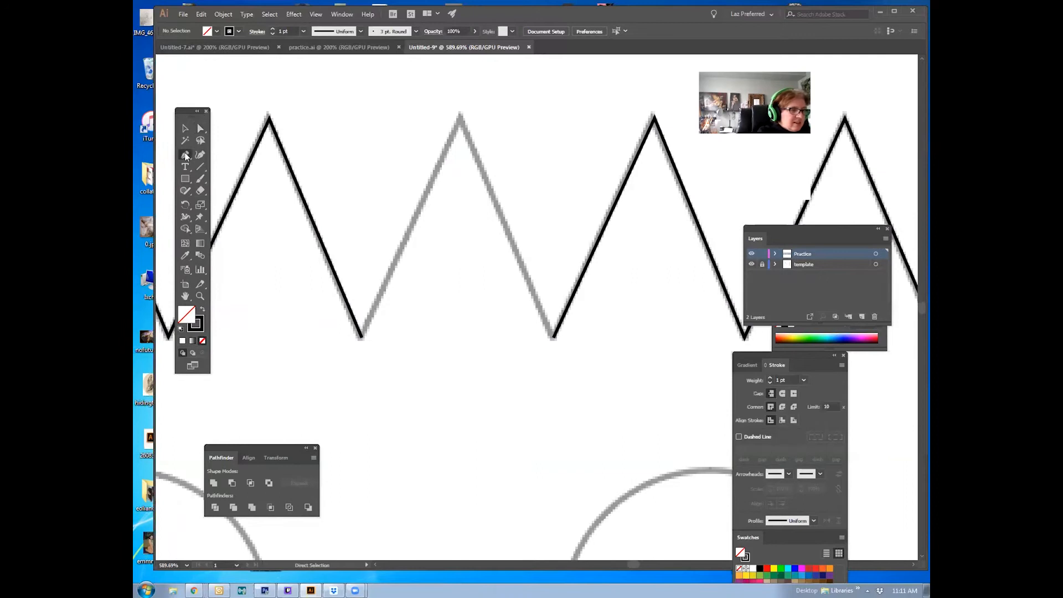
pyautogui.click(361, 338)
pyautogui.click(460, 115)
pyautogui.click(554, 337)
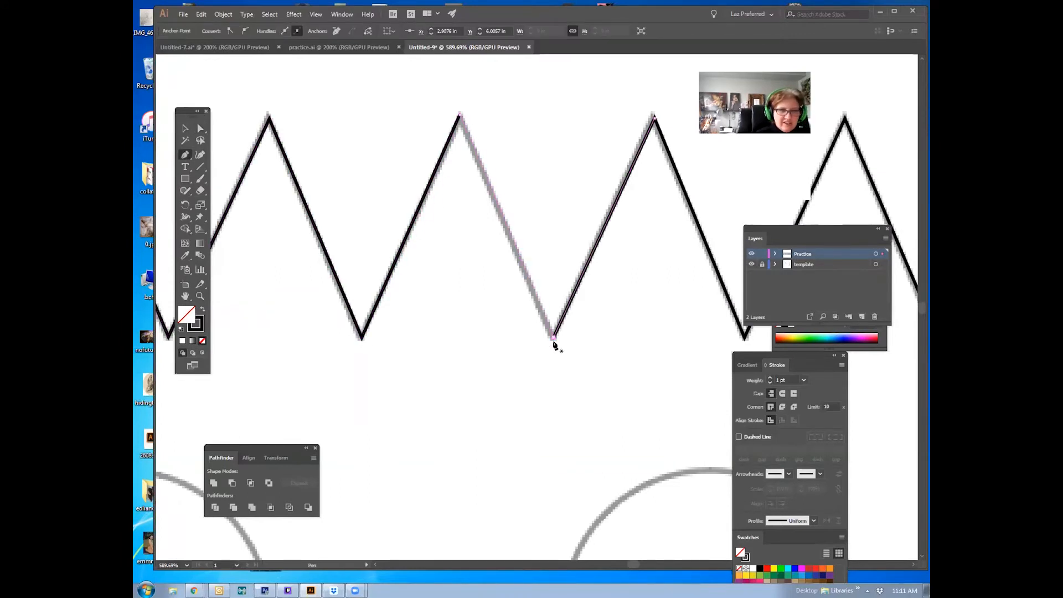
pyautogui.press('a')
pyautogui.click(509, 371)
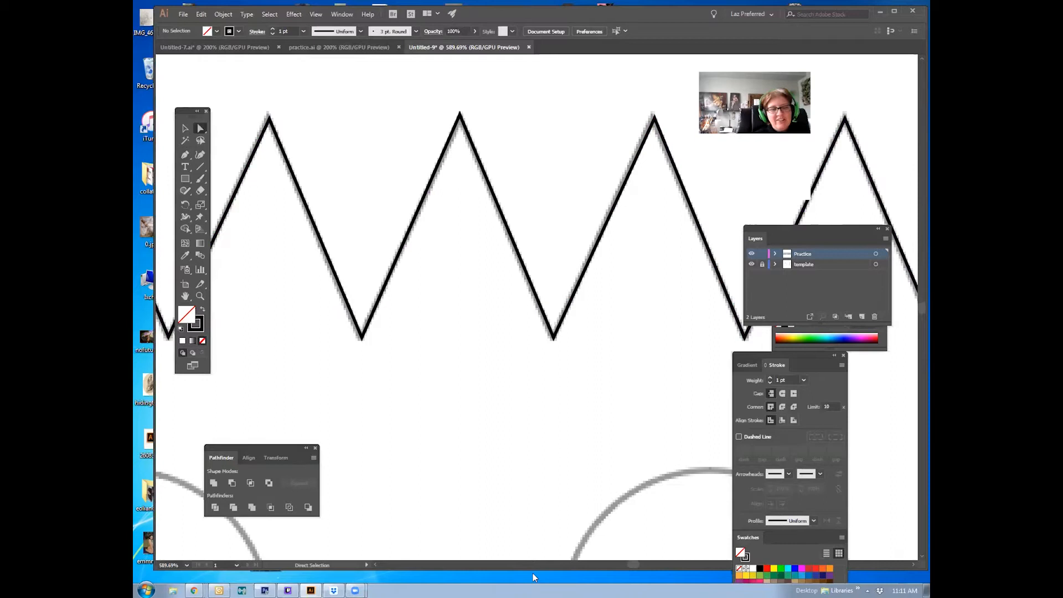
# Draw a small upright rectangle above the first vertical lines, deselect it, and switch to Direct Selection
pyautogui.press('z')
pyautogui.keyDown('alt'); pyautogui.click(568, 330); pyautogui.keyUp('alt')
pyautogui.moveTo(422, 316); pyautogui.dragTo(585, 413)
pyautogui.click(185, 179)
pyautogui.moveTo(451, 85); pyautogui.dragTo(500, 146)
pyautogui.keyDown('ctrl'); pyautogui.click(534, 138); pyautogui.keyUp('ctrl')
pyautogui.press('a')
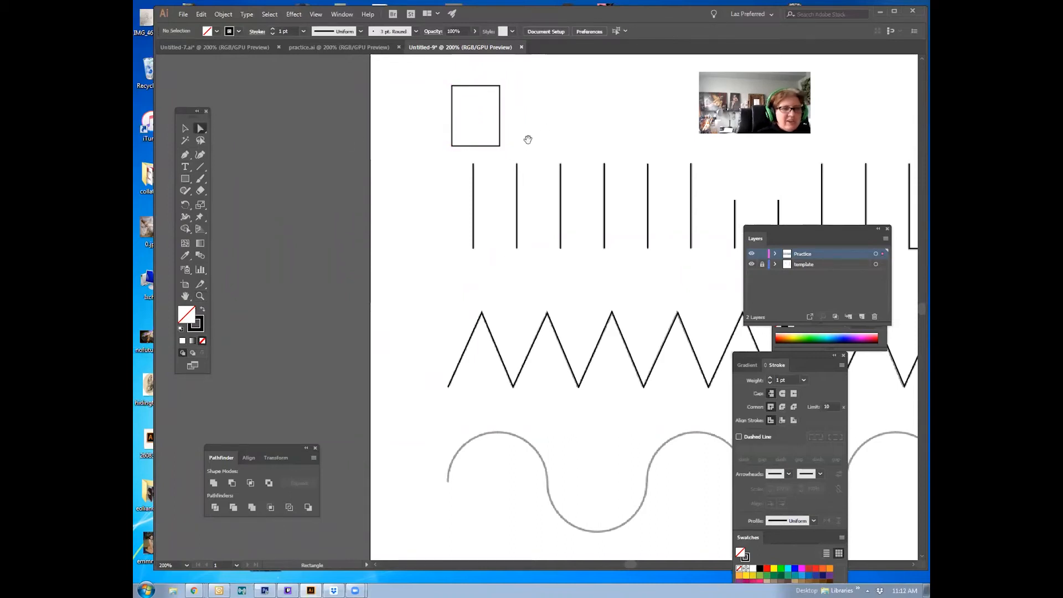
pyautogui.moveTo(528, 140); pyautogui.dragTo(548, 242)
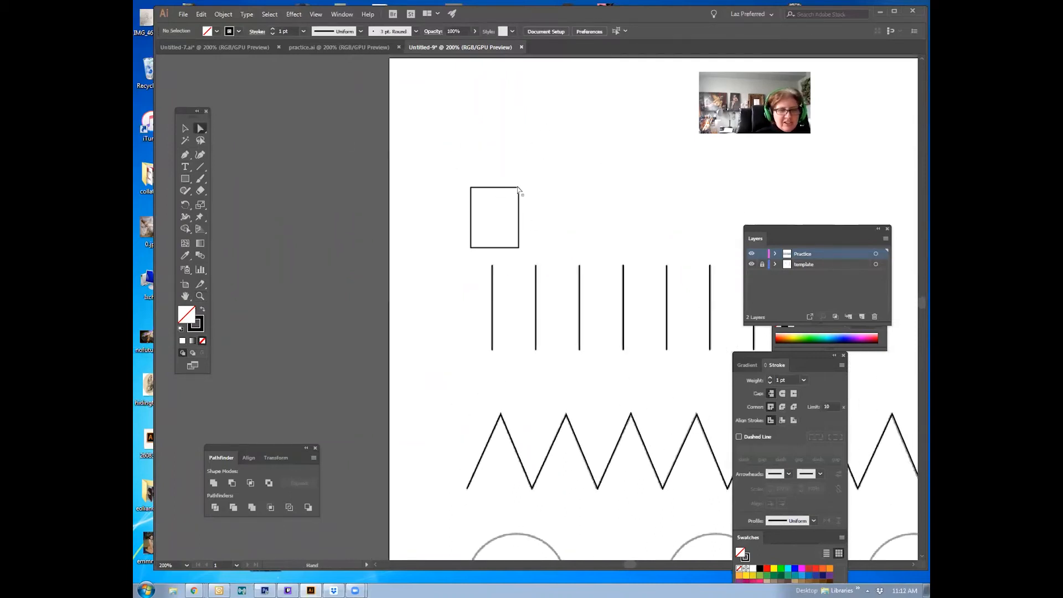
# Delete the upper edge of the small rectangle with Direct Selection to leave a U-shaped open path, and deselect it
pyautogui.click(497, 189)
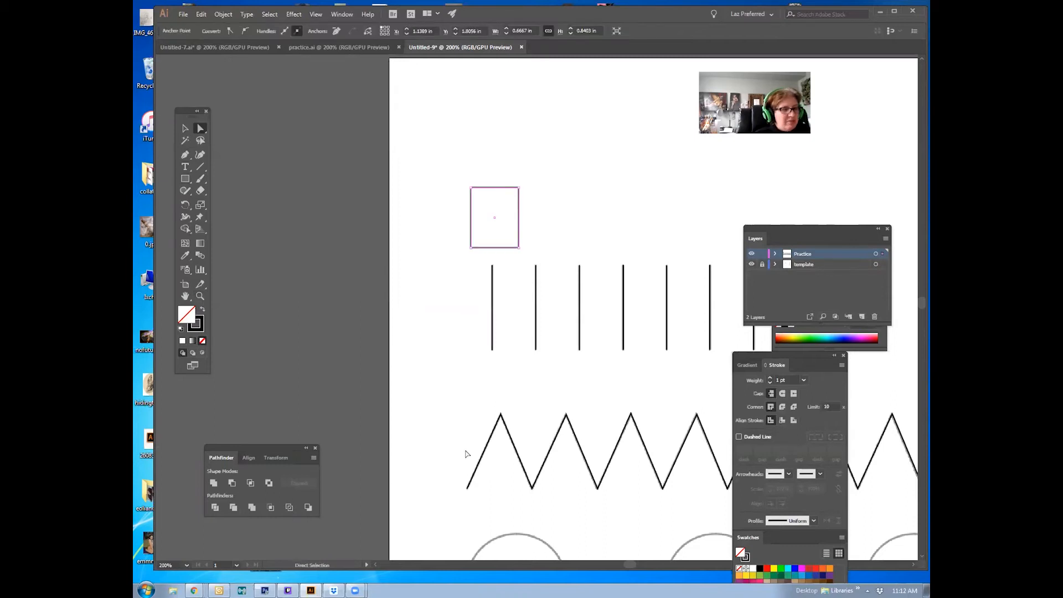
pyautogui.press('Delete')
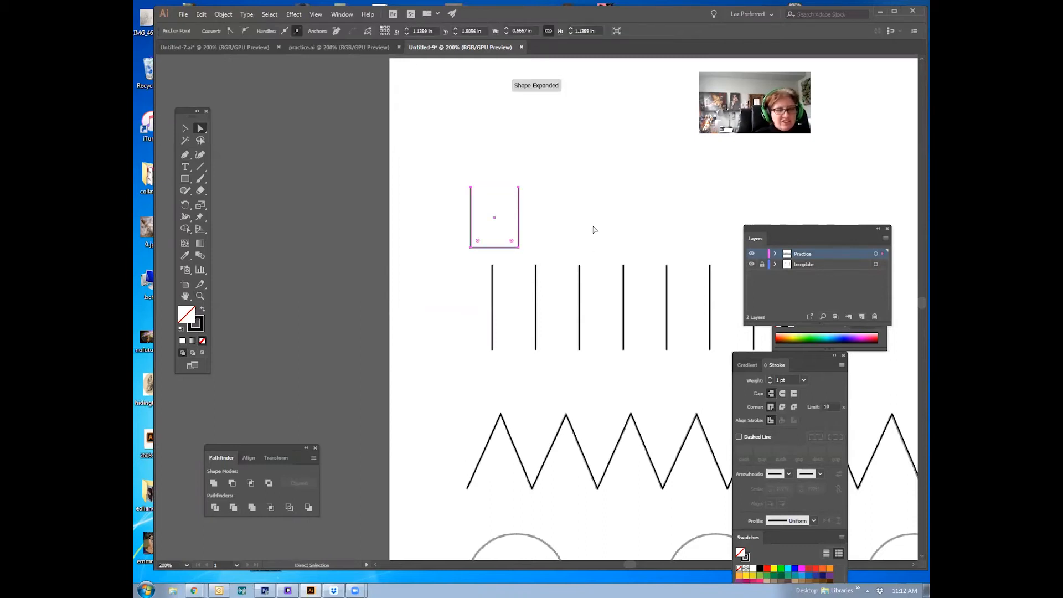
pyautogui.click(589, 250)
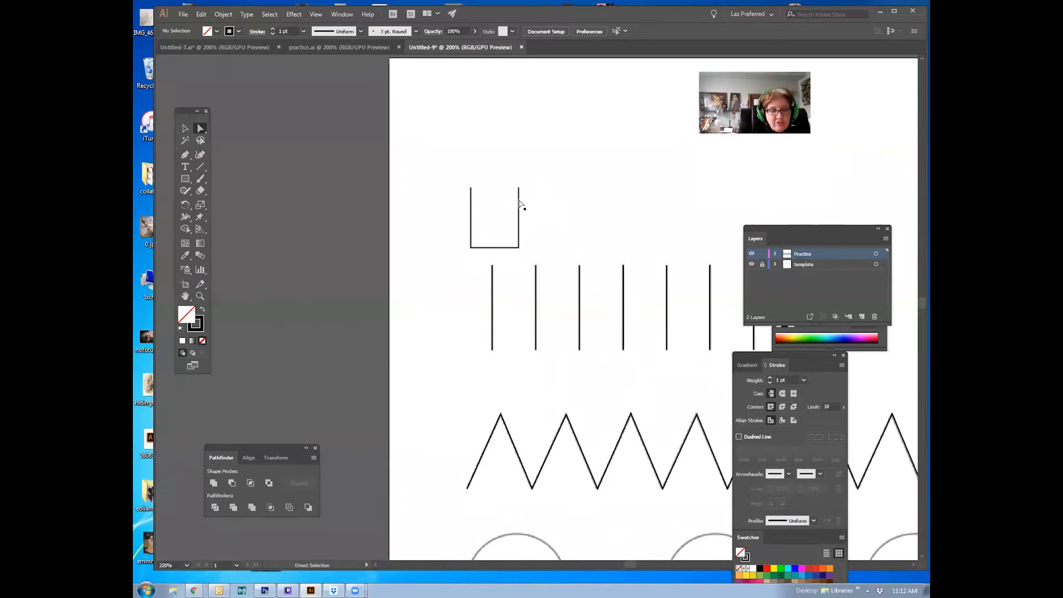
# Select the whole open U-shaped path with the Selection tool, and deselect it
pyautogui.moveTo(624, 373); pyautogui.dragTo(529, 371)
pyautogui.moveTo(464, 232); pyautogui.dragTo(475, 218)
pyautogui.moveTo(516, 326); pyautogui.dragTo(535, 291)
pyautogui.moveTo(527, 214); pyautogui.dragTo(521, 206)
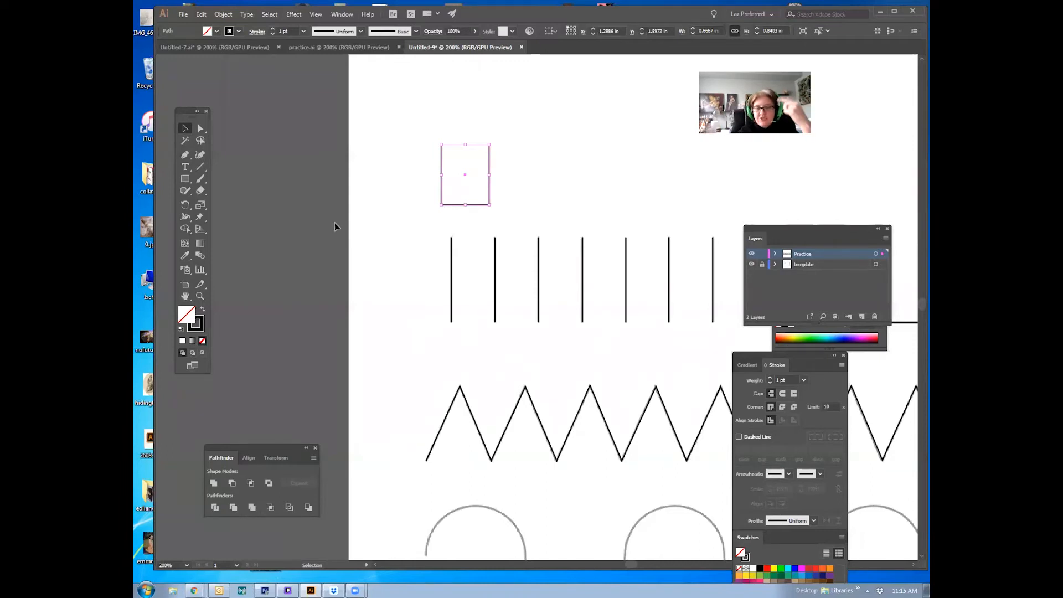
pyautogui.click(183, 131)
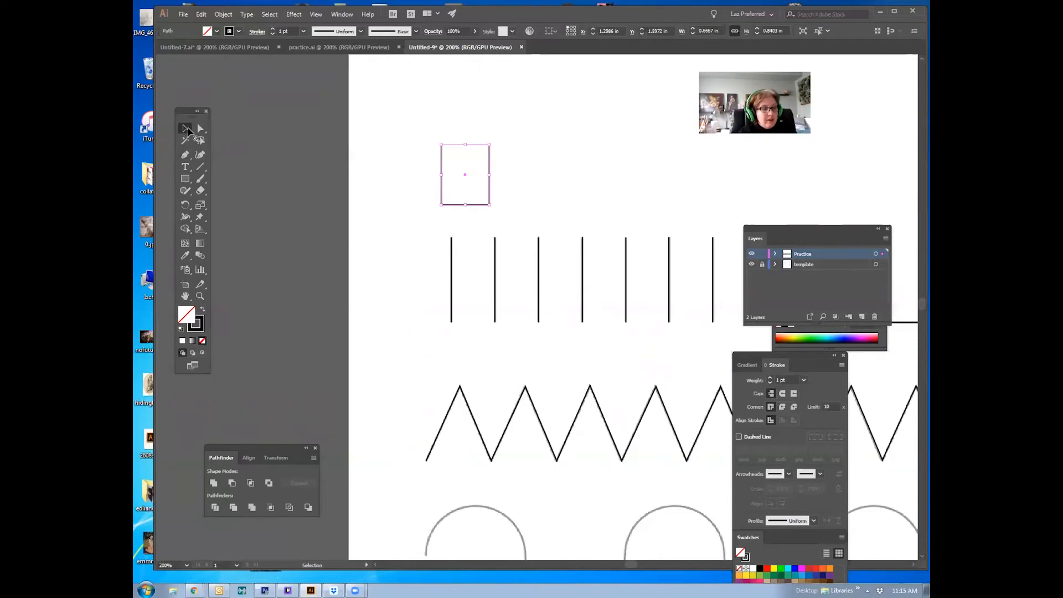
pyautogui.click(388, 252)
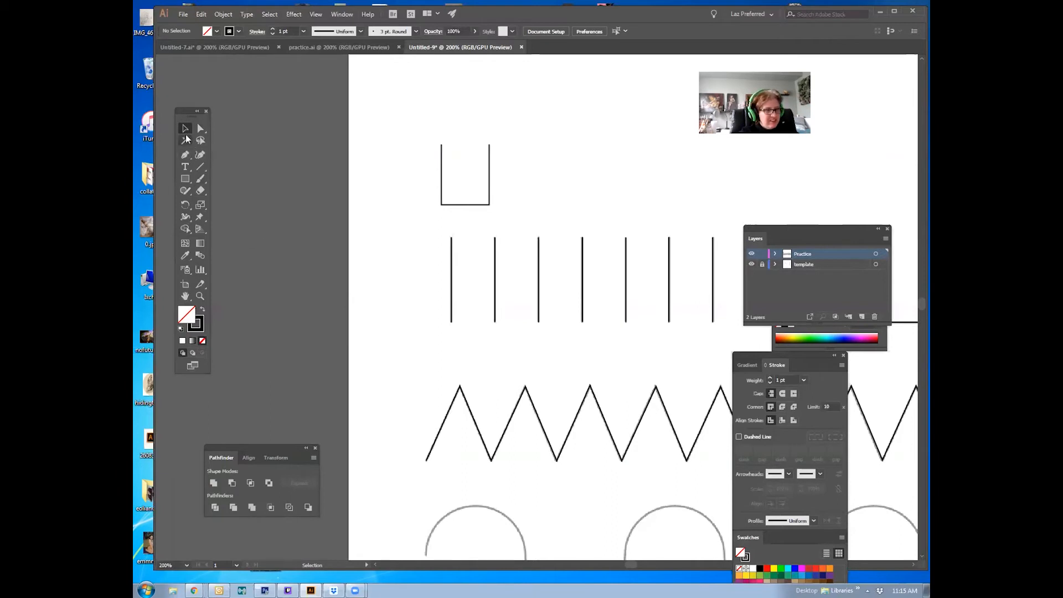
# Try to start a Pen path at the wave's beginning with a plain corner point, and undo it
pyautogui.moveTo(467, 444); pyautogui.dragTo(393, 235)
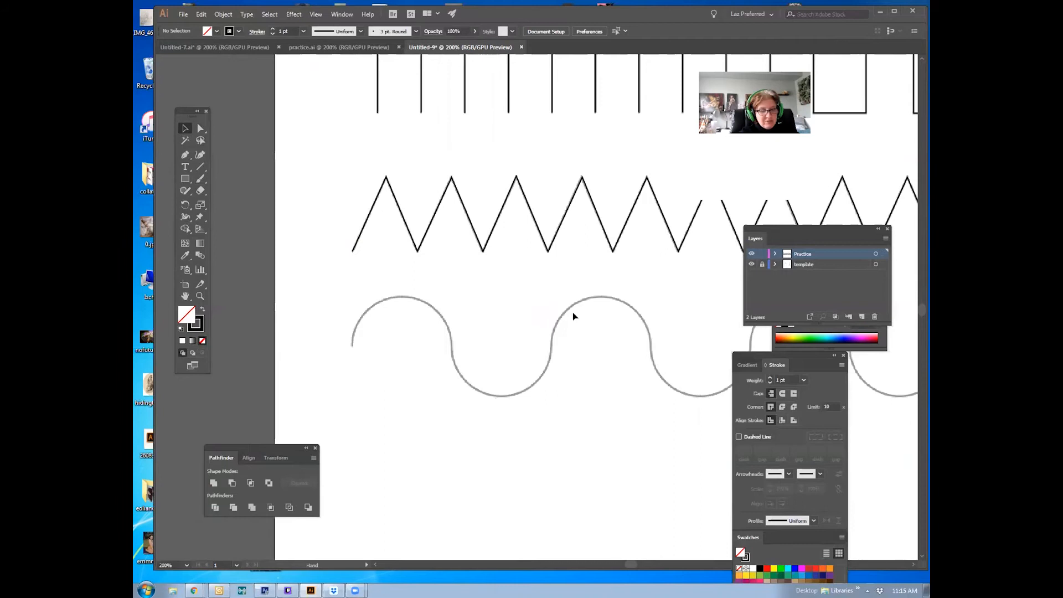
pyautogui.moveTo(404, 373); pyautogui.dragTo(402, 370)
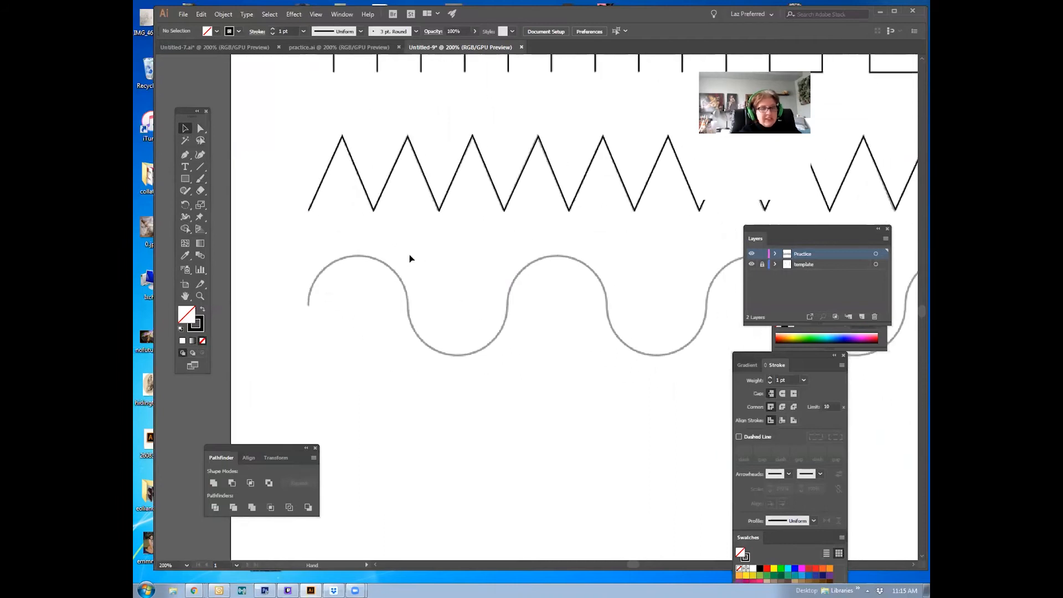
pyautogui.moveTo(374, 299); pyautogui.dragTo(334, 340)
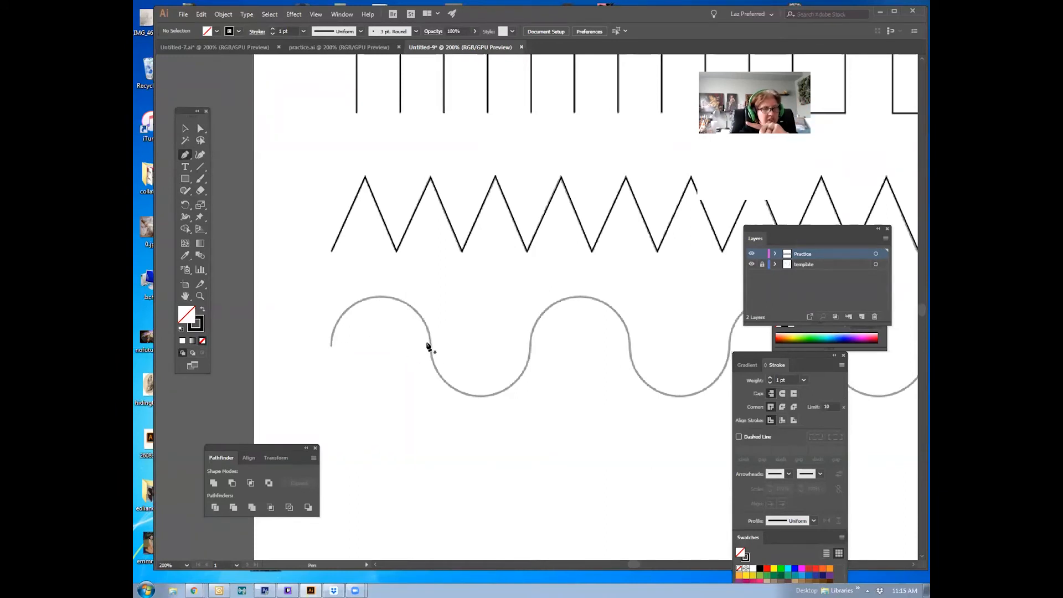
pyautogui.click(330, 345)
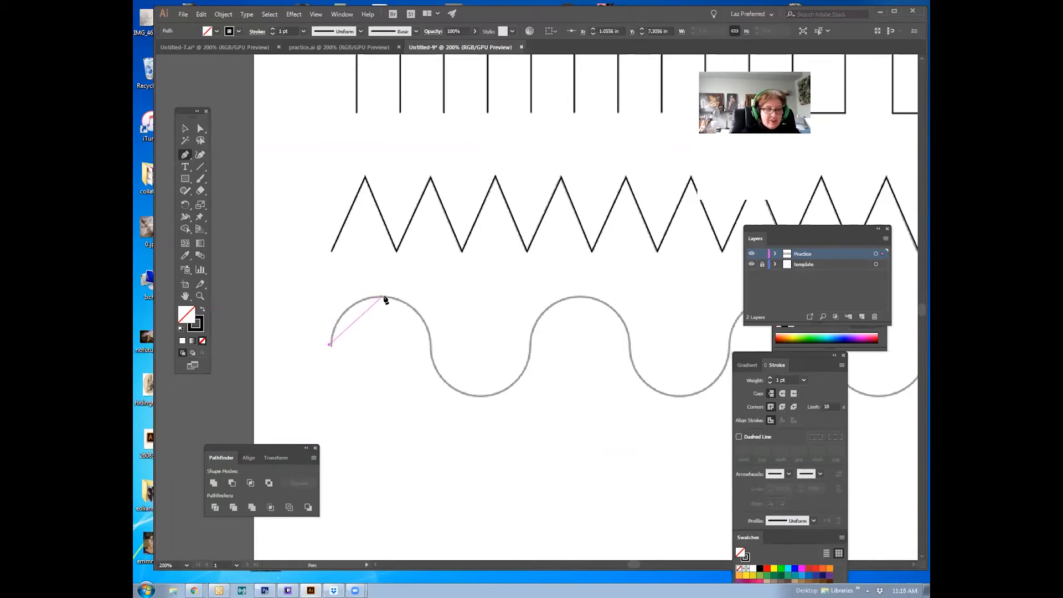
pyautogui.click(329, 345)
pyautogui.hotkey('ctrl', 'z')
# Try to trace the wave's first arch using a short vertical handle at its start and a longer one at its end
pyautogui.moveTo(331, 346)
pyautogui.mouseDown()
pyautogui.moveTo(329, 295)
pyautogui.moveTo(336, 341)
pyautogui.mouseUp()
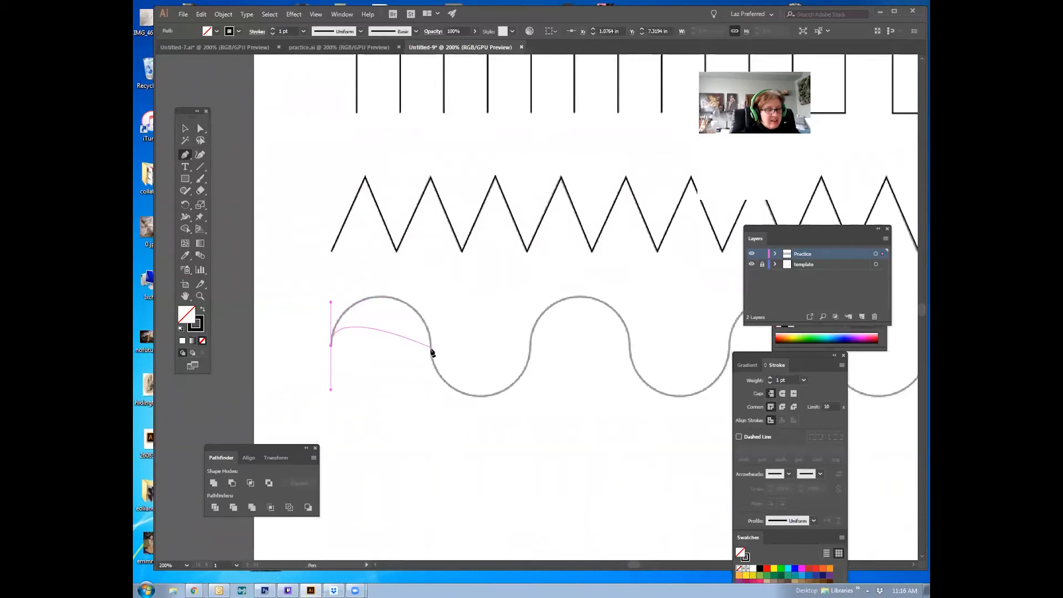
pyautogui.moveTo(431, 346); pyautogui.dragTo(456, 422)
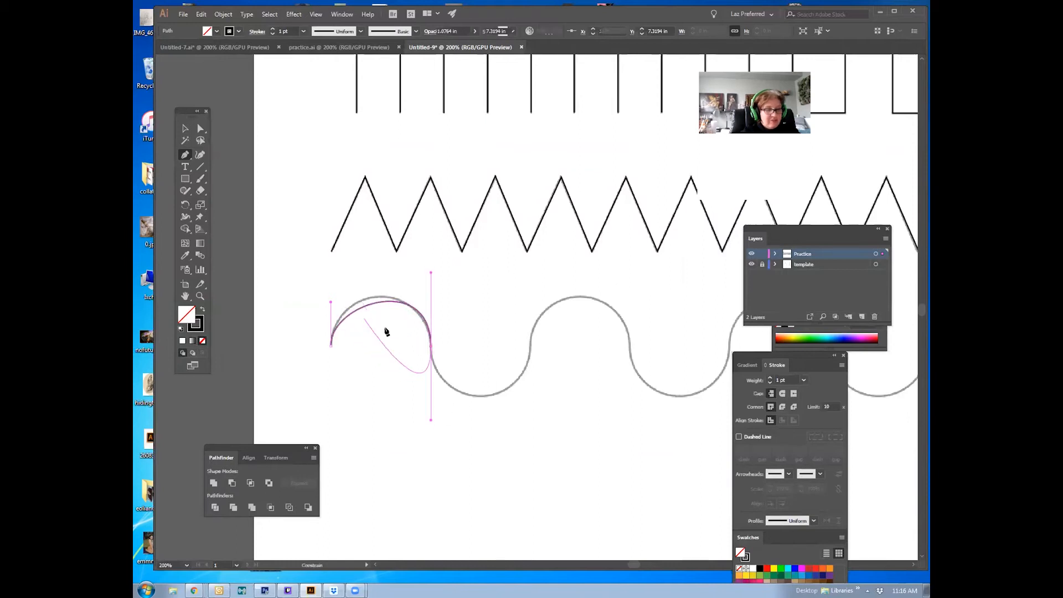
pyautogui.press('ctrl')
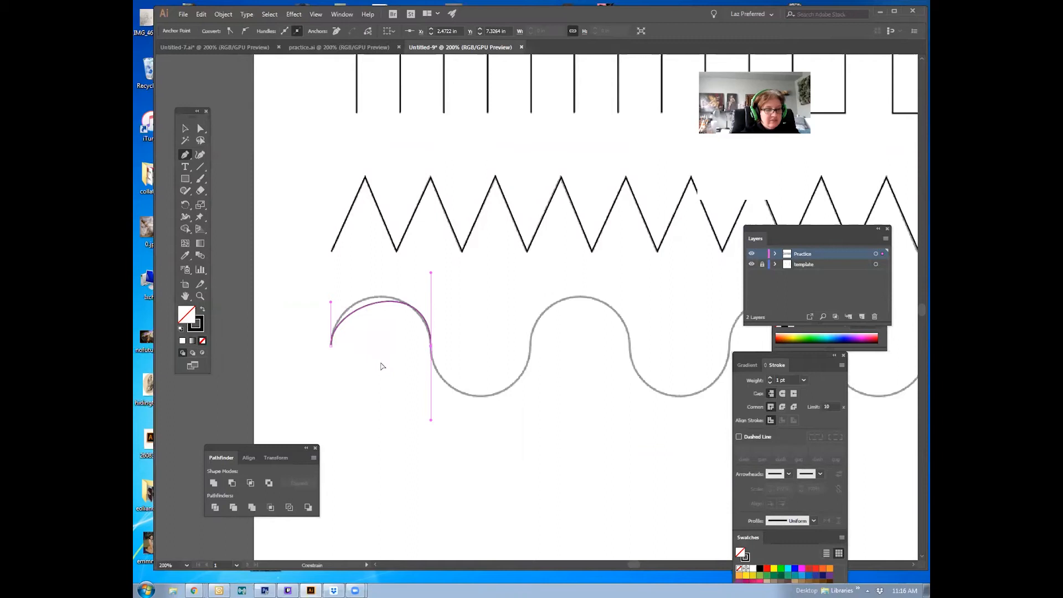
pyautogui.keyDown('ctrl'); pyautogui.click(382, 366); pyautogui.keyUp('ctrl')
# Trace the wave's first three arcs with the Pen tool, placing smooth points at the crossings with vertical handles that alternate in direction
pyautogui.moveTo(324, 285); pyautogui.dragTo(325, 282)
pyautogui.moveTo(431, 347); pyautogui.dragTo(457, 421)
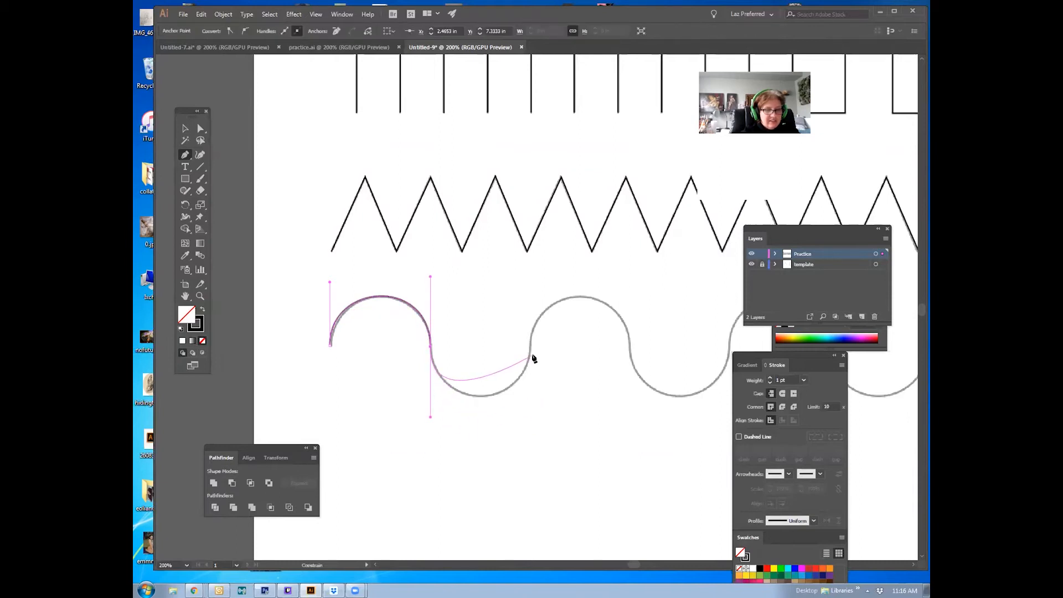
pyautogui.moveTo(531, 349); pyautogui.dragTo(522, 285)
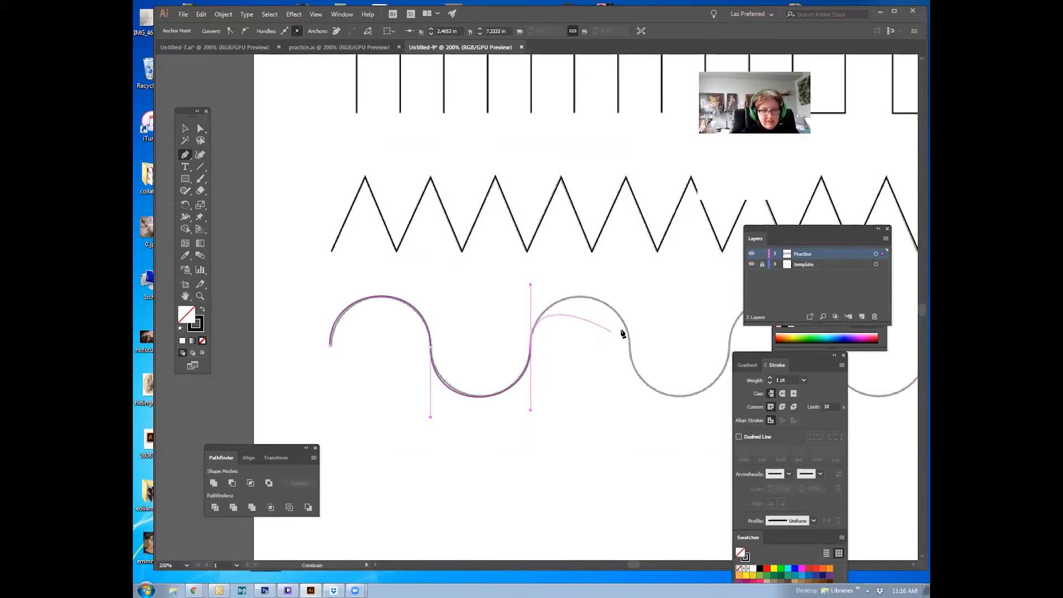
pyautogui.moveTo(631, 344); pyautogui.dragTo(642, 410)
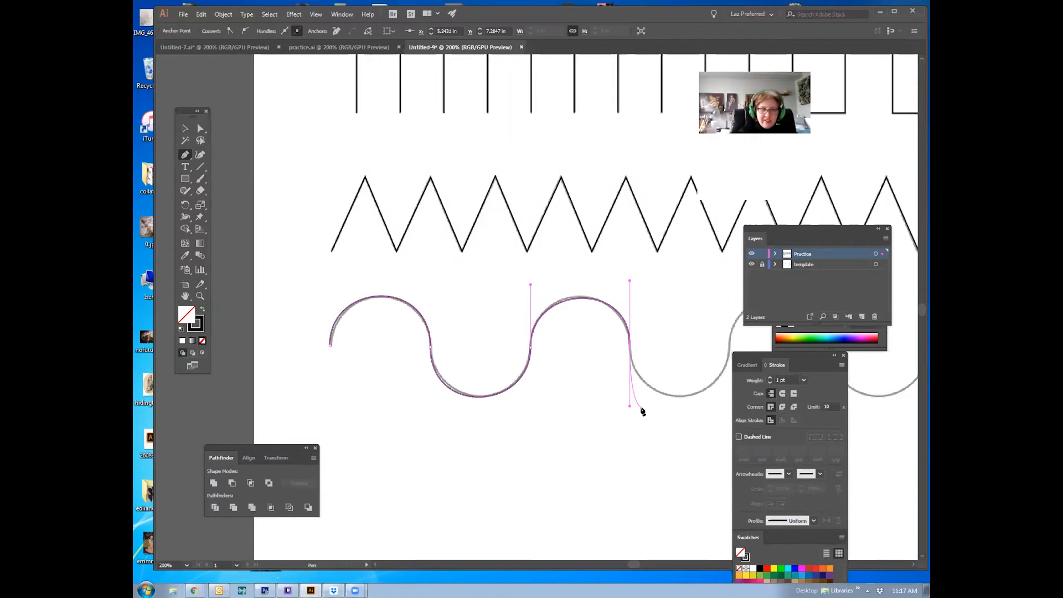
# Continue the wave path through the next three arcs with smooth points and vertical handles, and deselect it
pyautogui.moveTo(683, 404); pyautogui.dragTo(552, 365)
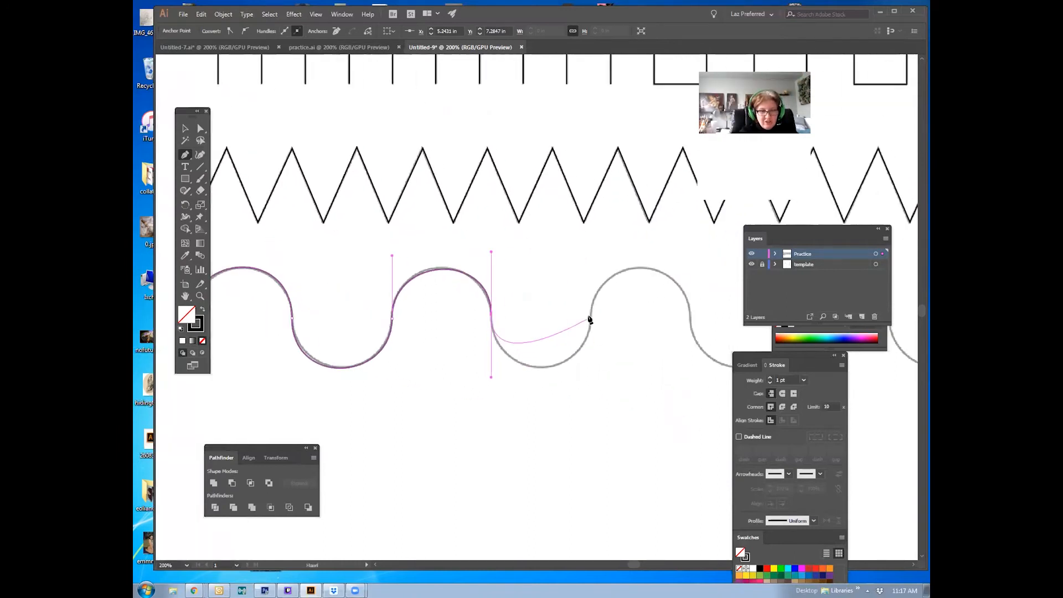
pyautogui.moveTo(591, 321); pyautogui.dragTo(591, 254)
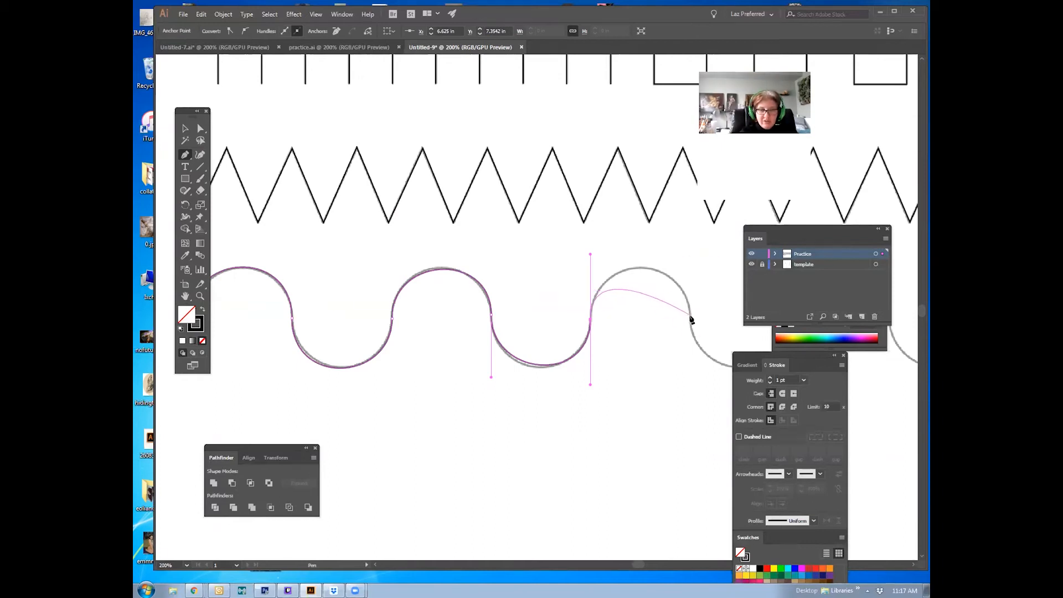
pyautogui.moveTo(691, 320); pyautogui.dragTo(449, 370)
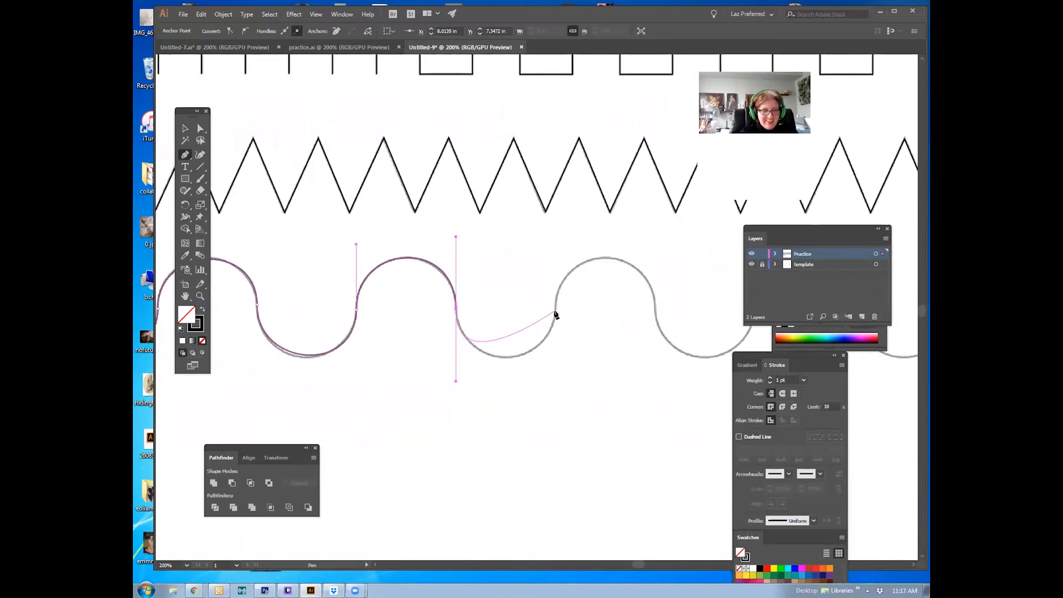
pyautogui.click(556, 313)
pyautogui.moveTo(557, 313); pyautogui.dragTo(551, 252)
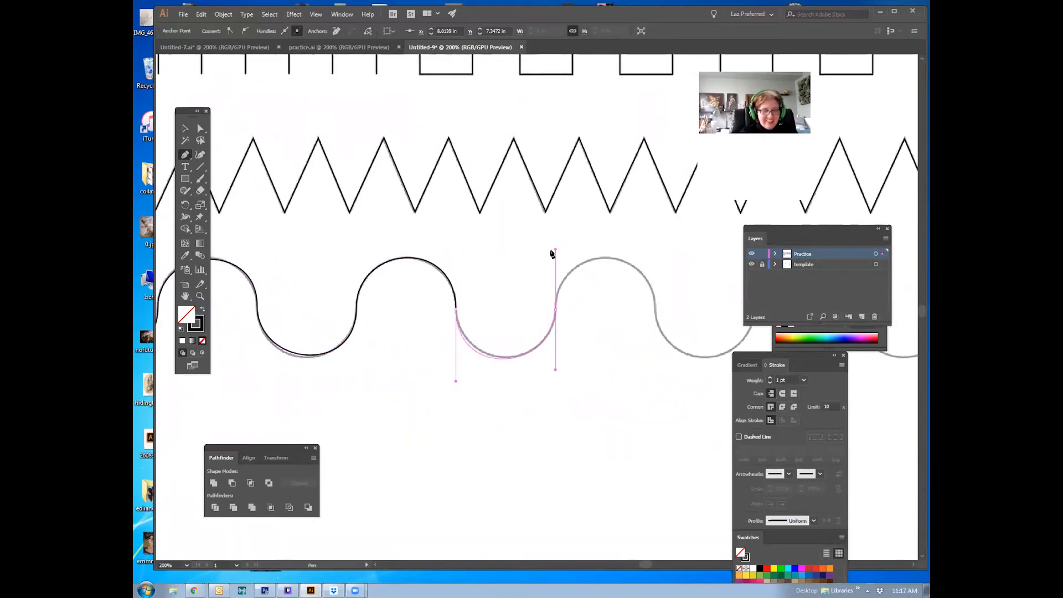
pyautogui.moveTo(475, 300); pyautogui.dragTo(623, 270)
pyautogui.keyDown('ctrl'); pyautogui.click(394, 376); pyautogui.keyUp('ctrl')
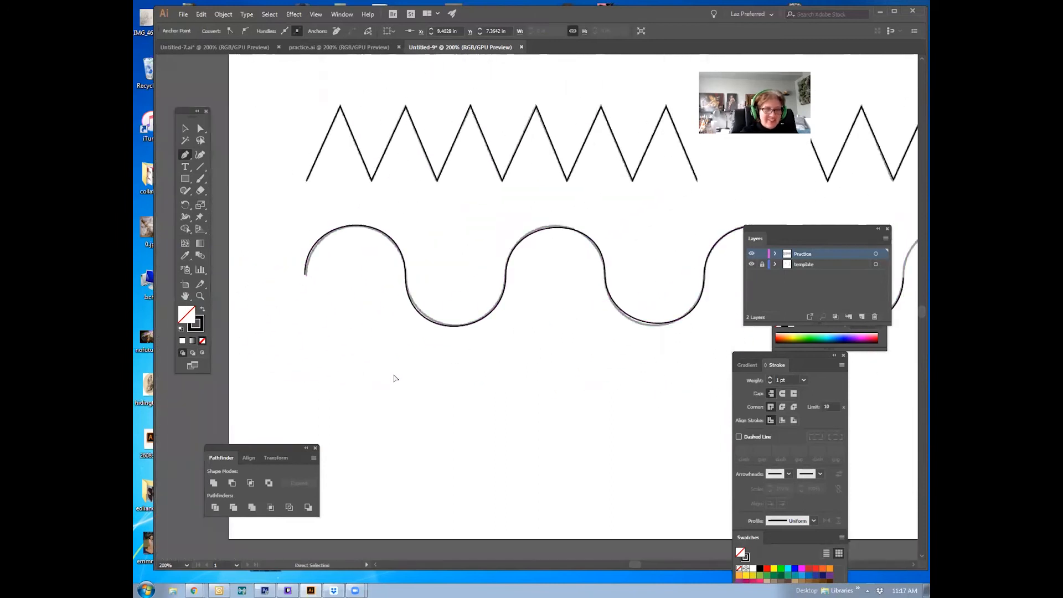
# Try to draw a lopsided arch below the wave's start, with a short handle at its start and a long one at its end
pyautogui.moveTo(360, 347); pyautogui.dragTo(424, 354)
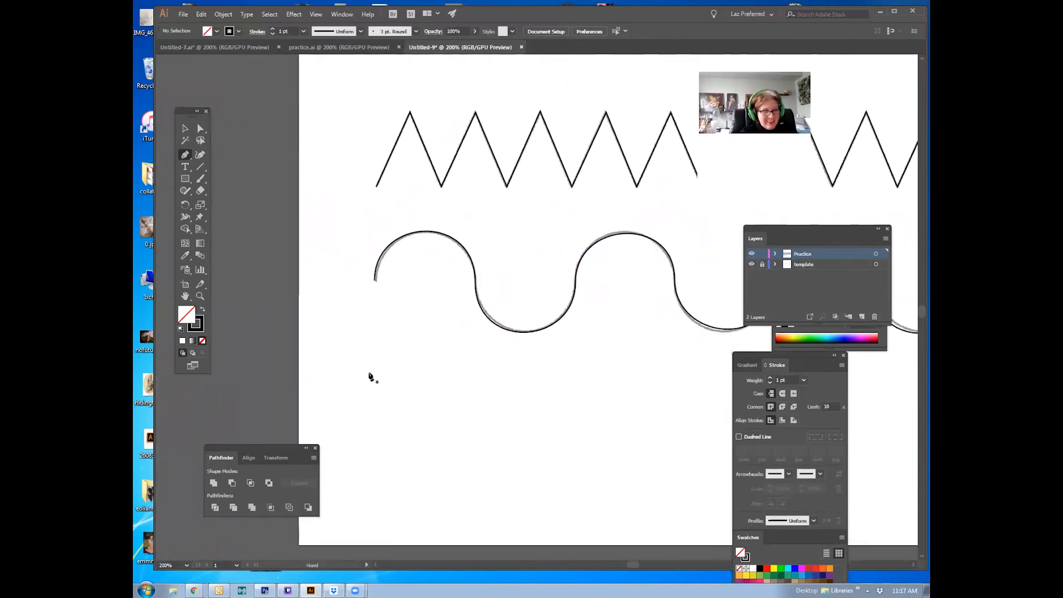
pyautogui.moveTo(379, 365); pyautogui.dragTo(378, 337)
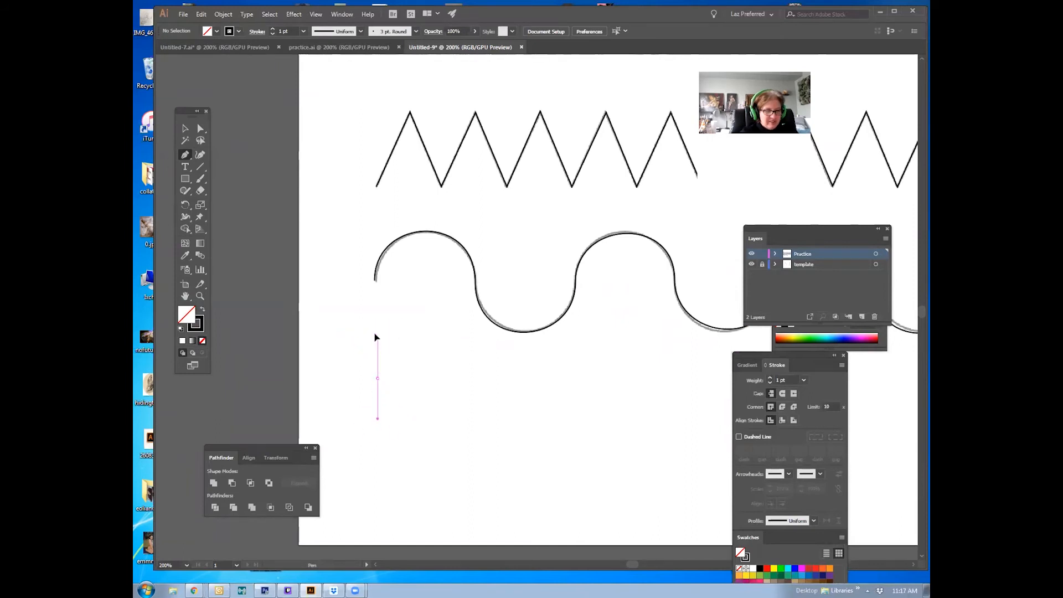
pyautogui.moveTo(375, 364); pyautogui.dragTo(377, 288)
pyautogui.moveTo(380, 356)
pyautogui.mouseDown()
pyautogui.moveTo(375, 319)
pyautogui.moveTo(380, 371)
pyautogui.moveTo(382, 344)
pyautogui.mouseUp()
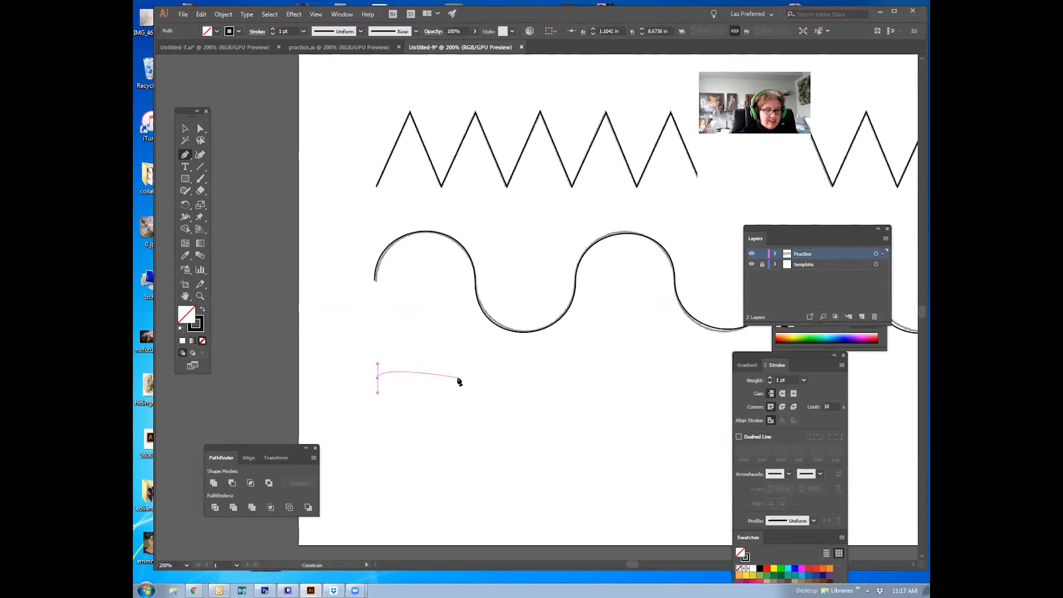
pyautogui.moveTo(462, 395); pyautogui.dragTo(458, 448)
pyautogui.press('ctrl')
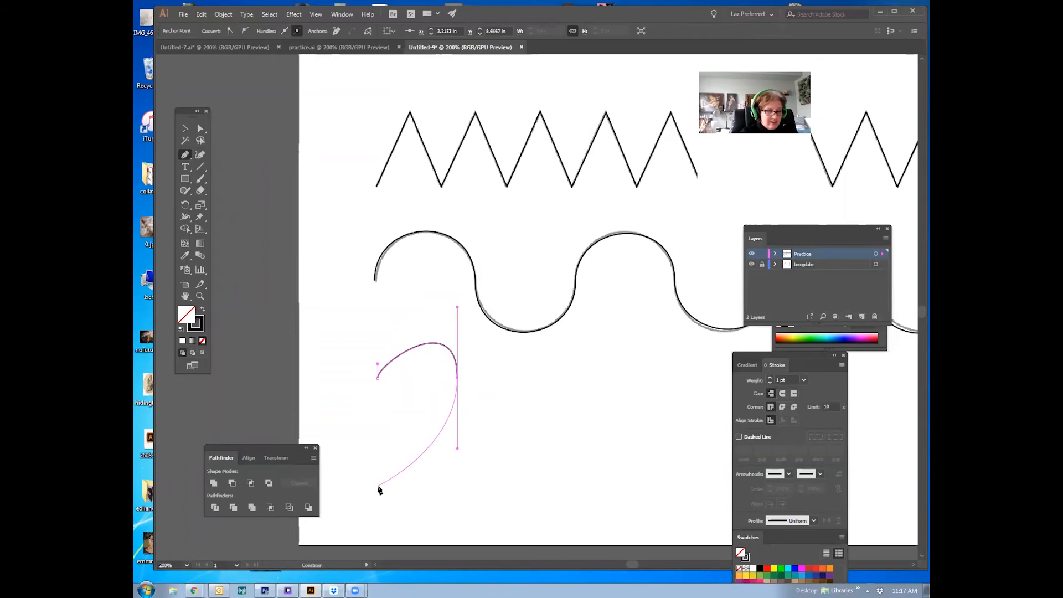
# Undo the lopsided practice arch below the wave, clear the selection and return to the Pen tool
pyautogui.rightClick(474, 438)
pyautogui.rightClick(423, 452)
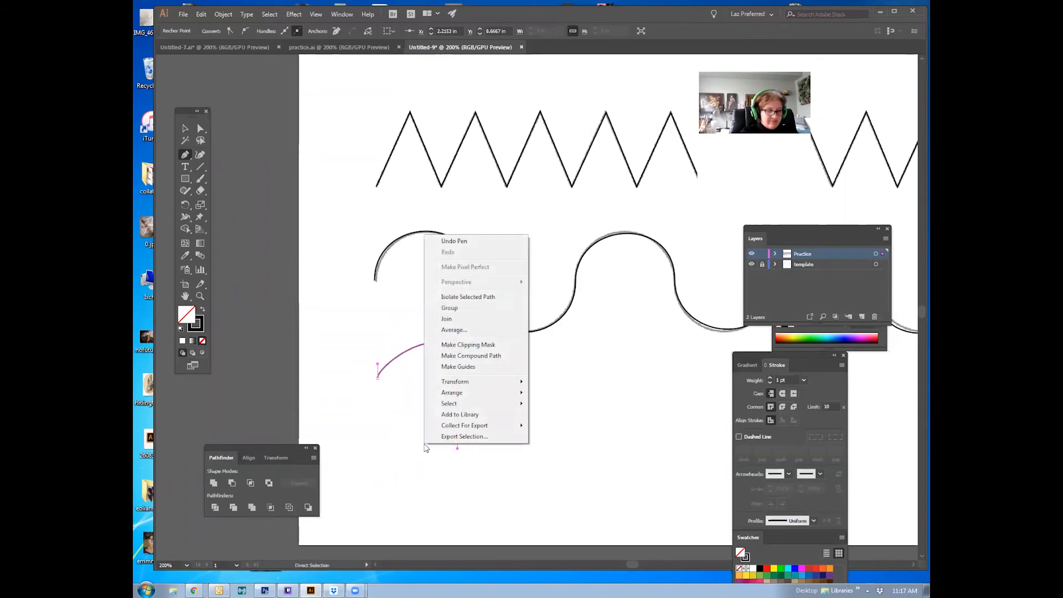
pyautogui.click(622, 445)
pyautogui.hotkey('ctrl', 'z')
pyautogui.rightClick(514, 423)
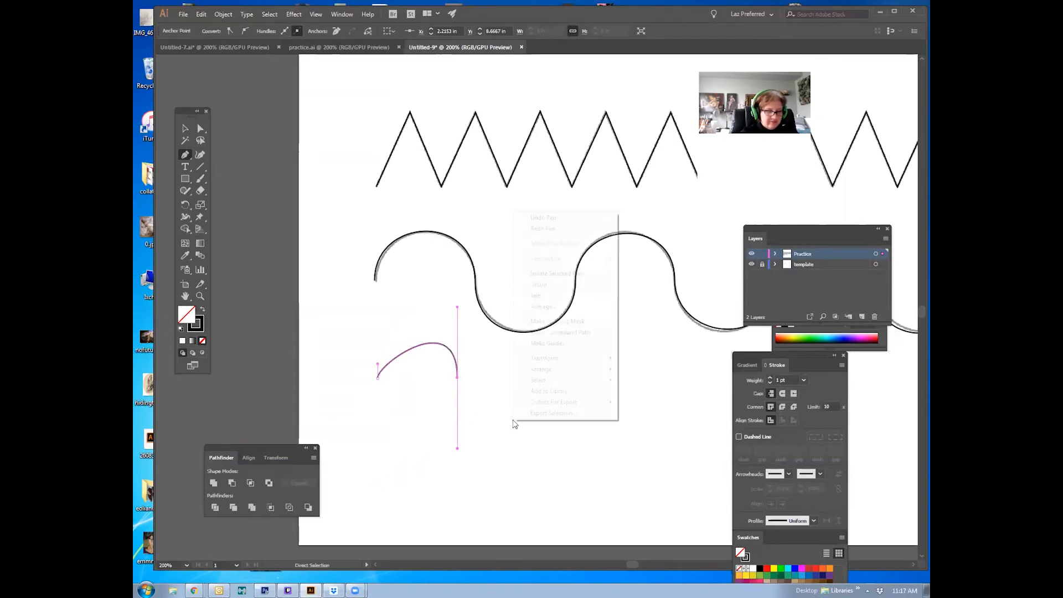
pyautogui.rightClick(488, 430)
pyautogui.click(384, 432)
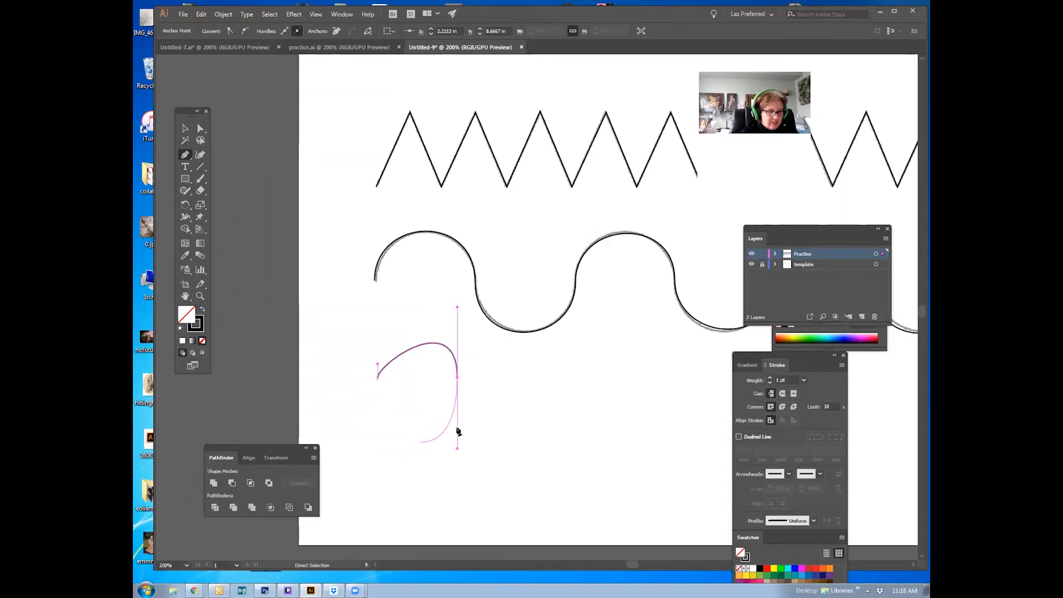
pyautogui.hotkey('ctrl', 'z')
pyautogui.click(185, 131)
pyautogui.click(307, 239)
pyautogui.click(186, 155)
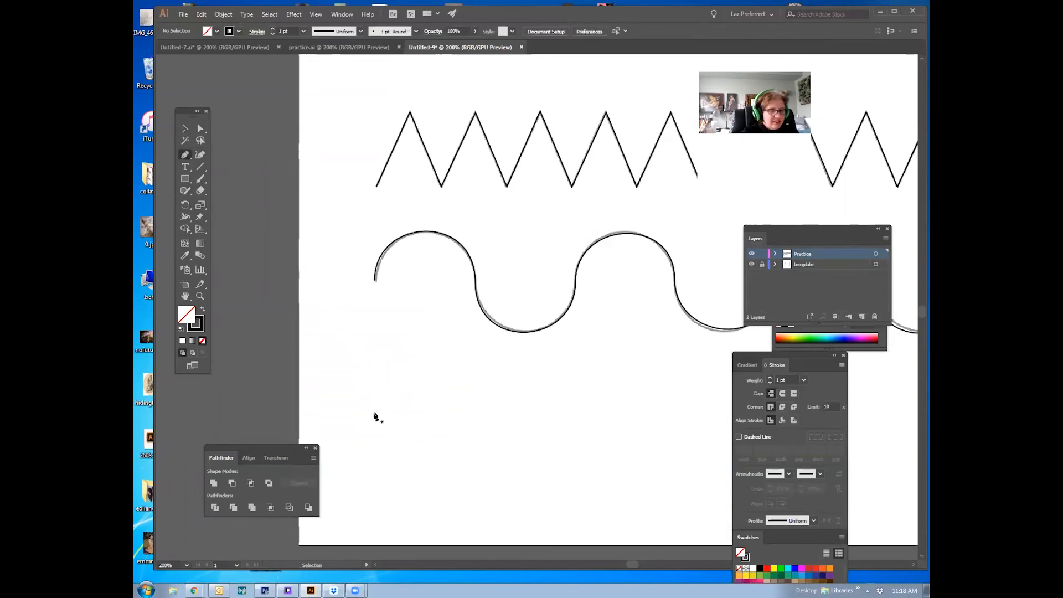
# Draw an arch below the wave's start with a short vertical start handle and a long end handle, and deselect it
pyautogui.moveTo(376, 359); pyautogui.dragTo(373, 349)
pyautogui.moveTo(444, 368); pyautogui.dragTo(444, 456)
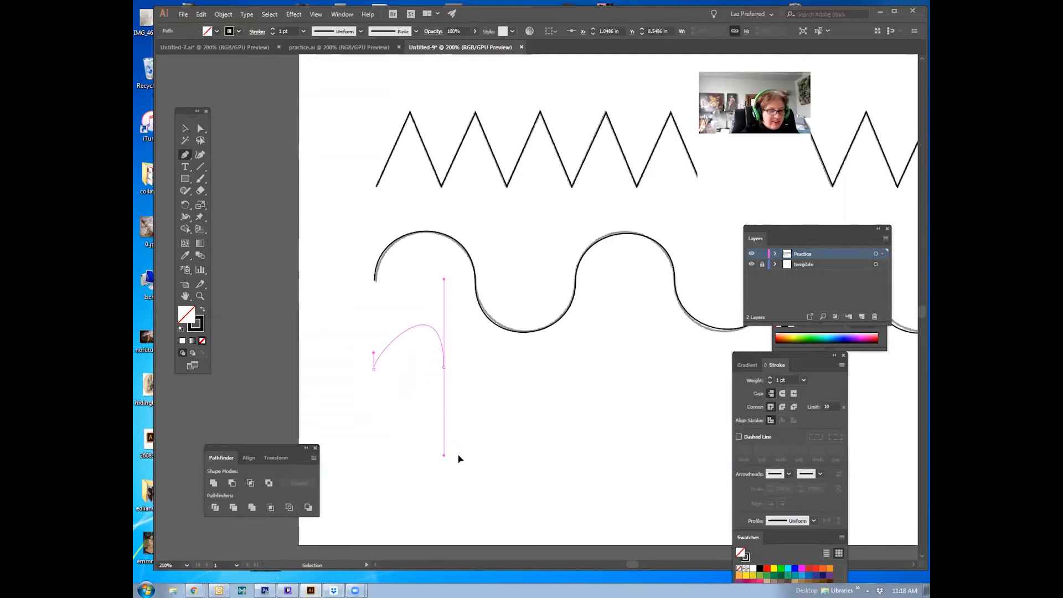
pyautogui.keyDown('ctrl'); pyautogui.rightClick(464, 424); pyautogui.keyUp('ctrl')
pyautogui.keyDown('ctrl'); pyautogui.click(435, 428); pyautogui.keyUp('ctrl')
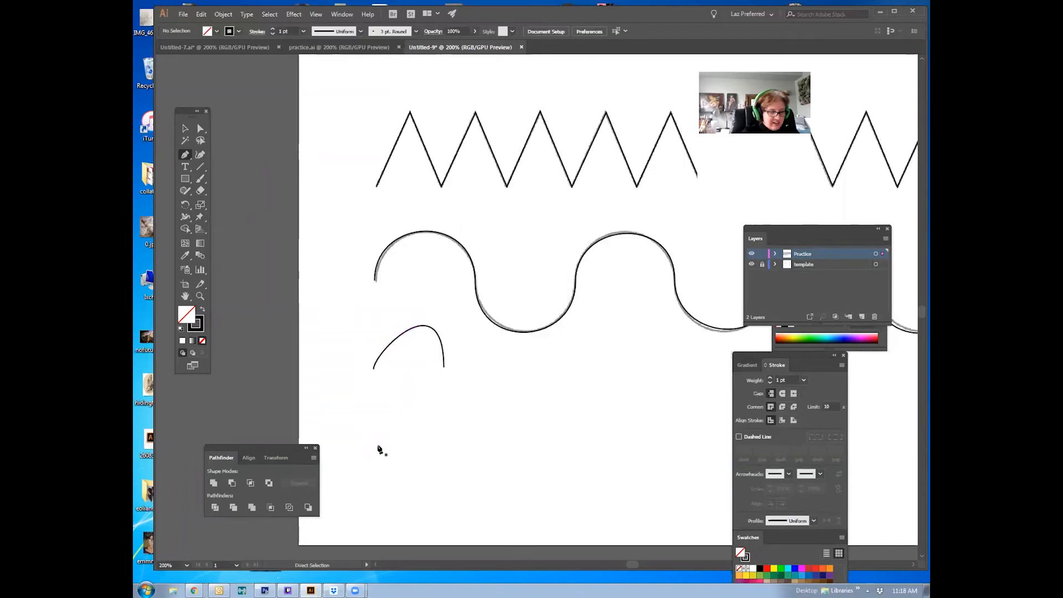
# Draw a second arch beneath the lopsided one with a long vertical start handle and a short end handle, and deselect it
pyautogui.moveTo(379, 430); pyautogui.dragTo(379, 376)
pyautogui.moveTo(453, 441); pyautogui.dragTo(455, 472)
pyautogui.keyDown('ctrl'); pyautogui.click(454, 476); pyautogui.keyUp('ctrl')
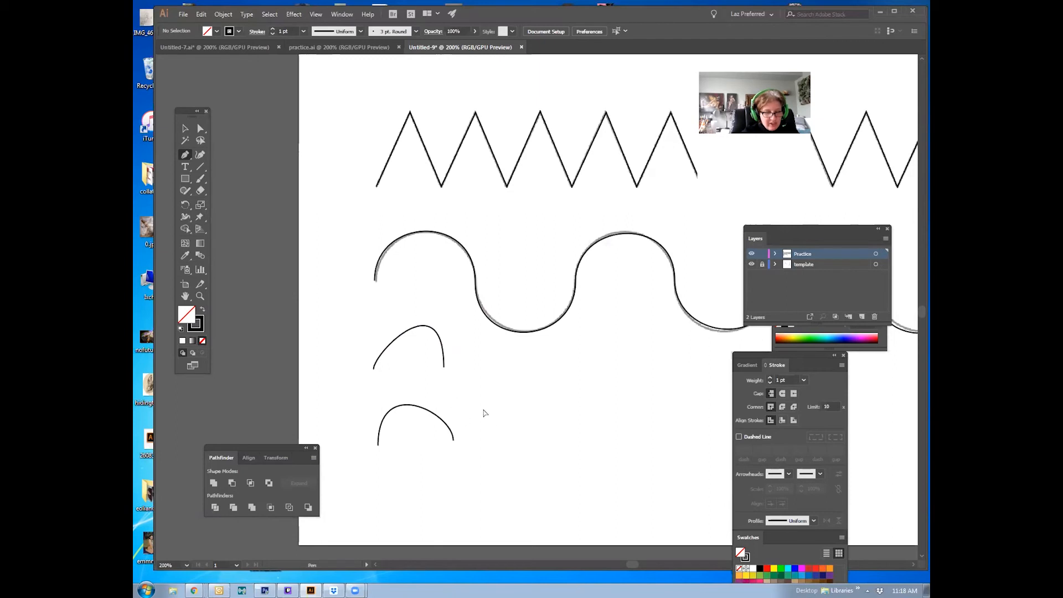
# Draw a symmetrical arch beside the second practice arch, giving both end points vertical handles of about equal length
pyautogui.moveTo(501, 440); pyautogui.dragTo(499, 381)
pyautogui.click(579, 441)
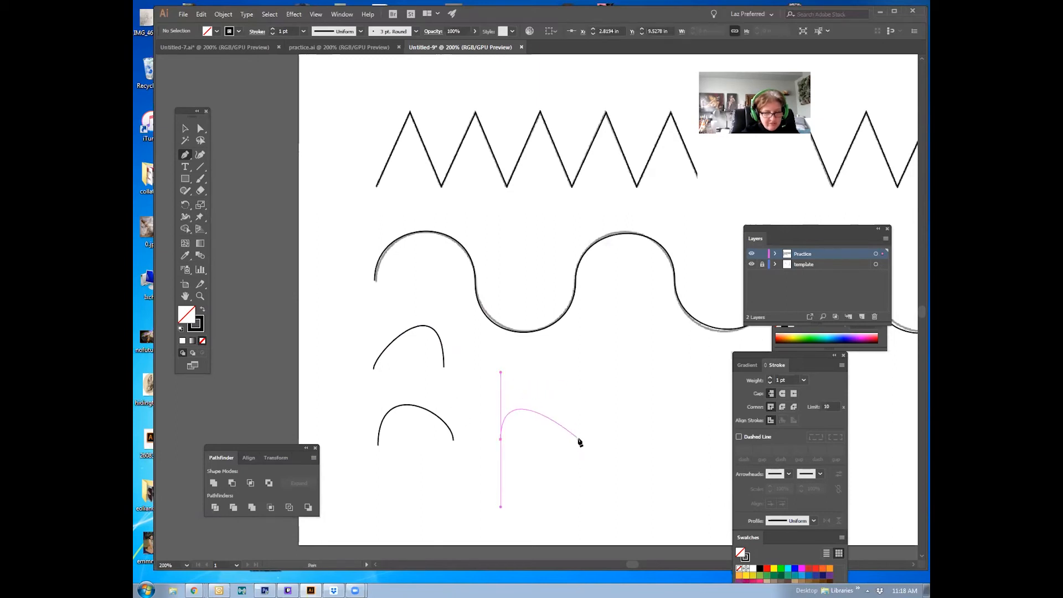
pyautogui.moveTo(579, 442); pyautogui.dragTo(580, 503)
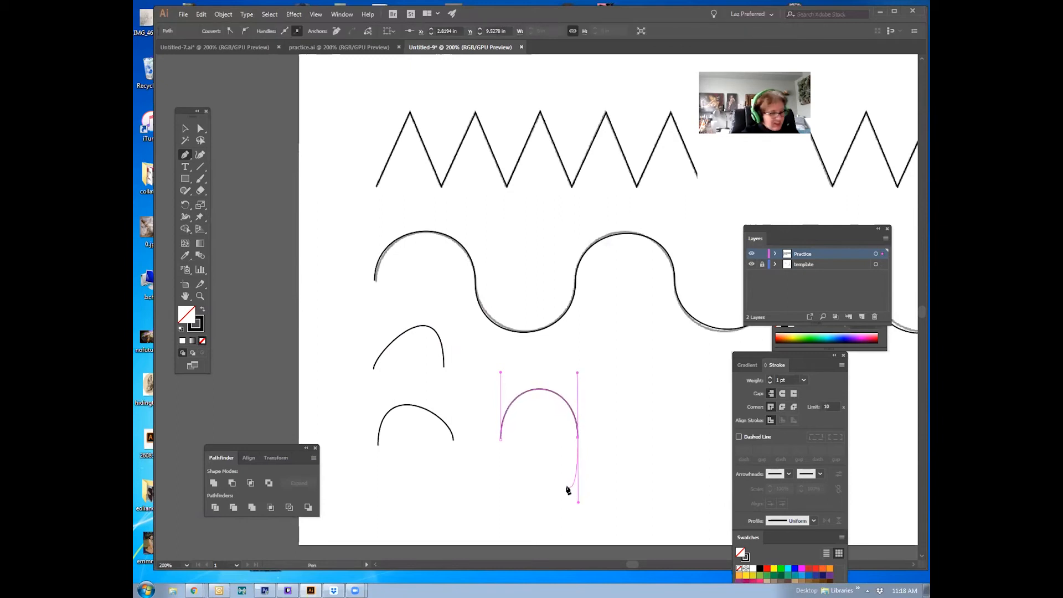
pyautogui.press('ctrl')
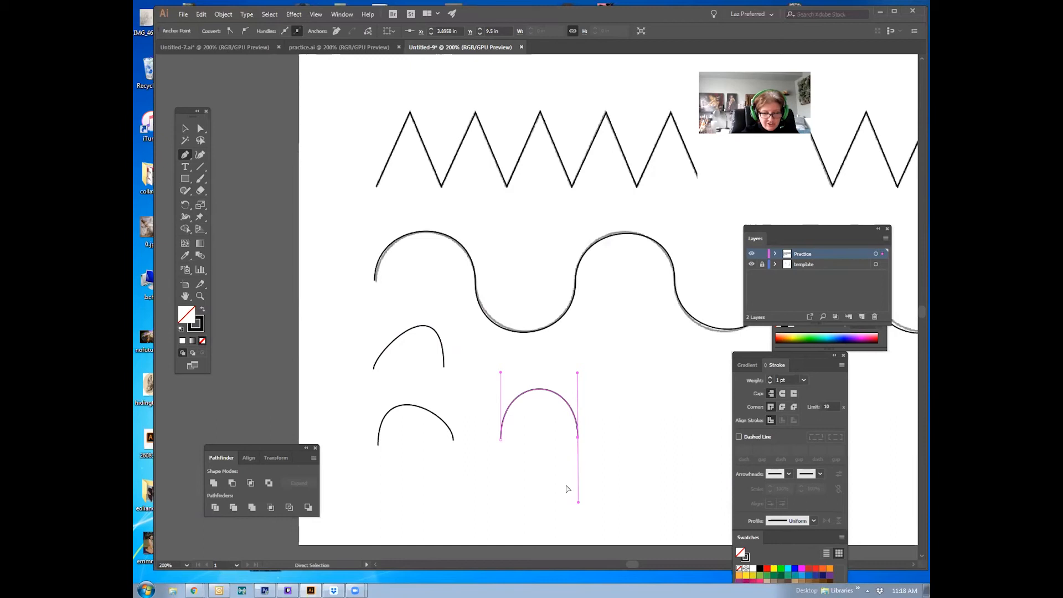
# Deselect the symmetrical arch and adjust the lower handle of the wave trace's second anchor point with Direct Selection
pyautogui.keyDown('ctrl'); pyautogui.click(567, 489); pyautogui.keyUp('ctrl')
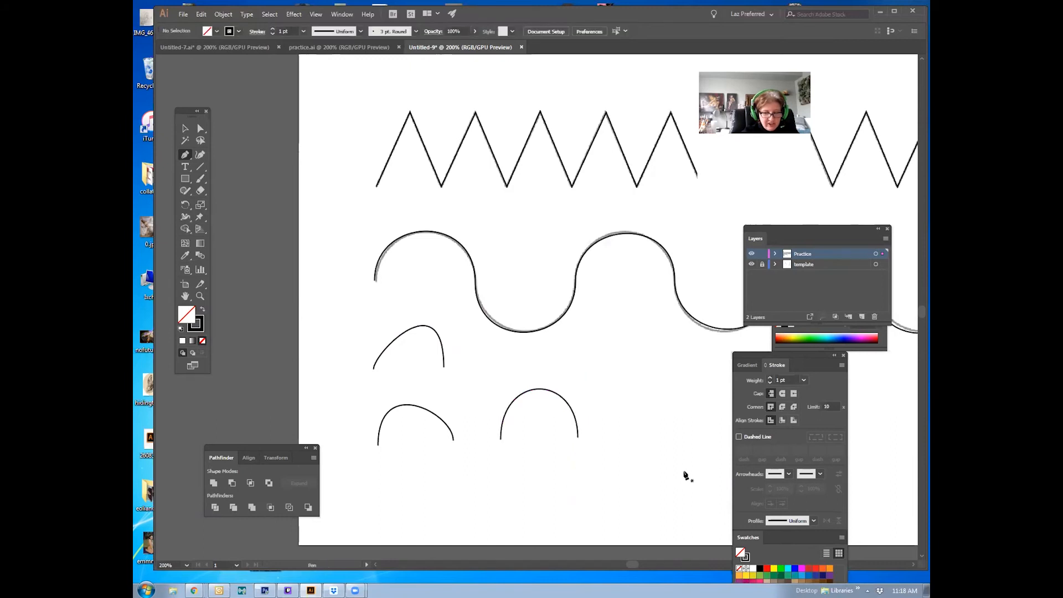
pyautogui.press('v')
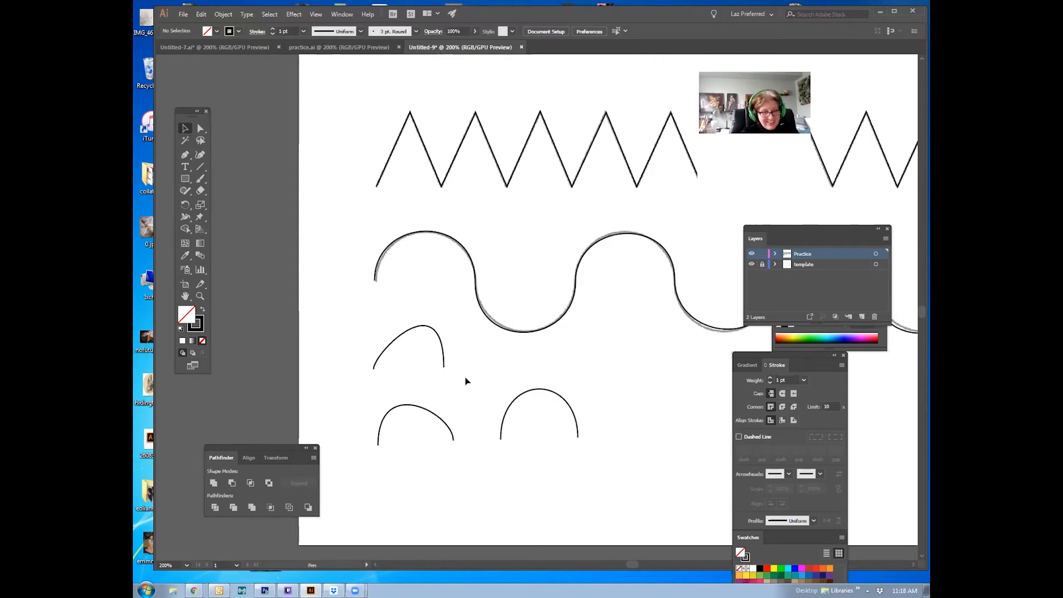
pyautogui.moveTo(459, 469); pyautogui.dragTo(452, 464)
pyautogui.click(482, 391)
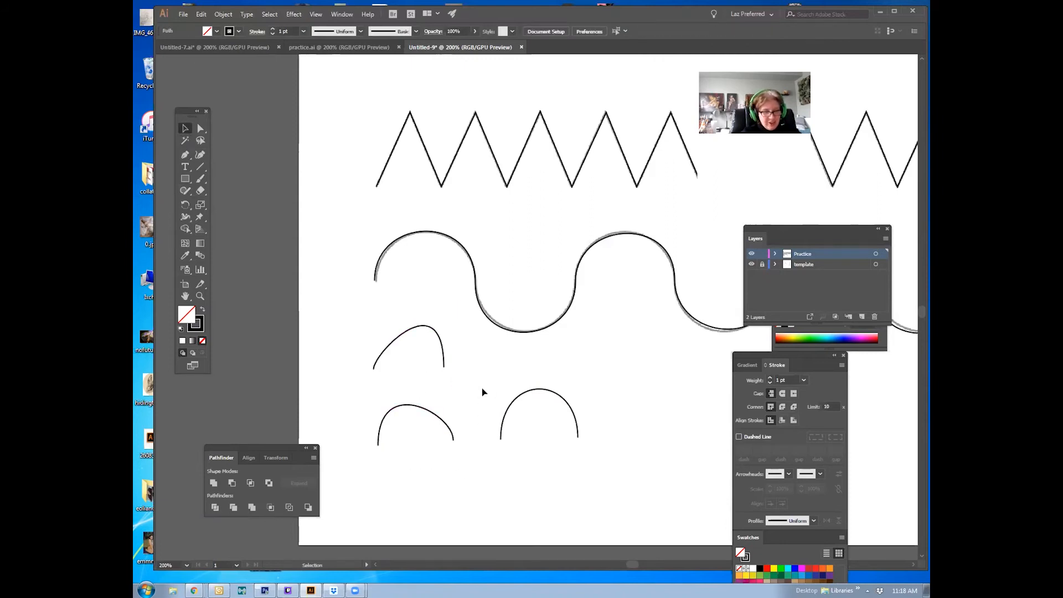
pyautogui.click(485, 320)
pyautogui.click(201, 128)
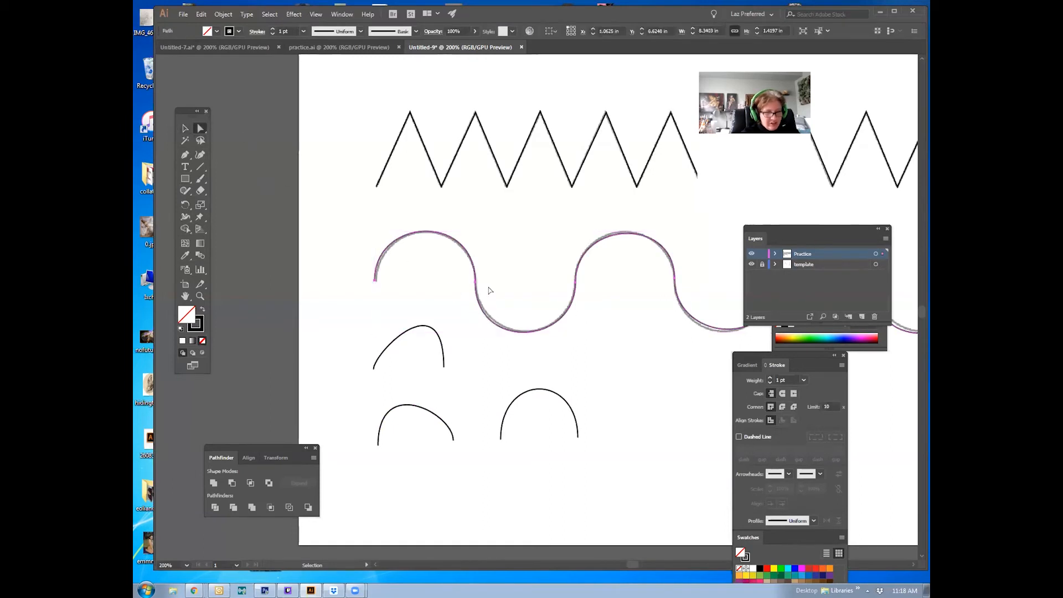
pyautogui.click(475, 282)
pyautogui.moveTo(475, 351); pyautogui.dragTo(475, 348)
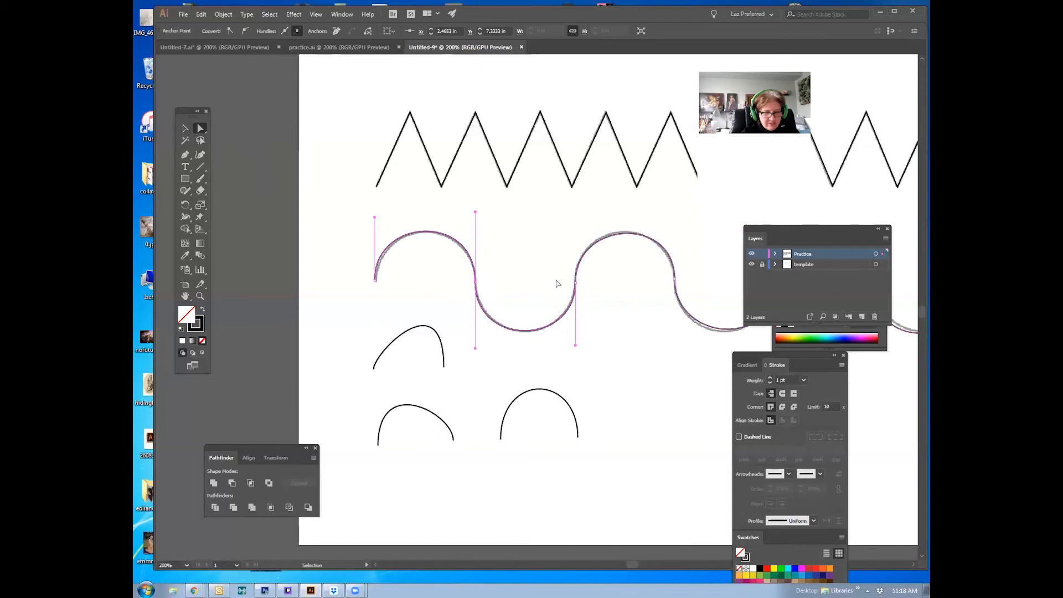
# Nudge the wave trace's third and first anchor points to fit the template line
pyautogui.click(576, 286)
pyautogui.click(576, 284)
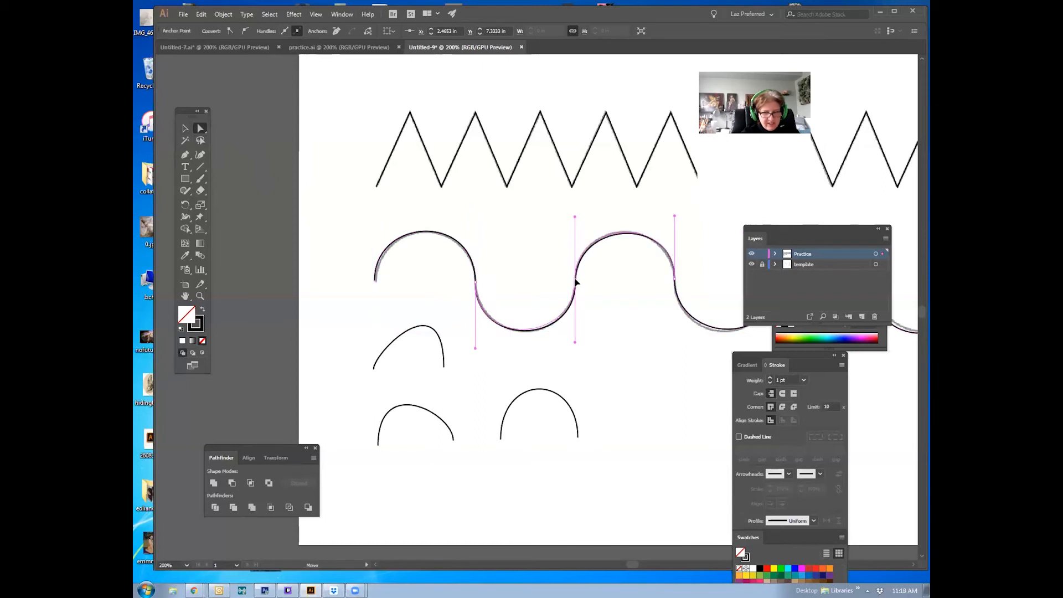
pyautogui.click(496, 282)
pyautogui.click(376, 280)
pyautogui.moveTo(376, 280); pyautogui.dragTo(377, 281)
# Shorten the upper handle of the wave trace's second anchor so the first hump follows the template, and deselect the path
pyautogui.click(449, 271)
pyautogui.click(473, 263)
pyautogui.click(474, 215)
pyautogui.moveTo(474, 216); pyautogui.dragTo(474, 217)
pyautogui.click(507, 244)
# Draw a circle about 1.33 in across beside the symmetrical arch and duplicate it horizontally so the two circles touch
pyautogui.moveTo(572, 322); pyautogui.dragTo(473, 262)
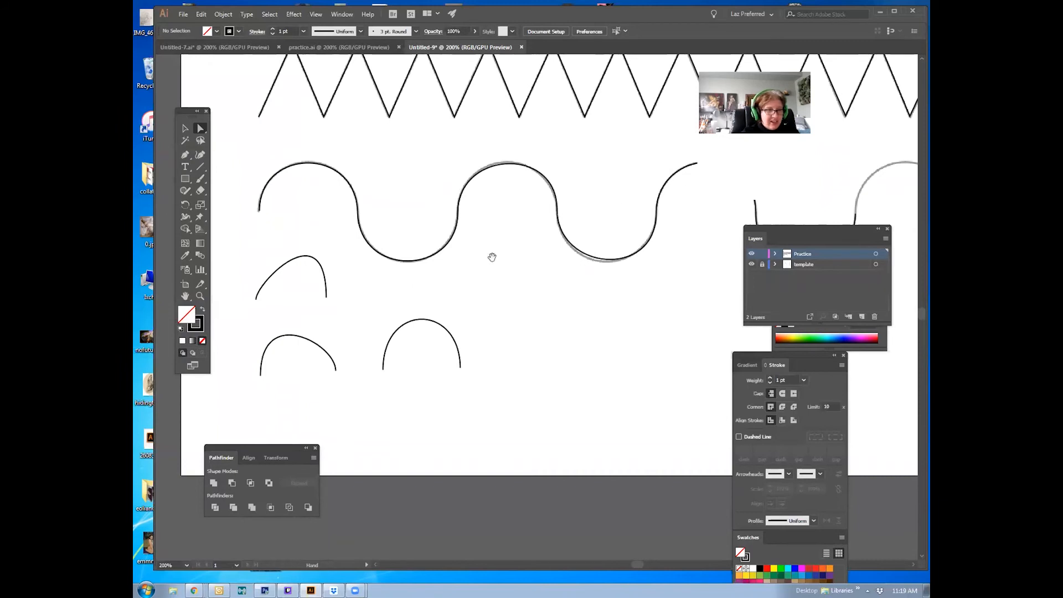
pyautogui.moveTo(356, 260); pyautogui.dragTo(301, 233)
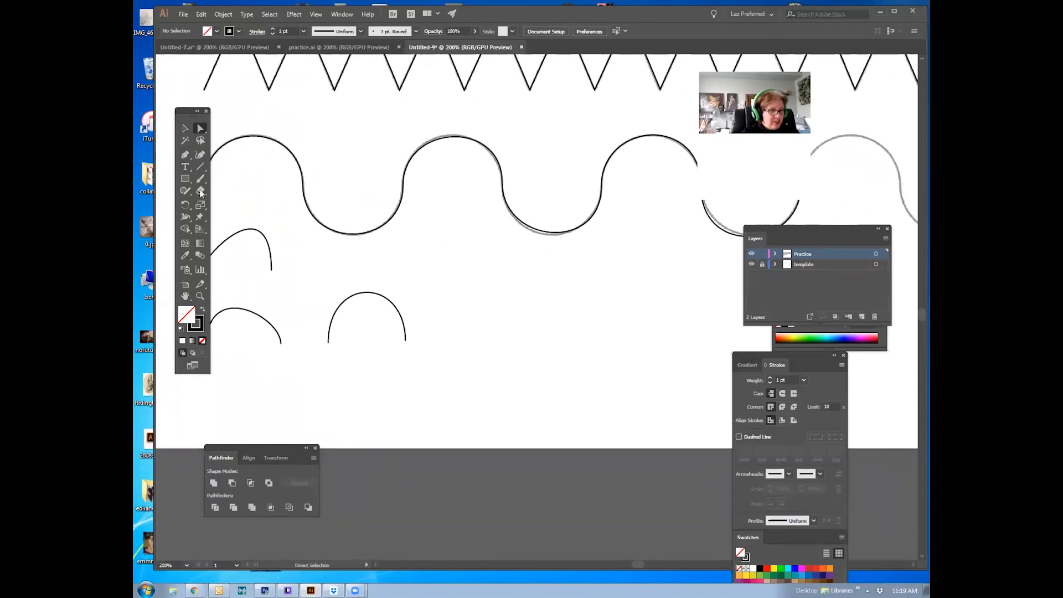
pyautogui.moveTo(185, 178); pyautogui.dragTo(224, 204)
pyautogui.moveTo(437, 298); pyautogui.dragTo(534, 395)
pyautogui.click(185, 128)
pyautogui.click(482, 338)
pyautogui.moveTo(440, 342); pyautogui.dragTo(535, 344)
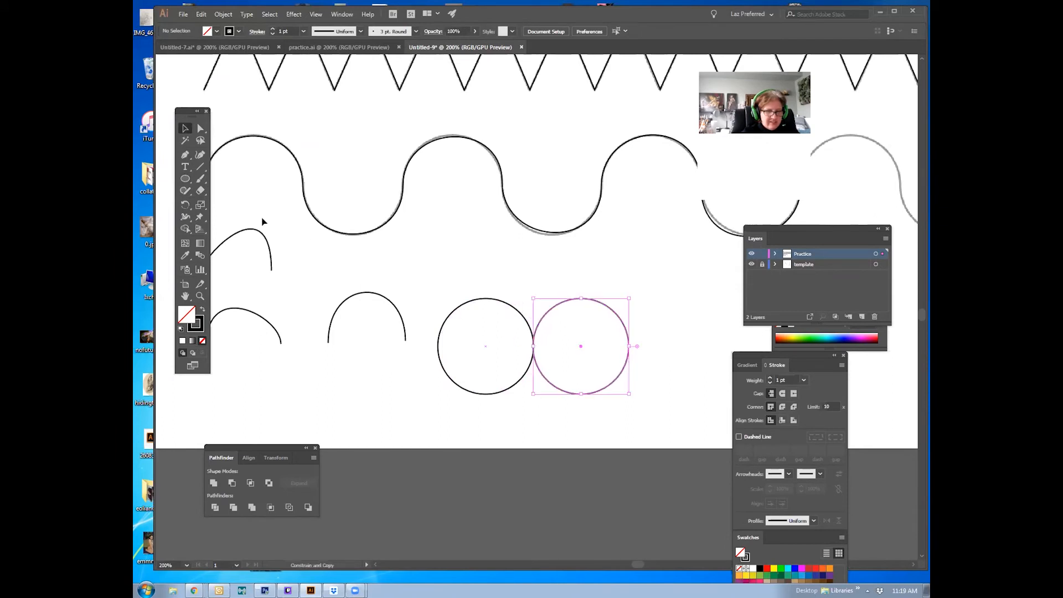
# Form a wave by deleting the first circle's bottom anchor and the second circle's top anchor, and remove both half circles
pyautogui.click(200, 128)
pyautogui.click(521, 292)
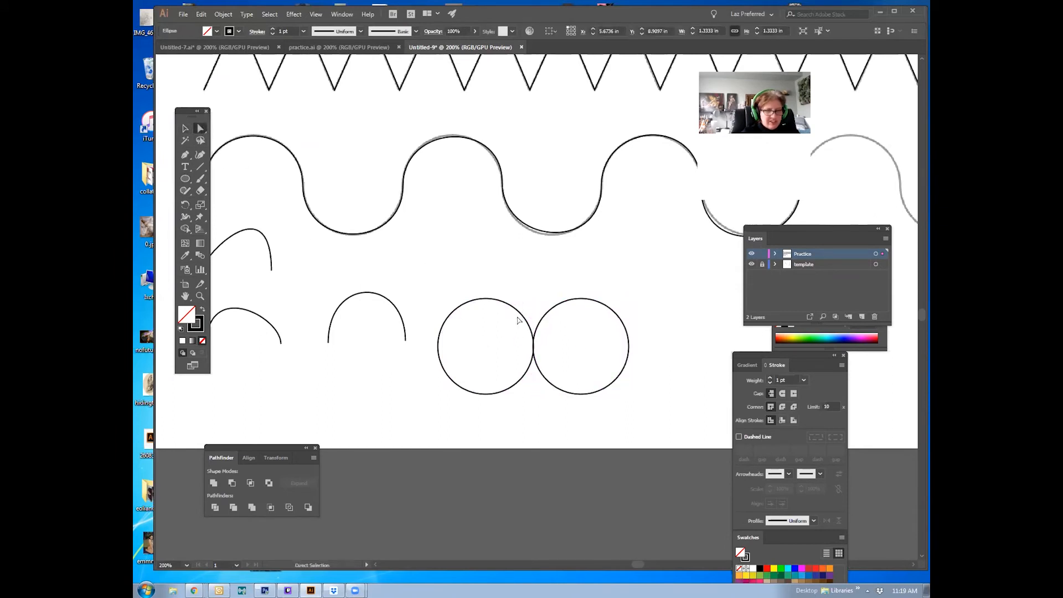
pyautogui.click(486, 396)
pyautogui.press('Delete')
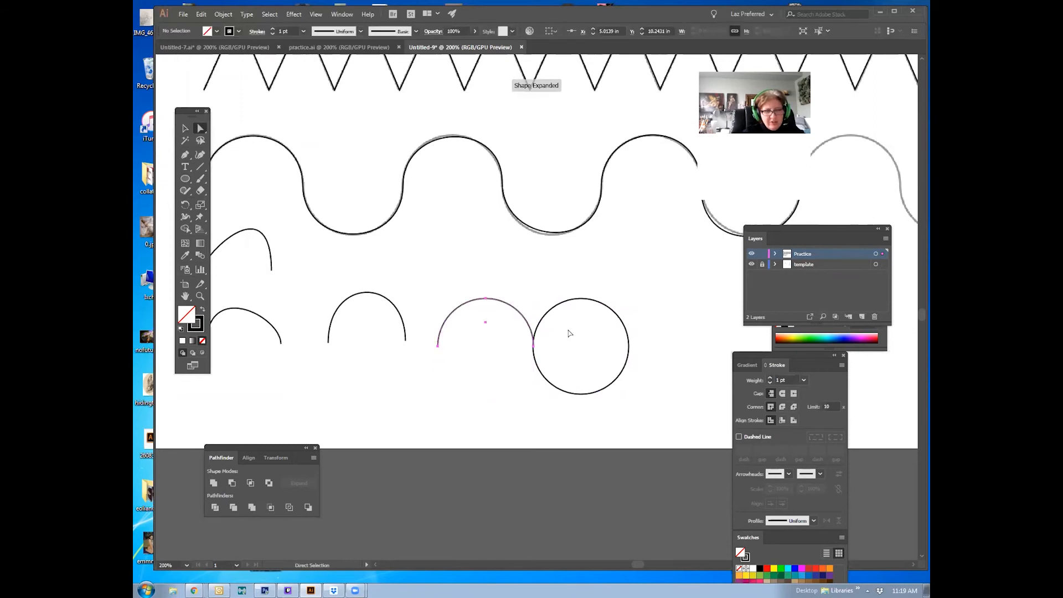
pyautogui.click(581, 299)
pyautogui.press('Delete')
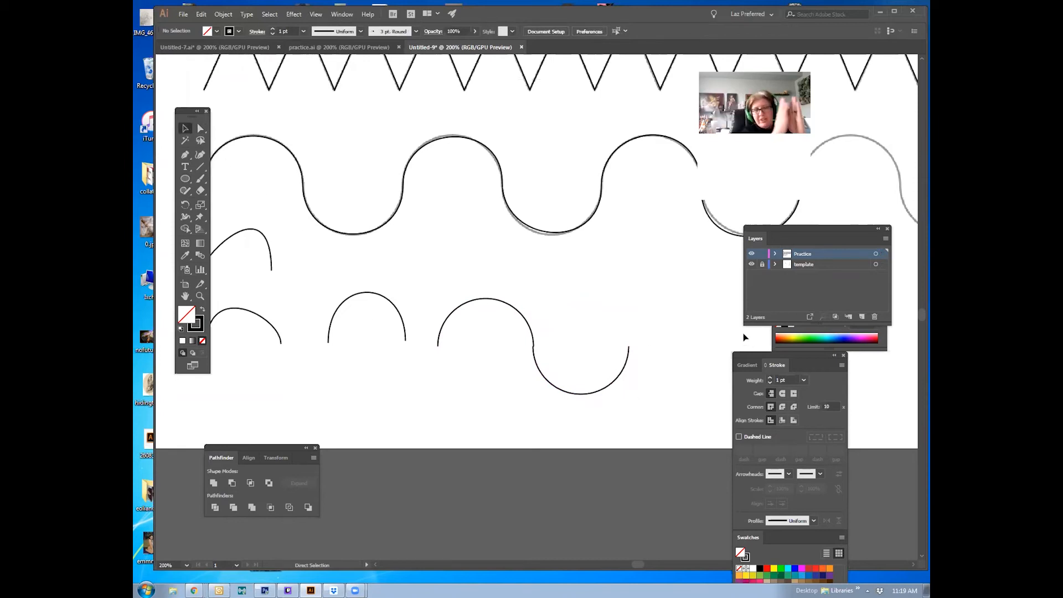
pyautogui.click(546, 330)
pyautogui.press('Delete')
# Draw a long winding freeform path of smooth anchor points below and beside the practice arches with the Pen tool
pyautogui.moveTo(341, 243); pyautogui.dragTo(447, 304)
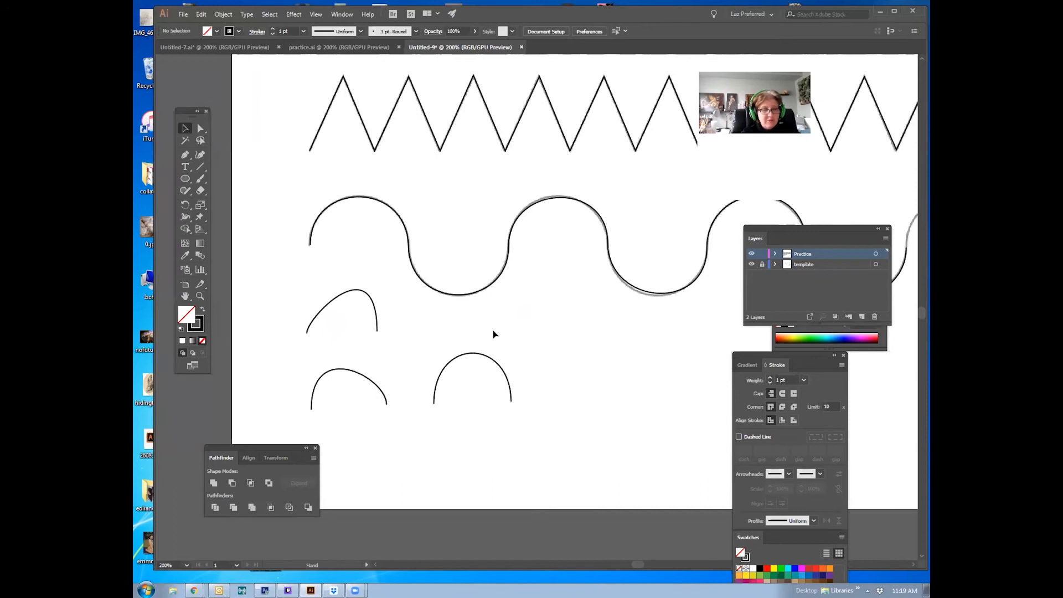
pyautogui.moveTo(417, 302); pyautogui.dragTo(396, 267)
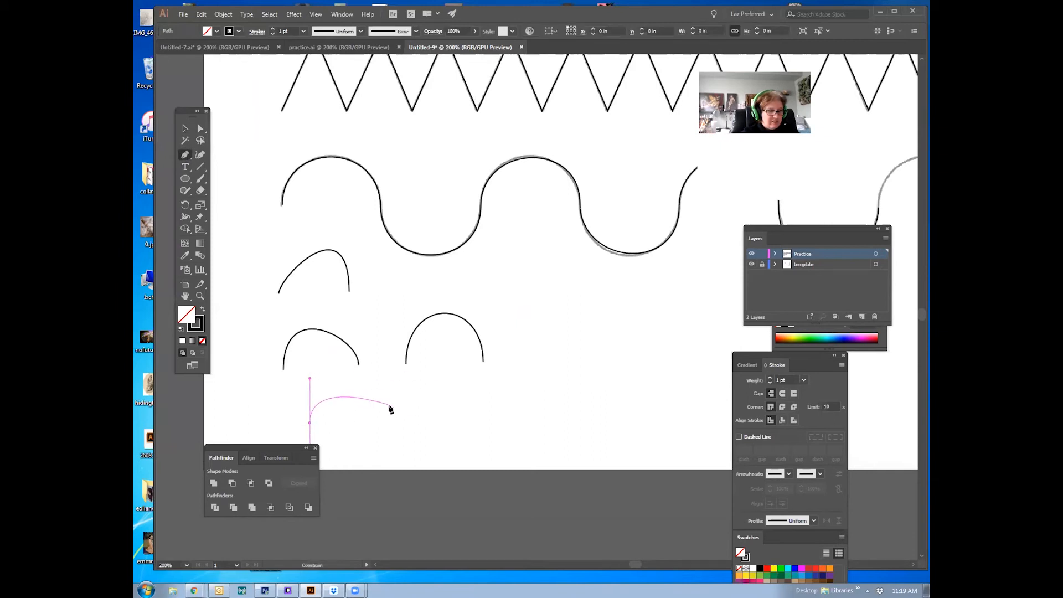
pyautogui.moveTo(393, 420); pyautogui.dragTo(440, 469)
pyautogui.moveTo(477, 388); pyautogui.dragTo(539, 373)
pyautogui.moveTo(532, 420); pyautogui.dragTo(606, 441)
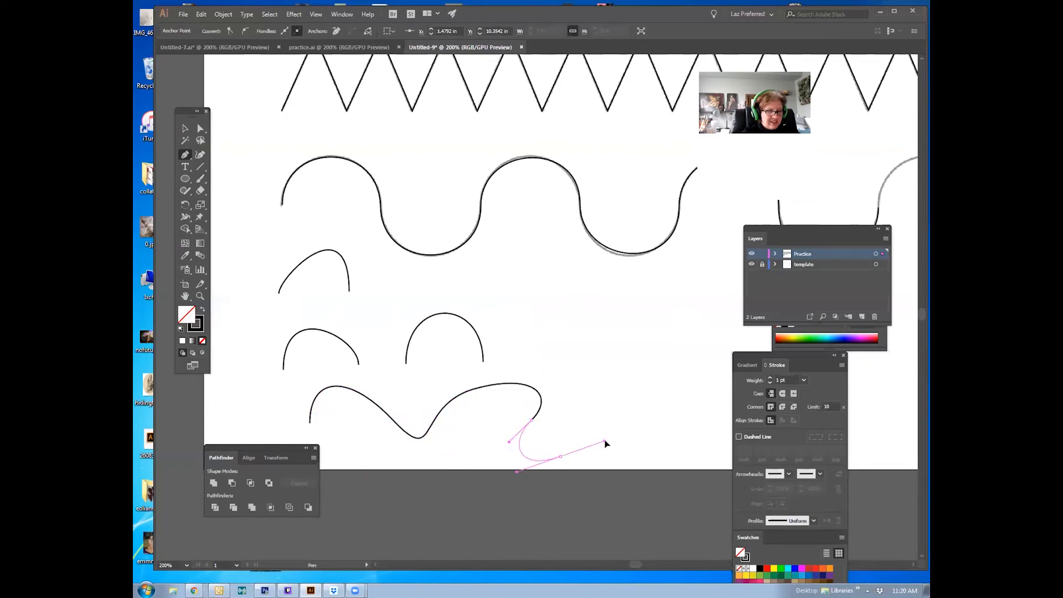
pyautogui.moveTo(598, 395); pyautogui.dragTo(573, 366)
pyautogui.moveTo(561, 328); pyautogui.dragTo(684, 261)
pyautogui.moveTo(706, 261); pyautogui.dragTo(740, 319)
pyautogui.moveTo(728, 363); pyautogui.dragTo(677, 466)
pyautogui.moveTo(606, 471); pyautogui.dragTo(607, 466)
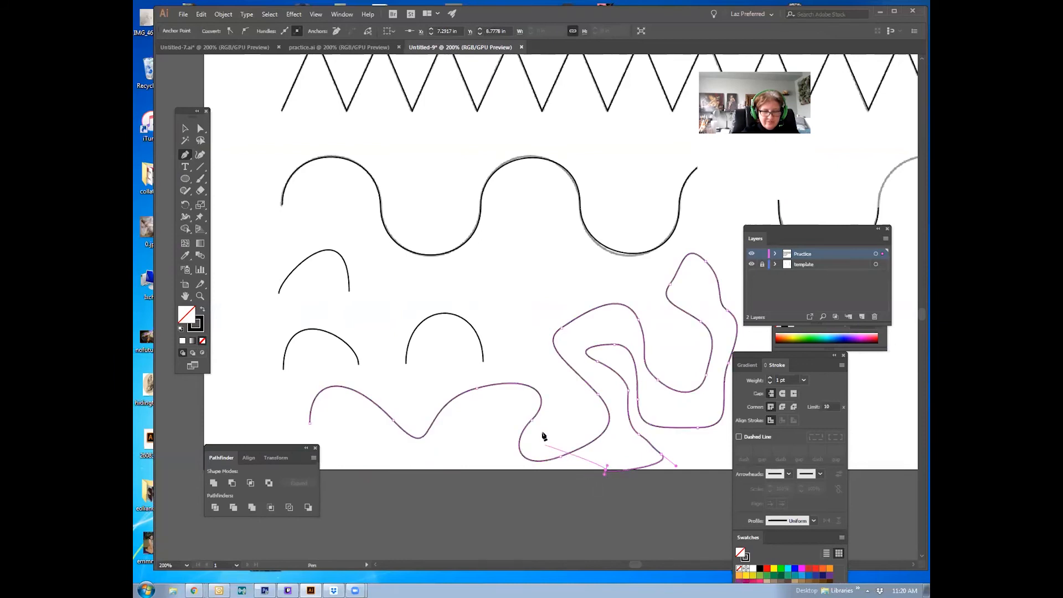
# Extend the winding path back so it crosses its own earlier curve, and delete the whole path
pyautogui.moveTo(470, 455); pyautogui.dragTo(480, 407)
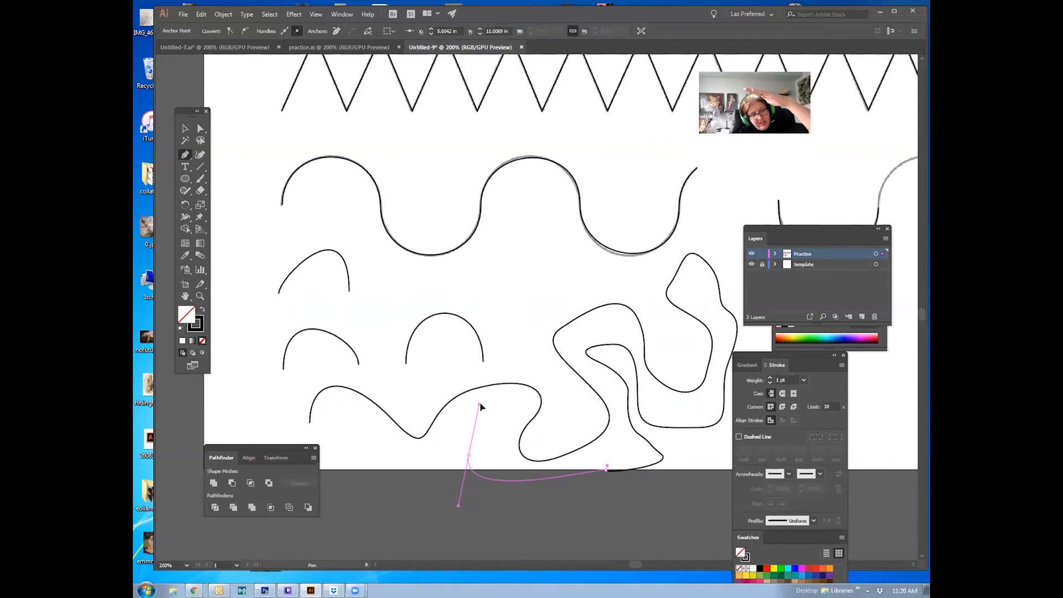
pyautogui.moveTo(480, 407); pyautogui.dragTo(481, 408)
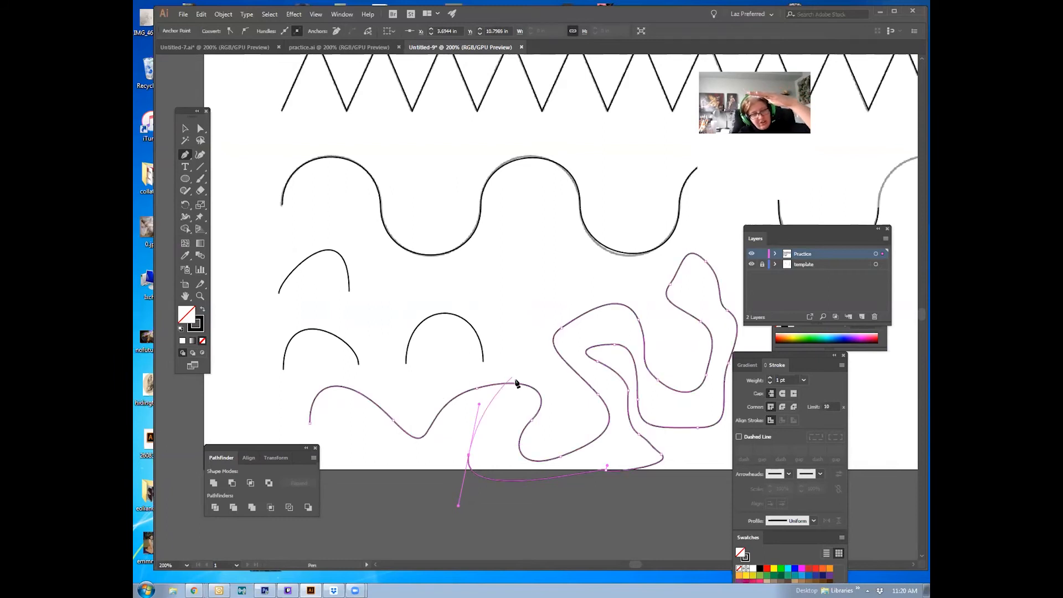
pyautogui.moveTo(552, 368); pyautogui.dragTo(569, 422)
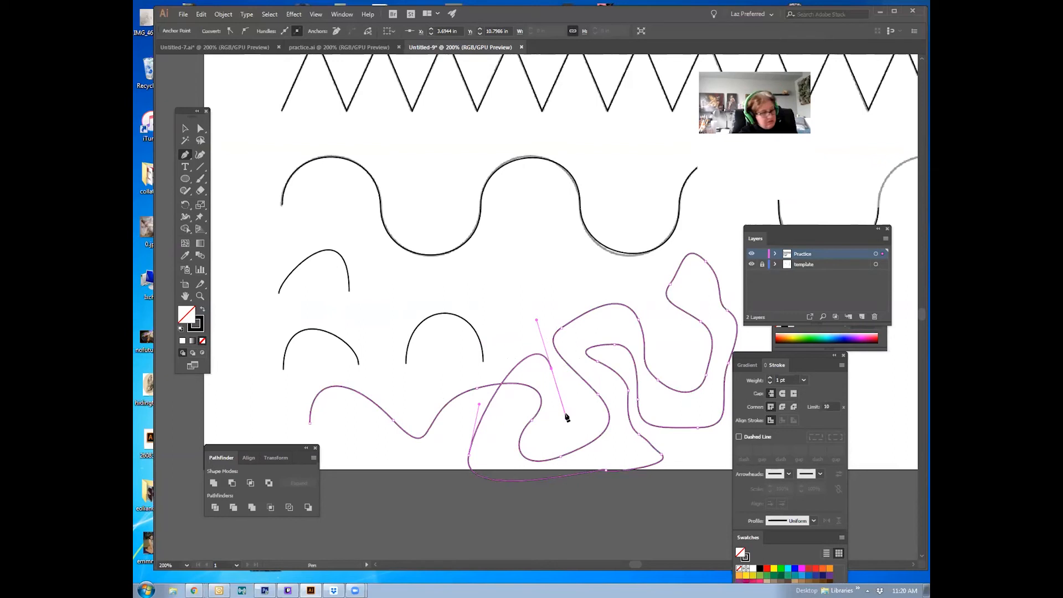
pyautogui.press('Delete')
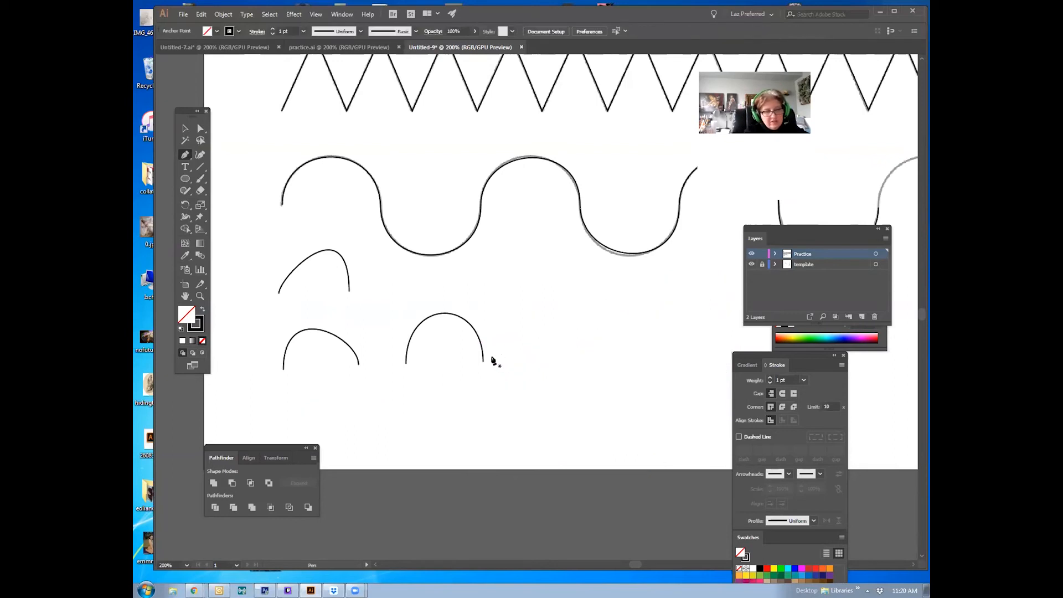
# Delete the wave trace and the three practice arches beneath it, keeping the zigzag
pyautogui.click(184, 128)
pyautogui.hotkey('ctrl', 'a')
pyautogui.press('Delete')
# Retrace the template wave from its start with five smooth Pen tool anchors, pulling near-vertical handles alternately up and down
pyautogui.moveTo(325, 192); pyautogui.dragTo(297, 288)
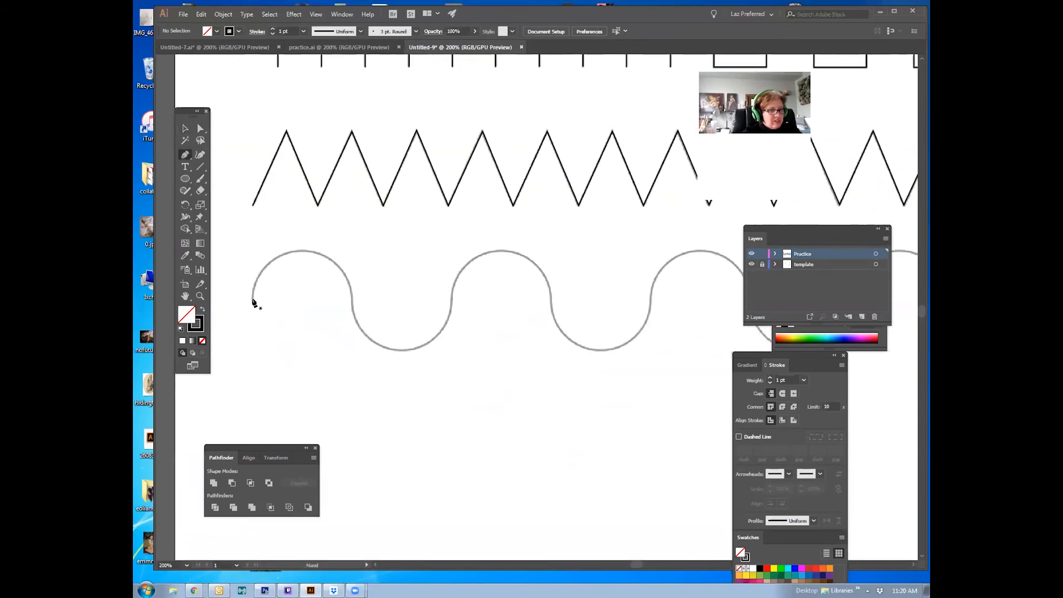
pyautogui.moveTo(249, 248); pyautogui.dragTo(250, 227)
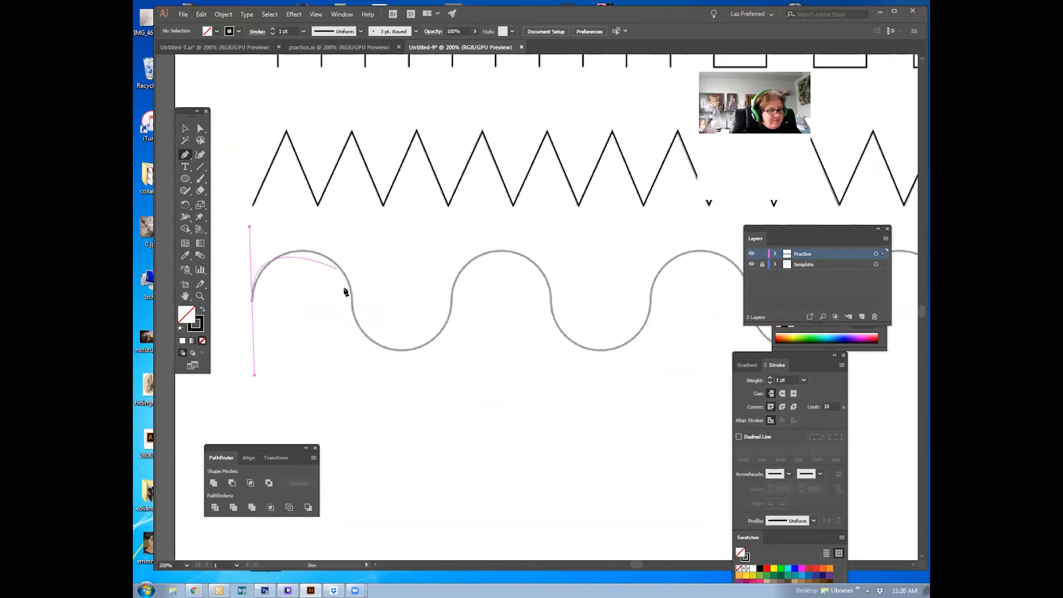
pyautogui.click(352, 307)
pyautogui.moveTo(352, 307); pyautogui.dragTo(361, 377)
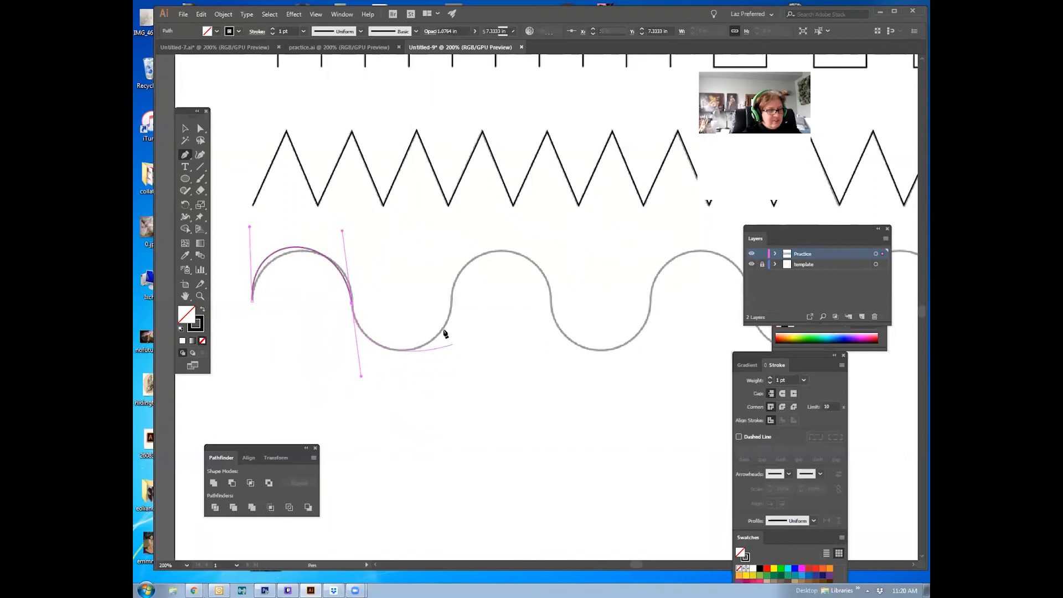
pyautogui.moveTo(453, 302); pyautogui.dragTo(455, 233)
pyautogui.moveTo(551, 304); pyautogui.dragTo(561, 387)
pyautogui.moveTo(651, 305); pyautogui.dragTo(659, 245)
# Continue the wave trace along the rest of the template with smooth anchors at the midpoints between crests and troughs
pyautogui.press('space')
pyautogui.moveTo(613, 282); pyautogui.dragTo(487, 262)
pyautogui.moveTo(626, 294); pyautogui.dragTo(529, 371)
pyautogui.press('space')
pyautogui.moveTo(588, 298); pyautogui.dragTo(591, 233)
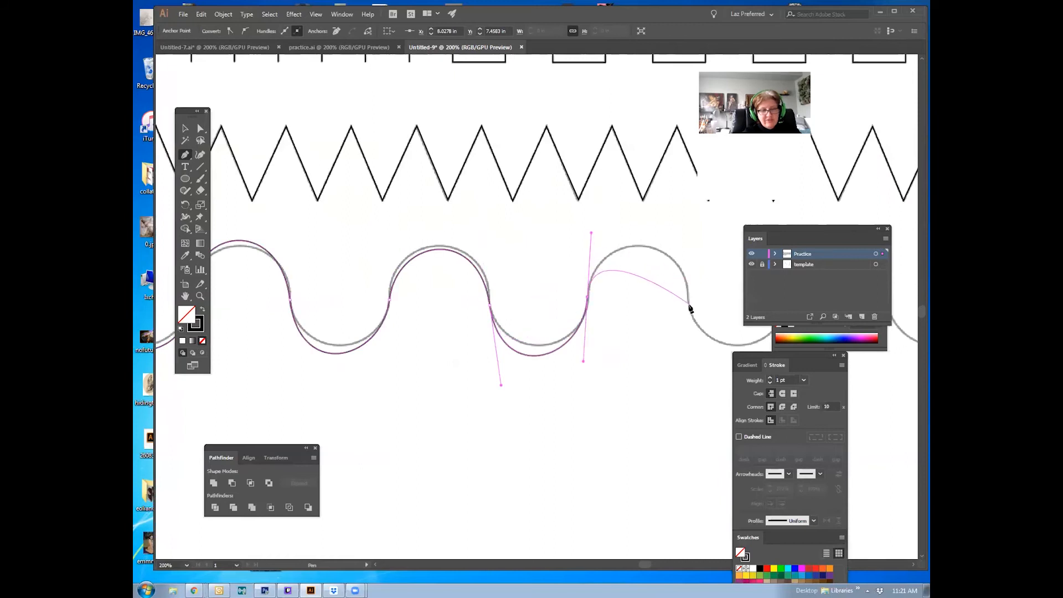
pyautogui.moveTo(687, 302); pyautogui.dragTo(687, 380)
pyautogui.moveTo(573, 363); pyautogui.dragTo(473, 377)
pyautogui.moveTo(515, 325); pyautogui.dragTo(621, 335)
# Shorten and straighten the upper handle of the new wave's first anchor so the hump fits the template
pyautogui.click(200, 128)
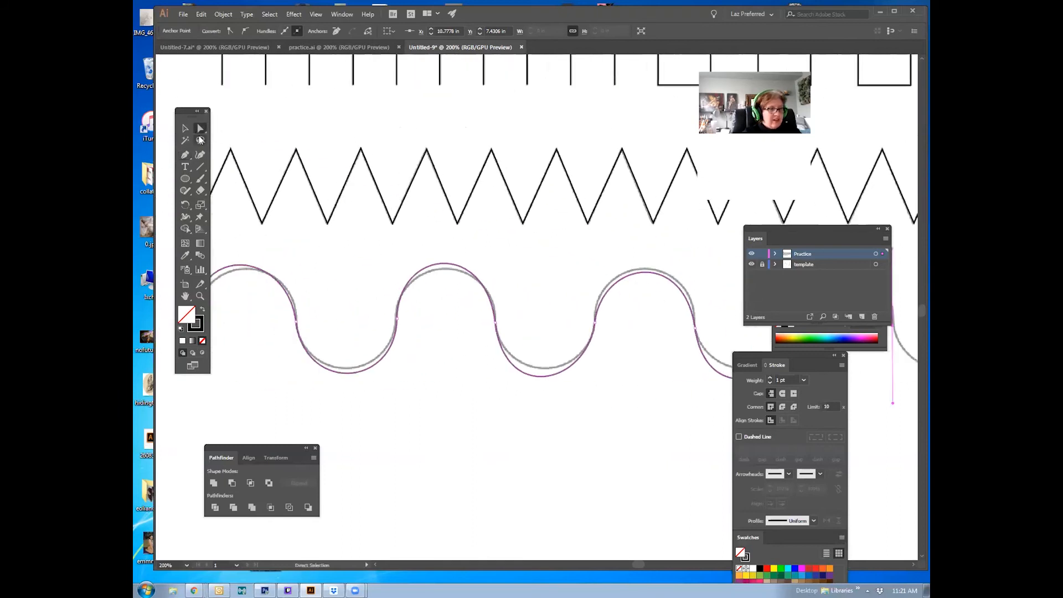
pyautogui.click(297, 259)
pyautogui.moveTo(275, 327); pyautogui.dragTo(373, 302)
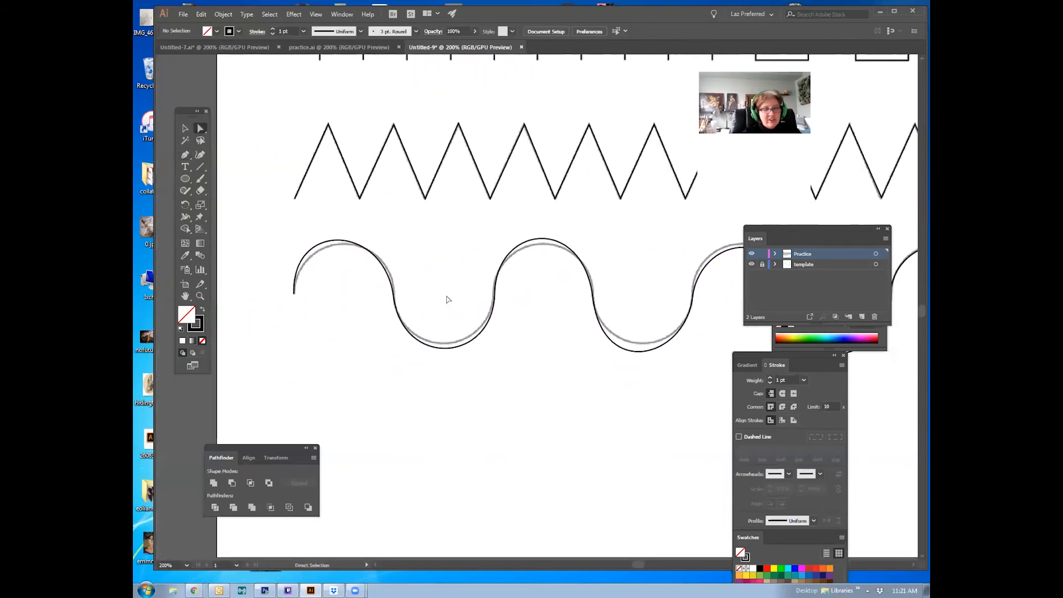
pyautogui.click(295, 293)
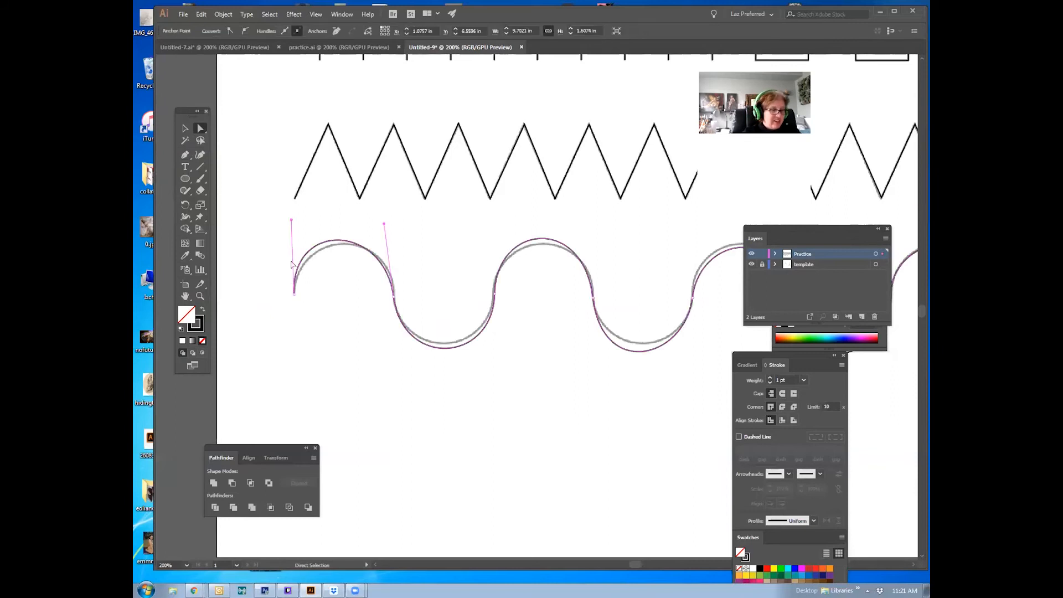
pyautogui.click(294, 230)
pyautogui.click(295, 293)
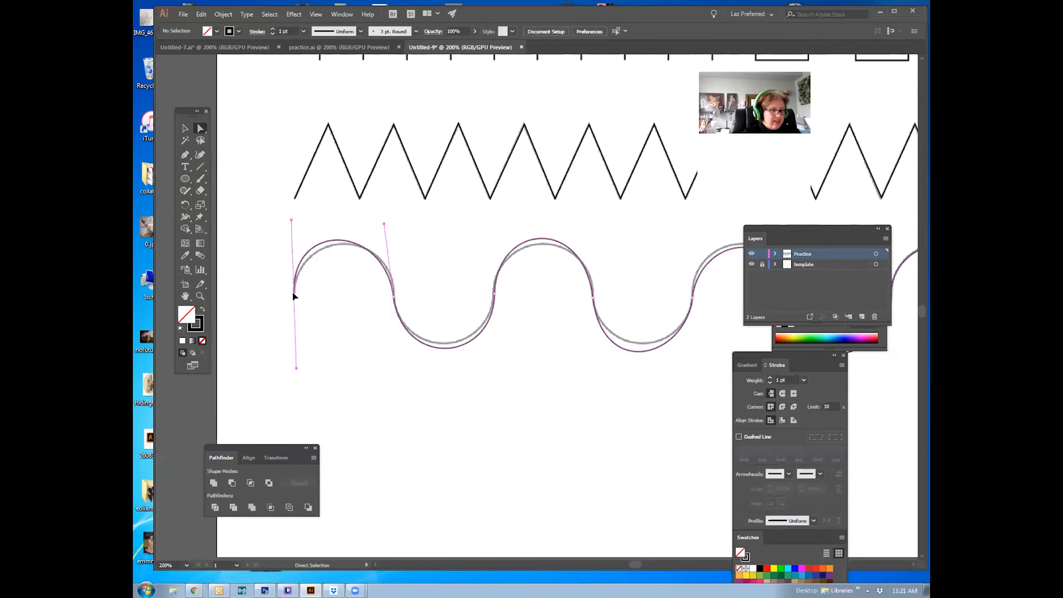
pyautogui.moveTo(292, 222); pyautogui.dragTo(298, 237)
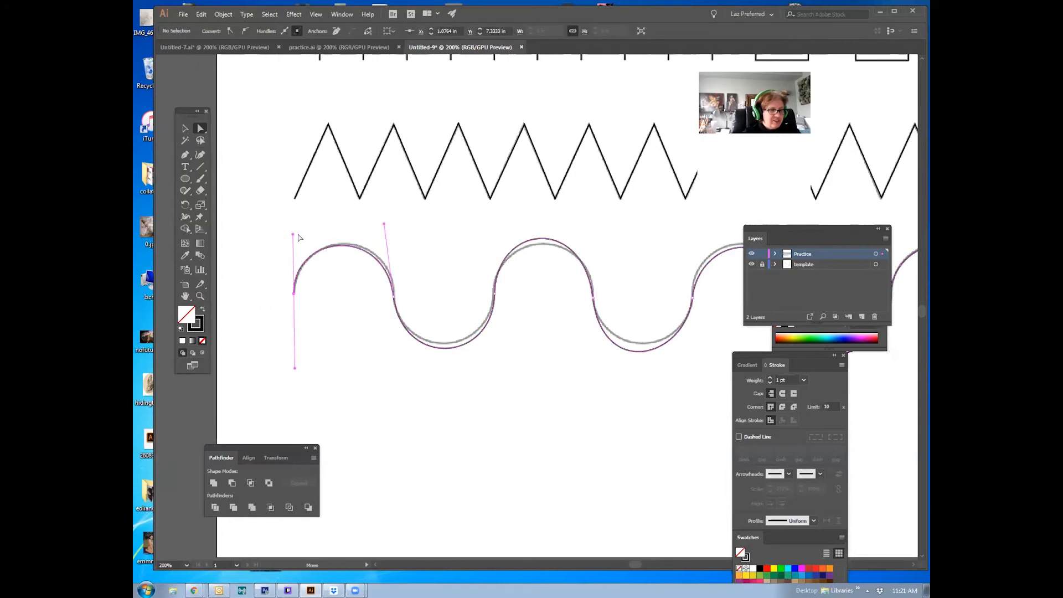
# Nudge the new wave's second anchor point slightly to fit the first hump to the template, and deselect the path
pyautogui.click(404, 299)
pyautogui.moveTo(393, 298); pyautogui.dragTo(398, 295)
pyautogui.click(410, 294)
# Try pulling handles from a new Pen tool anchor point in the empty area below the wave, and undo it
pyautogui.click(186, 155)
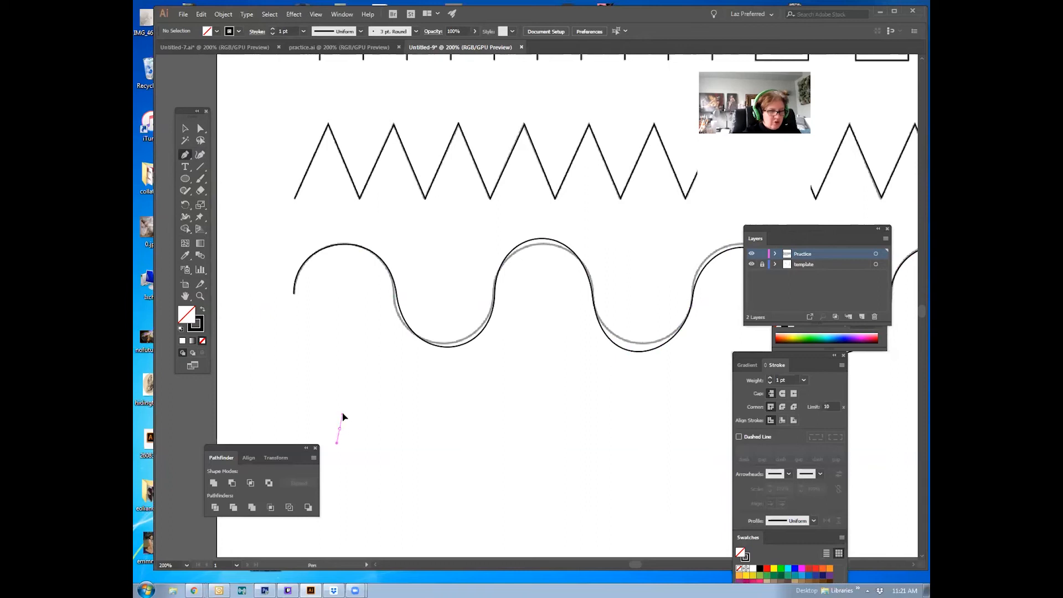
pyautogui.moveTo(335, 358); pyautogui.dragTo(335, 406)
pyautogui.moveTo(350, 364)
pyautogui.mouseDown()
pyautogui.moveTo(323, 375)
pyautogui.moveTo(355, 356)
pyautogui.moveTo(345, 377)
pyautogui.mouseUp()
pyautogui.hotkey('ctrl', 'z')
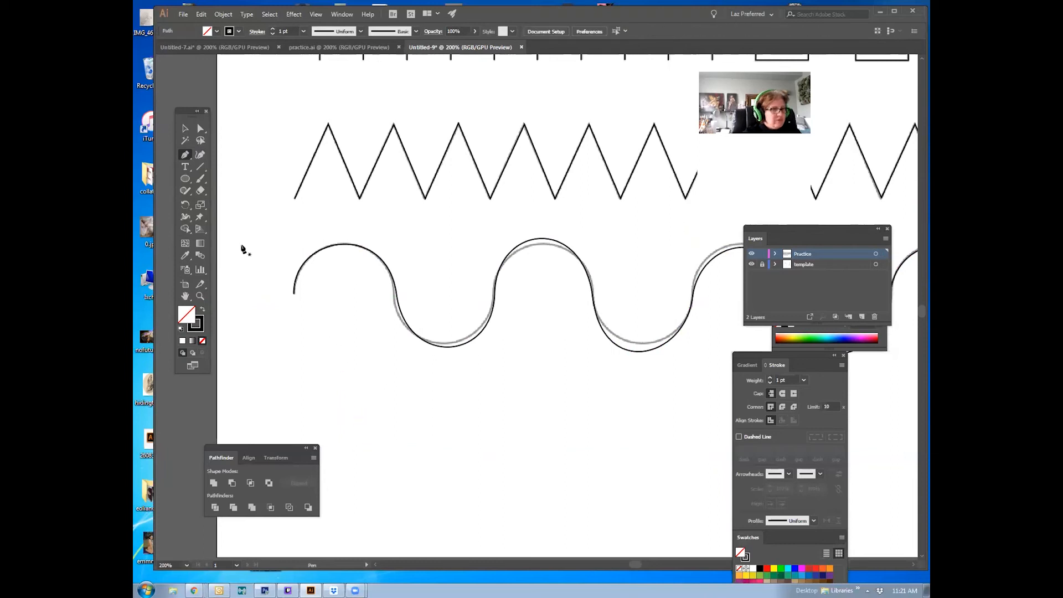
# Try placing a Pen tool anchor with vertical handles in the empty area below the wave, and undo it
pyautogui.click(188, 158)
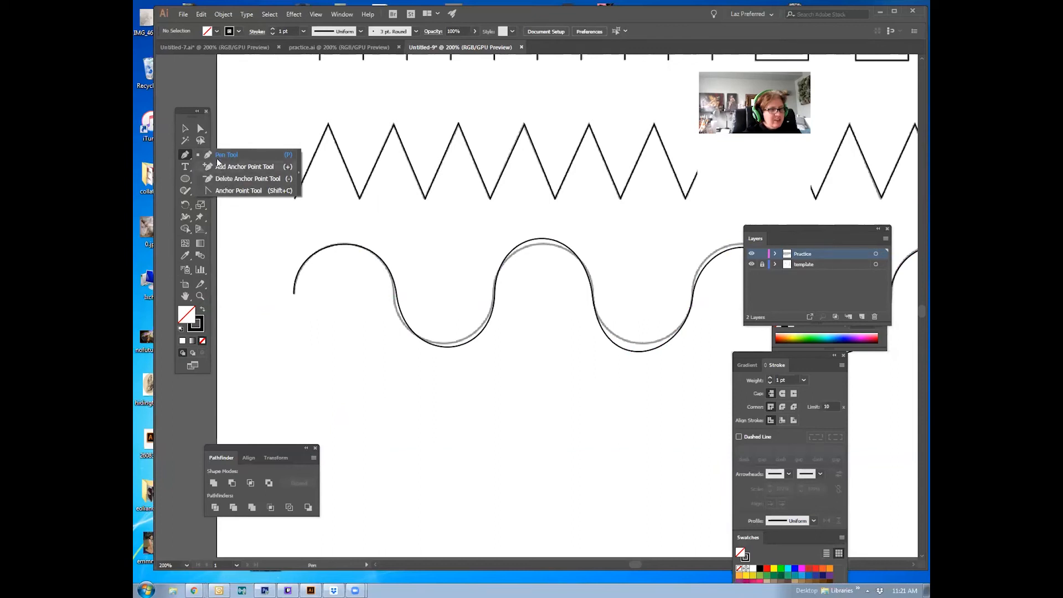
pyautogui.click(218, 157)
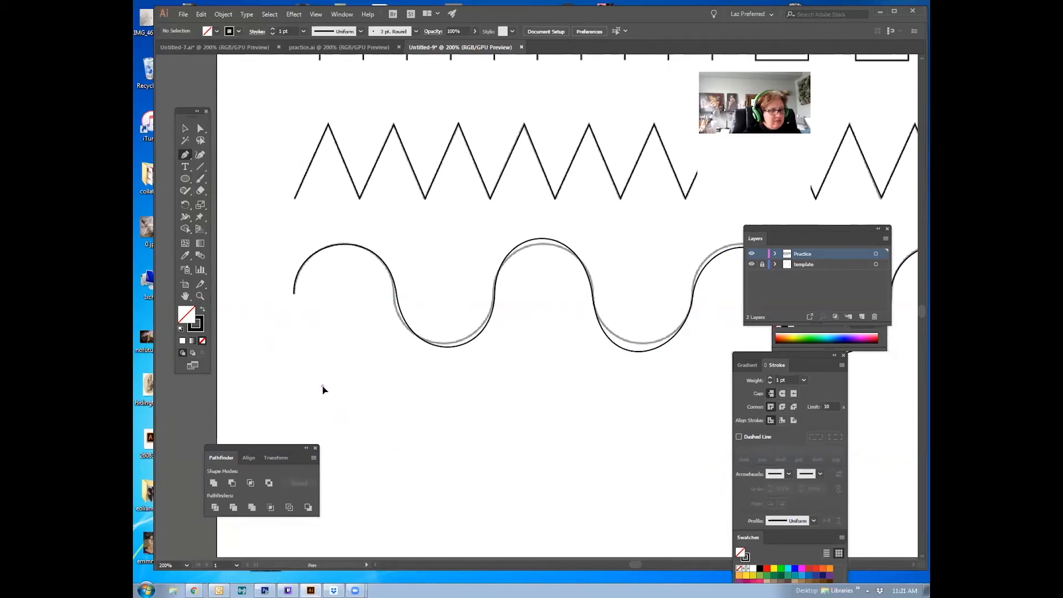
pyautogui.moveTo(327, 350); pyautogui.dragTo(323, 334)
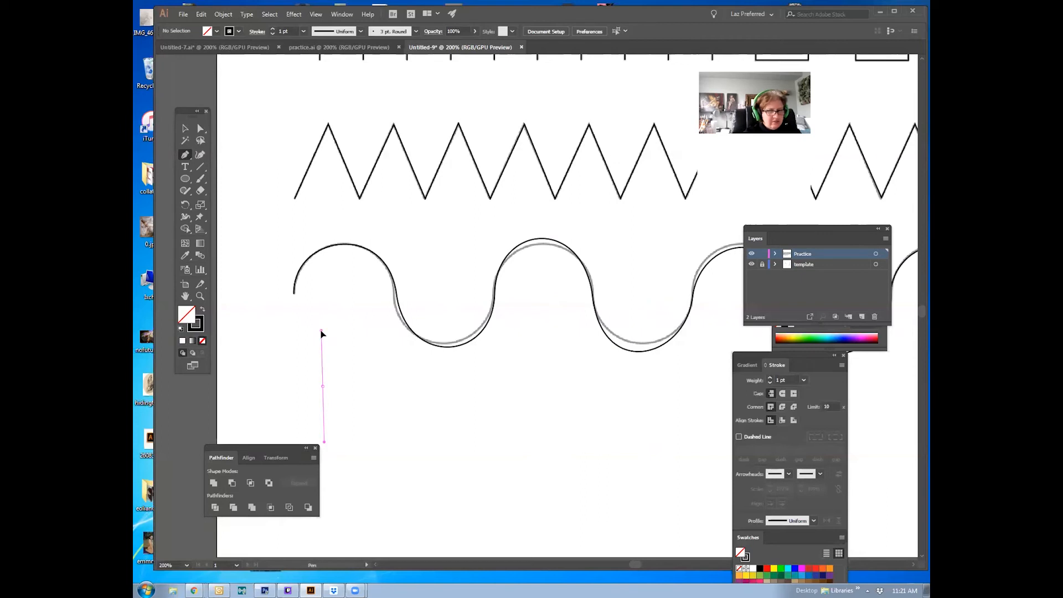
pyautogui.moveTo(323, 334)
pyautogui.mouseDown()
pyautogui.moveTo(313, 319)
pyautogui.moveTo(334, 354)
pyautogui.moveTo(303, 337)
pyautogui.moveTo(322, 357)
pyautogui.moveTo(308, 333)
pyautogui.moveTo(314, 347)
pyautogui.mouseUp()
pyautogui.hotkey('ctrl', 'z')
pyautogui.hotkey('ctrl', 'z')
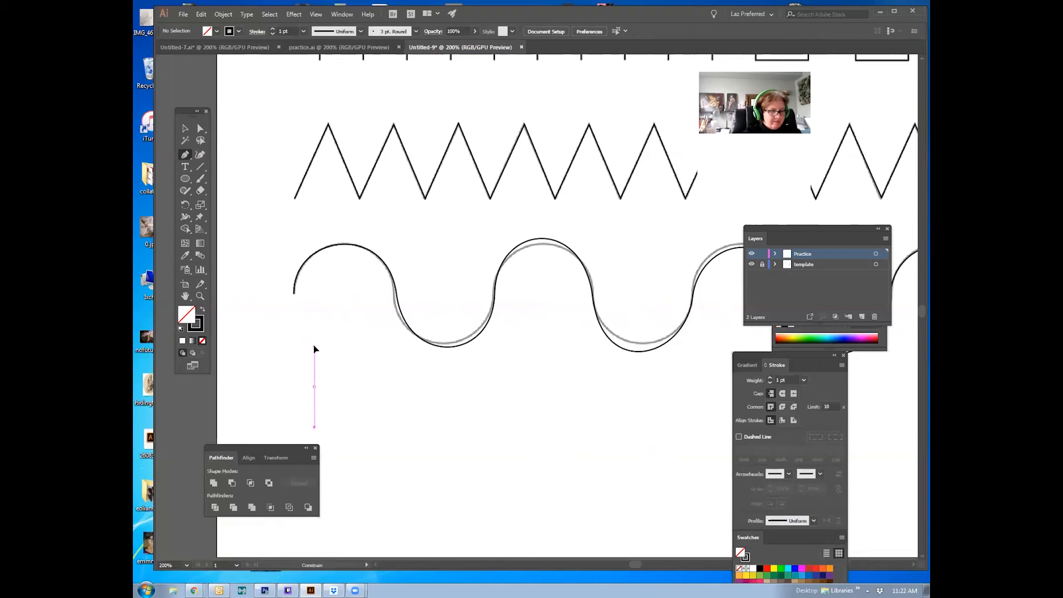
# Draw a freehand practice wave below the template wave with the Pen tool, pulling handles at each anchor
pyautogui.moveTo(321, 340); pyautogui.dragTo(321, 339)
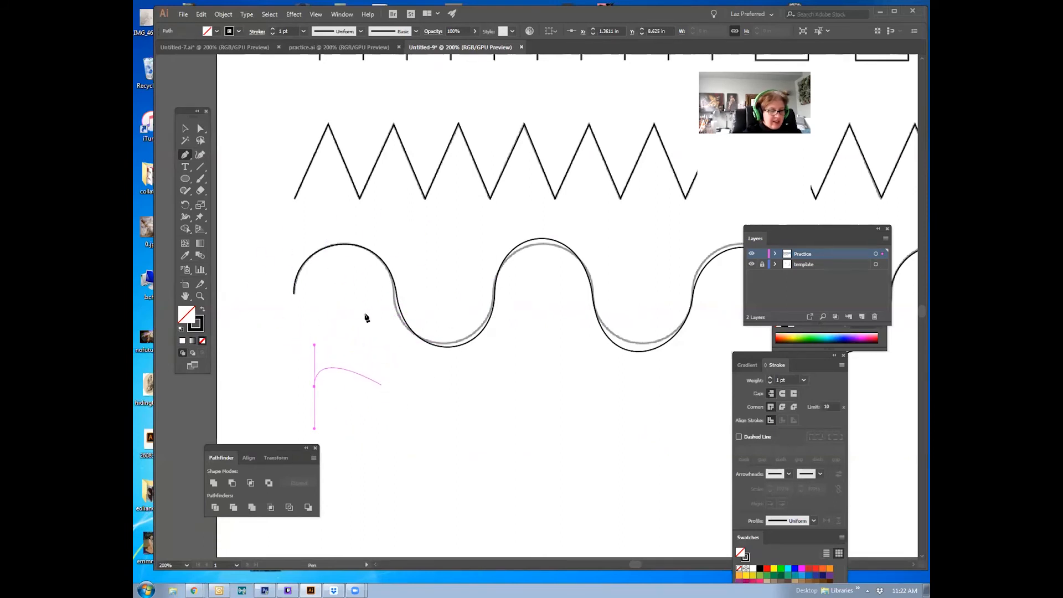
pyautogui.moveTo(382, 388); pyautogui.dragTo(385, 440)
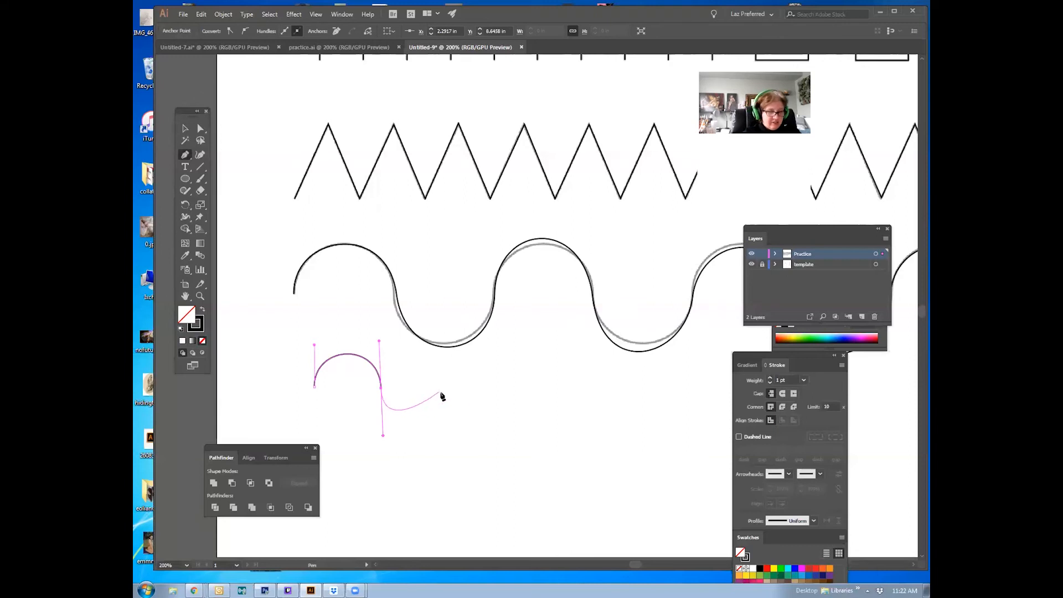
pyautogui.moveTo(443, 387); pyautogui.dragTo(438, 342)
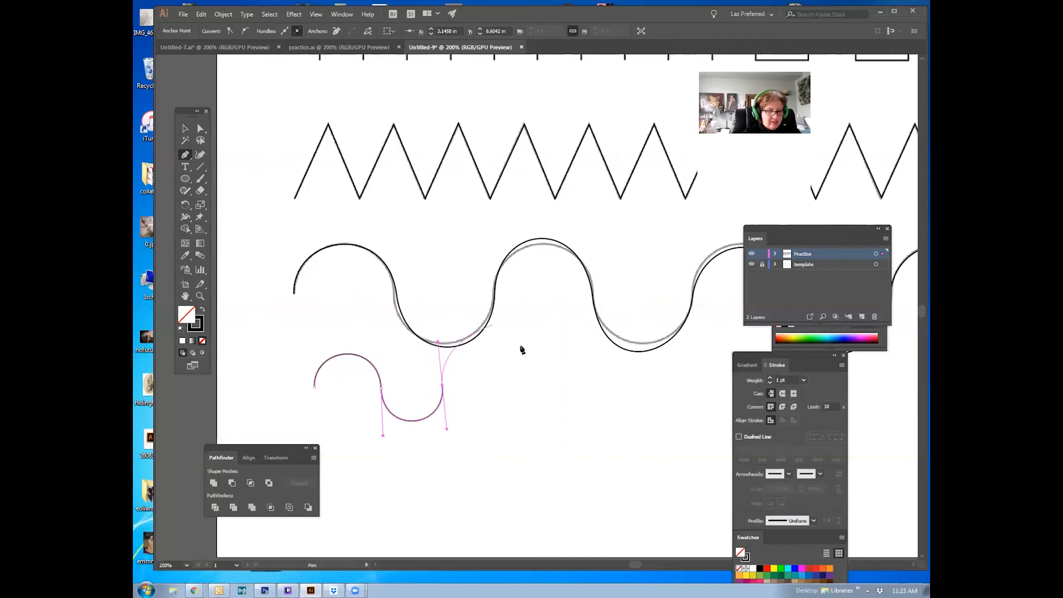
pyautogui.moveTo(513, 381); pyautogui.dragTo(589, 424)
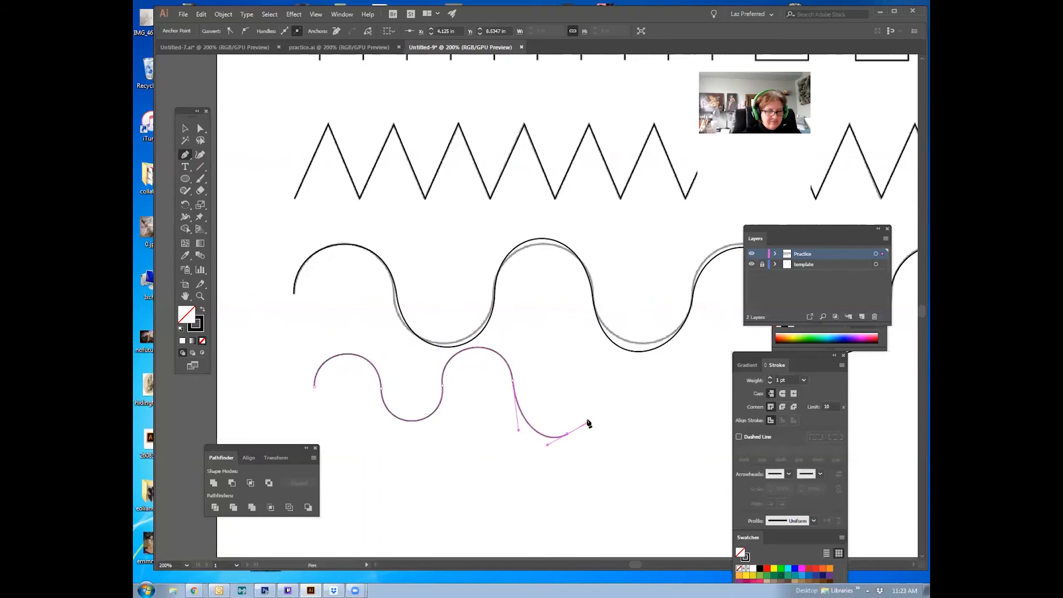
pyautogui.click(576, 371)
pyautogui.moveTo(635, 384); pyautogui.dragTo(648, 429)
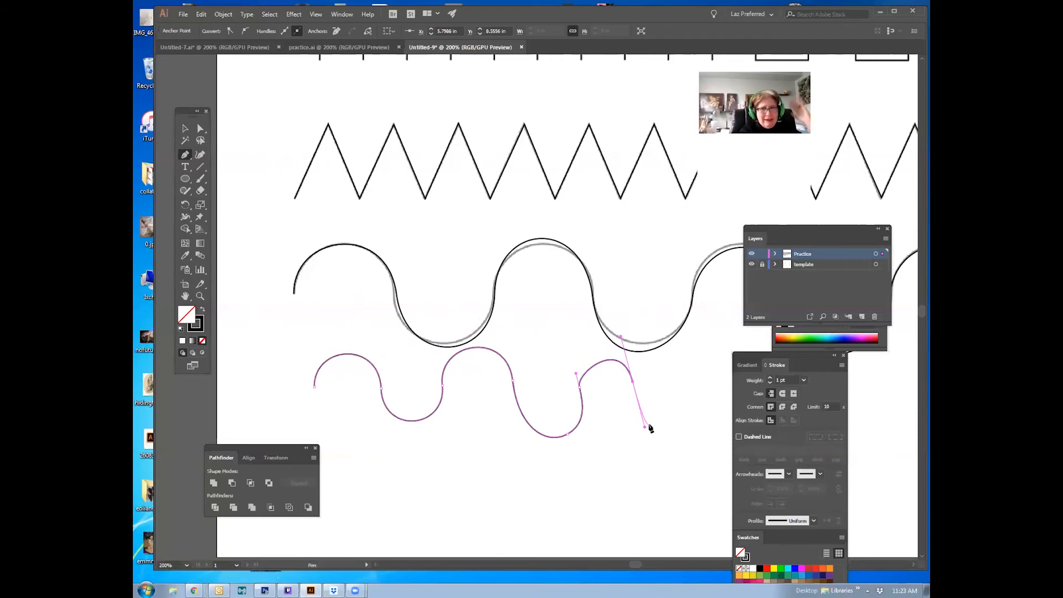
# Delete the freehand practice wave and the earlier trace lying over the template wave
pyautogui.click(185, 128)
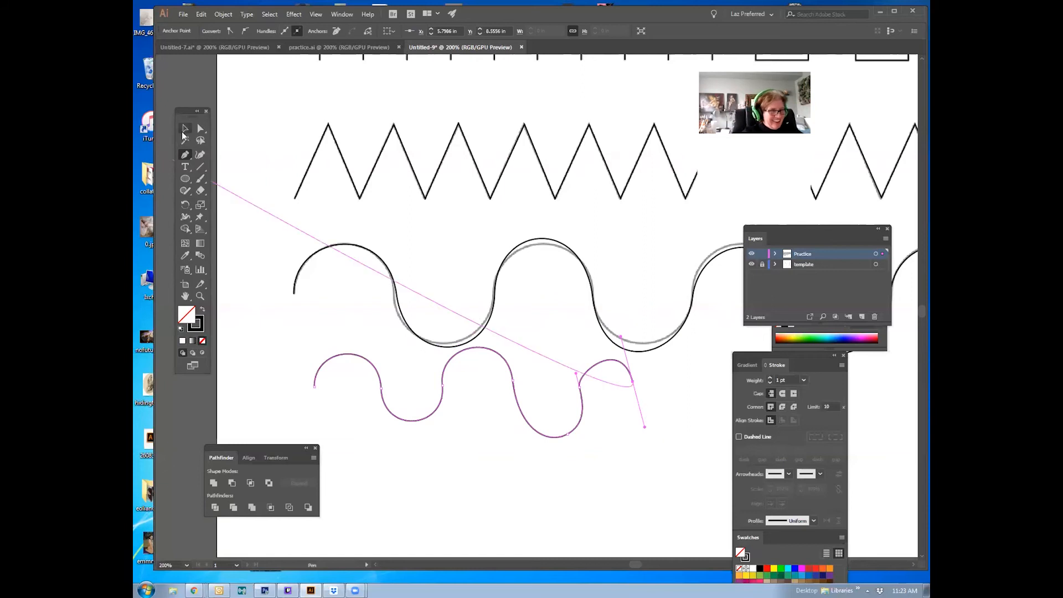
pyautogui.press('Delete')
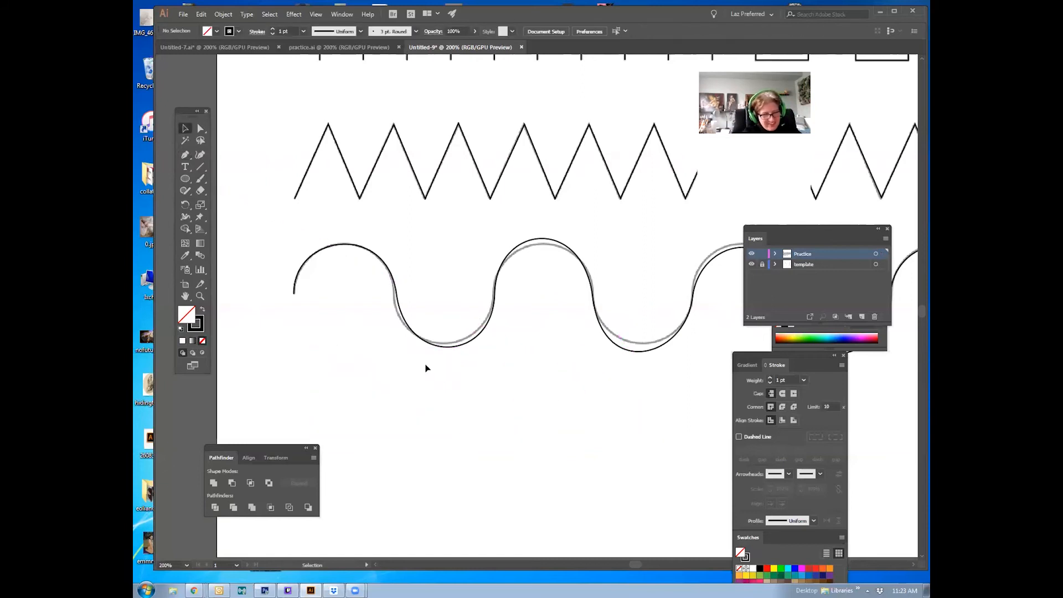
pyautogui.click(435, 350)
pyautogui.press('Delete')
# Try tracing the template wave with anchors at the crests and troughs as well as the midpoints, and delete the path
pyautogui.press('p')
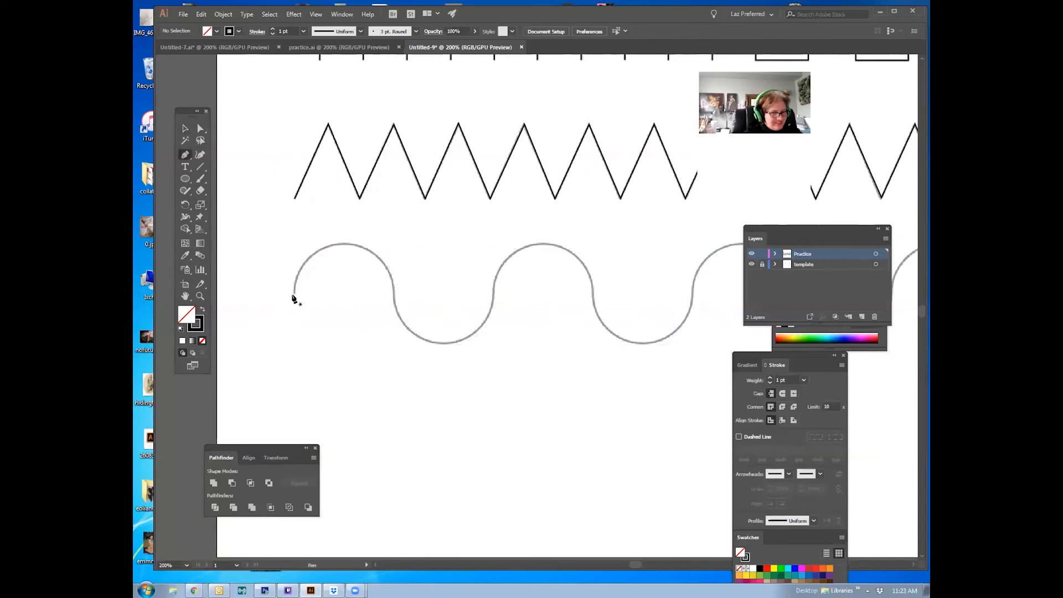
pyautogui.moveTo(292, 277); pyautogui.dragTo(376, 244)
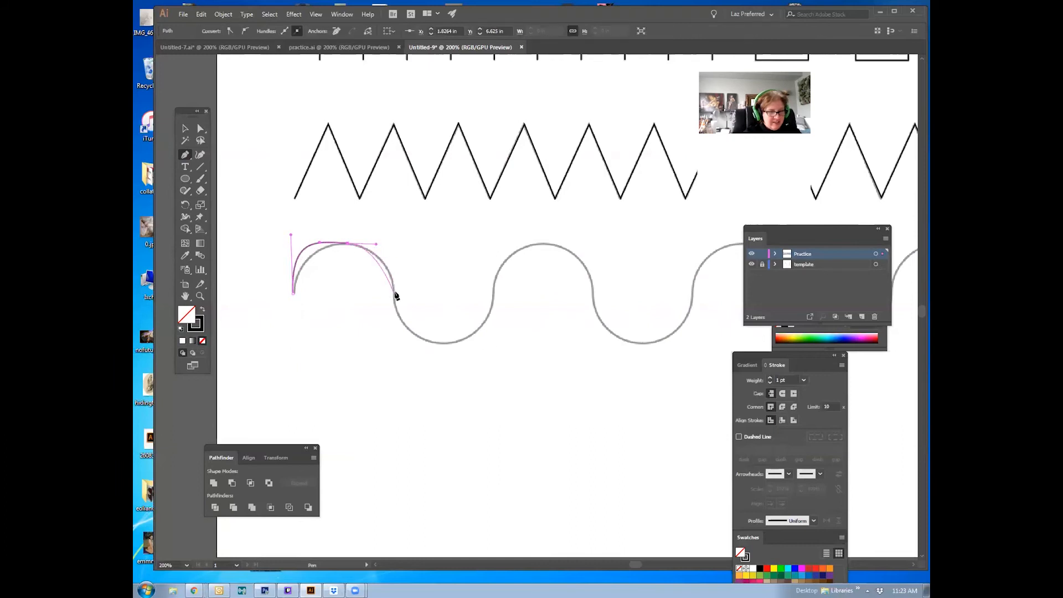
pyautogui.moveTo(394, 295); pyautogui.dragTo(485, 346)
pyautogui.moveTo(494, 295); pyautogui.dragTo(489, 271)
pyautogui.moveTo(547, 243); pyautogui.dragTo(579, 244)
pyautogui.moveTo(595, 300); pyautogui.dragTo(591, 329)
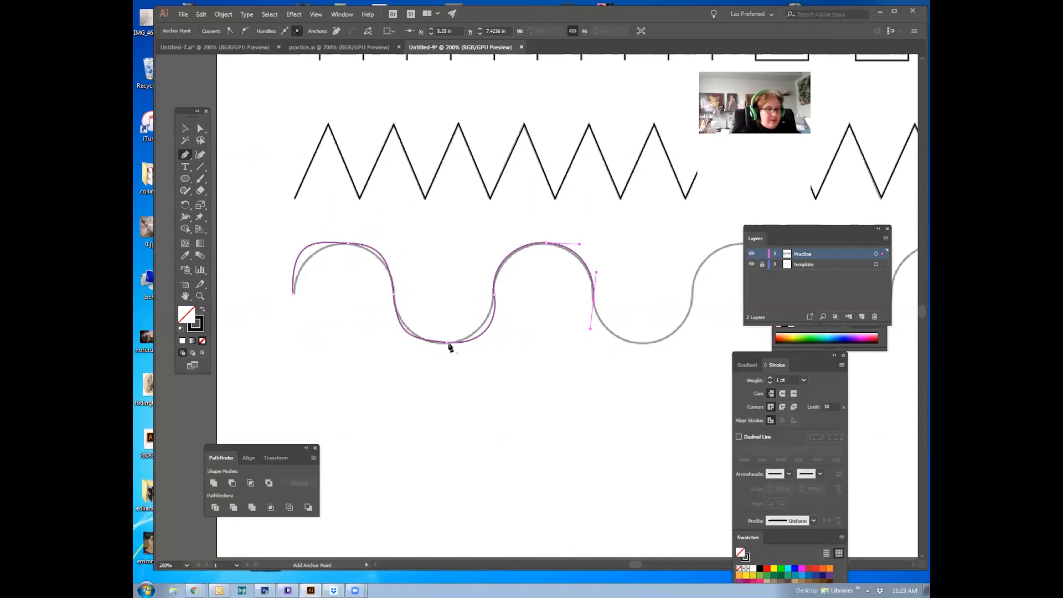
pyautogui.press('Delete')
# Trace the start of the wave with many closely spaced short-handled anchors, hide the template layer, and deselect the path
pyautogui.click(295, 280)
pyautogui.moveTo(313, 254); pyautogui.dragTo(535, 248)
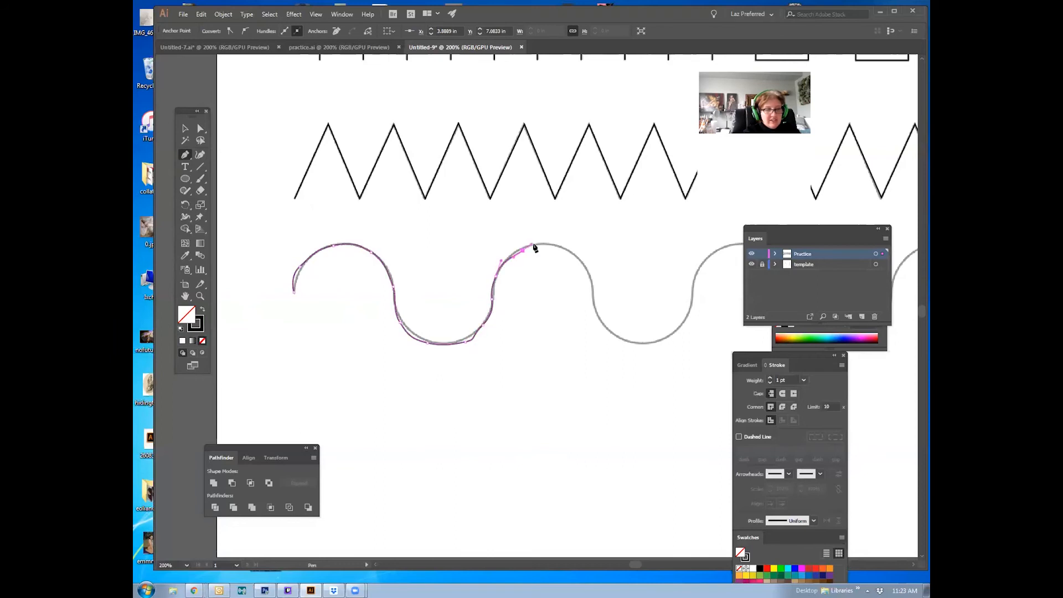
pyautogui.click(751, 264)
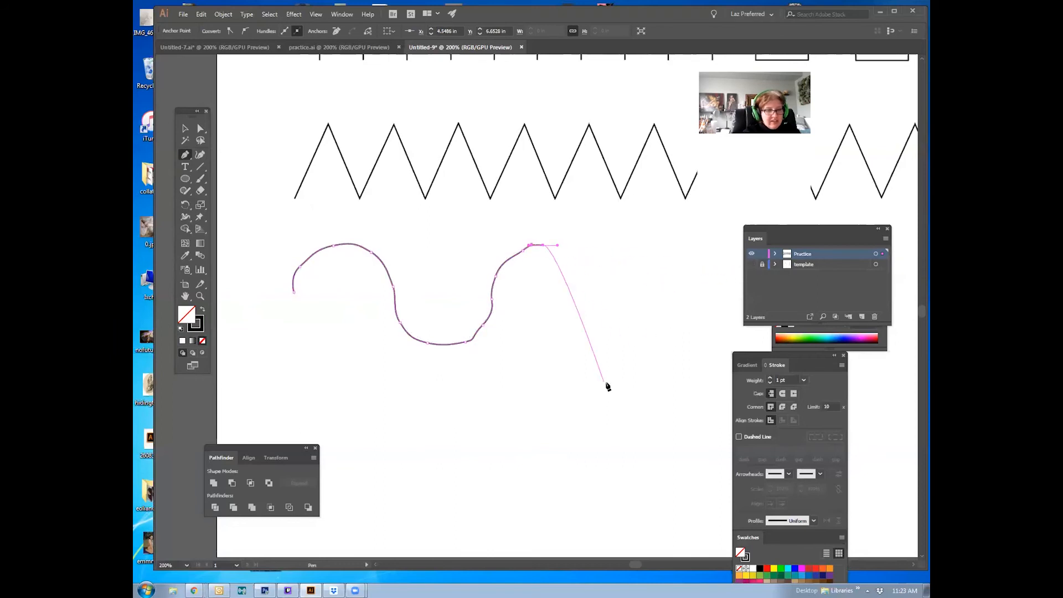
pyautogui.keyDown('ctrl'); pyautogui.click(600, 318); pyautogui.keyUp('ctrl')
# Isolate the closely anchored path and examine its bumps, anchor points and handles with the Direct Selection tool
pyautogui.click(200, 297)
pyautogui.moveTo(322, 261); pyautogui.dragTo(438, 311)
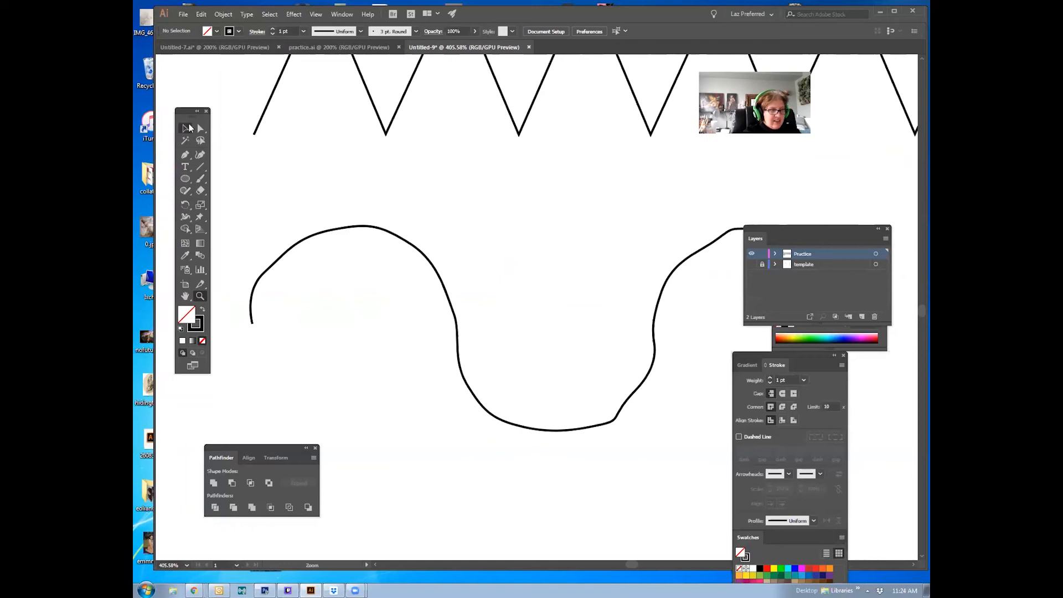
pyautogui.doubleClick(320, 237)
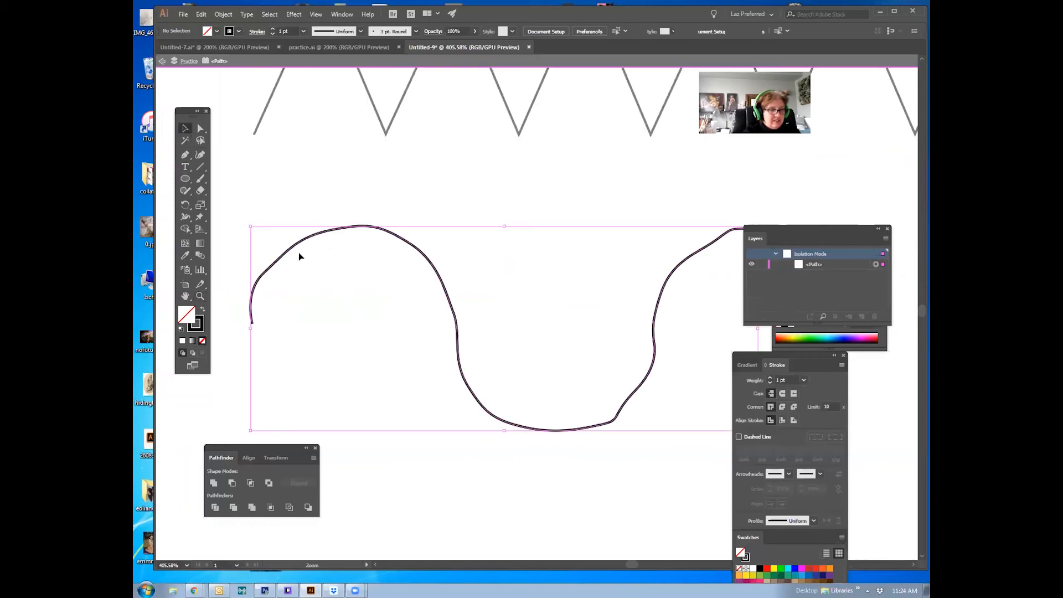
pyautogui.click(201, 128)
pyautogui.click(292, 195)
pyautogui.click(324, 237)
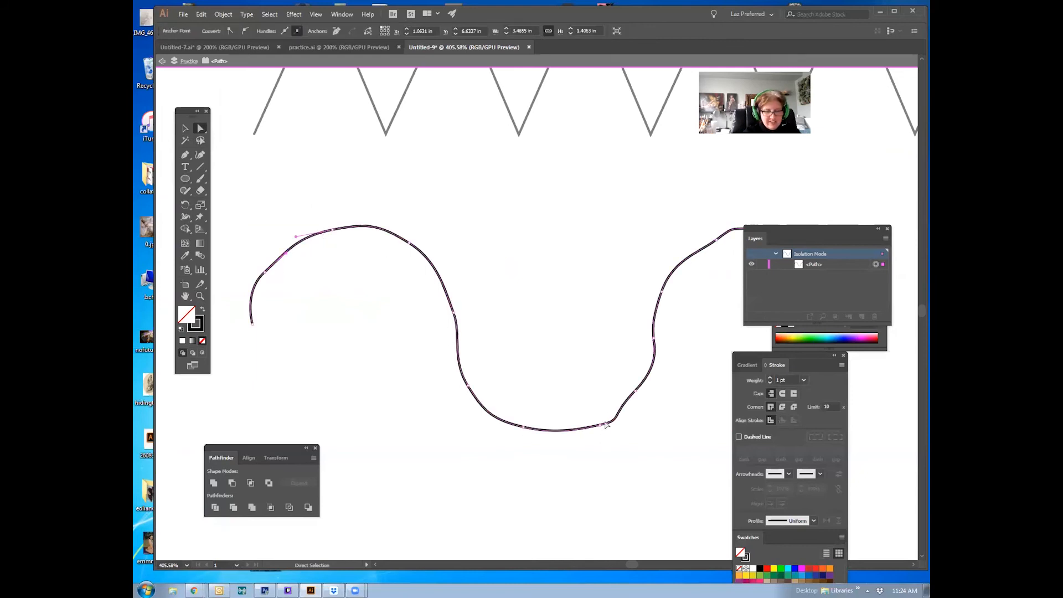
pyautogui.scroll(-2, 536, 286)
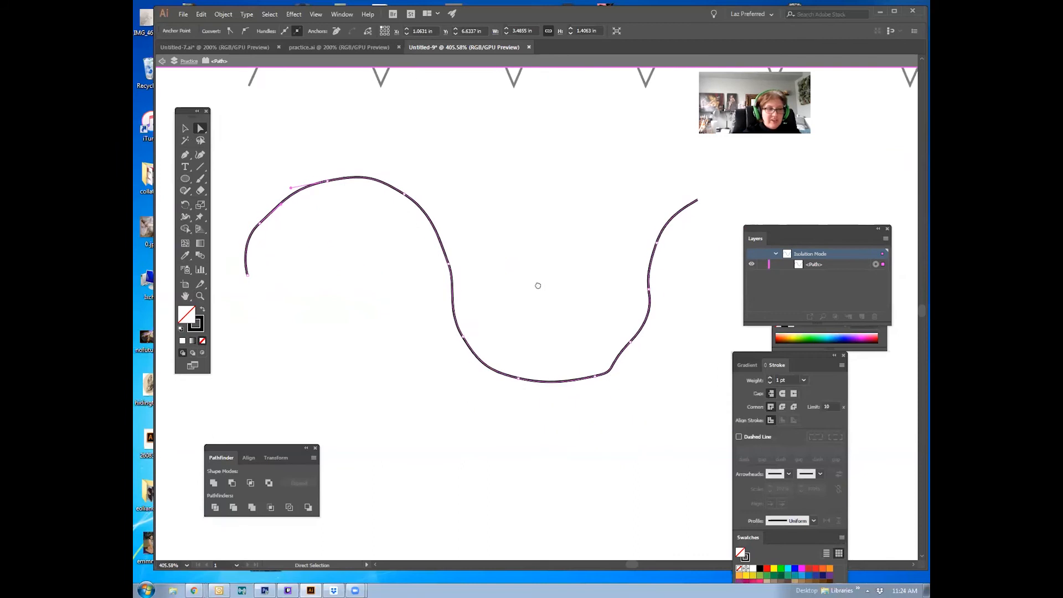
# Delete the isolated path and exit isolation mode
pyautogui.press('v')
pyautogui.press('Delete')
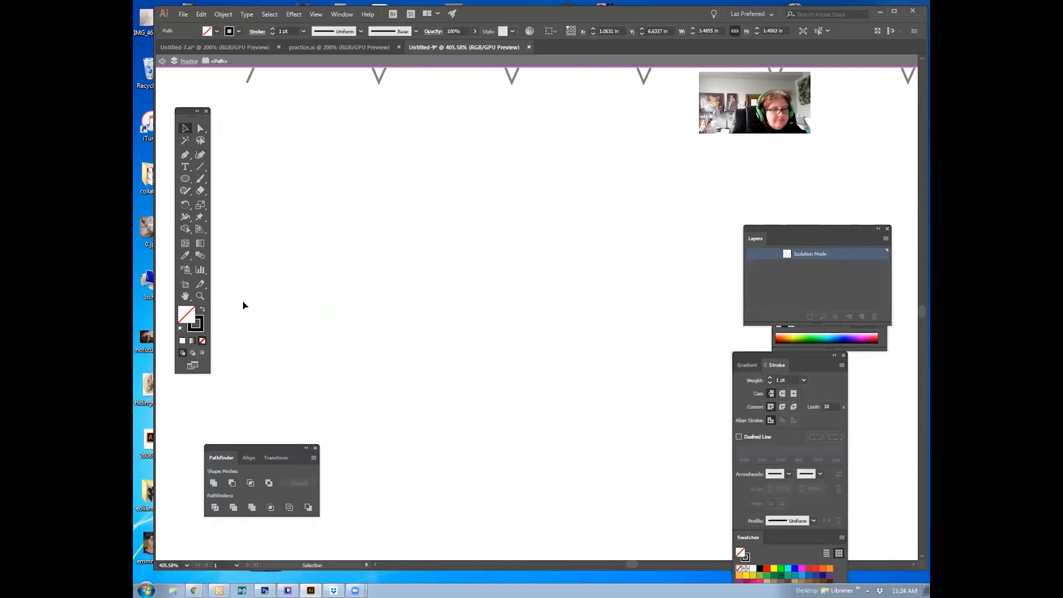
pyautogui.click(201, 296)
pyautogui.keyDown('alt'); pyautogui.click(474, 288); pyautogui.keyUp('alt')
pyautogui.keyDown('alt'); pyautogui.click(474, 288); pyautogui.keyUp('alt')
pyautogui.moveTo(505, 284); pyautogui.dragTo(233, 199)
pyautogui.click(185, 129)
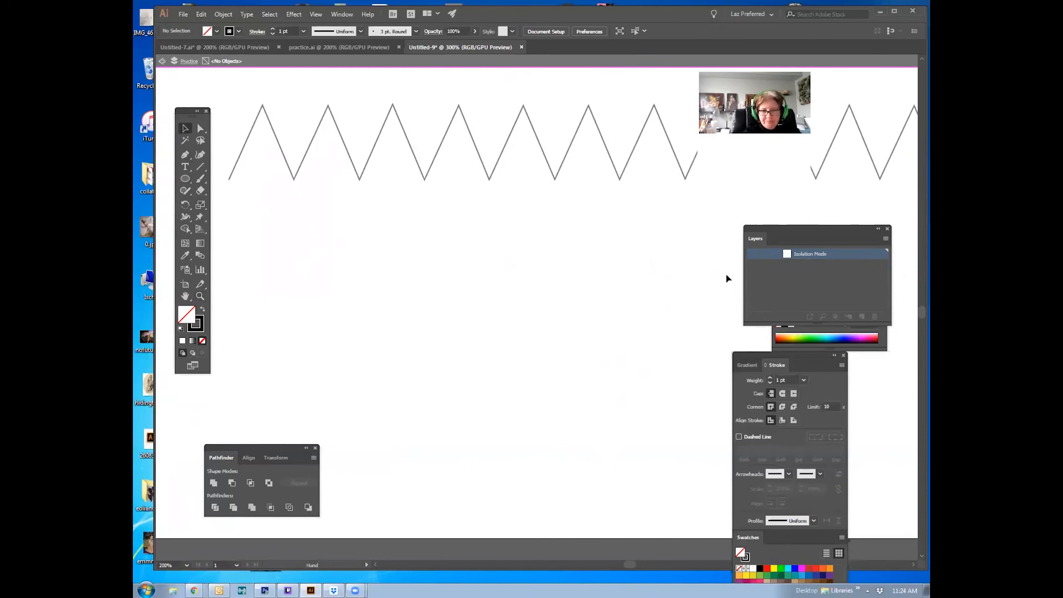
pyautogui.moveTo(438, 203); pyautogui.dragTo(573, 429)
pyautogui.doubleClick(247, 288)
pyautogui.moveTo(505, 390); pyautogui.dragTo(444, 278)
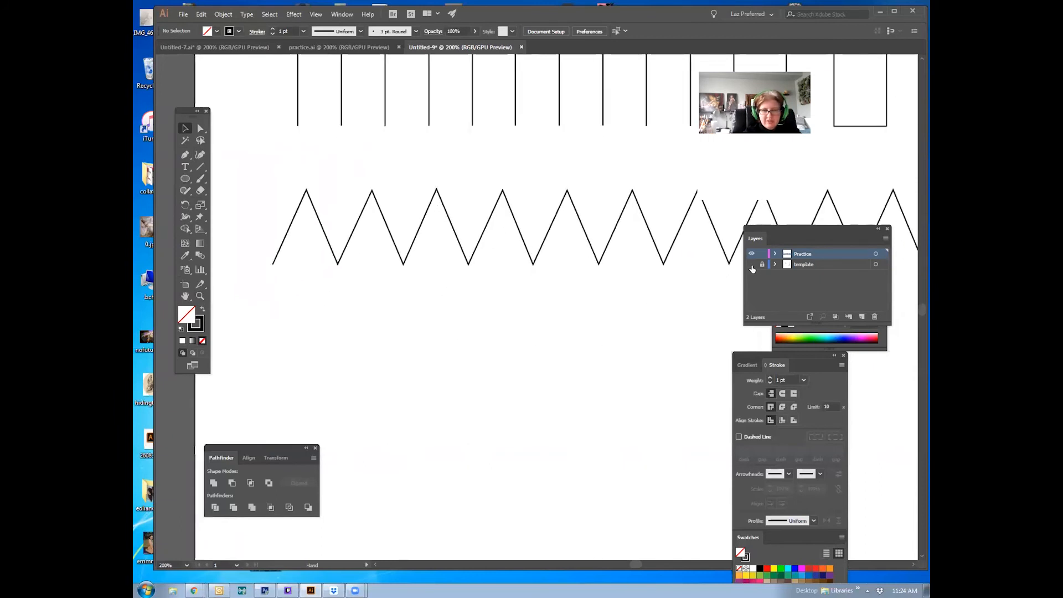
# Show the template layer again and delete the closely anchored path over the wave
pyautogui.click(753, 266)
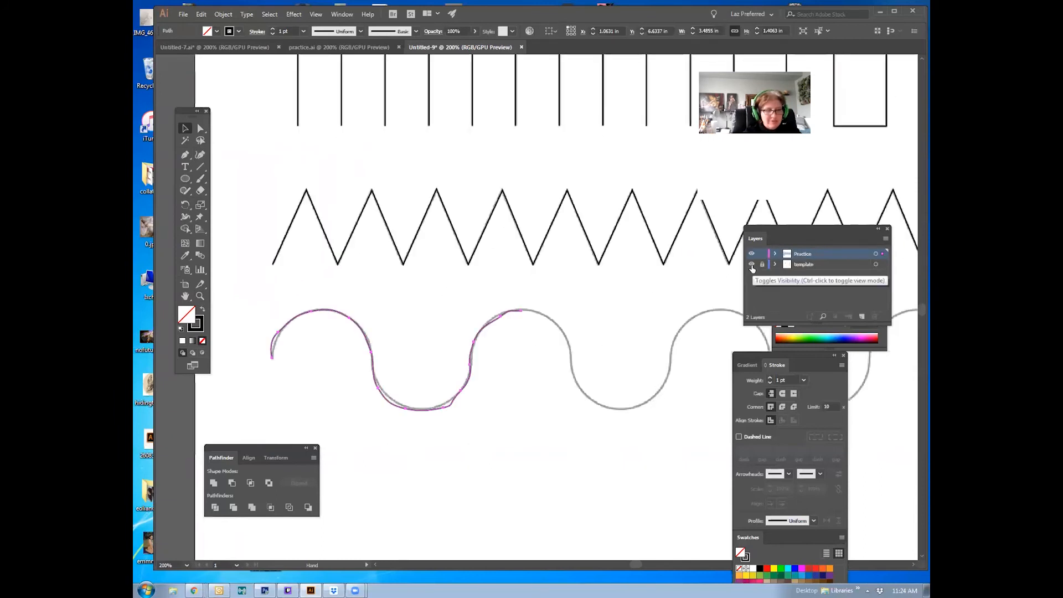
pyautogui.click(546, 355)
pyautogui.click(487, 326)
pyautogui.press('Delete')
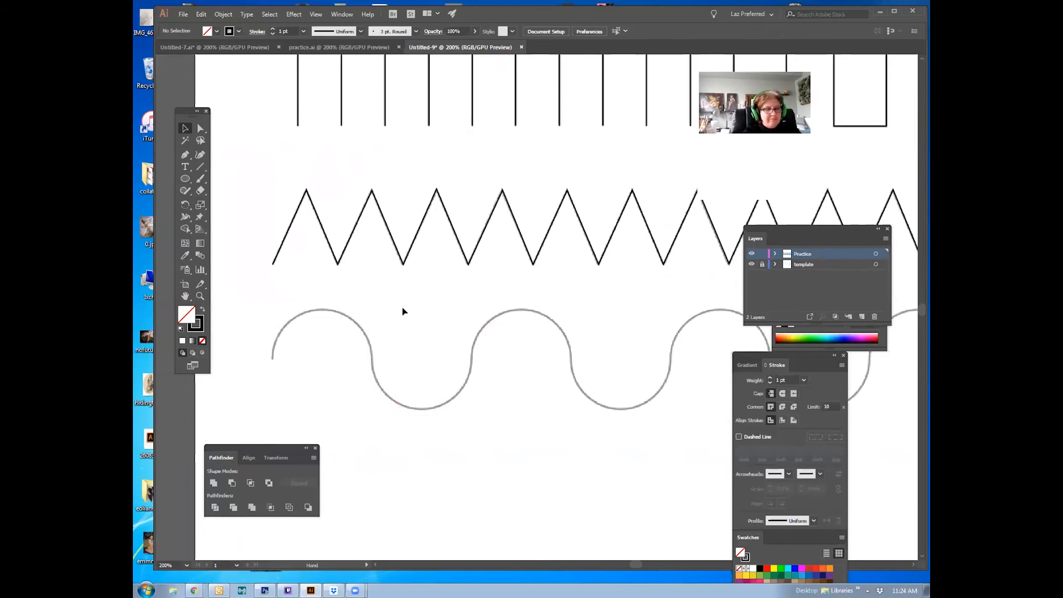
# Trace the template wave's first hump, trough and second hump with smooth Pen anchors only at the midpoints, pulling near-vertical handles
pyautogui.moveTo(417, 375); pyautogui.dragTo(367, 383)
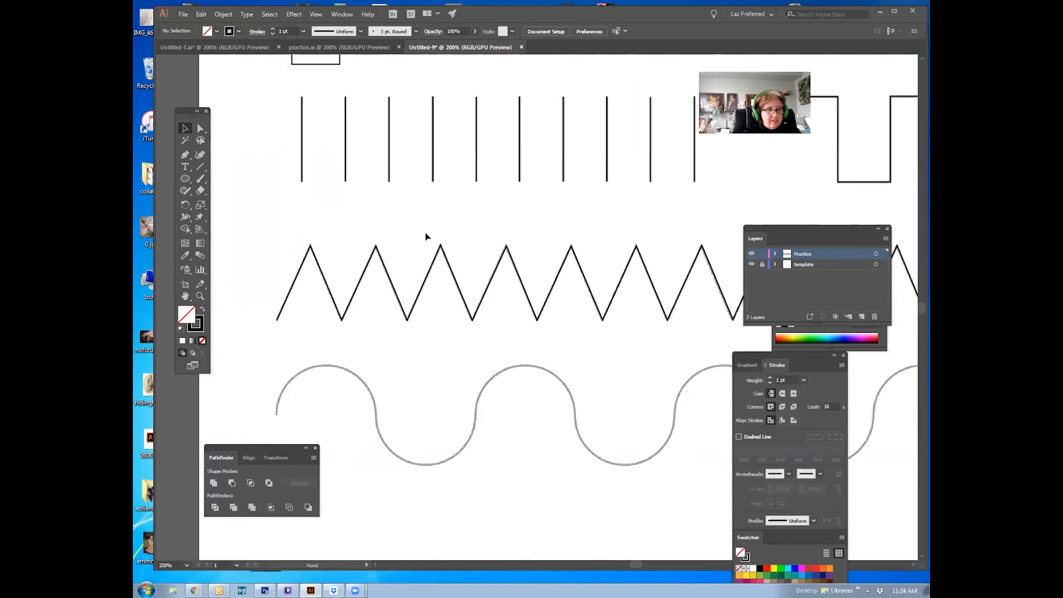
pyautogui.moveTo(494, 276); pyautogui.dragTo(452, 203)
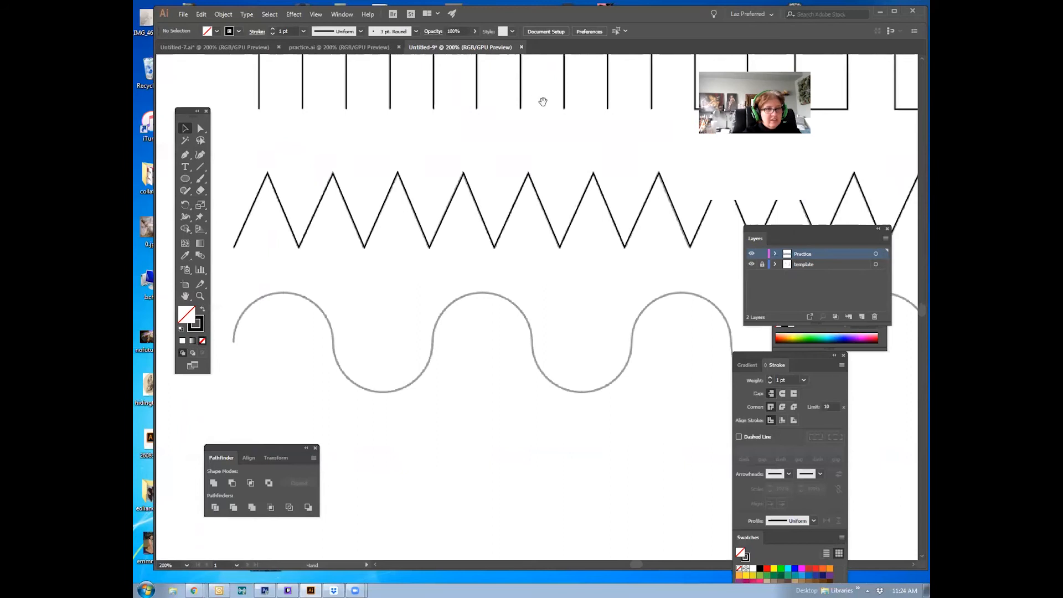
pyautogui.moveTo(402, 167)
pyautogui.mouseDown()
pyautogui.moveTo(423, 139)
pyautogui.moveTo(421, 158)
pyautogui.mouseUp()
pyautogui.click(185, 156)
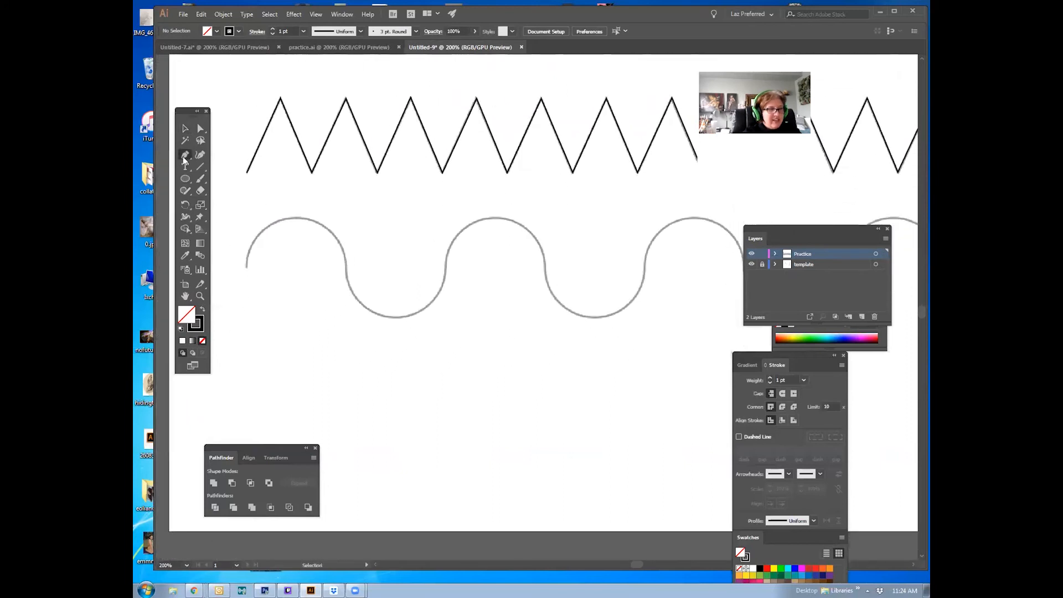
pyautogui.moveTo(244, 212); pyautogui.dragTo(247, 215)
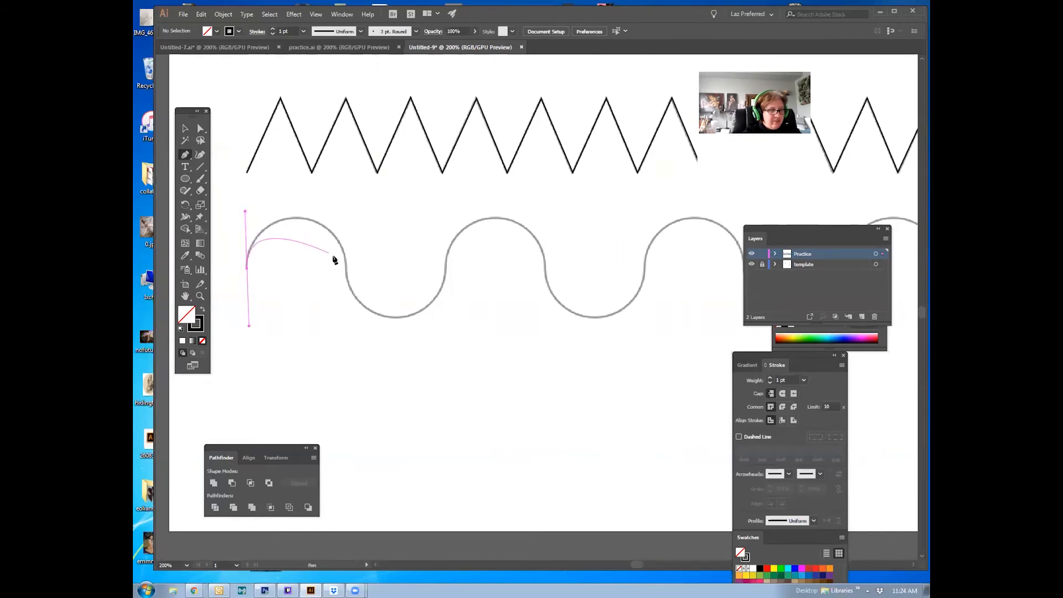
pyautogui.moveTo(347, 270); pyautogui.dragTo(349, 278)
pyautogui.moveTo(353, 337); pyautogui.dragTo(358, 347)
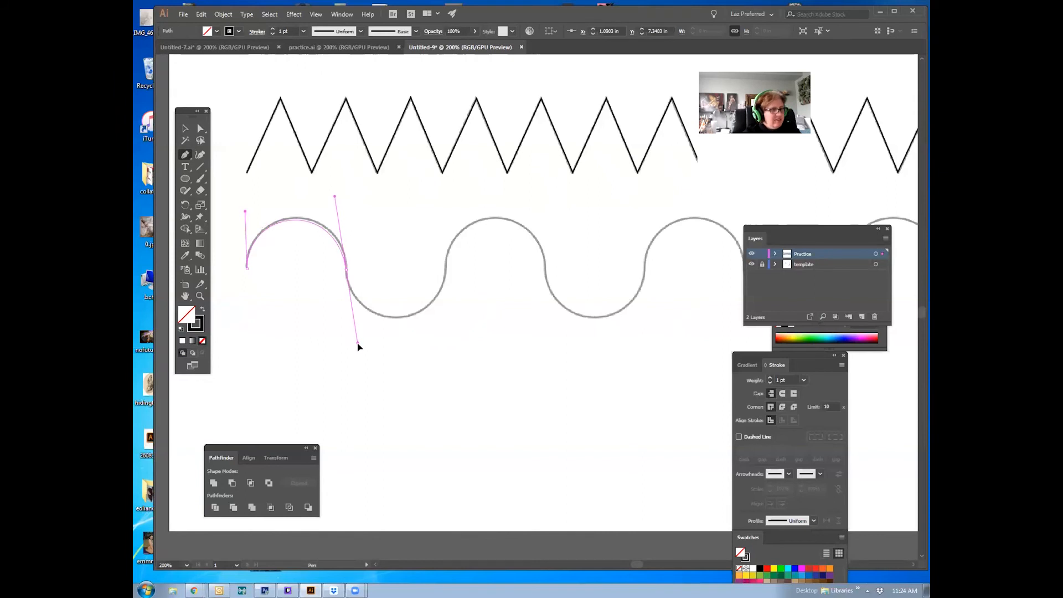
pyautogui.moveTo(447, 270); pyautogui.dragTo(443, 214)
pyautogui.moveTo(545, 271); pyautogui.dragTo(550, 352)
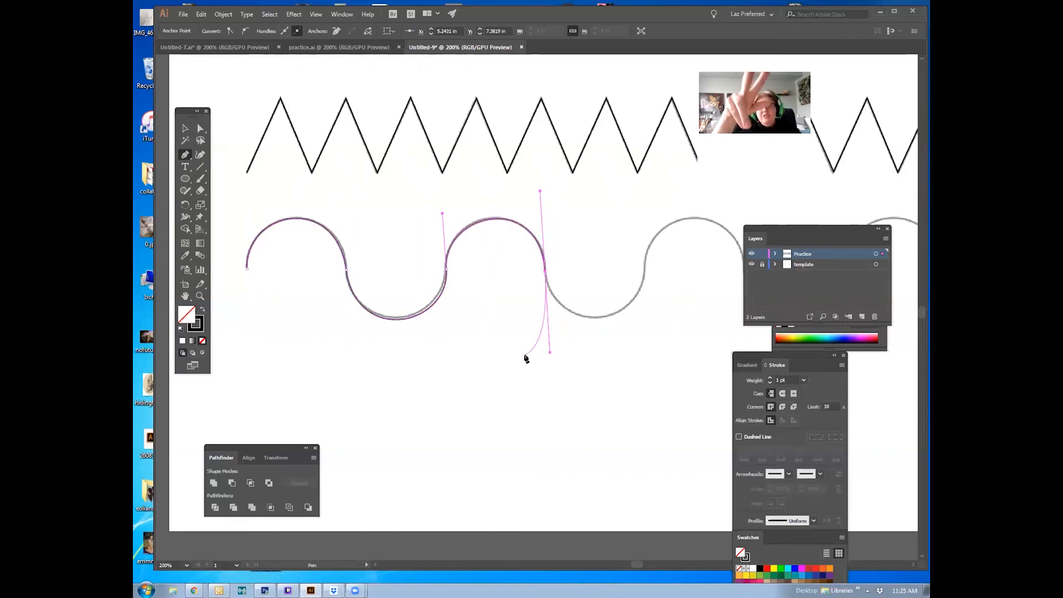
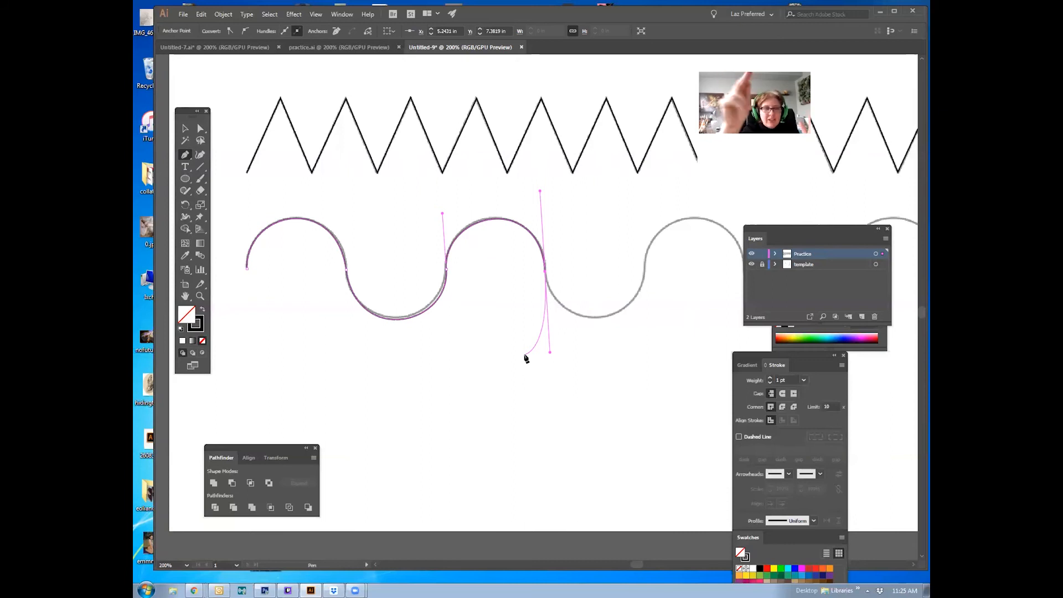
# Extend the trace through the second trough, third hump and third trough with smooth anchors at the midpoints
pyautogui.moveTo(646, 275); pyautogui.dragTo(534, 209)
pyautogui.moveTo(610, 259); pyautogui.dragTo(622, 353)
pyautogui.moveTo(710, 256); pyautogui.dragTo(714, 205)
# Adjust the third trough's two lower handles with Direct Selection so the curve fits the template, and deselect the path
pyautogui.press('a')
pyautogui.click(609, 324)
pyautogui.click(610, 259)
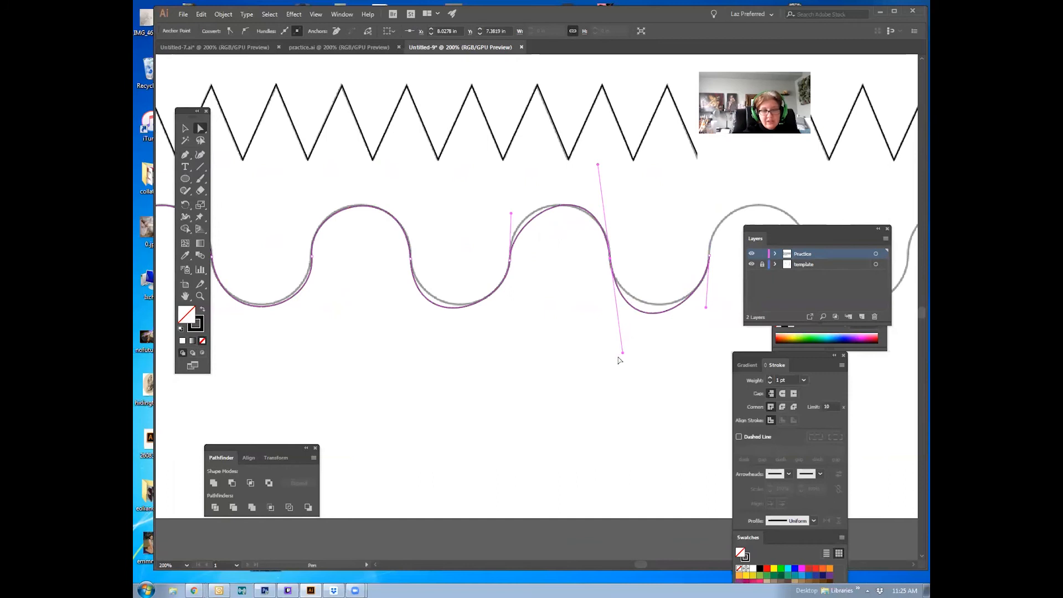
pyautogui.moveTo(624, 357); pyautogui.dragTo(615, 326)
pyautogui.moveTo(707, 308); pyautogui.dragTo(708, 318)
pyautogui.click(568, 302)
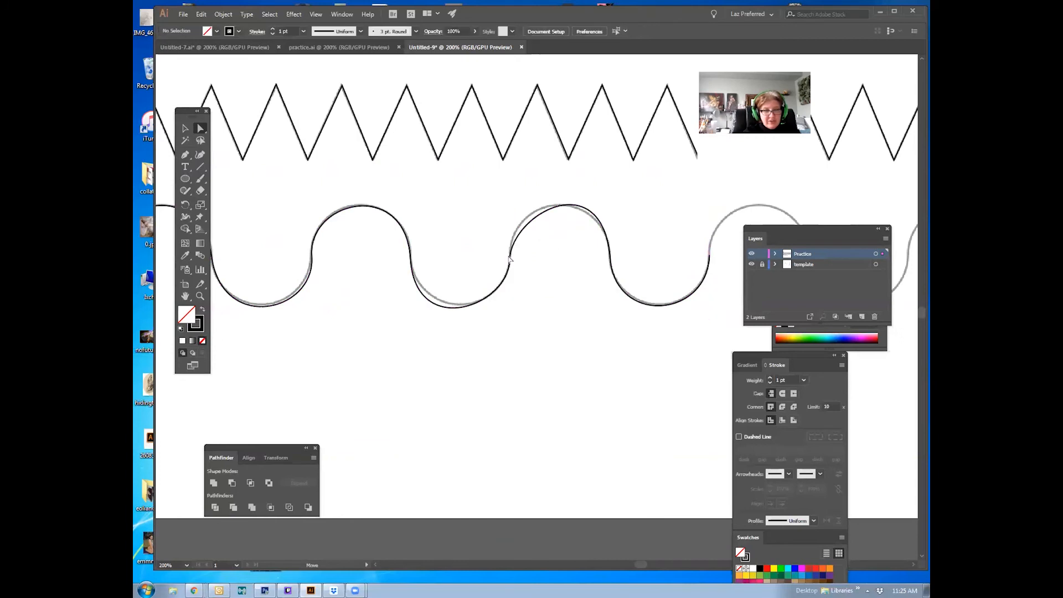
# Refit the second trough to the template by nudging its right-hand anchor and adjusting both of its lower handles with Direct Selection
pyautogui.click(510, 256)
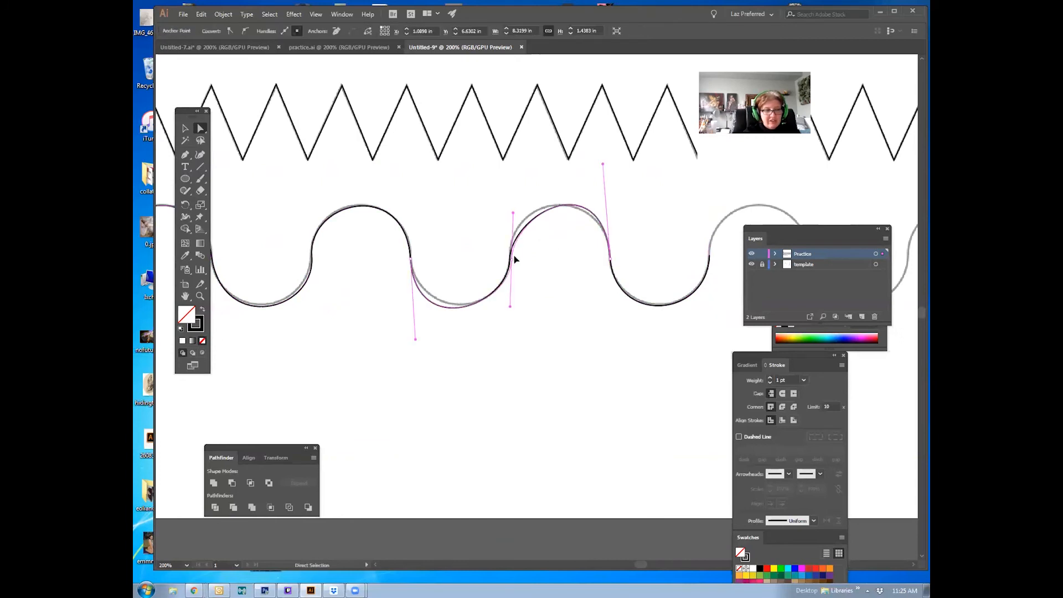
pyautogui.moveTo(509, 252); pyautogui.dragTo(509, 253)
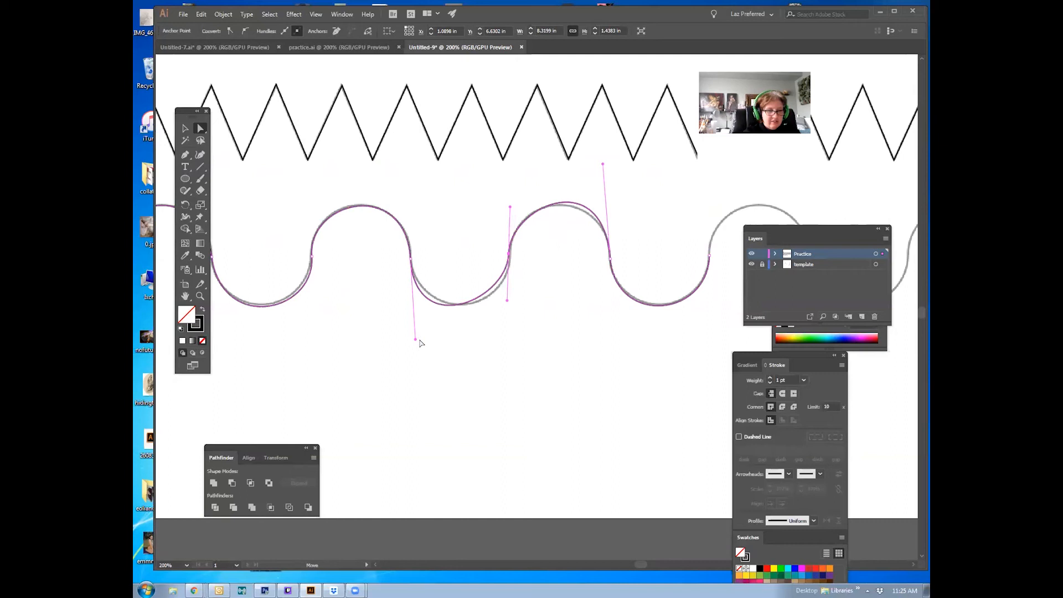
pyautogui.click(417, 343)
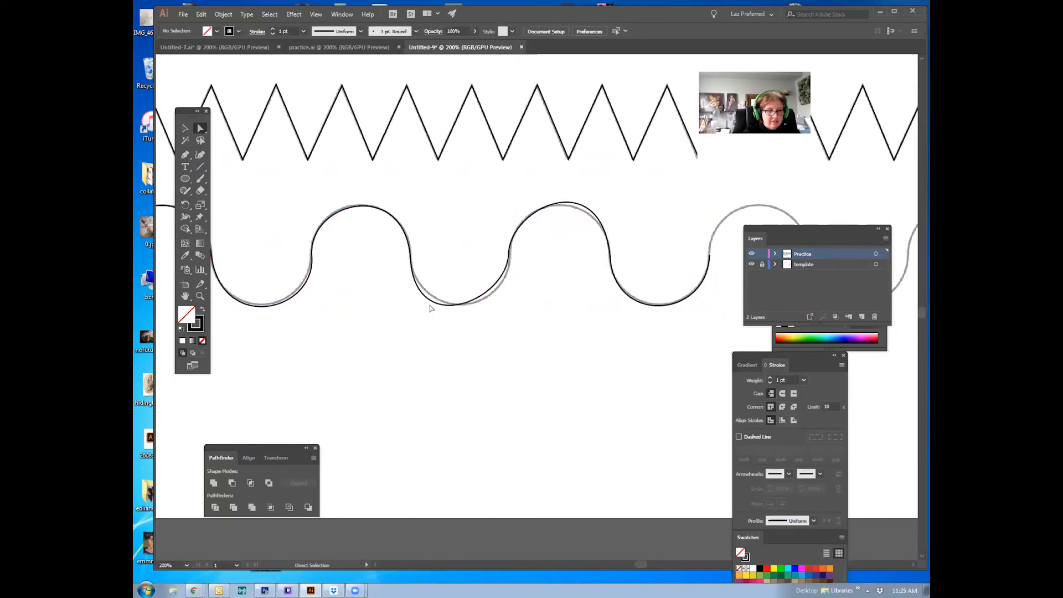
pyautogui.click(416, 340)
pyautogui.moveTo(416, 342); pyautogui.dragTo(421, 333)
pyautogui.click(509, 257)
pyautogui.moveTo(507, 306); pyautogui.dragTo(509, 309)
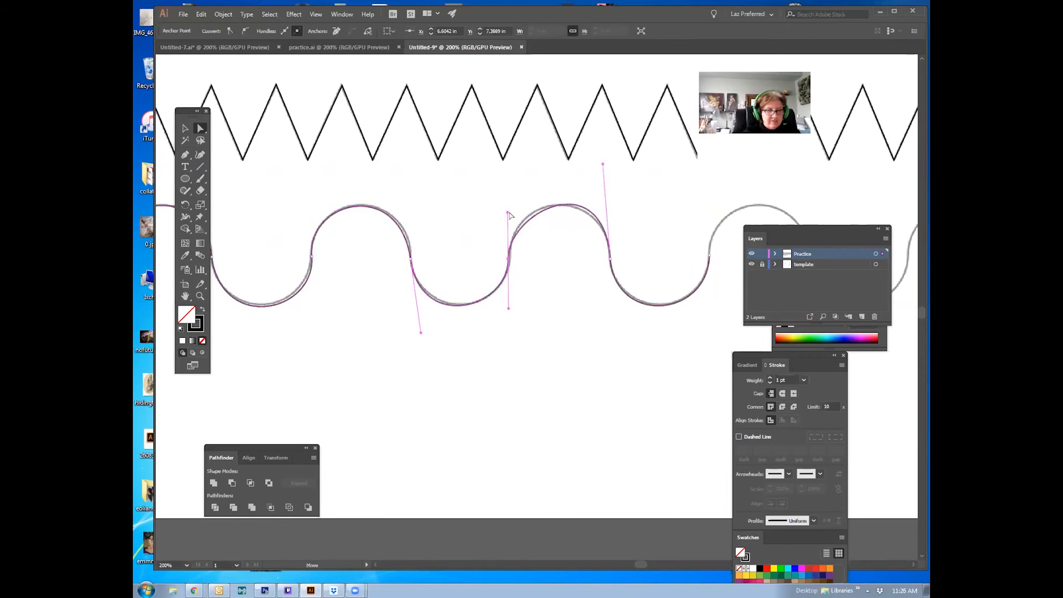
# Adjust the third hump's two upper handles and its right-hand anchor so the curve follows the template, and deselect the path
pyautogui.moveTo(508, 212); pyautogui.dragTo(503, 201)
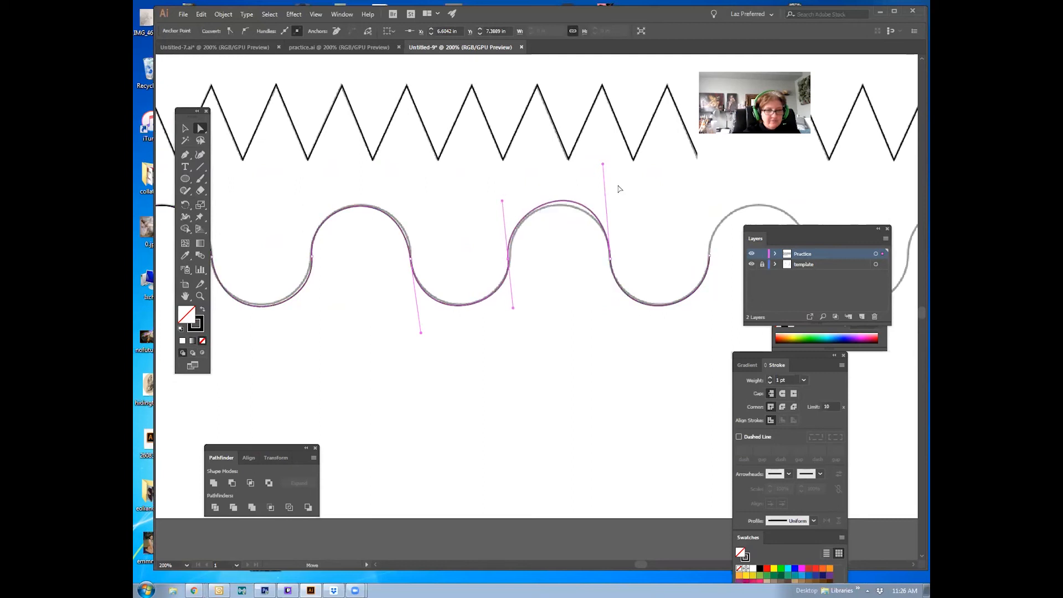
pyautogui.moveTo(603, 167); pyautogui.dragTo(604, 179)
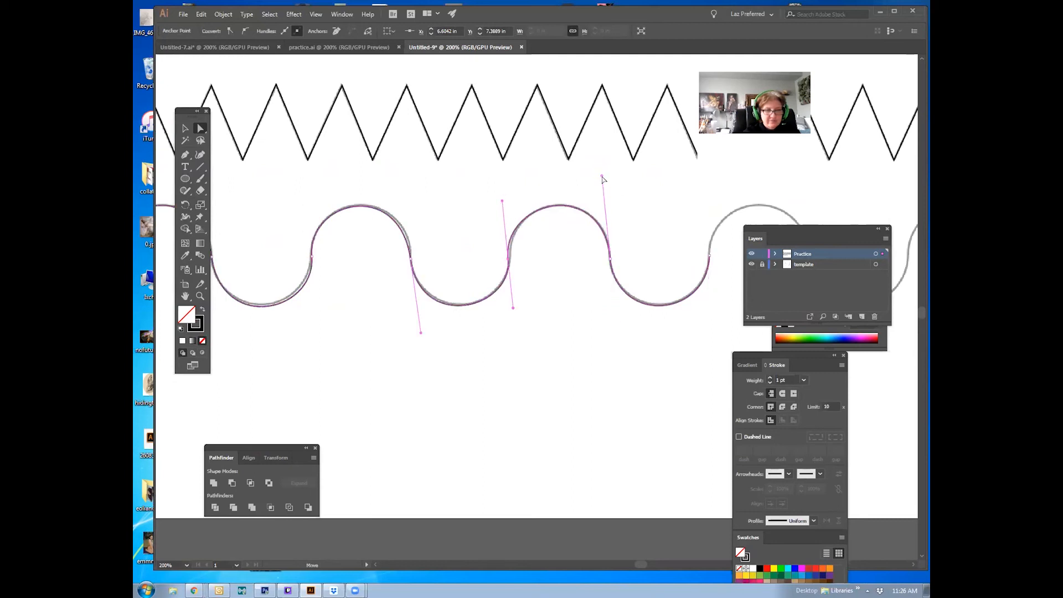
pyautogui.click(610, 260)
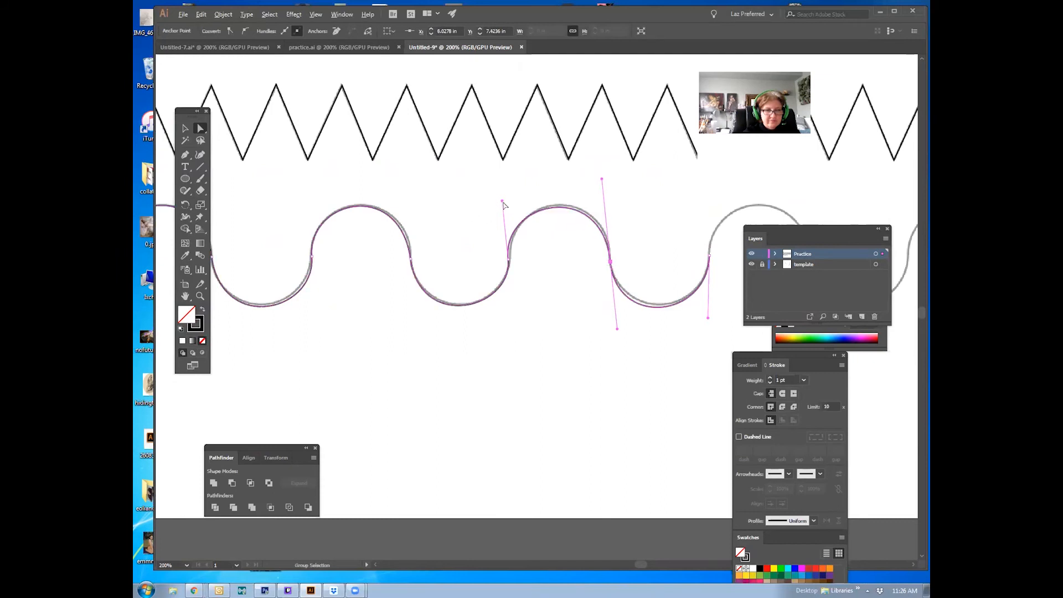
pyautogui.click(693, 267)
# Fit the first trough to the template by adjusting its two anchors and both lower handles, and deselect the path
pyautogui.press('space')
pyautogui.moveTo(503, 304); pyautogui.dragTo(622, 343)
pyautogui.moveTo(446, 294); pyautogui.dragTo(534, 296)
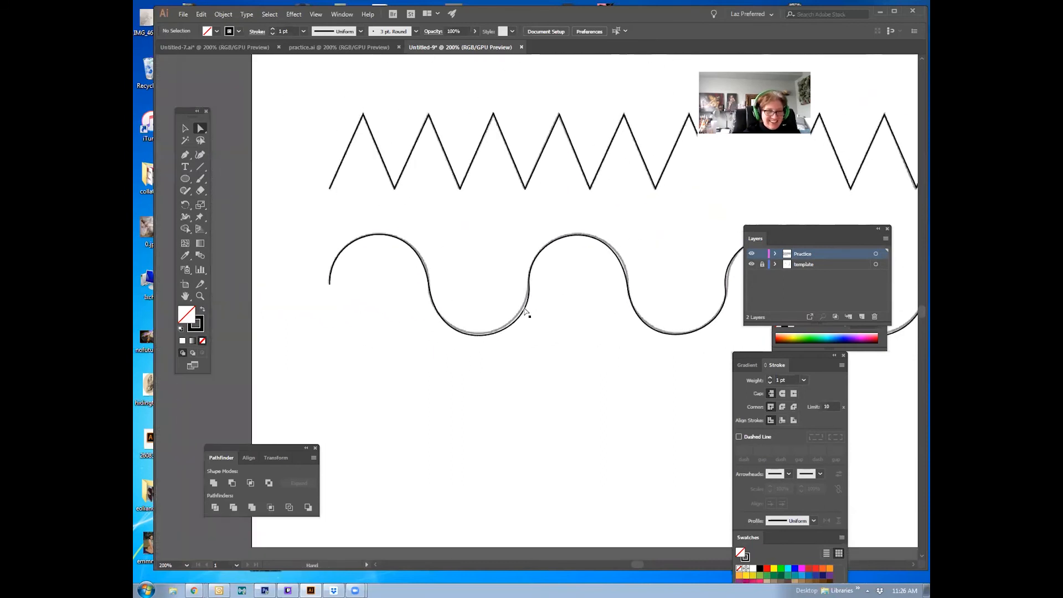
pyautogui.click(527, 313)
pyautogui.moveTo(533, 340); pyautogui.dragTo(525, 338)
pyautogui.click(529, 287)
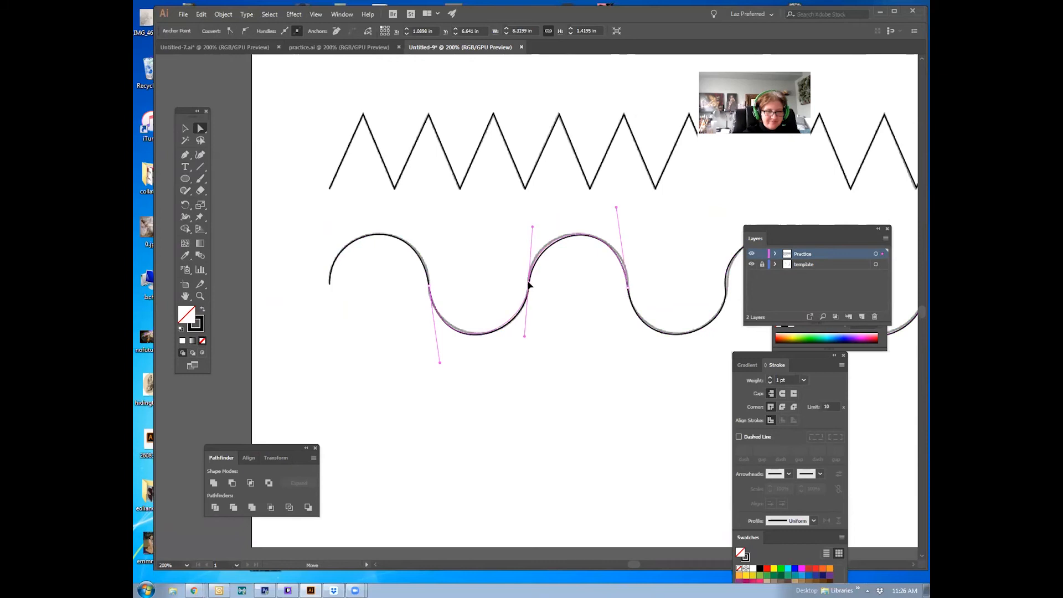
pyautogui.click(430, 286)
pyautogui.moveTo(431, 288); pyautogui.dragTo(430, 283)
pyautogui.moveTo(439, 360); pyautogui.dragTo(433, 360)
pyautogui.moveTo(524, 336); pyautogui.dragTo(529, 341)
pyautogui.click(561, 343)
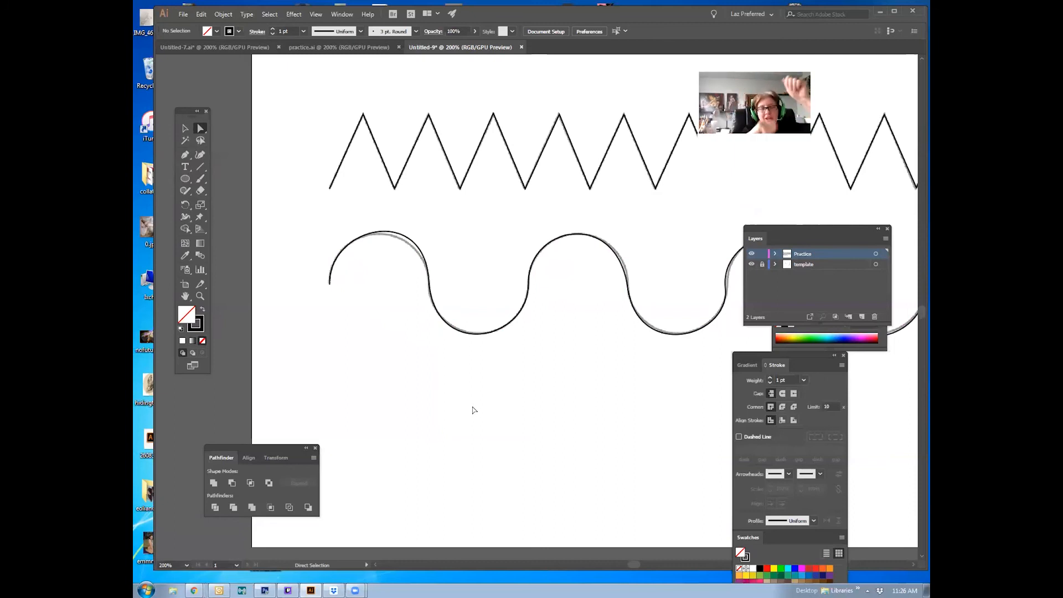
# Shorten the first hump's right upper handle so the curve fits the template, check its anchor's handles, and deselect
pyautogui.click(428, 271)
pyautogui.moveTo(423, 205)
pyautogui.mouseDown()
pyautogui.moveTo(367, 209)
pyautogui.moveTo(493, 240)
pyautogui.moveTo(347, 323)
pyautogui.moveTo(395, 171)
pyautogui.moveTo(438, 211)
pyautogui.moveTo(410, 208)
pyautogui.moveTo(421, 209)
pyautogui.mouseUp()
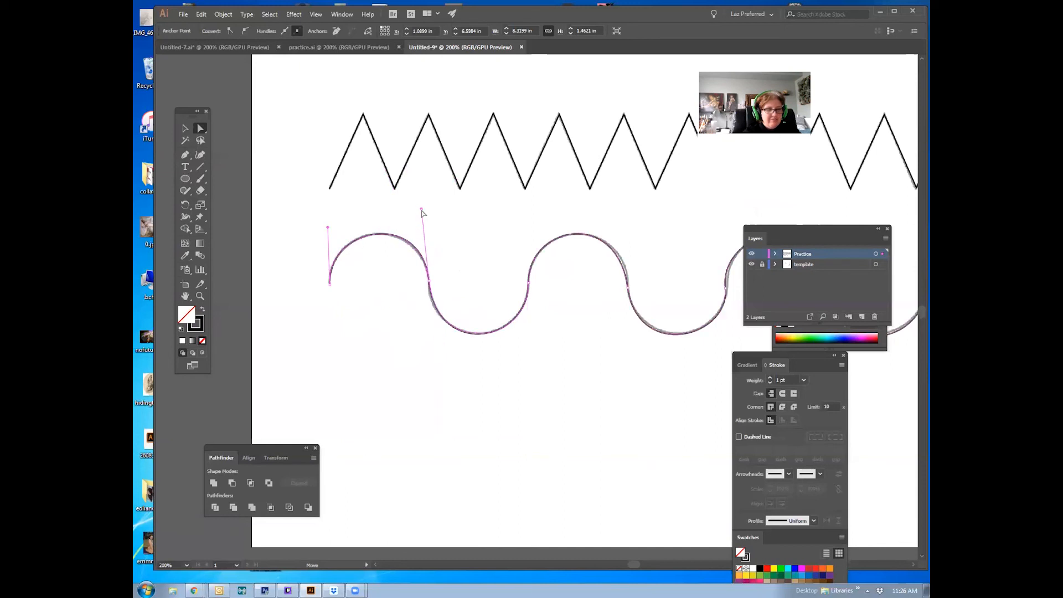
pyautogui.click(490, 355)
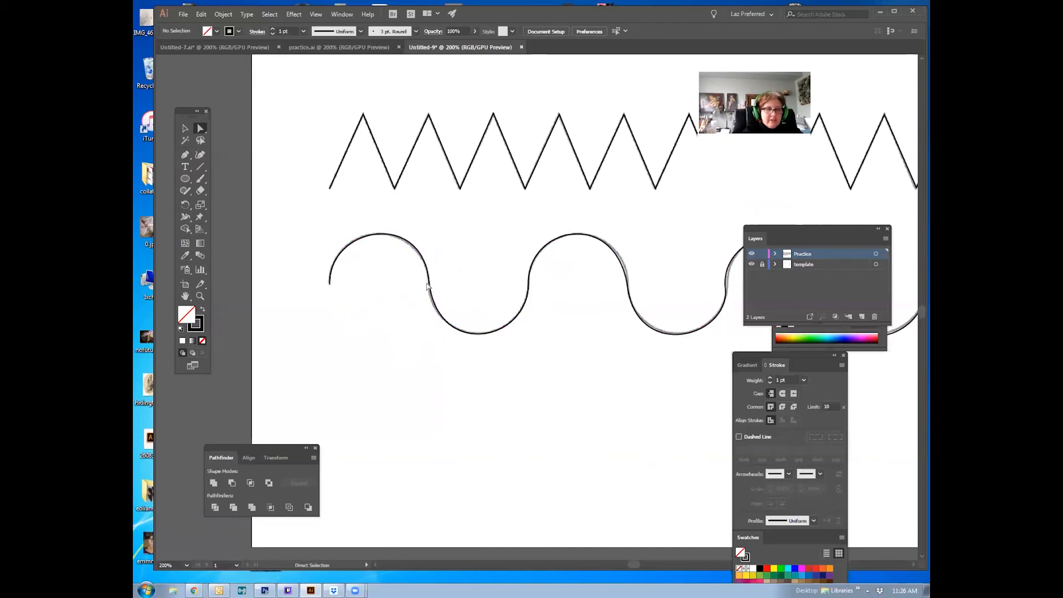
pyautogui.click(431, 283)
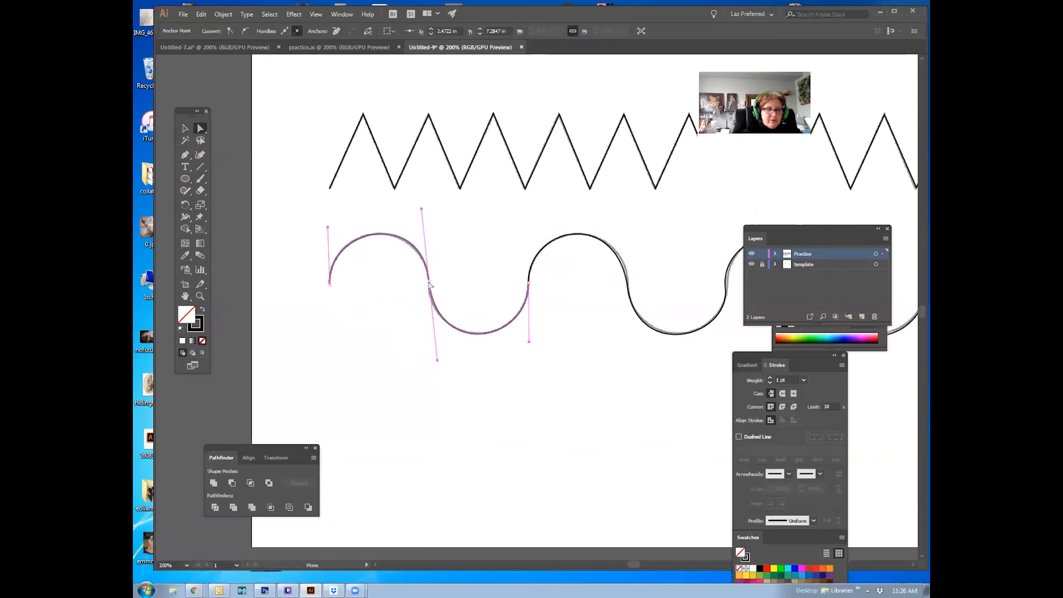
pyautogui.click(470, 279)
pyautogui.click(429, 282)
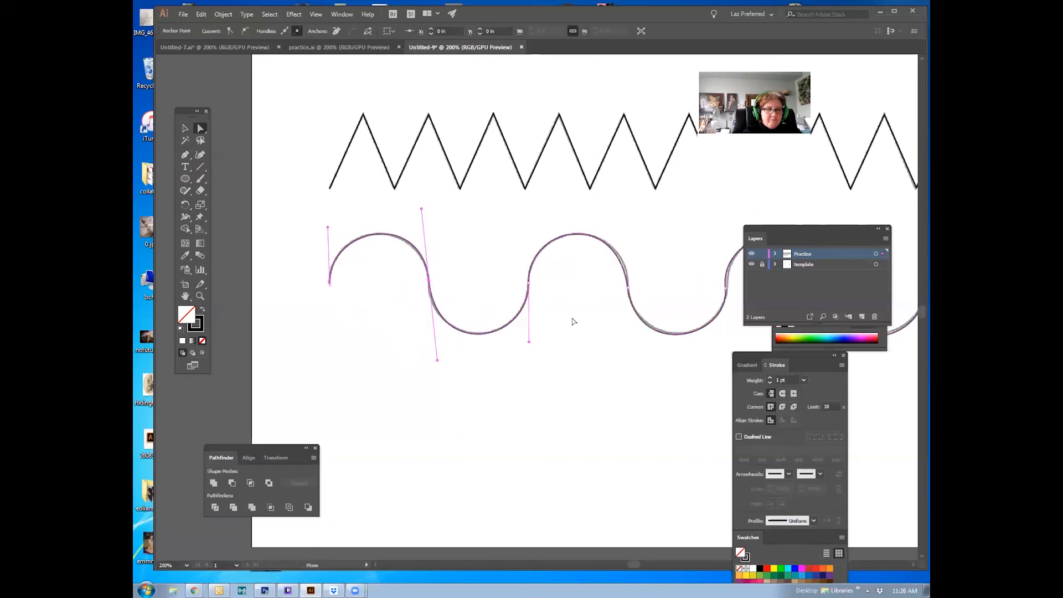
pyautogui.click(587, 355)
# Raise the anchor between the second hump and second trough slightly, and shorten its upper handle to fit the hump
pyautogui.moveTo(637, 375); pyautogui.dragTo(367, 361)
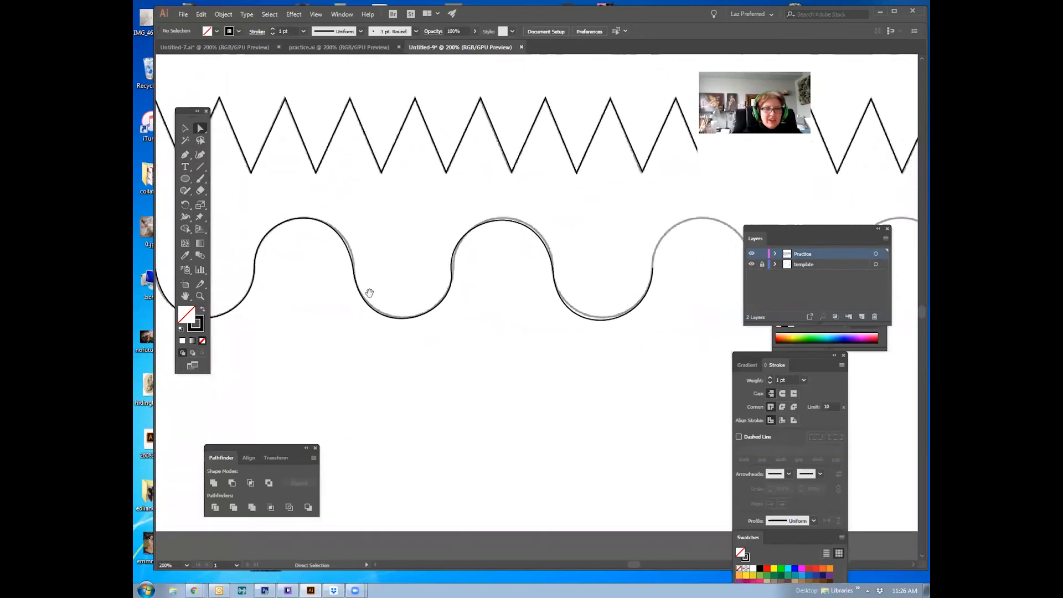
pyautogui.moveTo(454, 219); pyautogui.dragTo(480, 214)
pyautogui.click(466, 232)
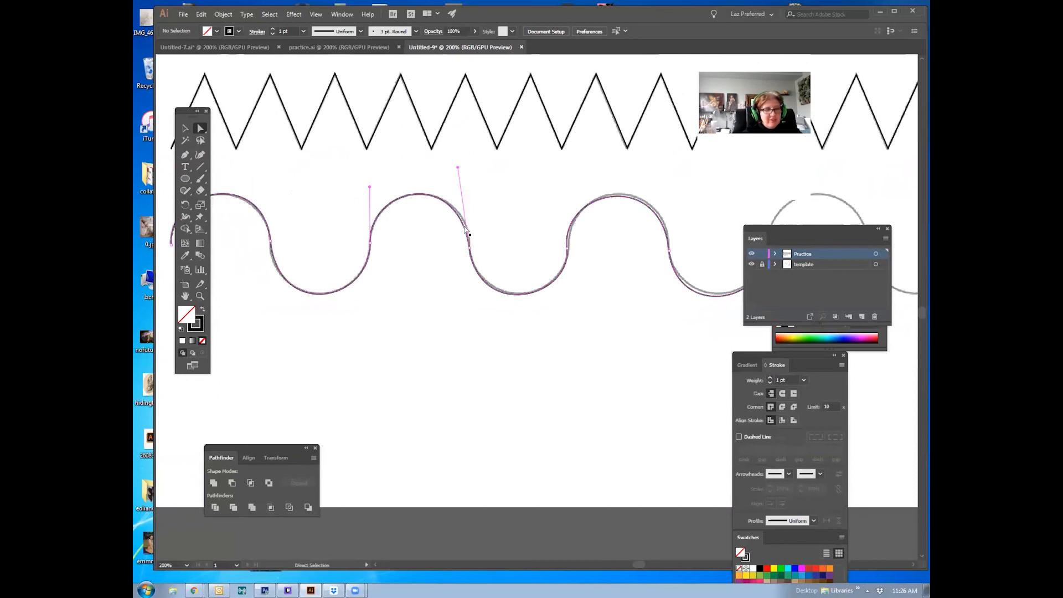
pyautogui.moveTo(470, 245); pyautogui.dragTo(470, 241)
pyautogui.moveTo(458, 161); pyautogui.dragTo(463, 173)
pyautogui.click(481, 251)
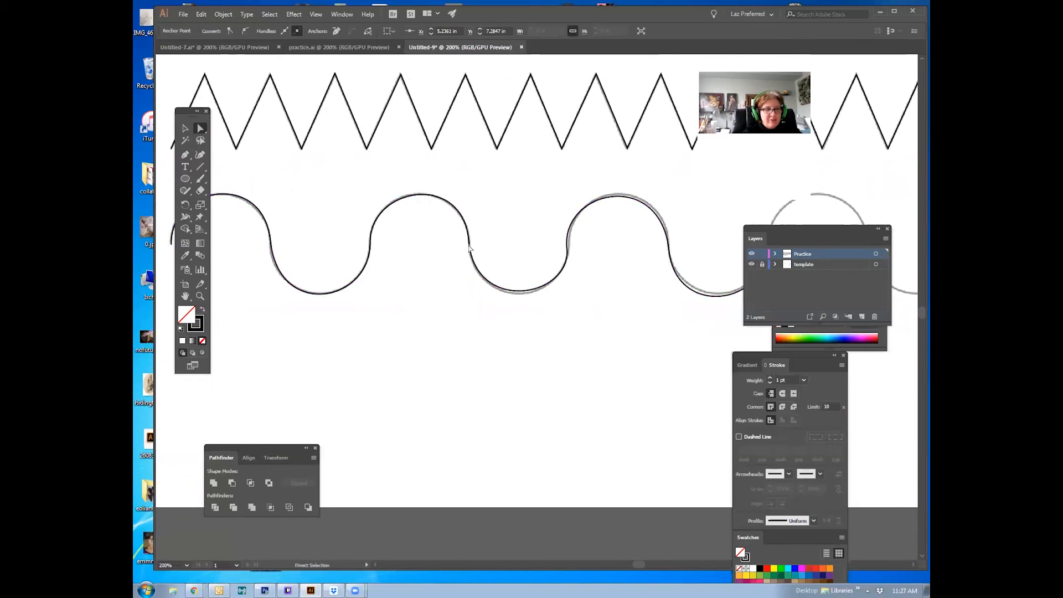
# Lengthen the second trough's left lower handle, adjust its right anchor and lower handle to match the template, and deselect
pyautogui.click(470, 243)
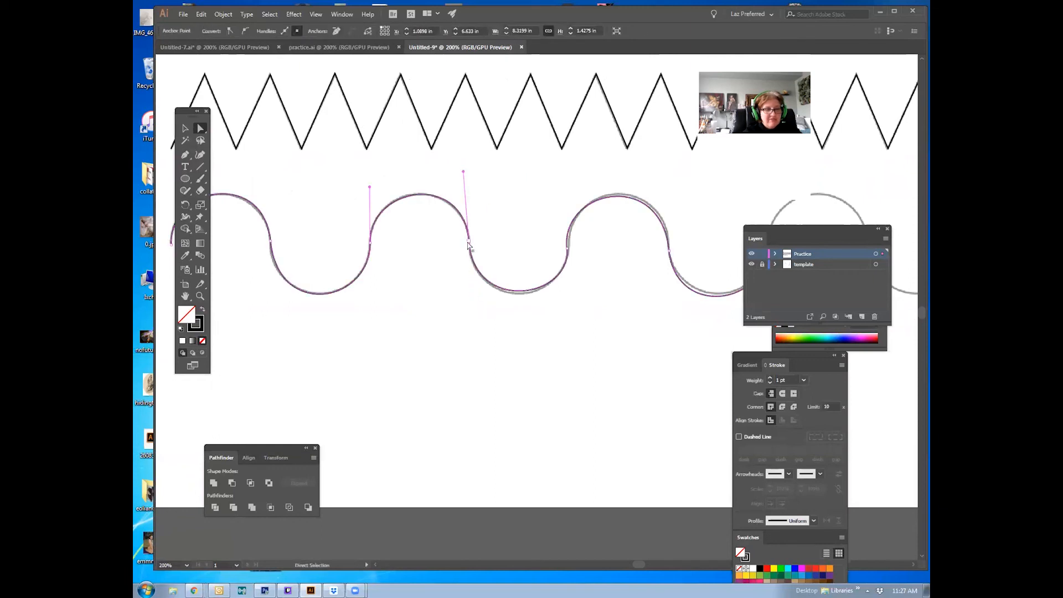
pyautogui.moveTo(476, 316); pyautogui.dragTo(475, 324)
pyautogui.click(576, 249)
pyautogui.click(570, 244)
pyautogui.moveTo(574, 295); pyautogui.dragTo(573, 300)
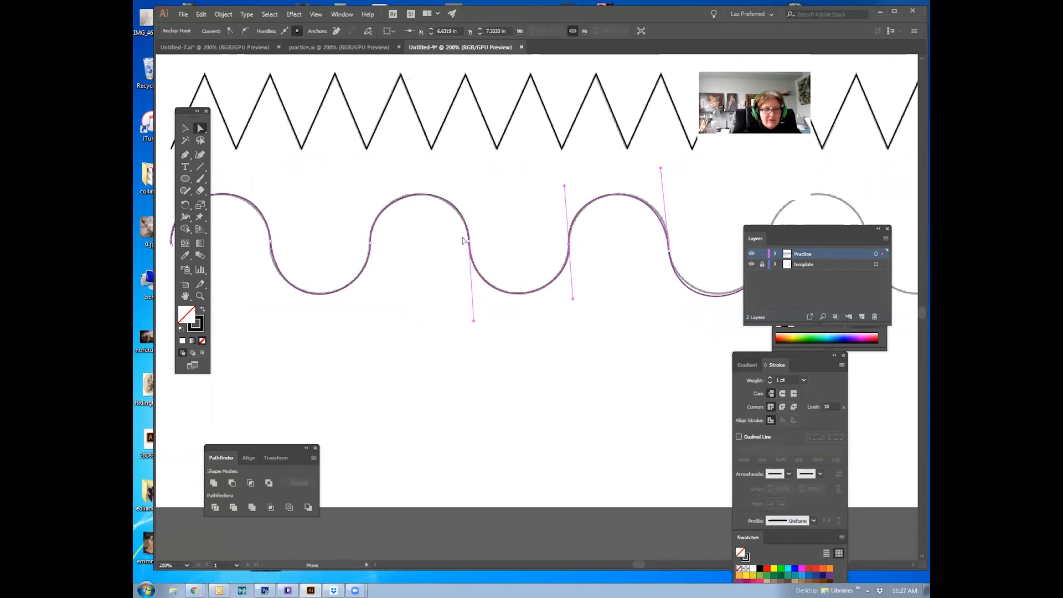
pyautogui.click(640, 288)
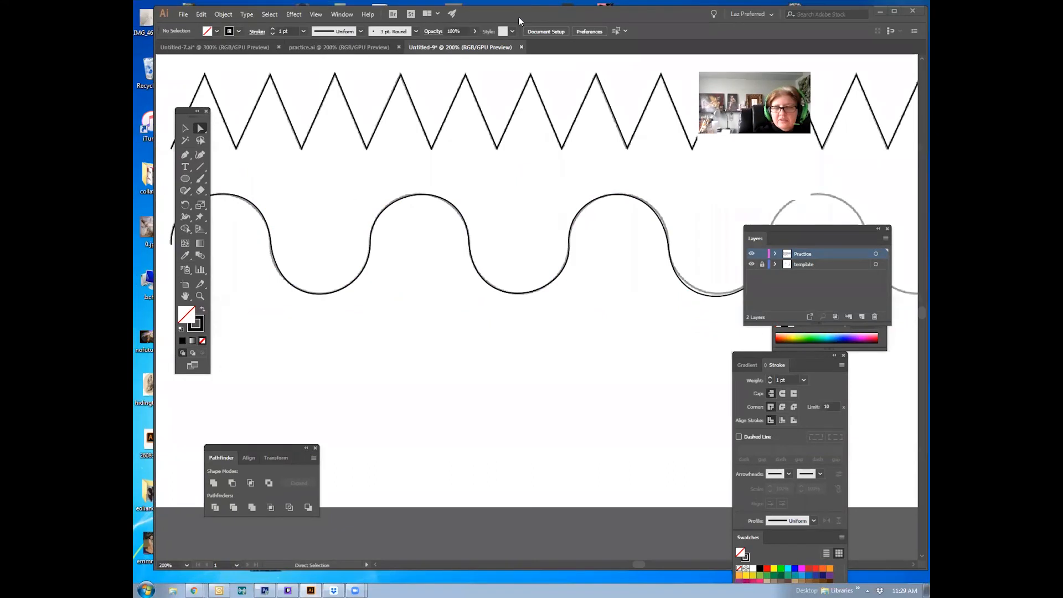
# Select the anchor between the first hump and first trough with Direct Selection to expose its handles
pyautogui.press('z')
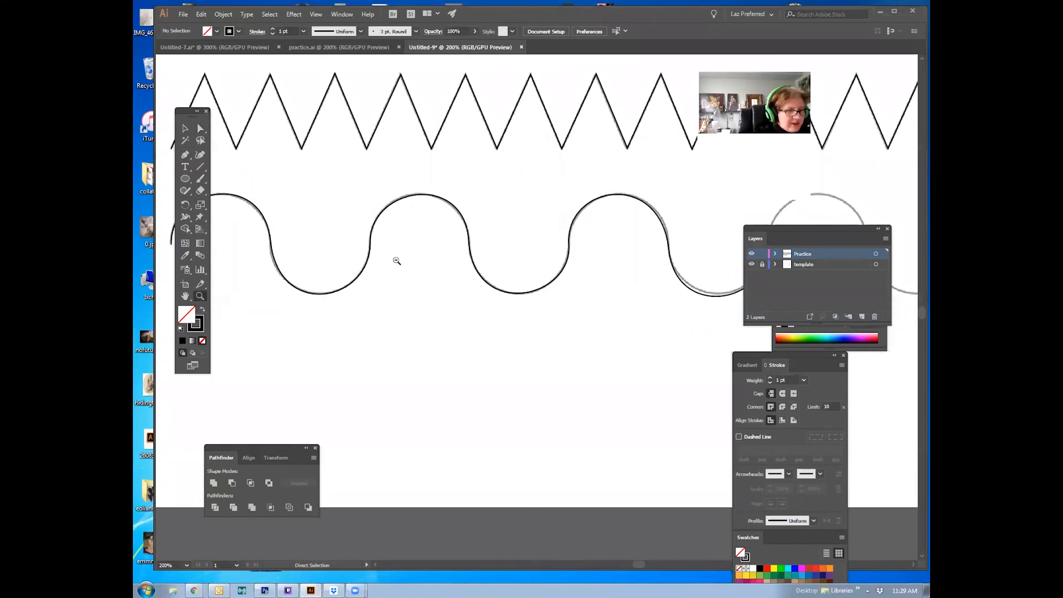
pyautogui.keyDown('alt'); pyautogui.click(395, 261); pyautogui.keyUp('alt')
pyautogui.moveTo(380, 249); pyautogui.dragTo(288, 185)
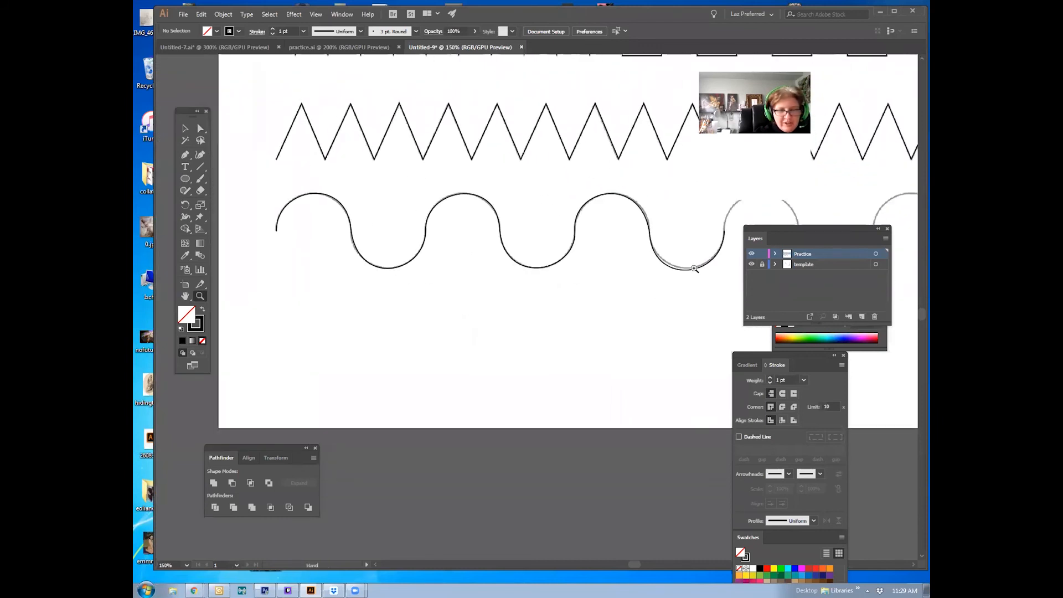
pyautogui.click(203, 130)
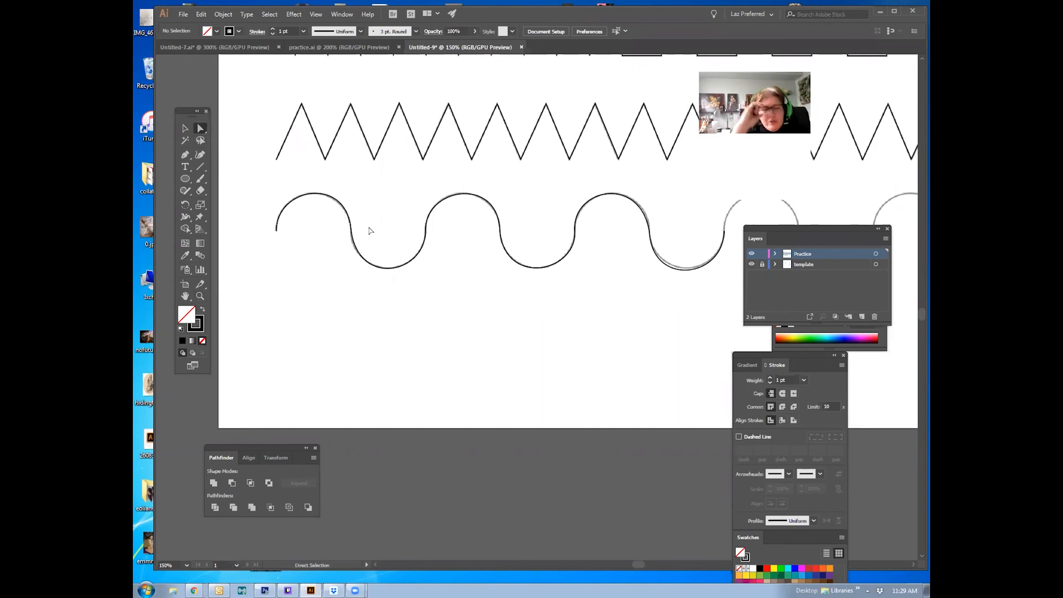
pyautogui.click(353, 232)
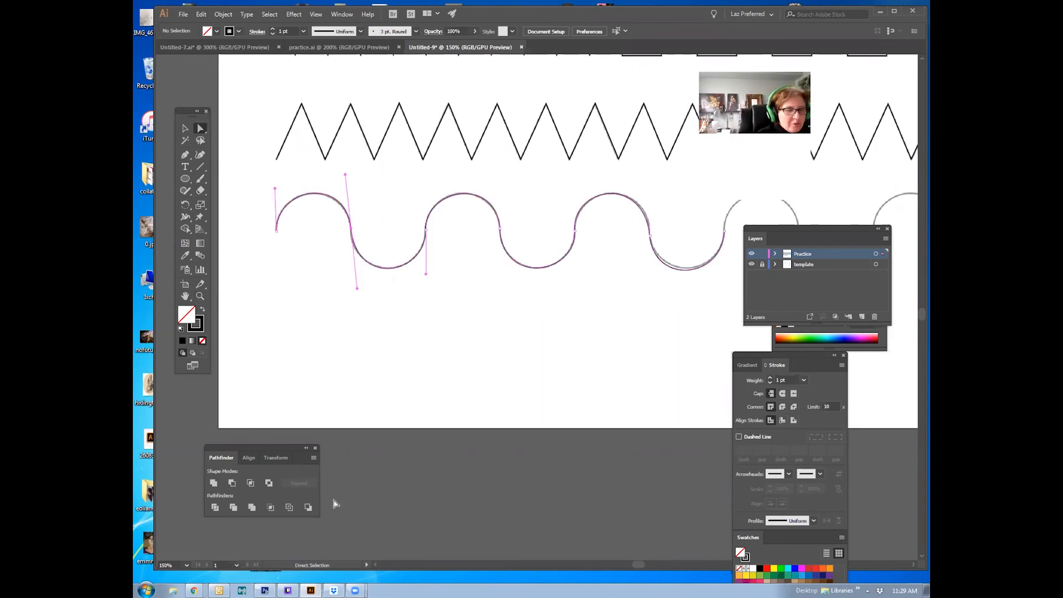
pyautogui.moveTo(346, 233); pyautogui.dragTo(447, 247)
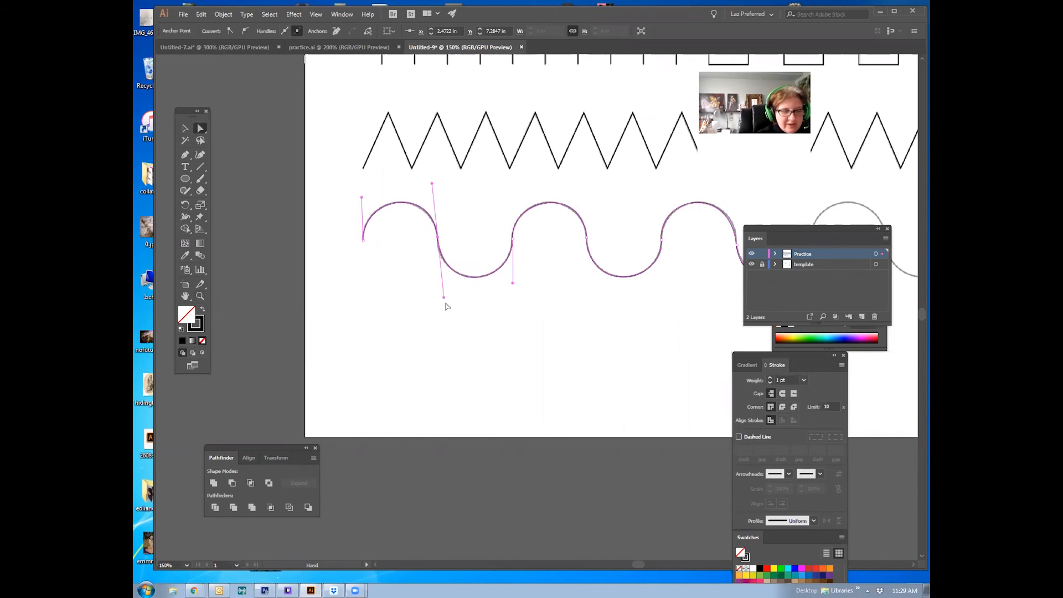
pyautogui.moveTo(433, 184)
pyautogui.mouseDown()
pyautogui.moveTo(442, 177)
pyautogui.moveTo(432, 192)
pyautogui.moveTo(432, 184)
pyautogui.mouseUp()
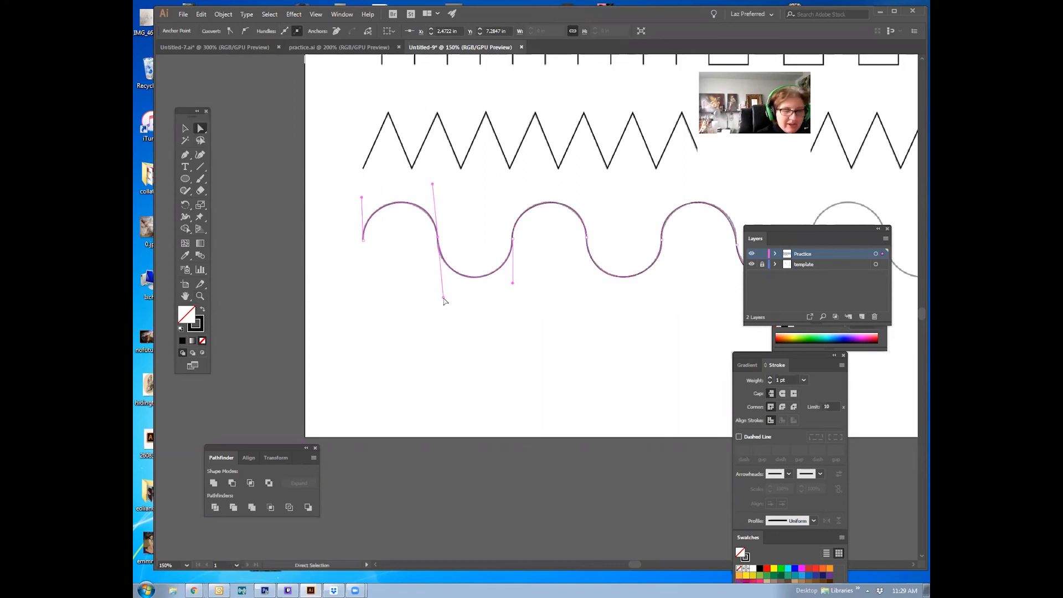
pyautogui.moveTo(444, 298); pyautogui.dragTo(472, 253)
pyautogui.hotkey('ctrl', 'z')
# Flip the first trough into an upward arch by swinging its two lower handles up independently of the neighbouring humps, and deselect
pyautogui.moveTo(444, 325); pyautogui.dragTo(458, 139)
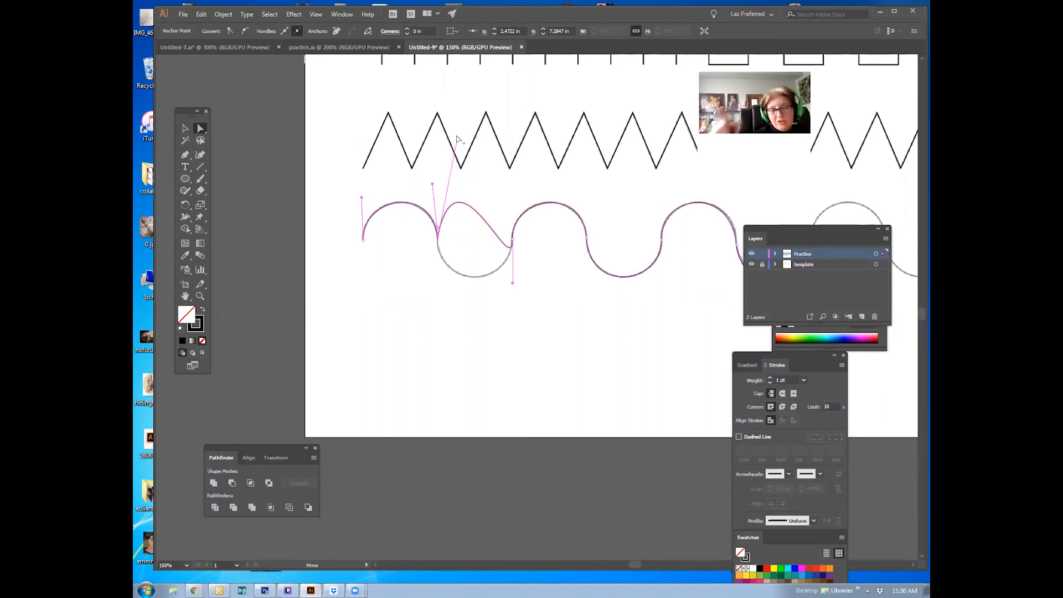
pyautogui.click(513, 240)
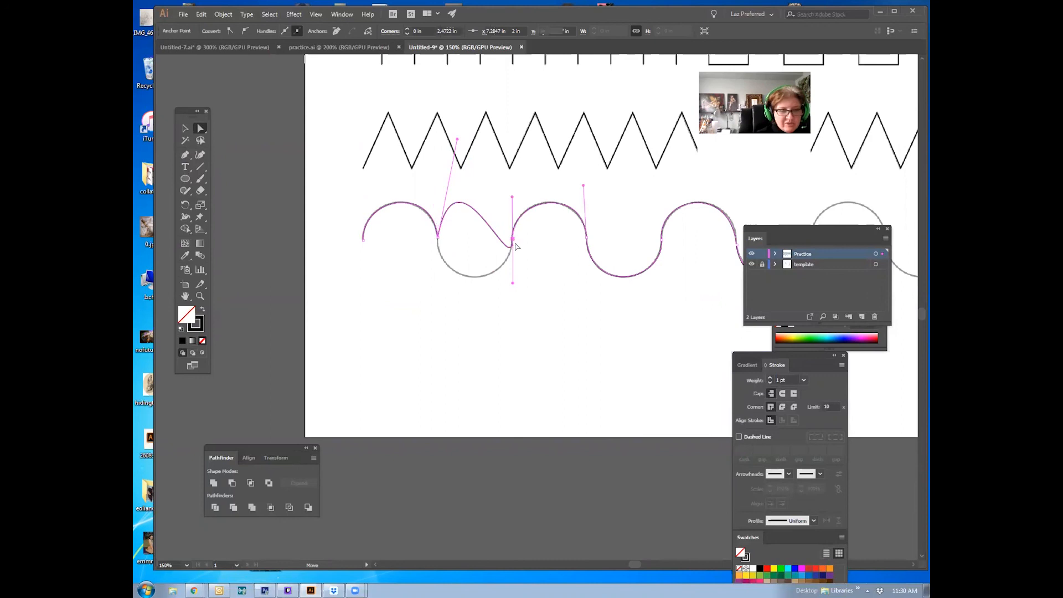
pyautogui.moveTo(513, 285); pyautogui.dragTo(511, 207)
pyautogui.moveTo(458, 139); pyautogui.dragTo(452, 172)
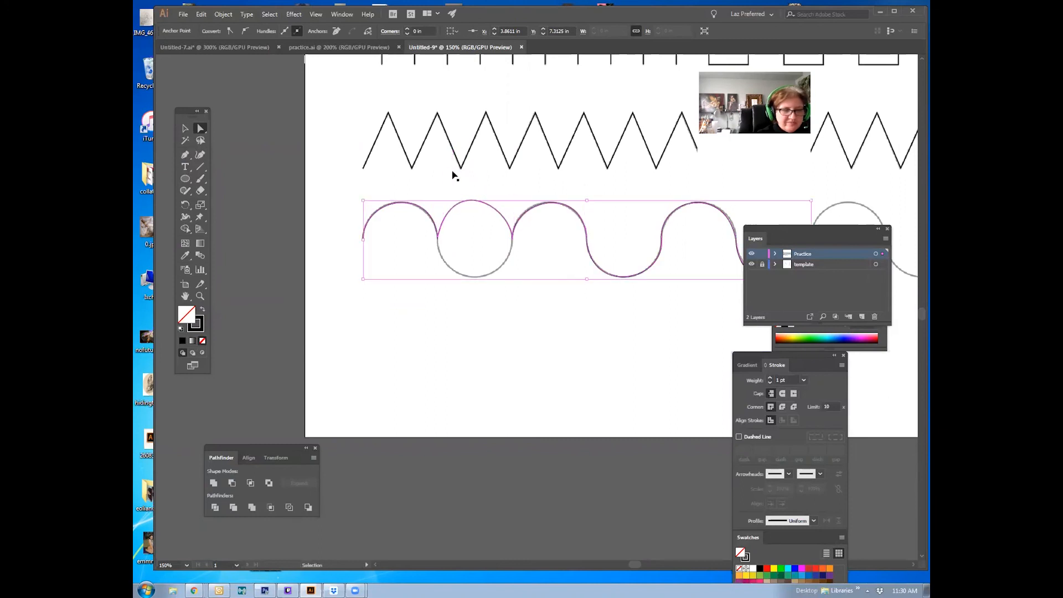
pyautogui.moveTo(453, 175); pyautogui.dragTo(447, 180)
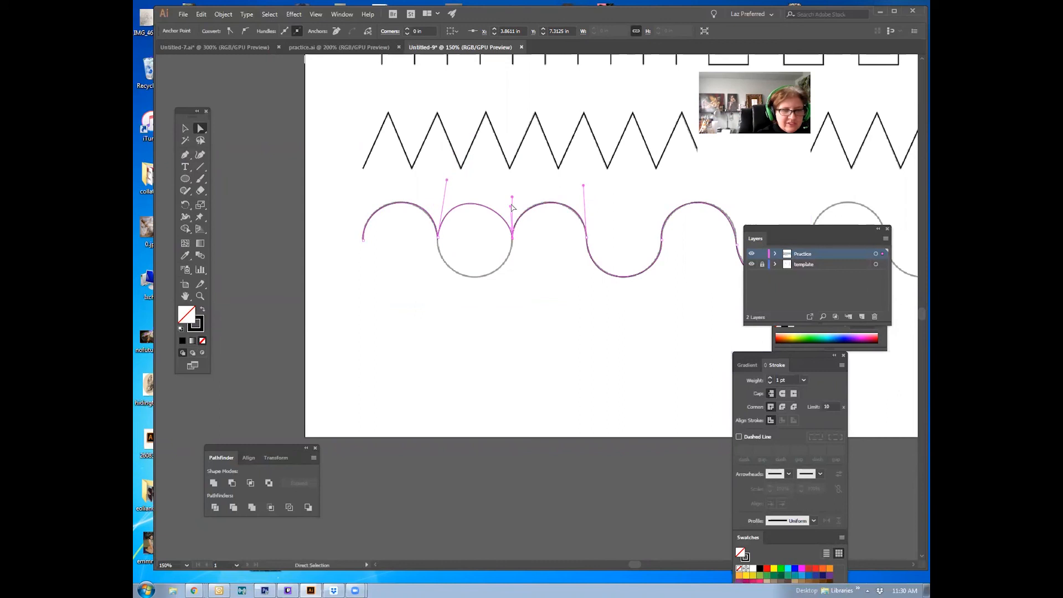
pyautogui.moveTo(511, 207); pyautogui.dragTo(514, 201)
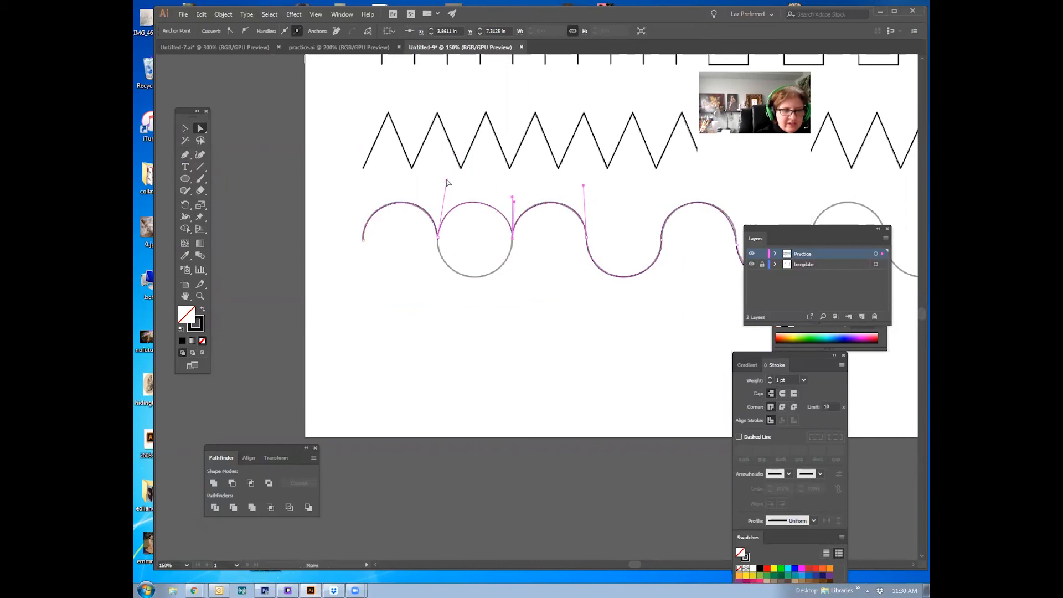
pyautogui.click(526, 332)
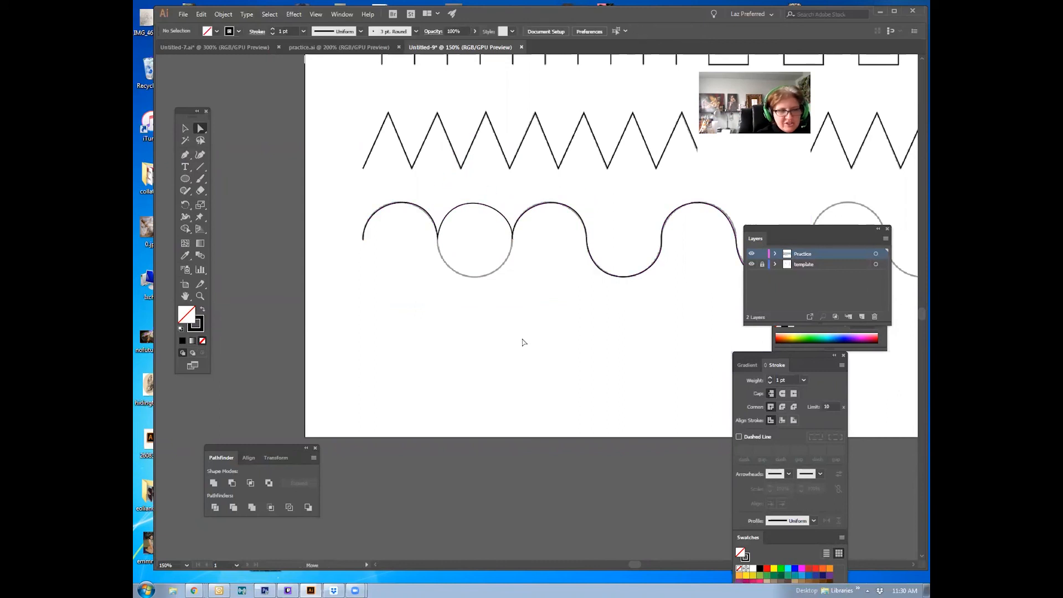
# Turn the second trough into an upward arch by breaking its two lower handles and pulling them above the anchors, and deselect
pyautogui.click(590, 243)
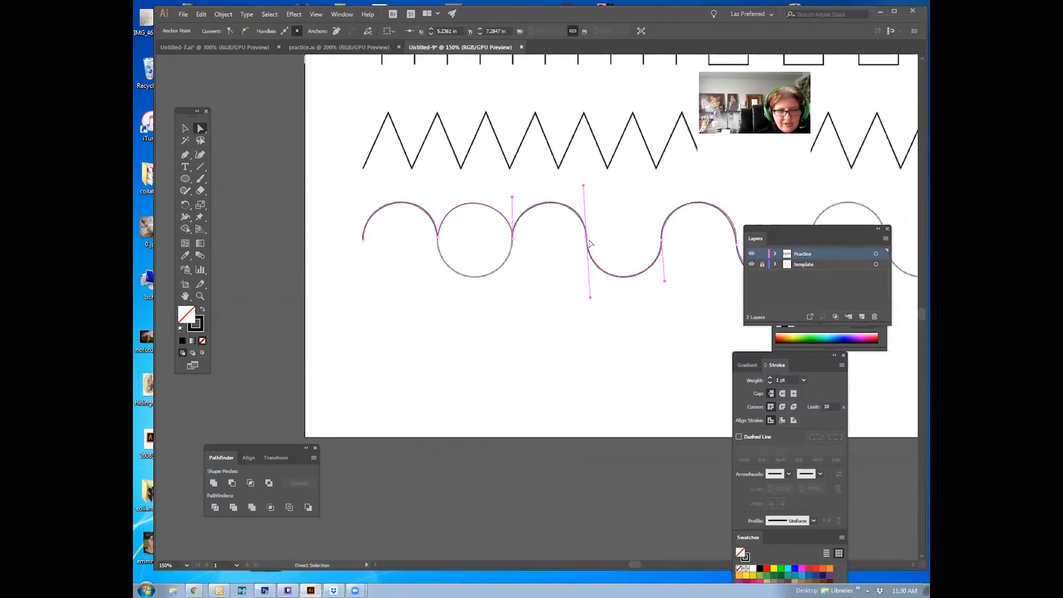
pyautogui.moveTo(590, 299); pyautogui.dragTo(621, 148)
pyautogui.click(663, 242)
pyautogui.moveTo(665, 283); pyautogui.dragTo(658, 213)
pyautogui.moveTo(619, 156); pyautogui.dragTo(604, 177)
pyautogui.moveTo(657, 215); pyautogui.dragTo(661, 195)
pyautogui.click(674, 262)
# Refine the flipped second arch by nudging its left upper handle outward
pyautogui.moveTo(556, 299); pyautogui.dragTo(516, 301)
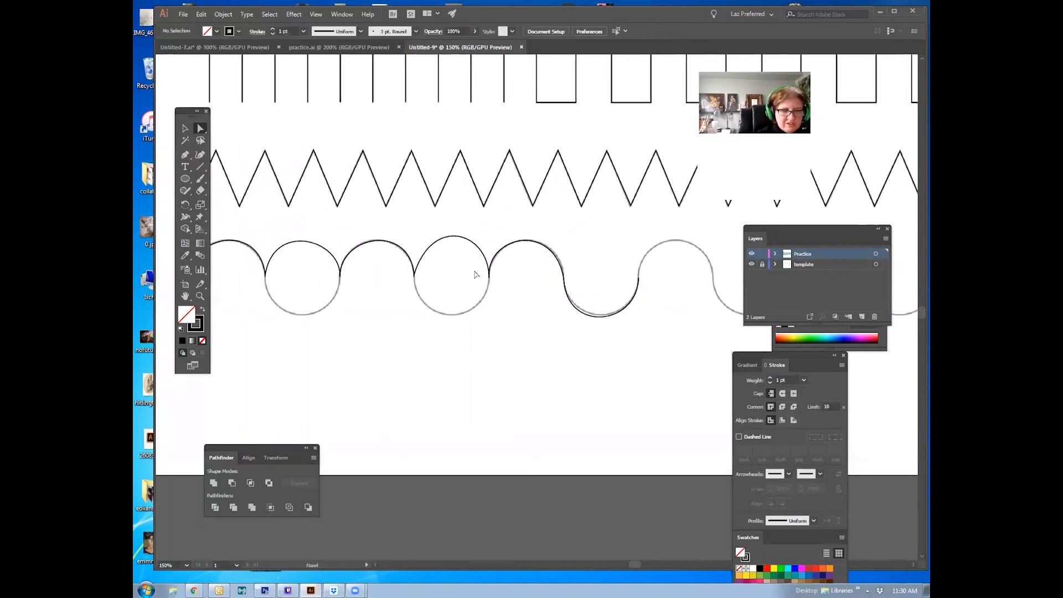
pyautogui.click(465, 243)
pyautogui.moveTo(432, 214); pyautogui.dragTo(427, 215)
# Turn the third trough into an upward arch by swinging both its lower handles up independently, and deselect the path
pyautogui.click(558, 291)
pyautogui.click(564, 282)
pyautogui.moveTo(569, 333); pyautogui.dragTo(579, 218)
pyautogui.moveTo(637, 327); pyautogui.dragTo(640, 242)
pyautogui.click(596, 317)
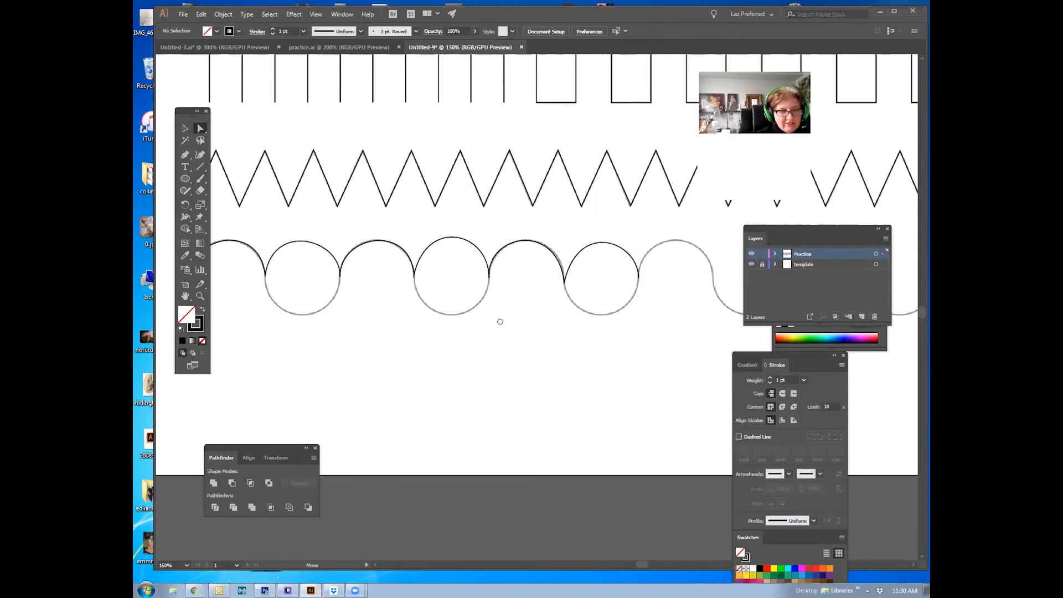
# Examine the cusp anchors at both ends of the first flipped arch up close, including their independent handles
pyautogui.moveTo(500, 321); pyautogui.dragTo(695, 252)
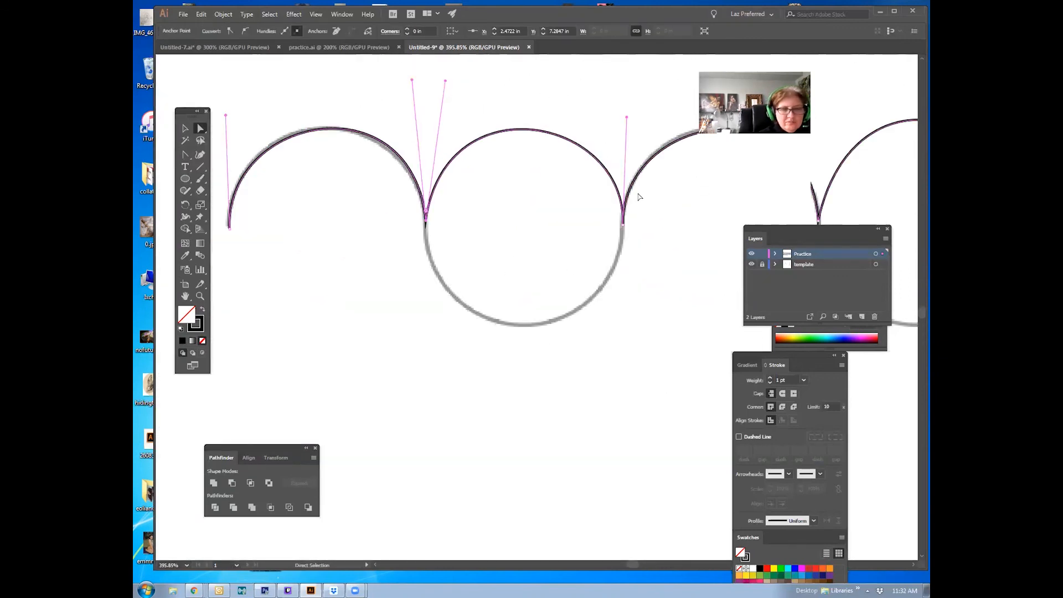
pyautogui.click(641, 231)
pyautogui.click(623, 224)
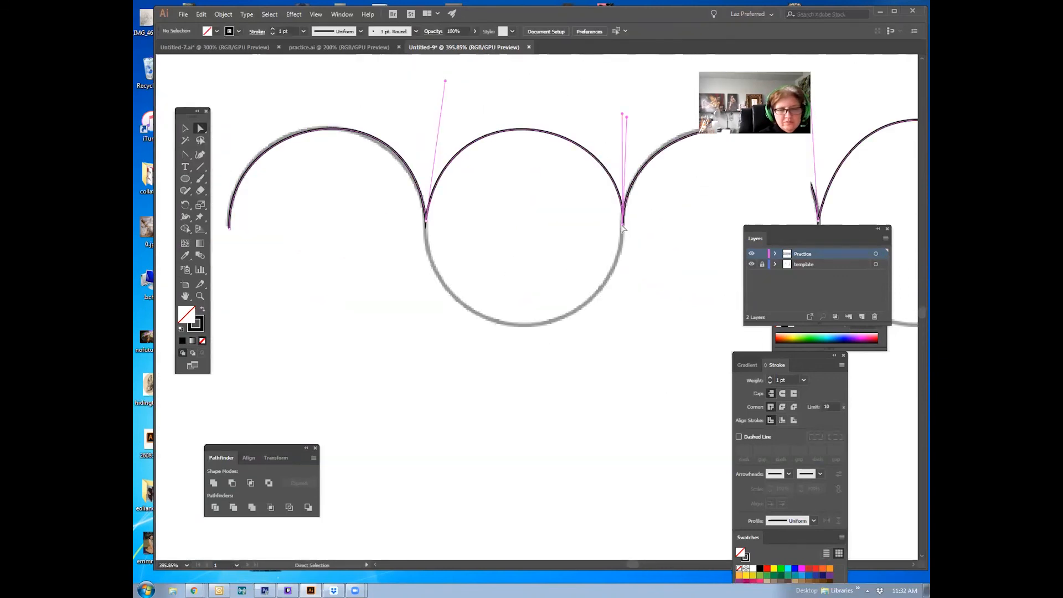
pyautogui.click(276, 292)
pyautogui.click(201, 296)
pyautogui.moveTo(391, 187); pyautogui.dragTo(600, 309)
pyautogui.click(200, 128)
pyautogui.moveTo(358, 239); pyautogui.dragTo(529, 320)
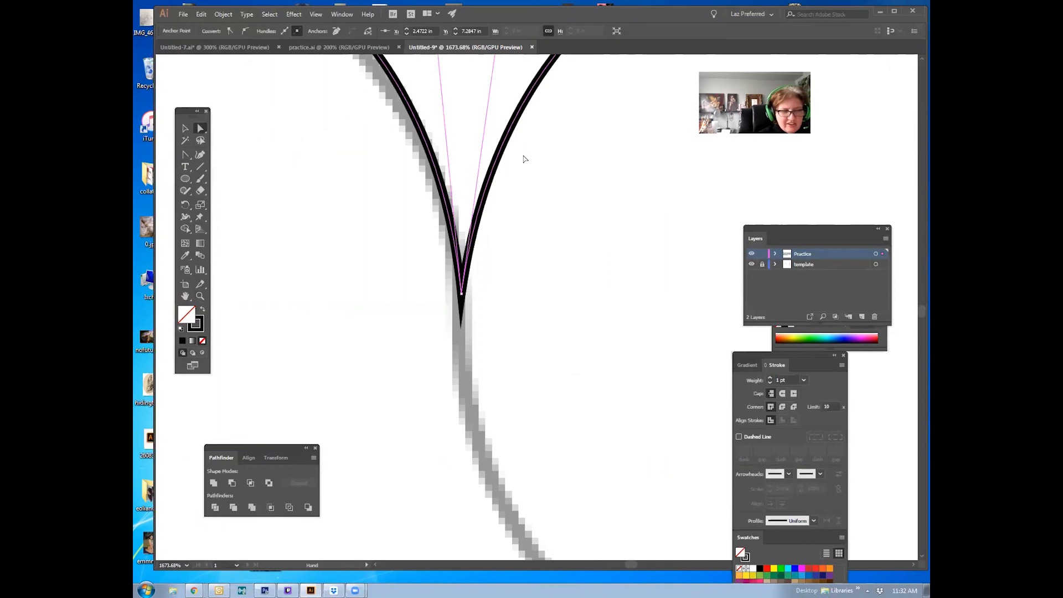
pyautogui.click(498, 332)
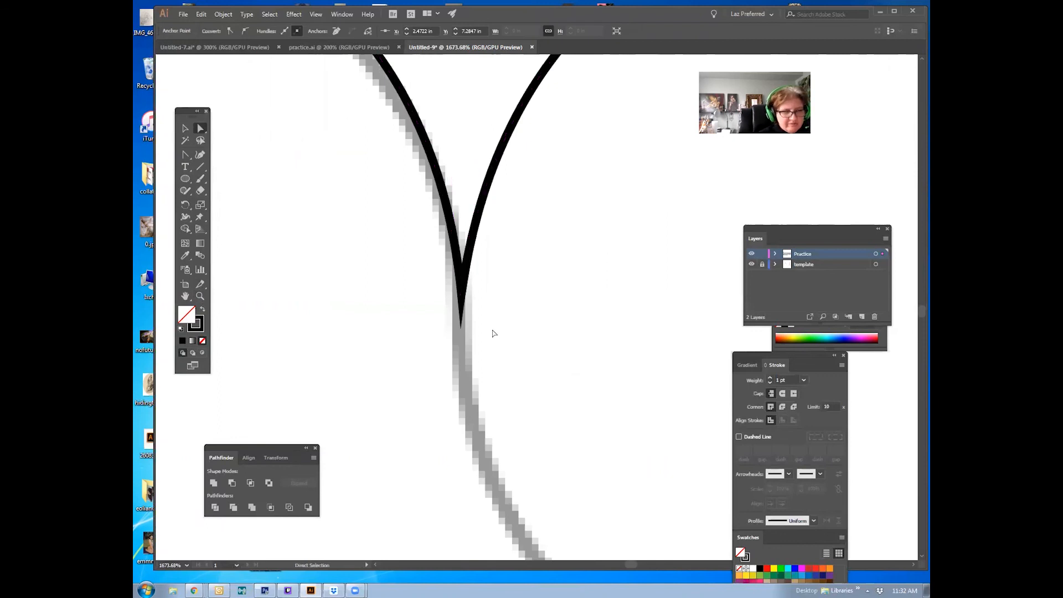
# Spread the two upper handles at the first trough's right anchor apart, moving each independently with Direct Selection
pyautogui.click(202, 296)
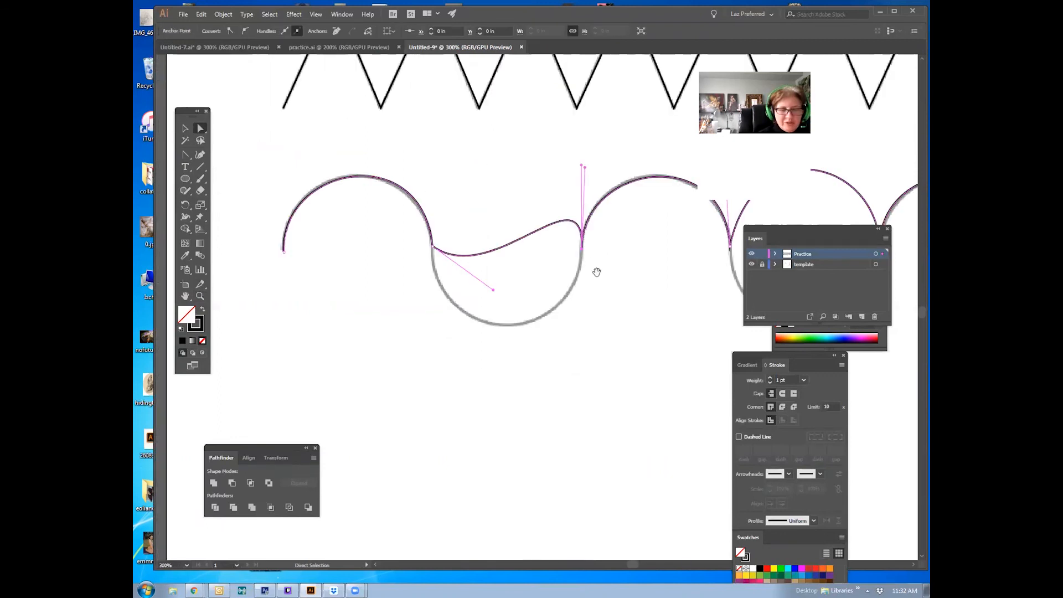
pyautogui.moveTo(596, 270); pyautogui.dragTo(515, 252)
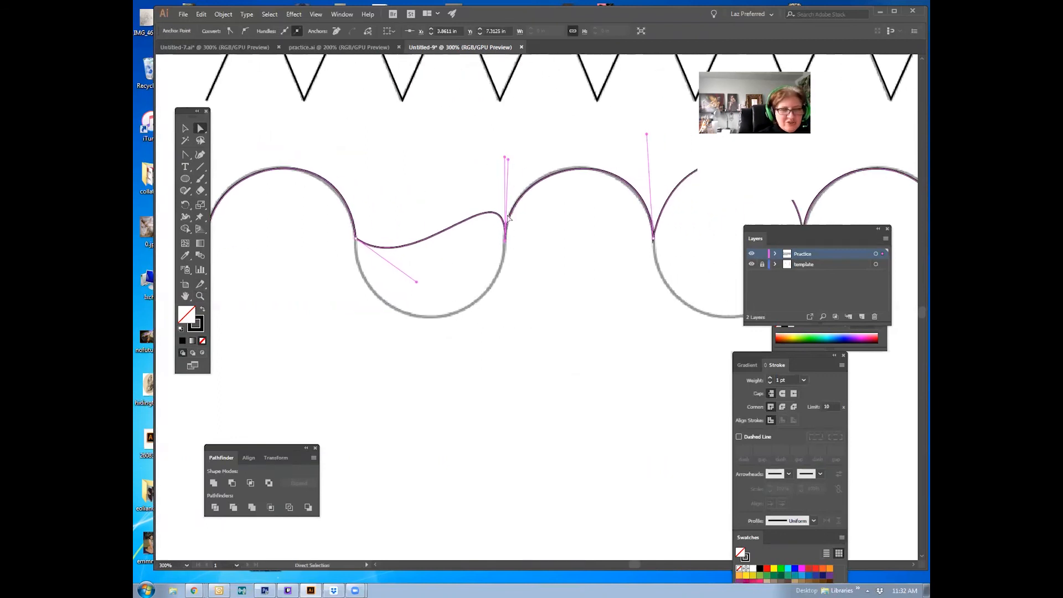
pyautogui.moveTo(498, 157); pyautogui.dragTo(526, 139)
pyautogui.click(511, 255)
pyautogui.click(505, 239)
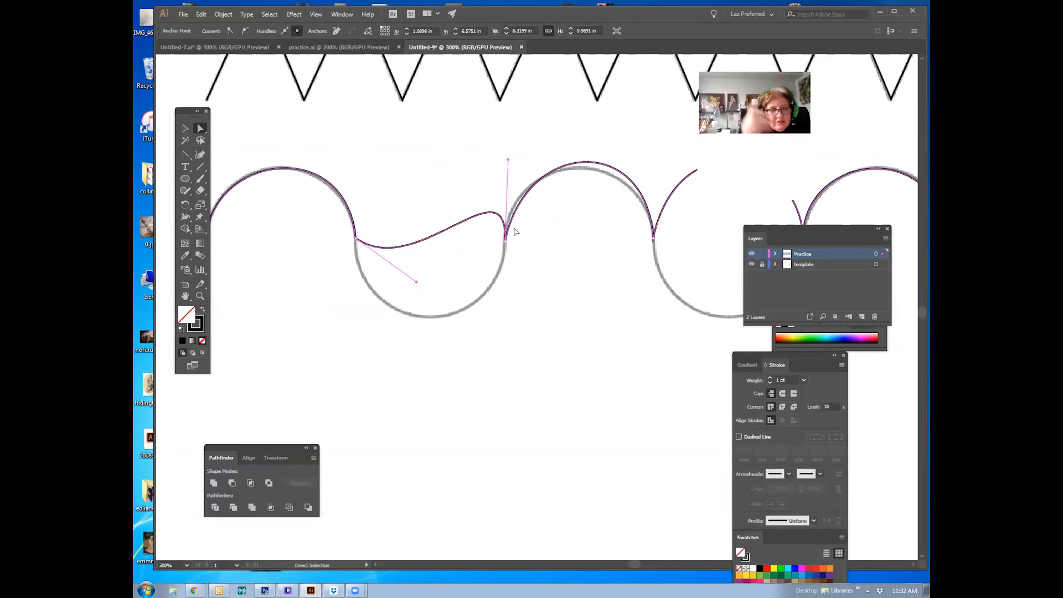
pyautogui.click(507, 246)
pyautogui.click(505, 240)
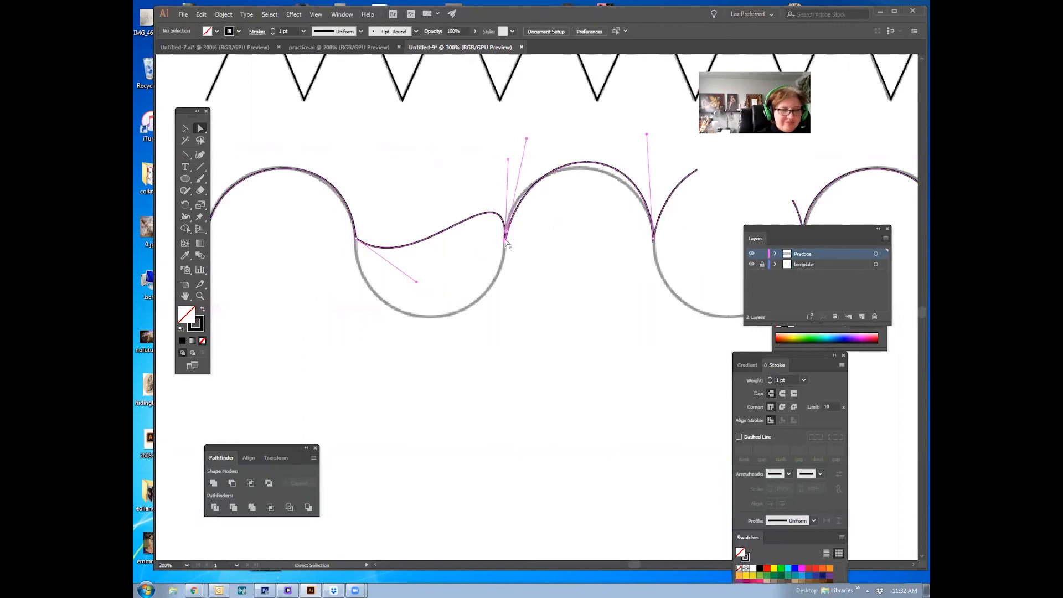
pyautogui.moveTo(508, 160); pyautogui.dragTo(487, 165)
# Raise and shorten the lower handle at the first trough's left anchor with Direct Selection, without moving its upper handle
pyautogui.moveTo(417, 283); pyautogui.dragTo(408, 259)
pyautogui.click(411, 282)
pyautogui.click(356, 238)
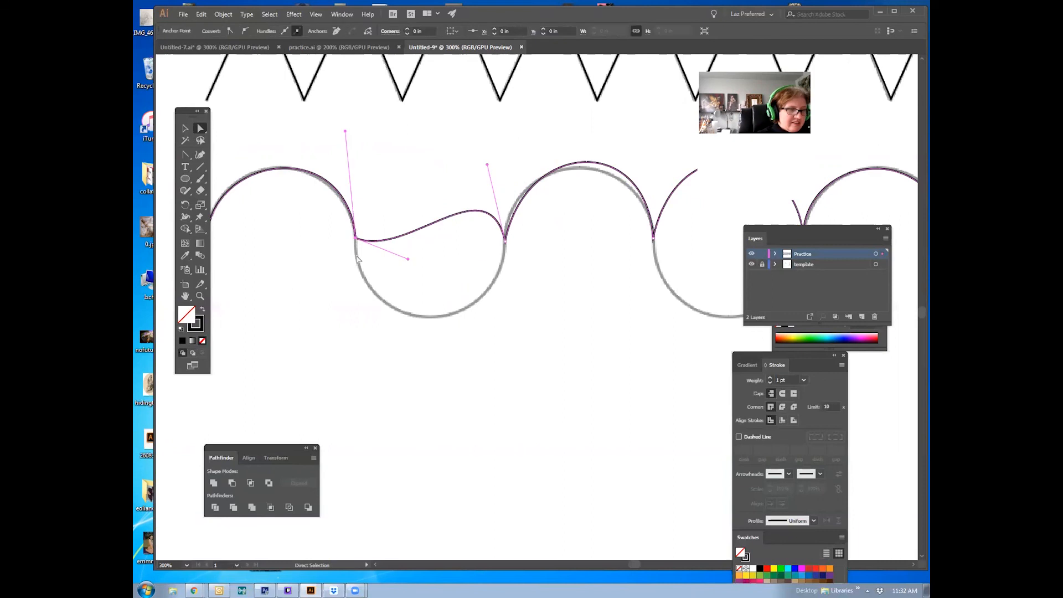
pyautogui.moveTo(189, 154); pyautogui.dragTo(222, 194)
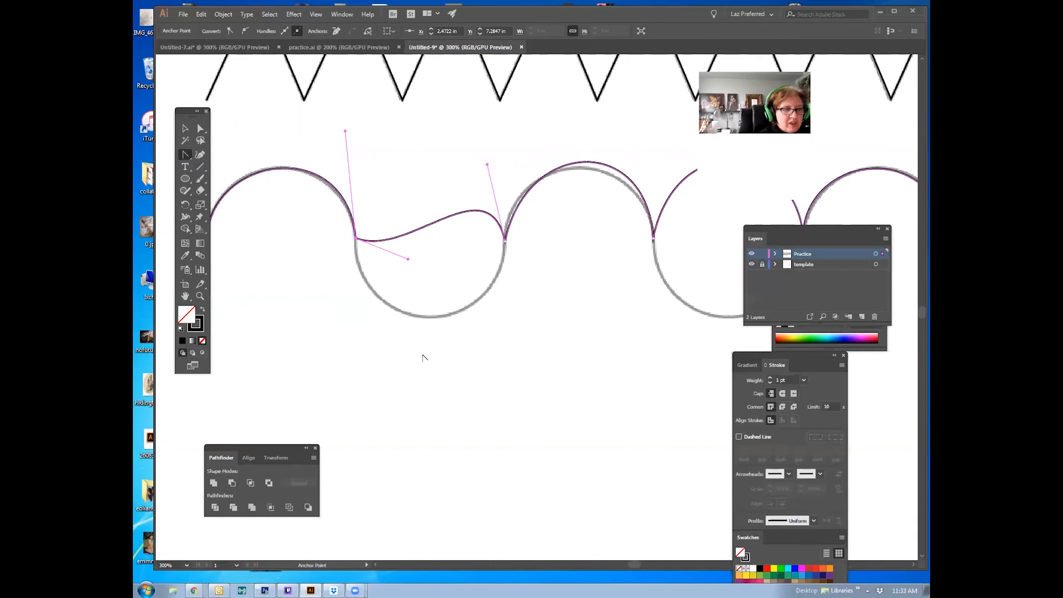
pyautogui.press('a')
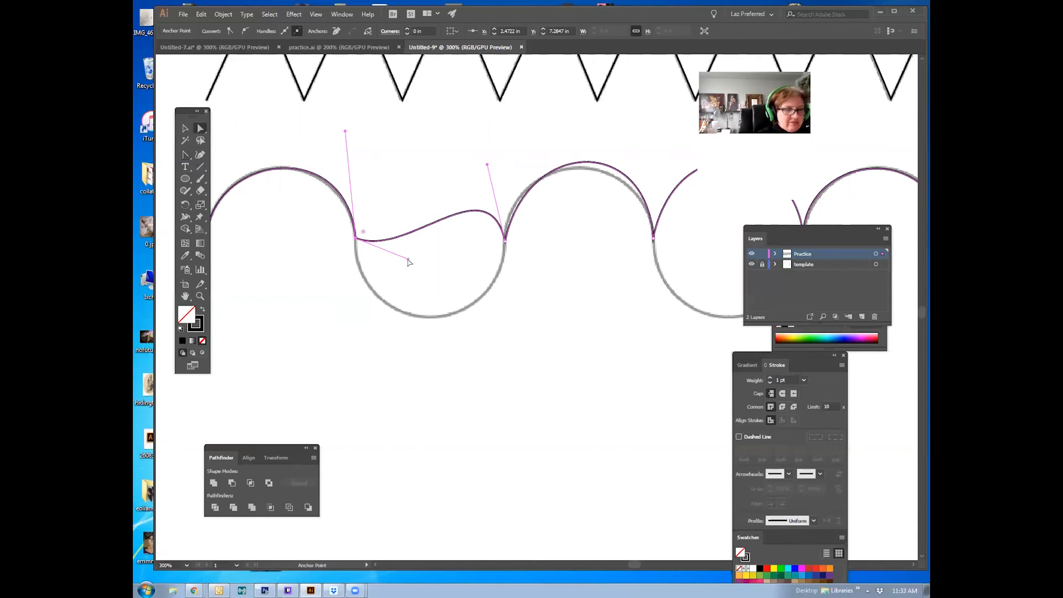
pyautogui.moveTo(407, 265)
pyautogui.mouseDown()
pyautogui.moveTo(366, 311)
pyautogui.moveTo(396, 371)
pyautogui.moveTo(356, 391)
pyautogui.moveTo(371, 409)
pyautogui.moveTo(365, 380)
pyautogui.moveTo(387, 255)
pyautogui.moveTo(389, 263)
pyautogui.mouseUp()
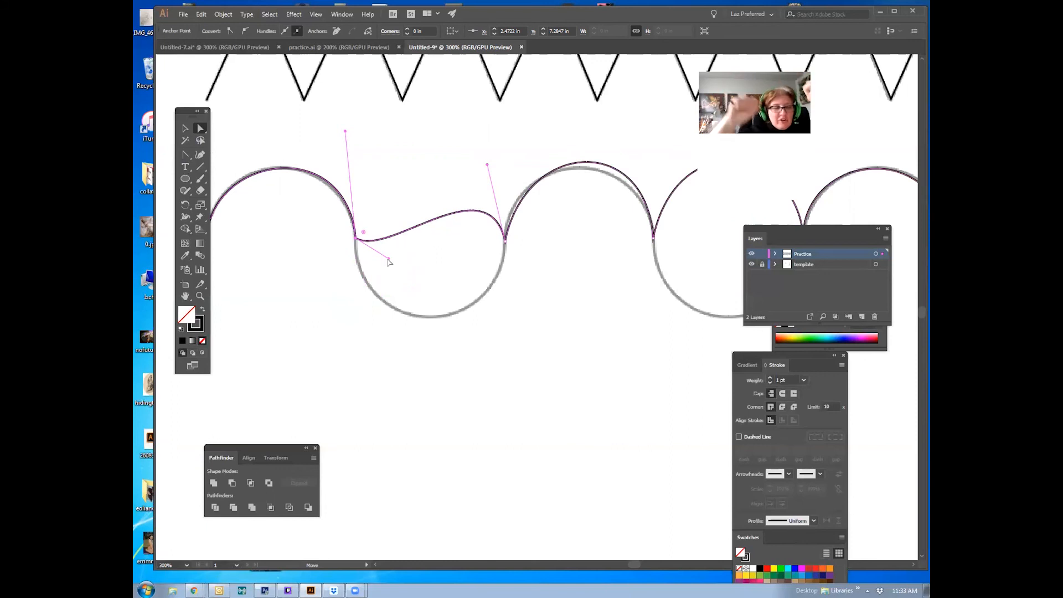
# Convert the first trough's left anchor back to a smooth point by pulling new paired handles from it with the Anchor Point tool
pyautogui.click(185, 155)
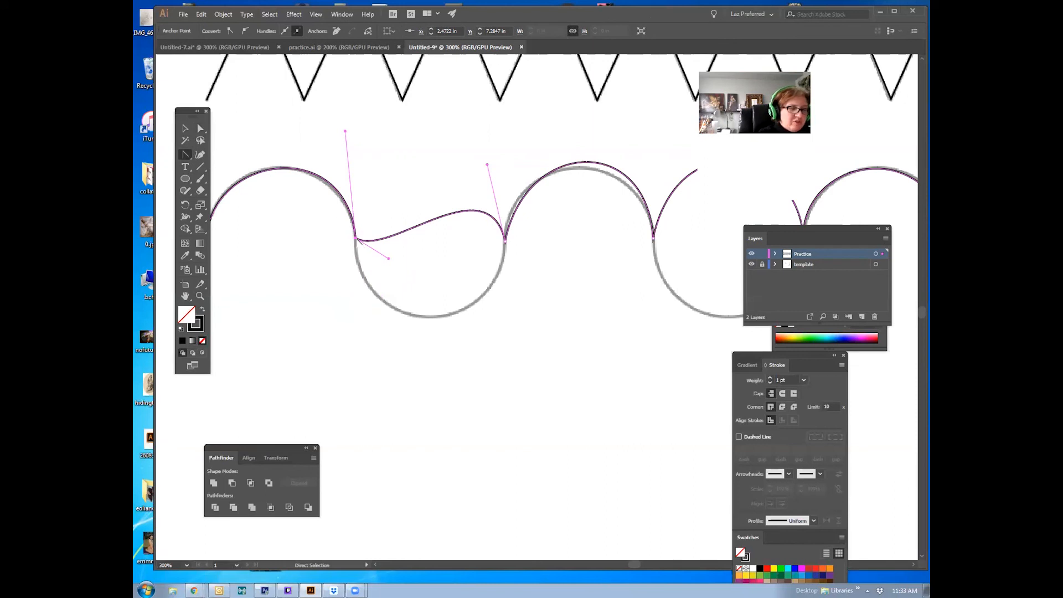
pyautogui.moveTo(357, 241); pyautogui.dragTo(371, 346)
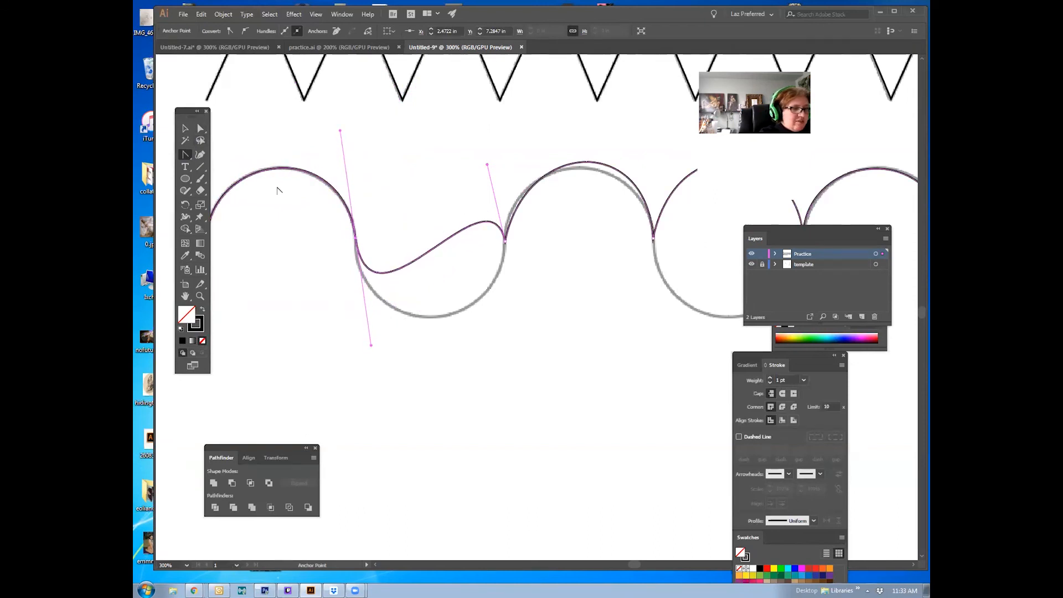
pyautogui.click(378, 344)
pyautogui.moveTo(421, 250); pyautogui.dragTo(399, 281)
pyautogui.hotkey('ctrl', 'z')
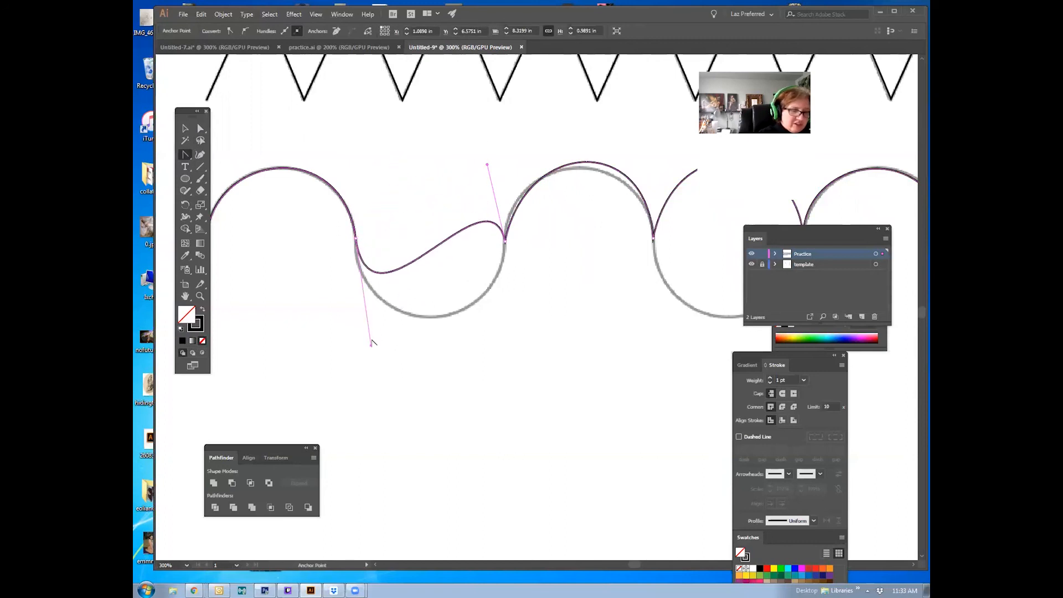
pyautogui.moveTo(371, 346); pyautogui.dragTo(373, 127)
pyautogui.hotkey('ctrl', 'z')
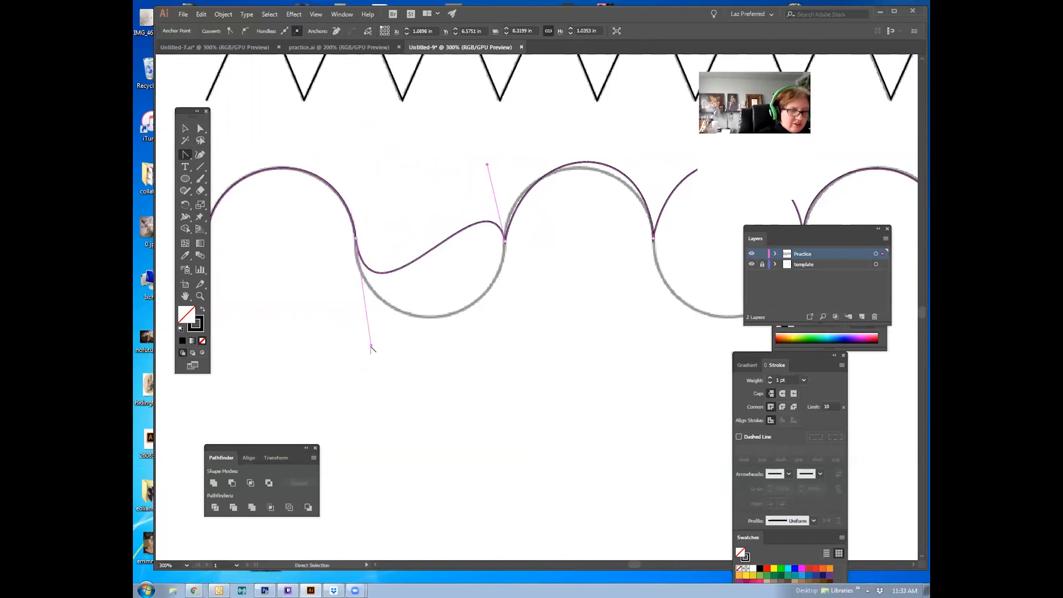
# Swing the left anchor's lower handle above it, pull out fresh vertical paired handles, and break the lower one upward again
pyautogui.moveTo(371, 346); pyautogui.dragTo(382, 143)
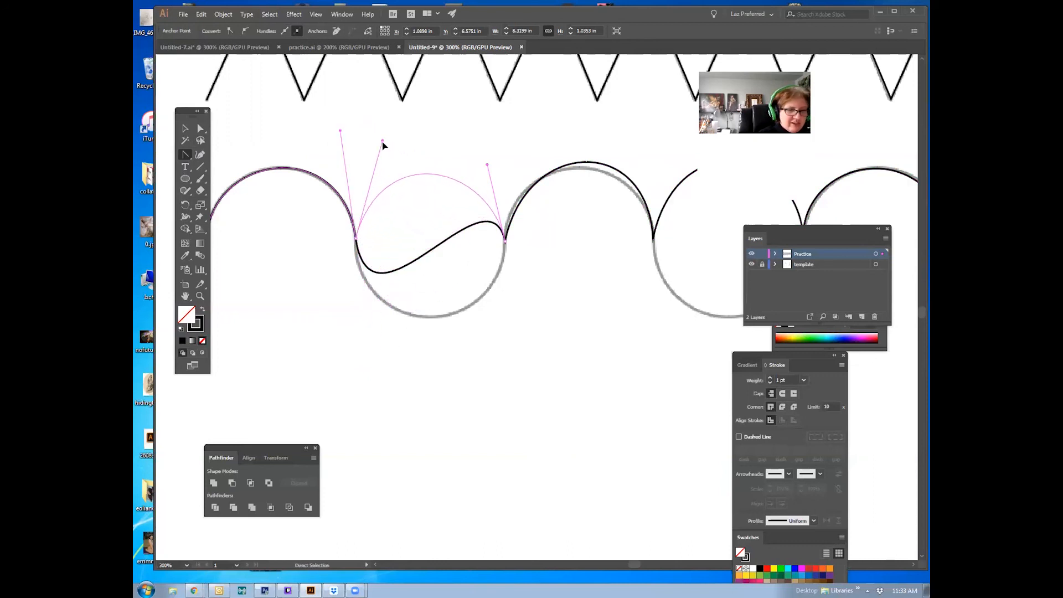
pyautogui.moveTo(356, 241); pyautogui.dragTo(356, 410)
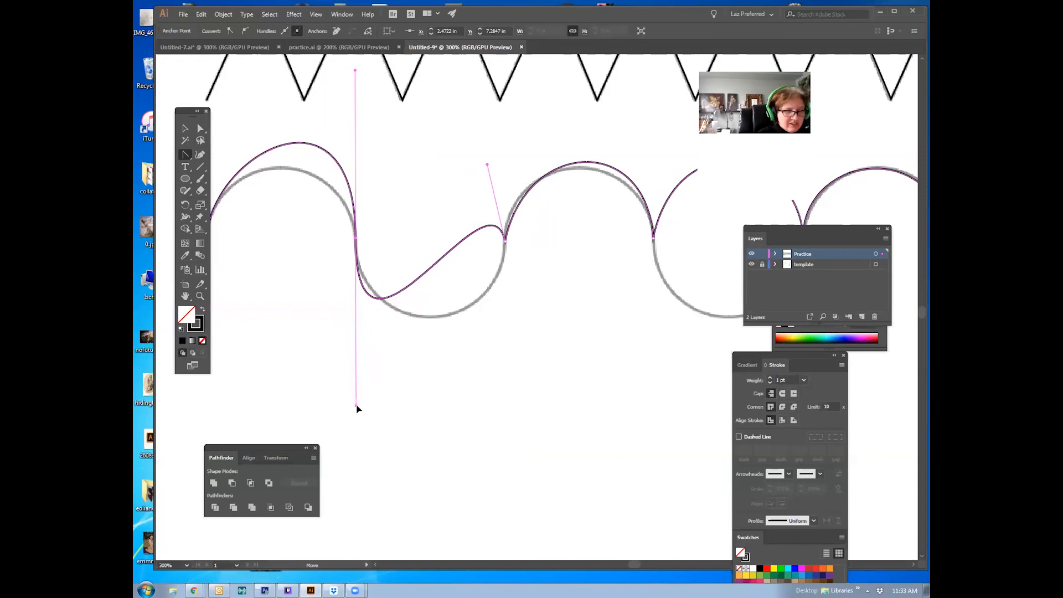
pyautogui.moveTo(357, 410); pyautogui.dragTo(376, 109)
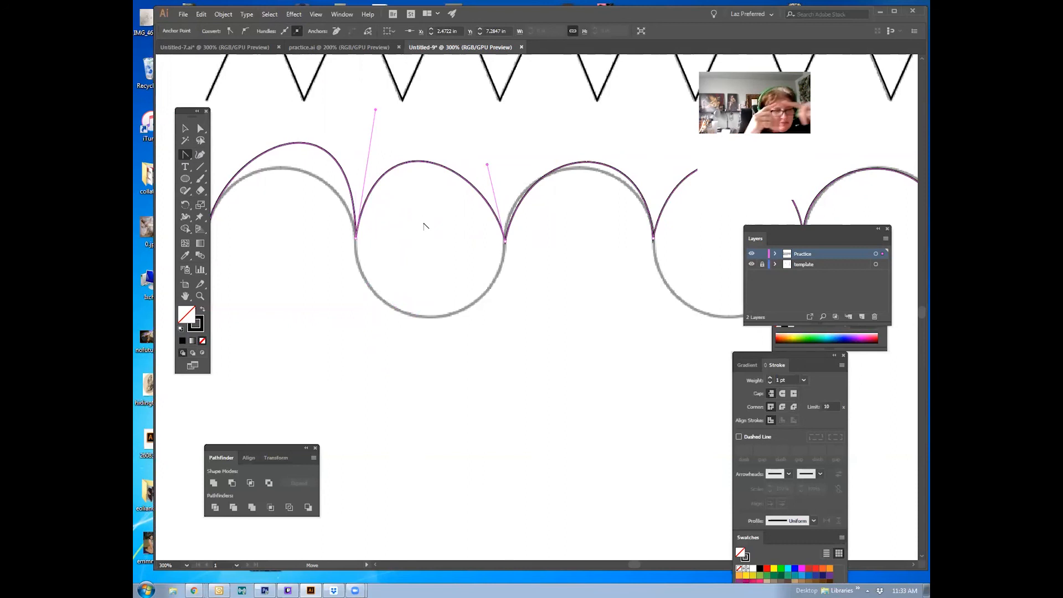
# Pull smooth handles from both anchors of the first trough, and swing both lower handles up to form a rounded arch
pyautogui.moveTo(357, 239); pyautogui.dragTo(378, 343)
pyautogui.moveTo(506, 242); pyautogui.dragTo(517, 150)
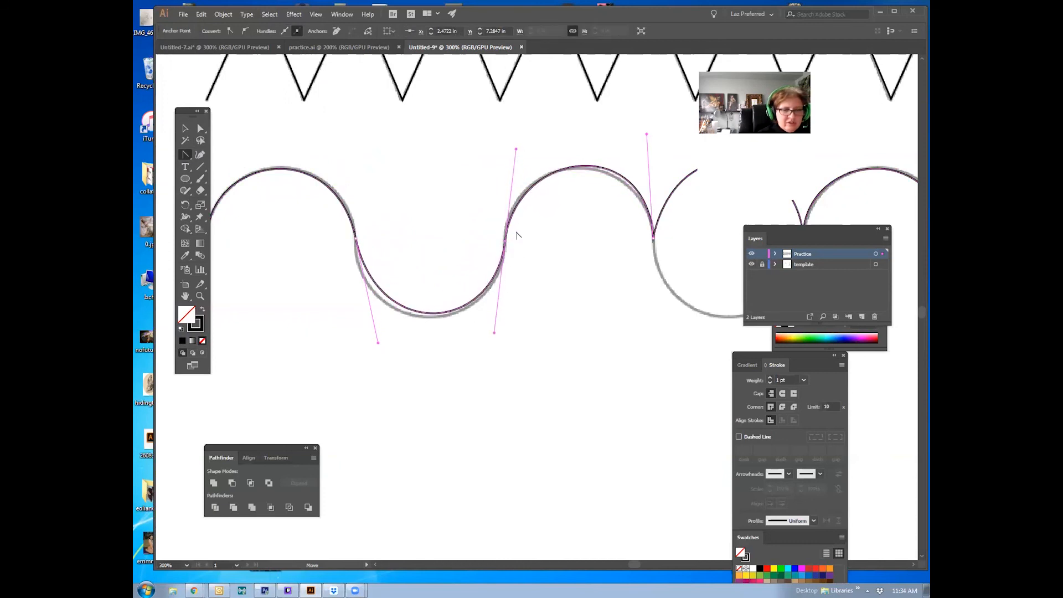
pyautogui.moveTo(495, 334); pyautogui.dragTo(449, 176)
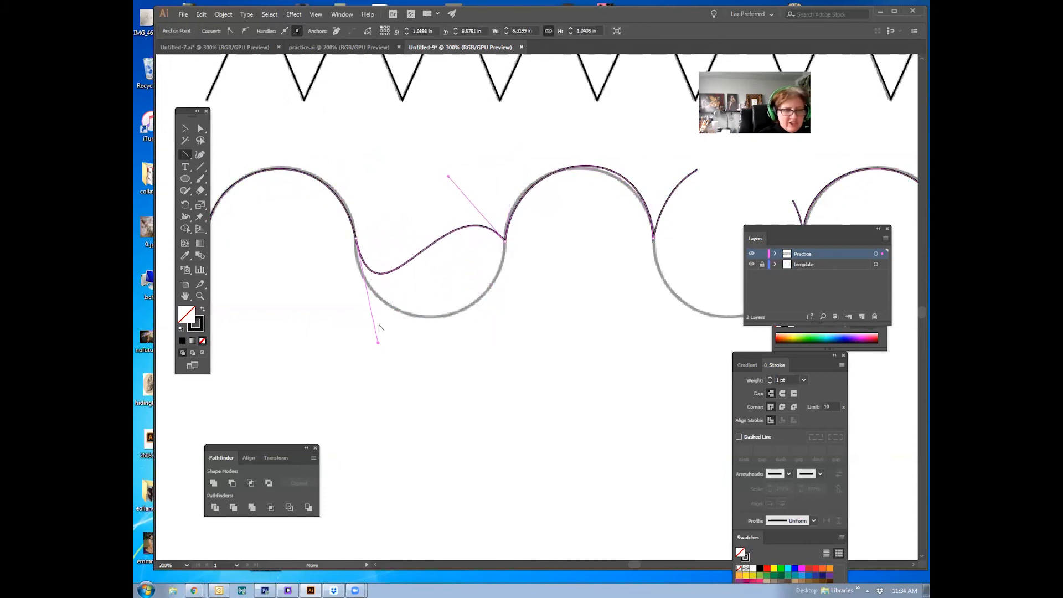
pyautogui.moveTo(378, 346); pyautogui.dragTo(433, 169)
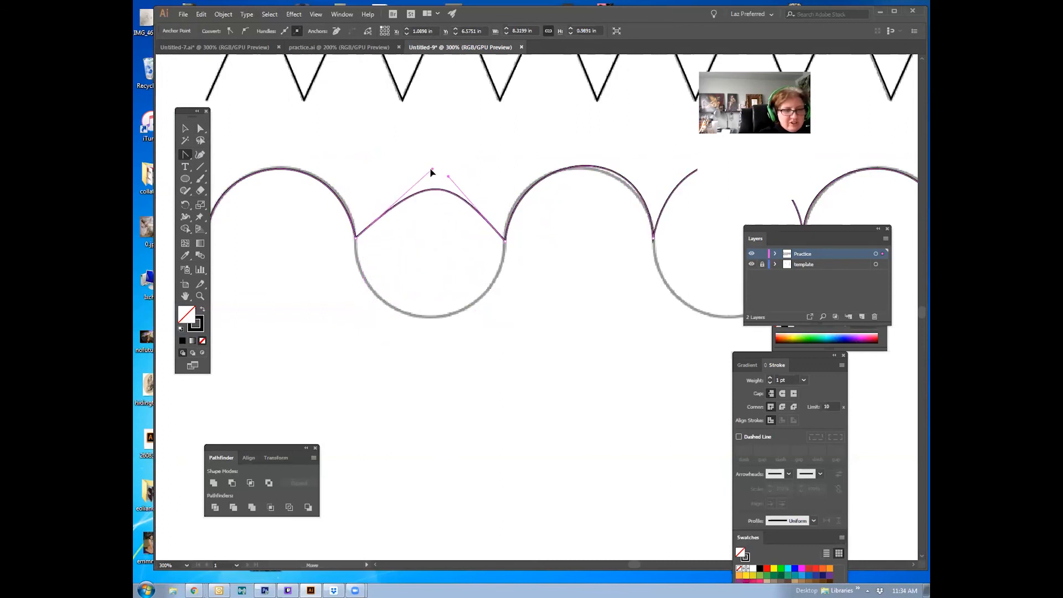
pyautogui.moveTo(431, 170); pyautogui.dragTo(385, 174)
pyautogui.moveTo(449, 177); pyautogui.dragTo(480, 168)
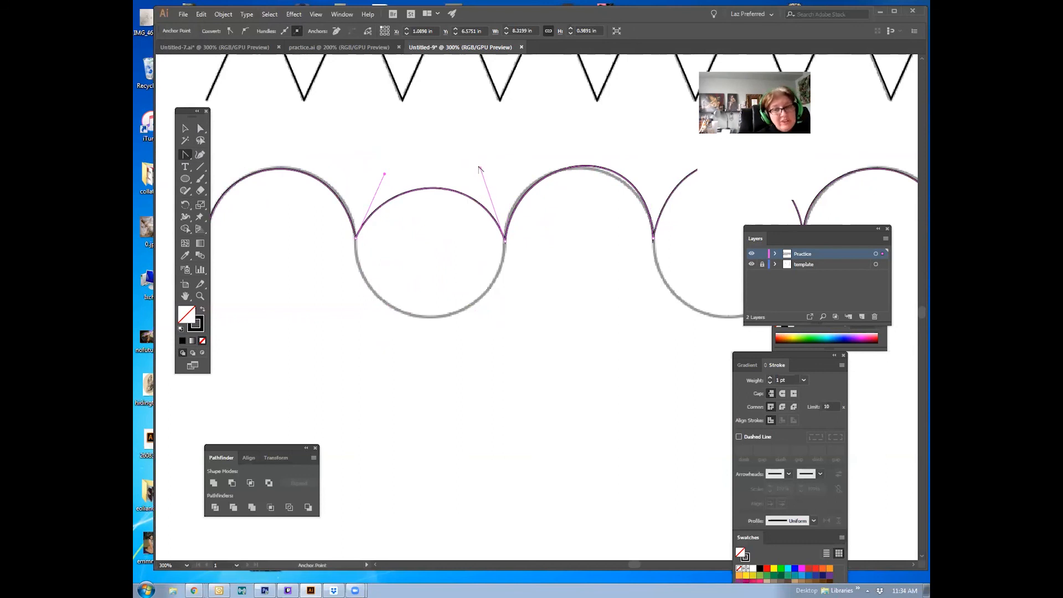
# Use Direct Selection to bring the left anchor's broken handles nearly into line, one below and one above the anchor
pyautogui.click(199, 295)
pyautogui.click(333, 208)
pyautogui.click(204, 129)
pyautogui.moveTo(437, 152); pyautogui.dragTo(391, 496)
pyautogui.click(423, 411)
pyautogui.click(381, 273)
pyautogui.moveTo(338, 72); pyautogui.dragTo(395, 82)
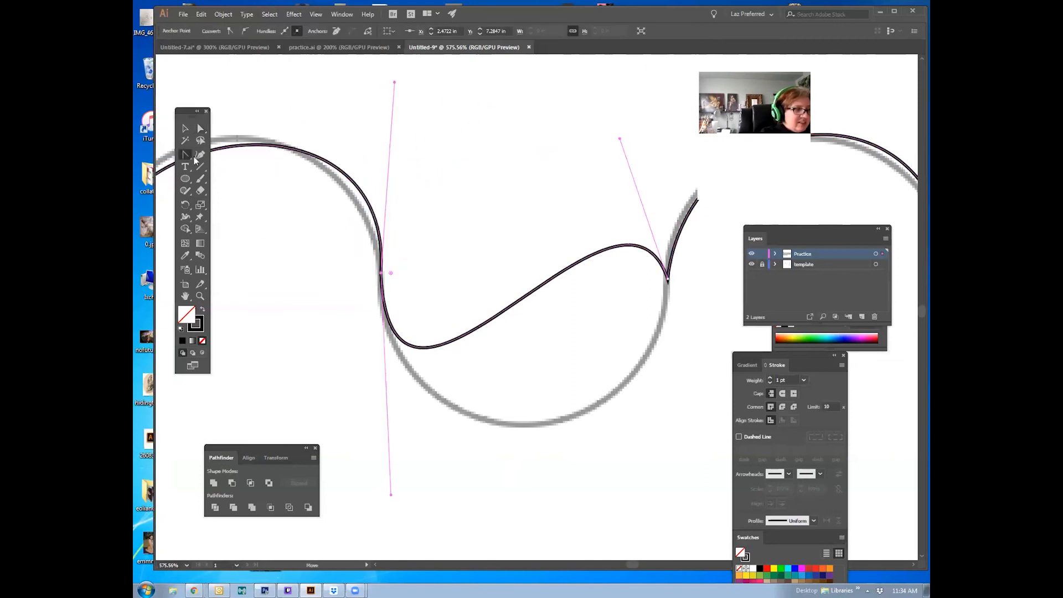
# Restore the first trough by pulling smooth paired handles from both of its anchors with the Anchor Point tool
pyautogui.moveTo(381, 274); pyautogui.dragTo(444, 172)
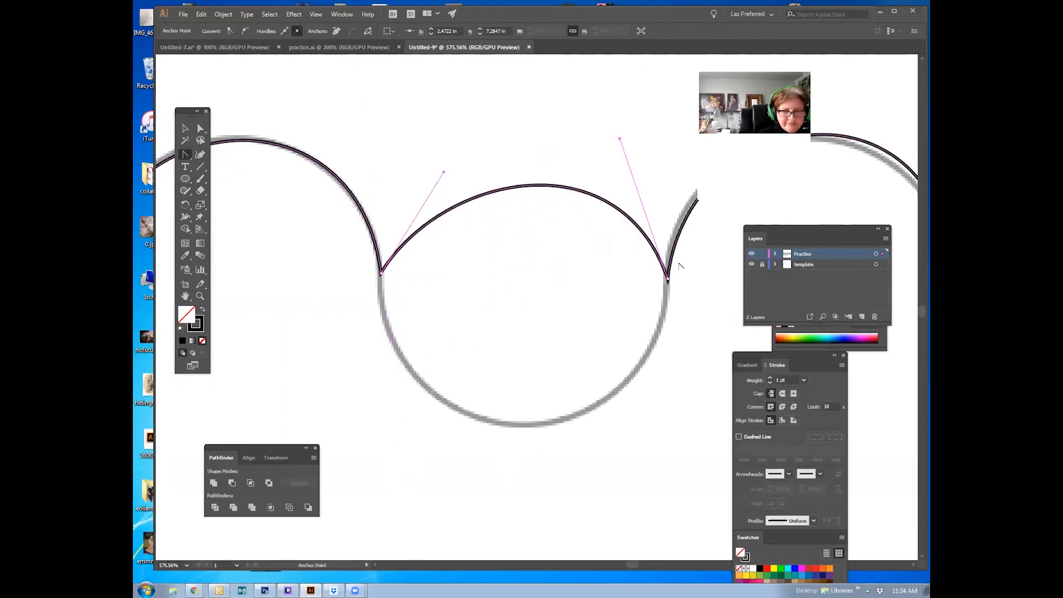
pyautogui.moveTo(669, 277); pyautogui.dragTo(658, 480)
pyautogui.moveTo(443, 172); pyautogui.dragTo(401, 479)
pyautogui.moveTo(383, 274); pyautogui.dragTo(421, 479)
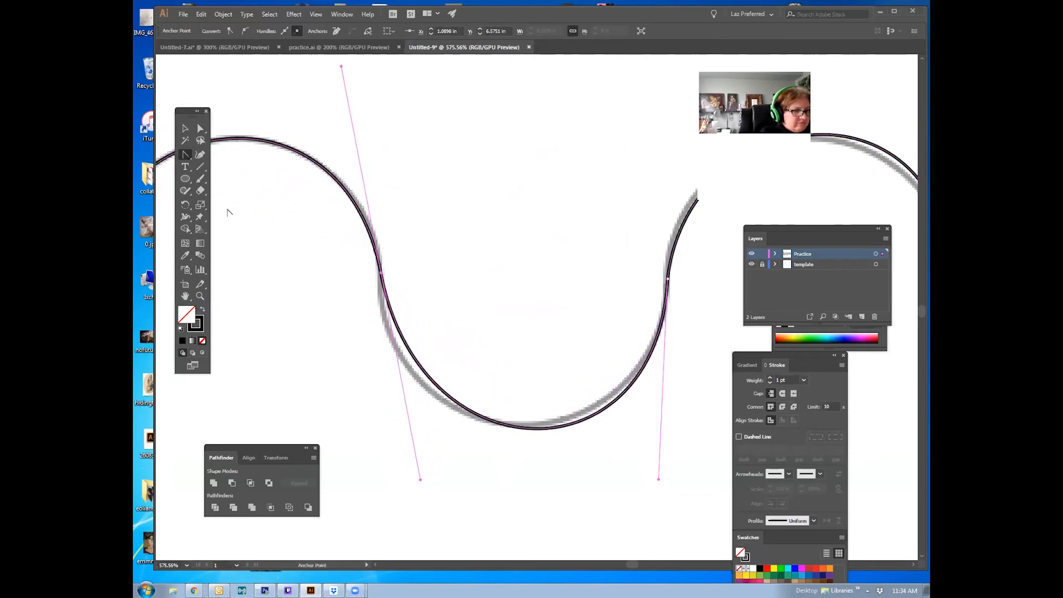
# Examine the traced wave and the other practice rows across the page, briefly with the panels hidden
pyautogui.click(200, 297)
pyautogui.keyDown('alt'); pyautogui.click(529, 307); pyautogui.keyUp('alt')
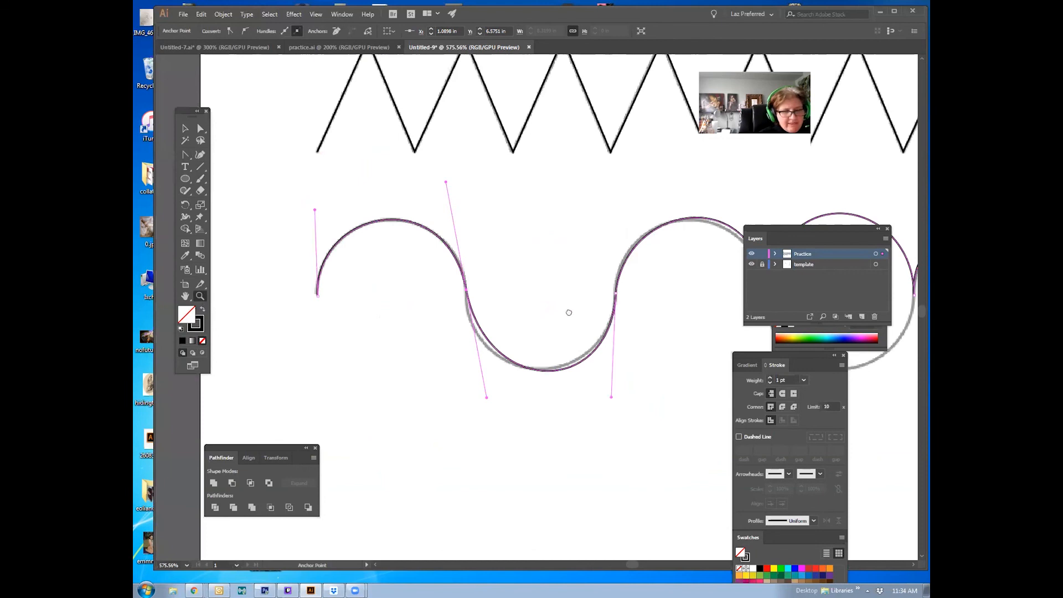
pyautogui.moveTo(568, 313); pyautogui.dragTo(493, 274)
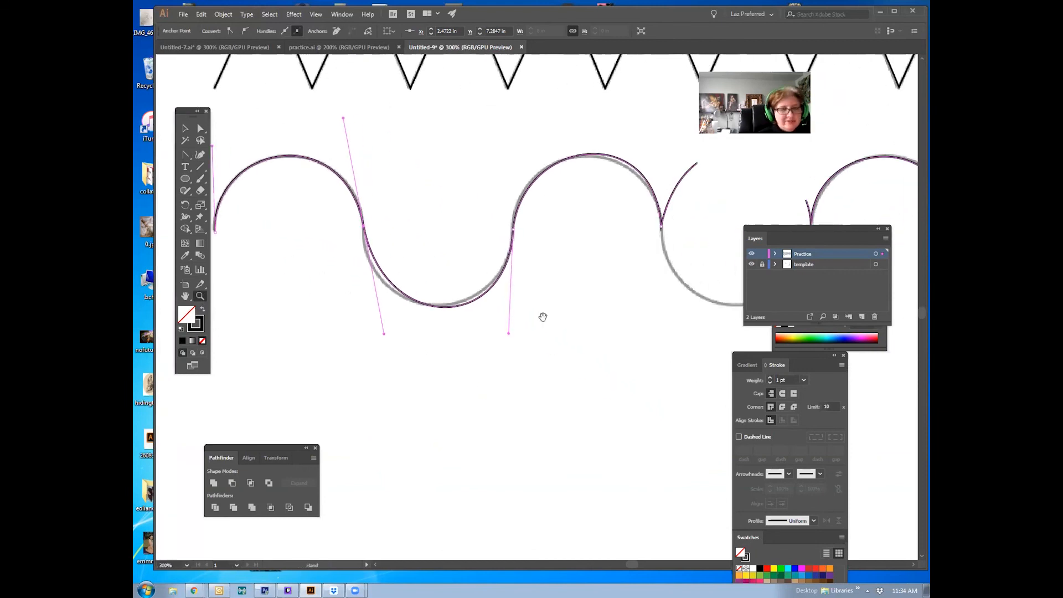
pyautogui.moveTo(542, 317); pyautogui.dragTo(606, 302)
pyautogui.keyDown('alt'); pyautogui.click(432, 329); pyautogui.keyUp('alt')
pyautogui.keyDown('alt'); pyautogui.click(435, 332); pyautogui.keyUp('alt')
pyautogui.keyDown('alt'); pyautogui.click(434, 333); pyautogui.keyUp('alt')
pyautogui.moveTo(660, 278); pyautogui.dragTo(411, 320)
pyautogui.press('Tab')
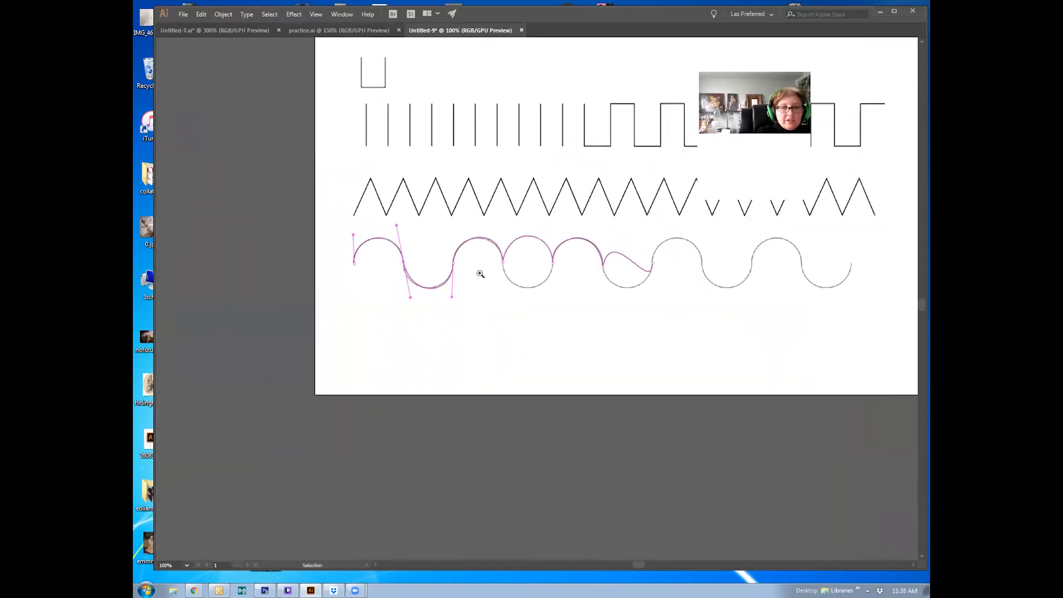
pyautogui.press('Tab')
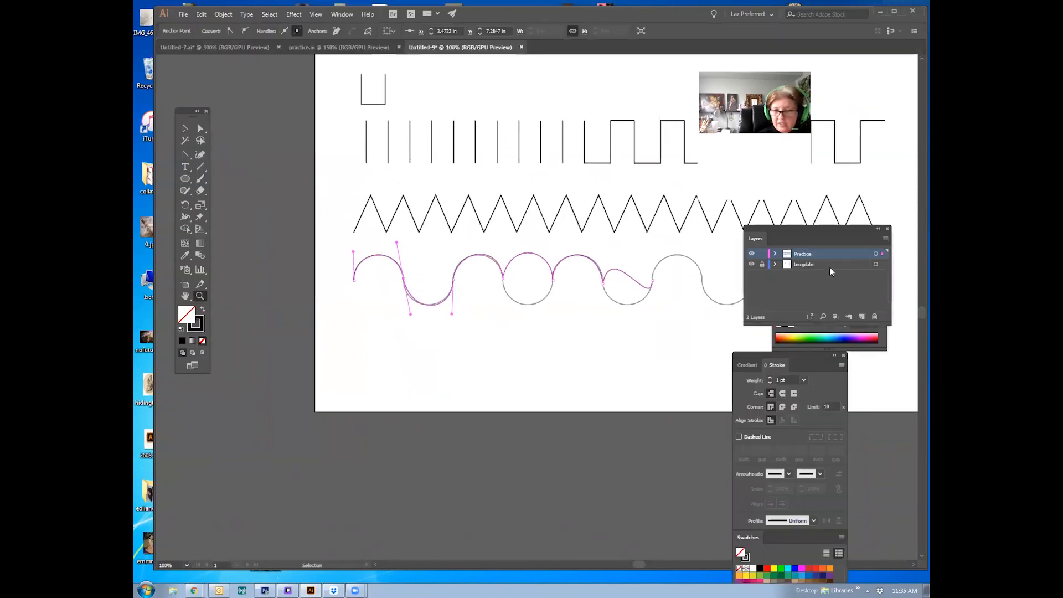
# Lock and hide the Practice layer, hide the template layer, and create a new layer above them
pyautogui.click(762, 255)
pyautogui.click(752, 254)
pyautogui.click(752, 265)
pyautogui.click(861, 316)
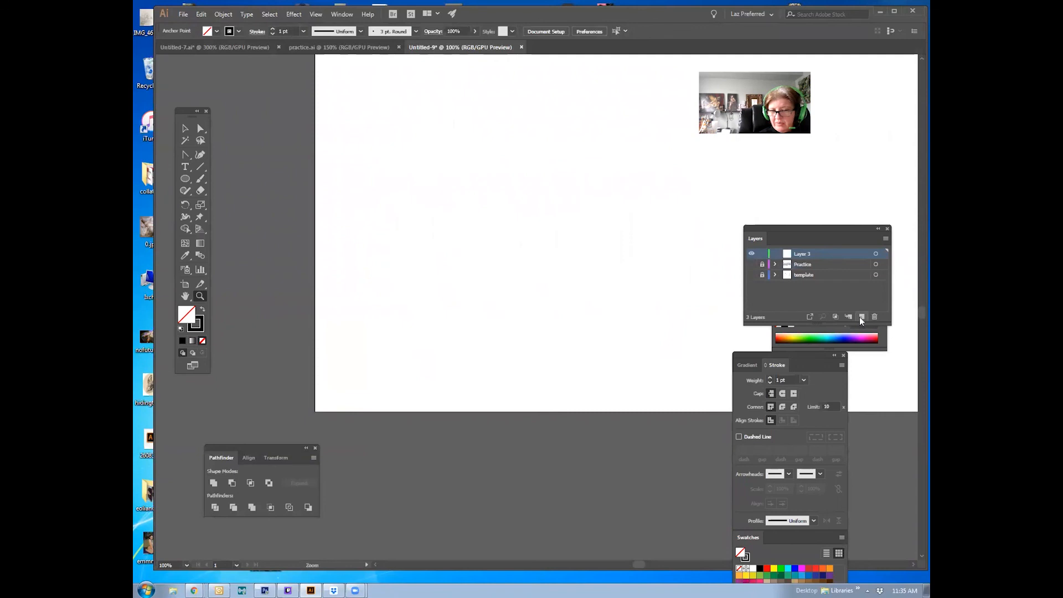
# Paste the curved-line template rows into the new layer, position them on the artboard, and lock that layer
pyautogui.hotkey('ctrl', 'v')
pyautogui.click(185, 128)
pyautogui.moveTo(527, 179); pyautogui.dragTo(505, 191)
pyautogui.moveTo(551, 252); pyautogui.dragTo(438, 311)
pyautogui.click(762, 254)
# Add another layer for tracing the new rows, and set a default black stroke with no fill
pyautogui.click(862, 317)
pyautogui.moveTo(484, 453); pyautogui.dragTo(529, 425)
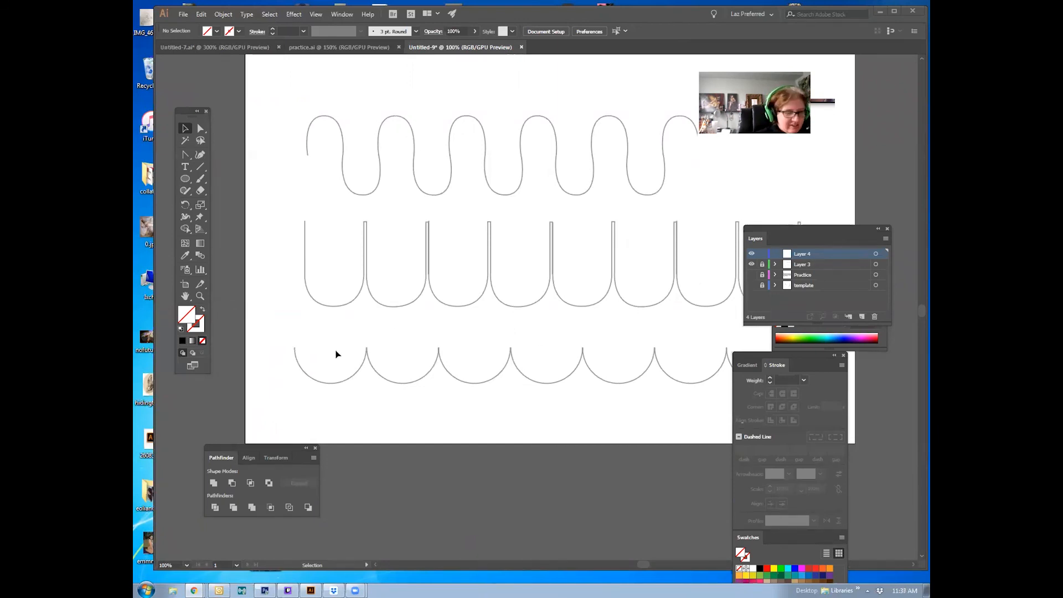
pyautogui.click(181, 330)
pyautogui.click(202, 341)
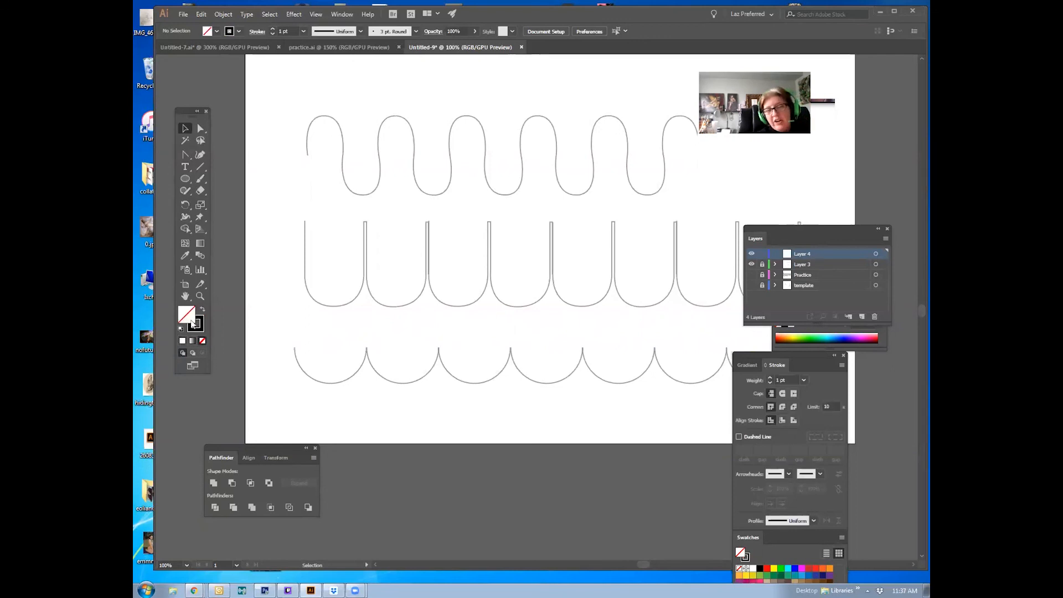
pyautogui.press('space')
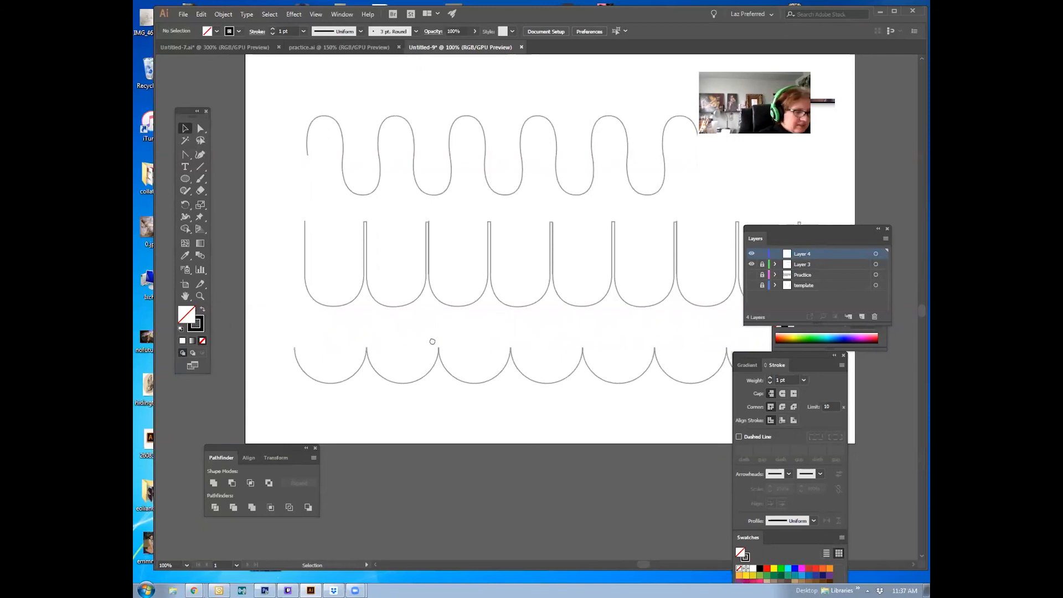
pyautogui.moveTo(433, 342); pyautogui.dragTo(456, 271)
pyautogui.click(200, 297)
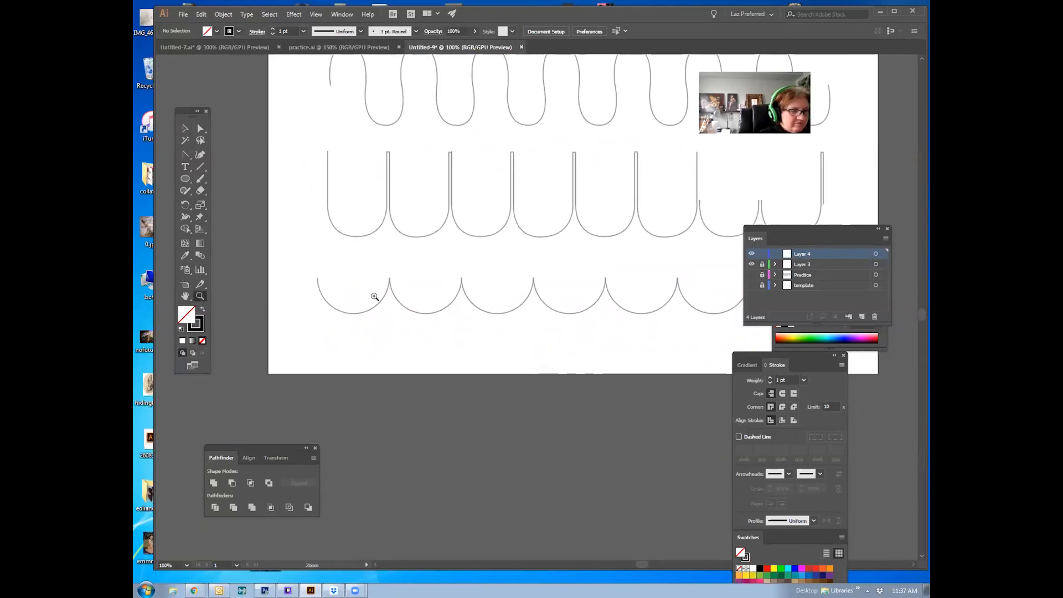
# Trace the first scallop of the bottom template row with the Pen tool, pulling straight vertical handles at both peaks
pyautogui.click(373, 297)
pyautogui.press('space')
pyautogui.moveTo(577, 316); pyautogui.dragTo(474, 301)
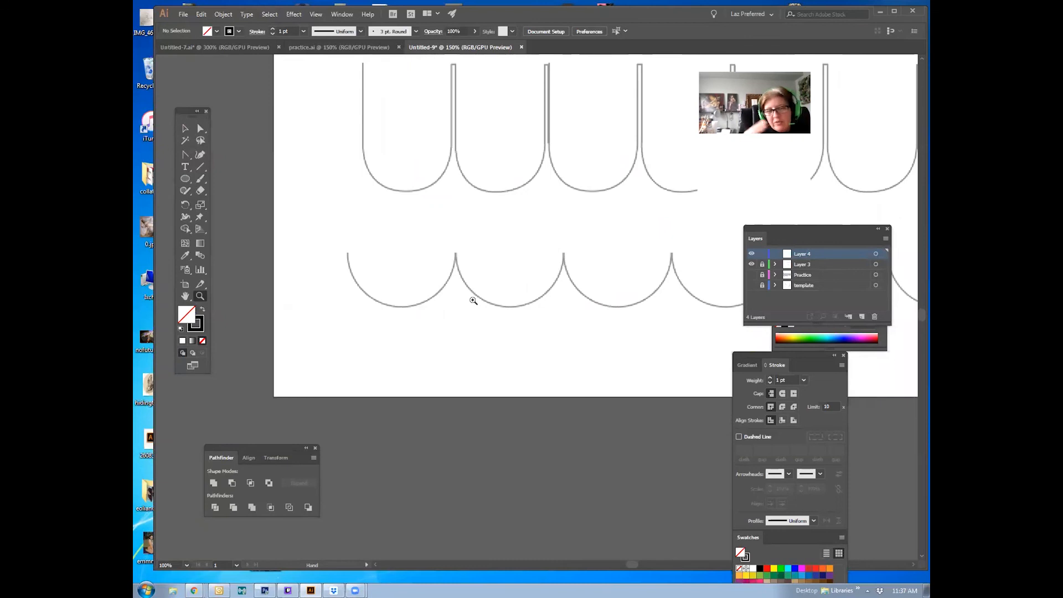
pyautogui.moveTo(185, 154); pyautogui.dragTo(221, 162)
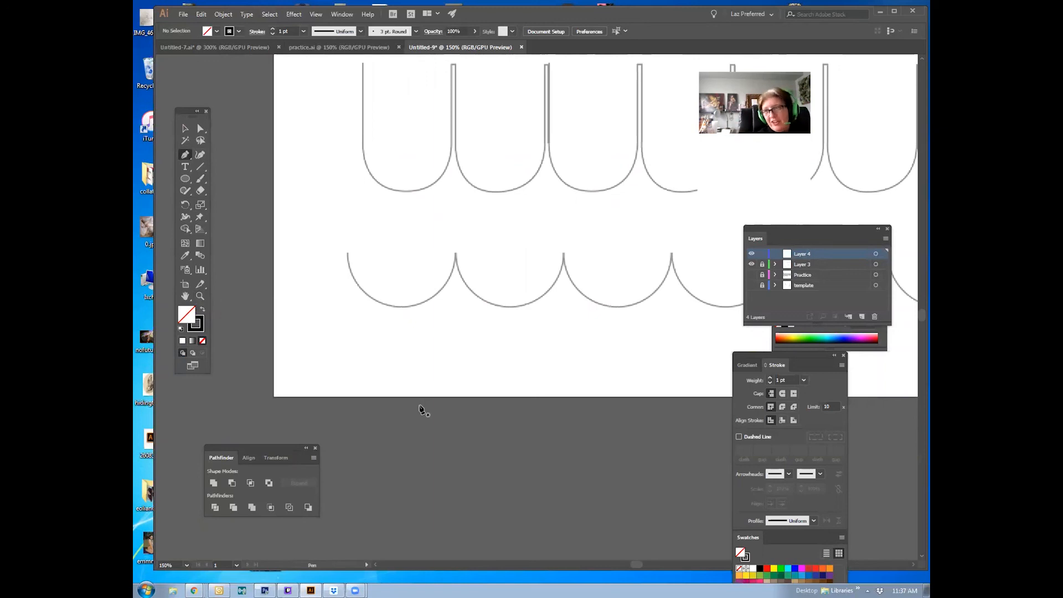
pyautogui.press('space')
pyautogui.moveTo(437, 322); pyautogui.dragTo(348, 370)
pyautogui.moveTo(359, 332); pyautogui.dragTo(365, 346)
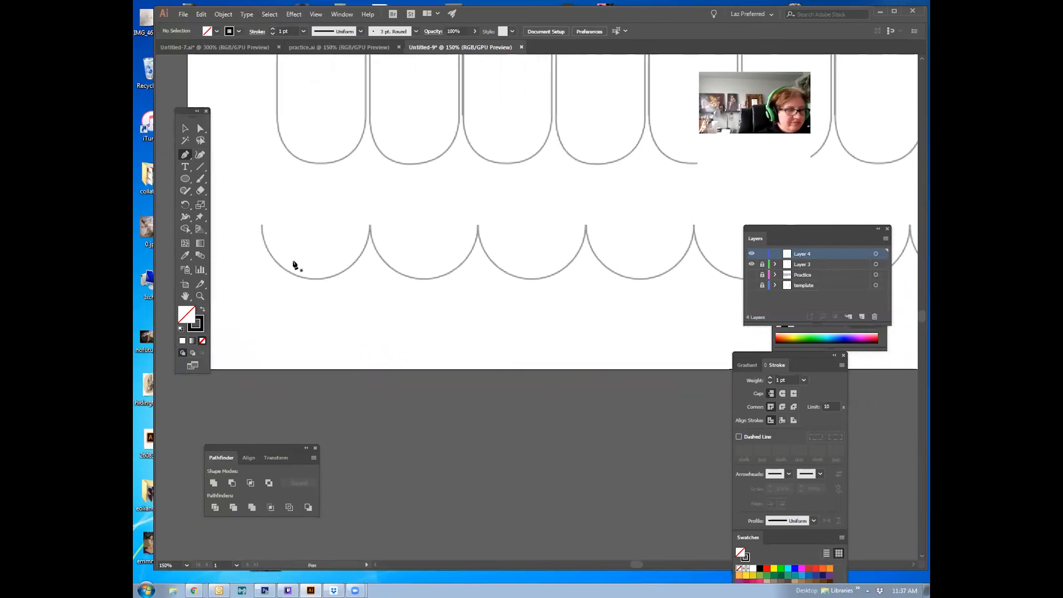
pyautogui.moveTo(261, 234); pyautogui.dragTo(262, 299)
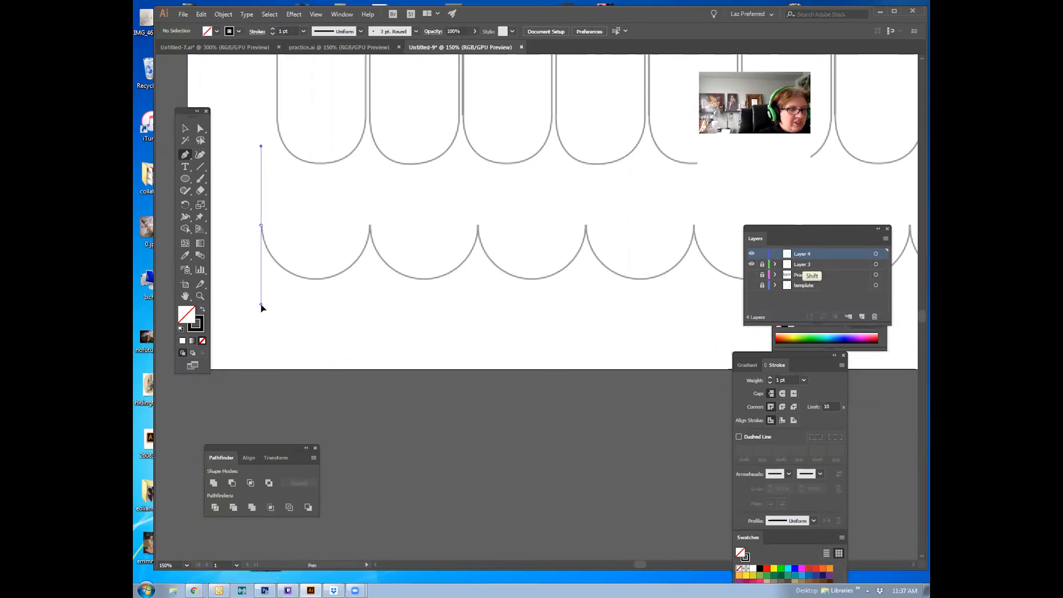
pyautogui.moveTo(260, 303); pyautogui.dragTo(261, 304)
pyautogui.moveTo(370, 226); pyautogui.dragTo(371, 155)
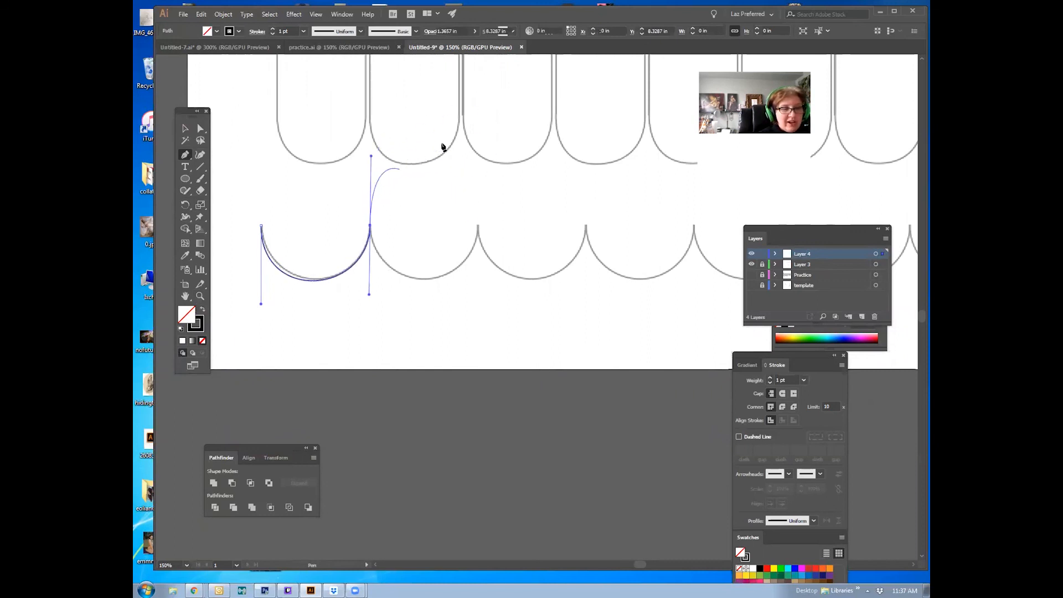
# Try to turn the second peak of the traced scallop into a corner by redirecting its outgoing handle downward
pyautogui.moveTo(374, 243); pyautogui.dragTo(354, 312)
pyautogui.hotkey('ctrl', 'z')
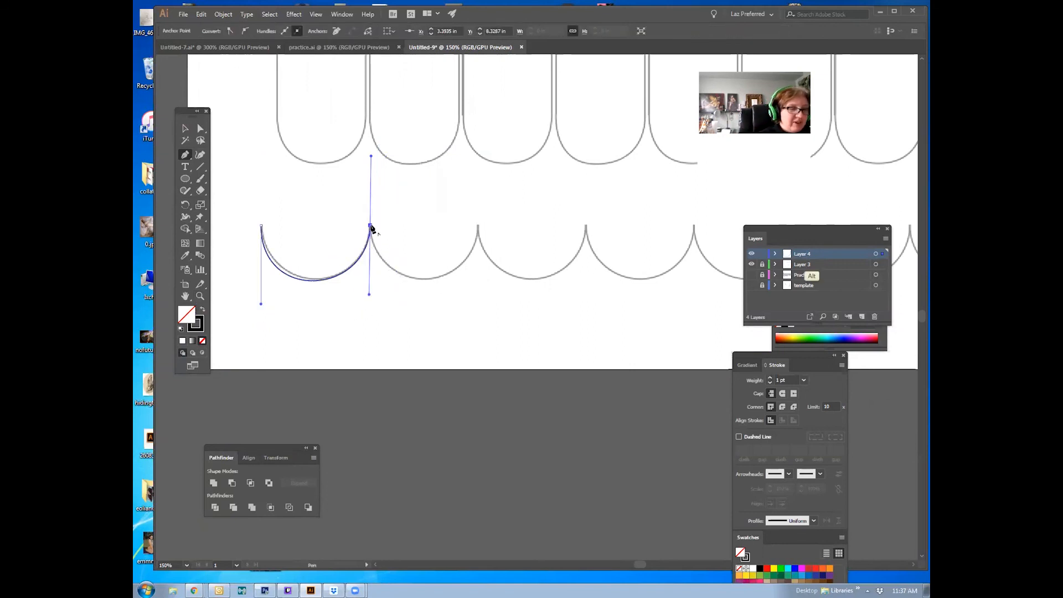
pyautogui.click(185, 154)
pyautogui.click(214, 194)
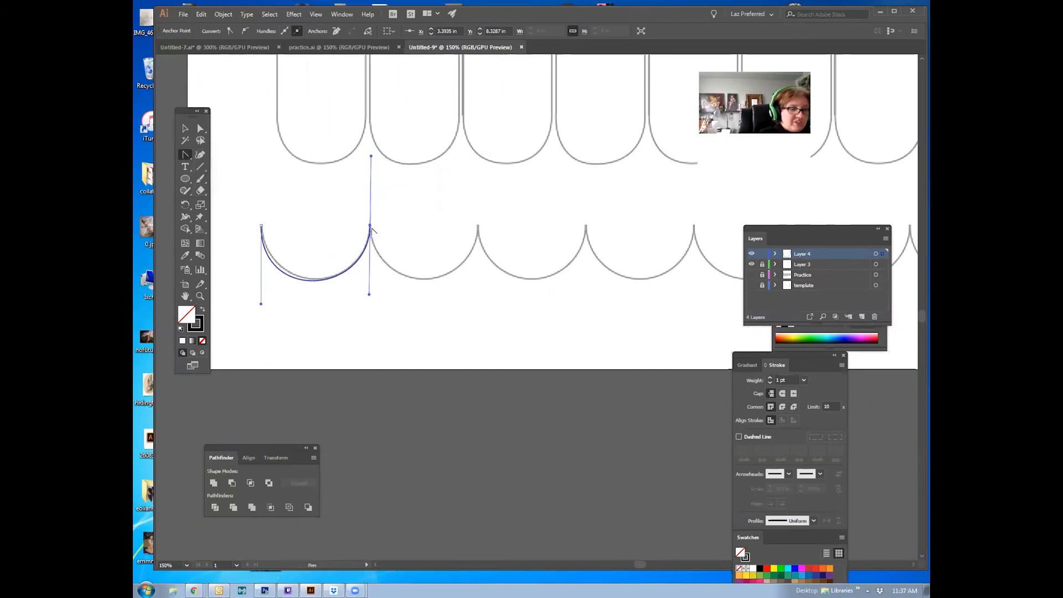
pyautogui.moveTo(371, 227); pyautogui.dragTo(373, 245)
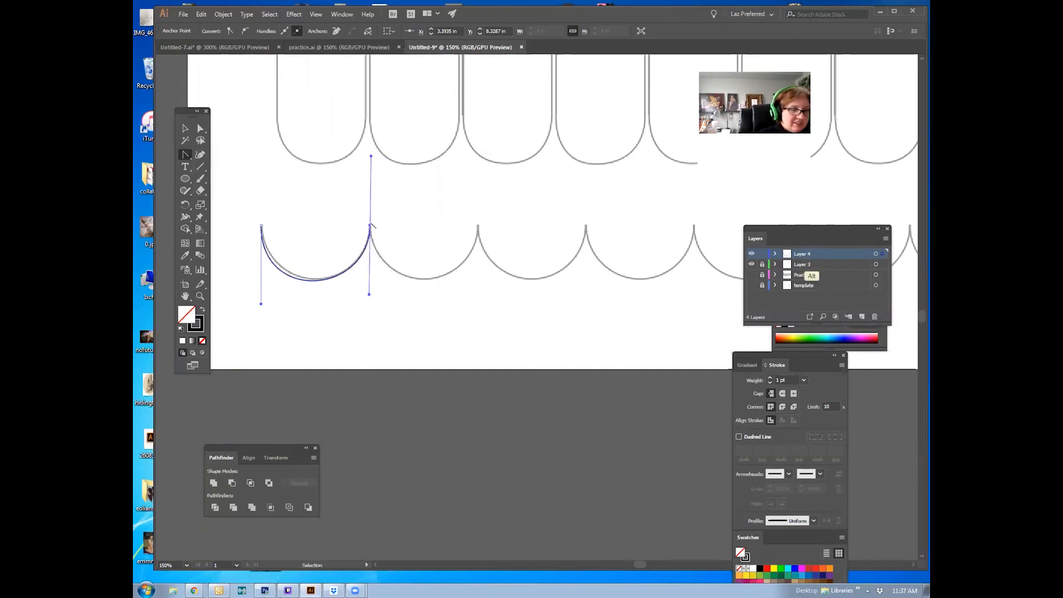
pyautogui.click(370, 224)
pyautogui.click(374, 296)
pyautogui.moveTo(186, 155); pyautogui.dragTo(225, 156)
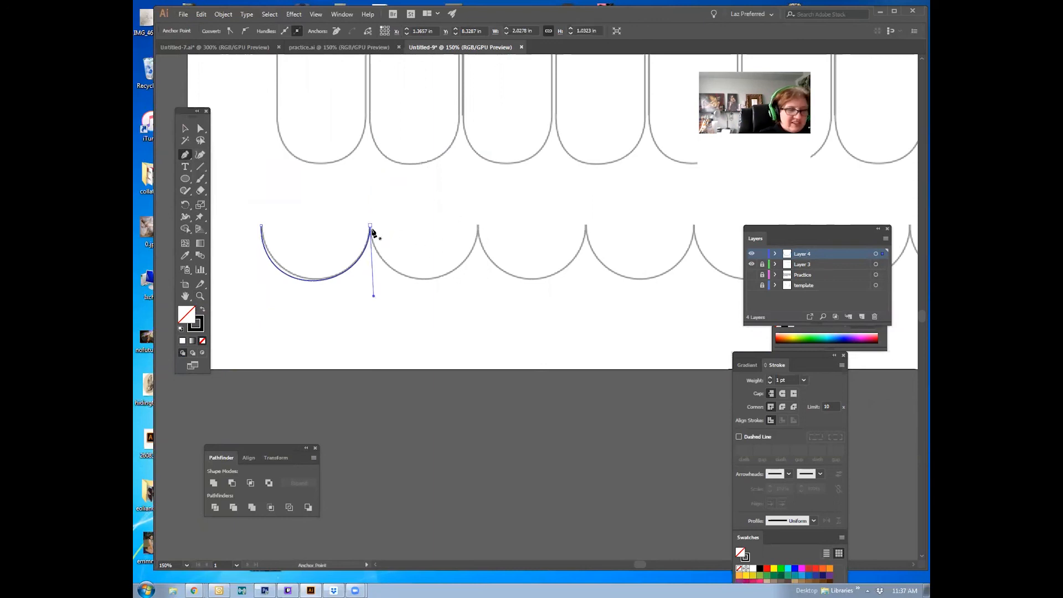
pyautogui.click(371, 226)
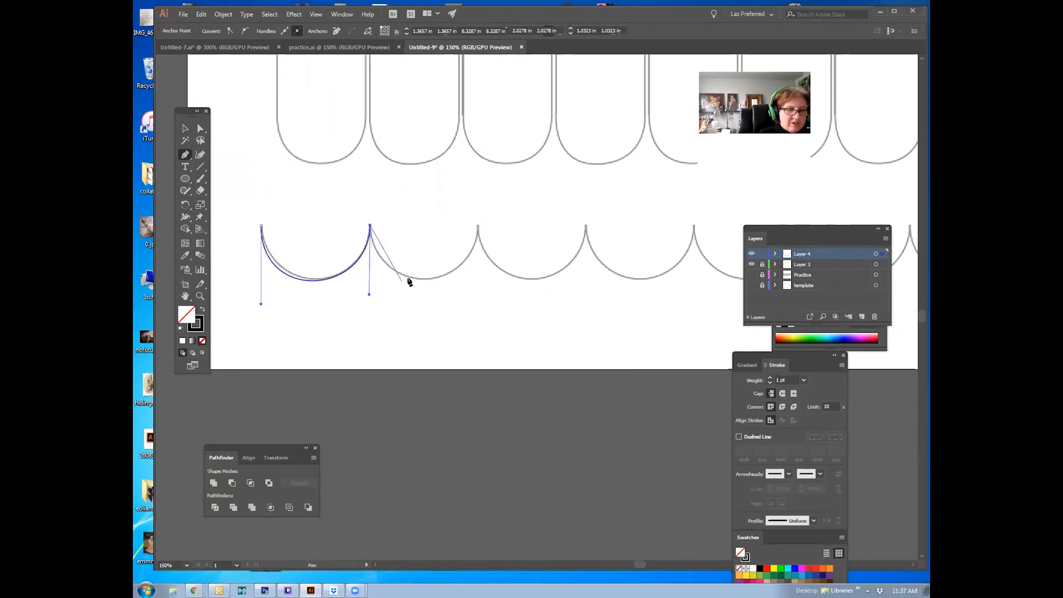
# Try extending the path to the third peak, then undo the scallop segments
pyautogui.moveTo(479, 226); pyautogui.dragTo(556, 133)
pyautogui.hotkey('ctrl', 'z')
pyautogui.hotkey('ctrl', 'z')
pyautogui.keyDown('ctrl'); pyautogui.click(396, 246); pyautogui.keyUp('ctrl')
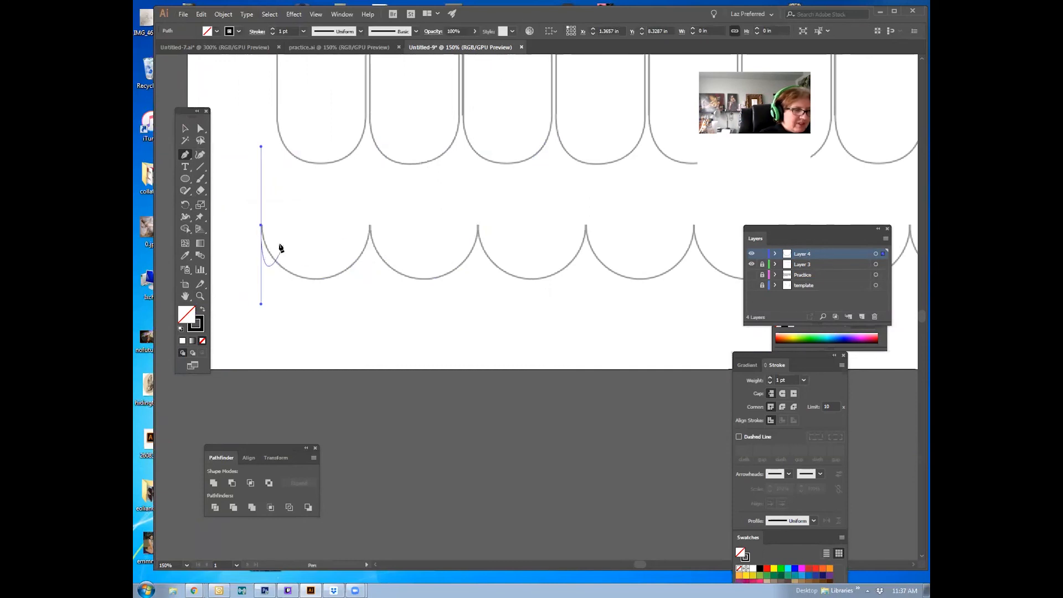
# Restart the trace and draw the first two scallops, breaking the handle downward at the second and third peaks
pyautogui.moveTo(261, 226); pyautogui.dragTo(263, 313)
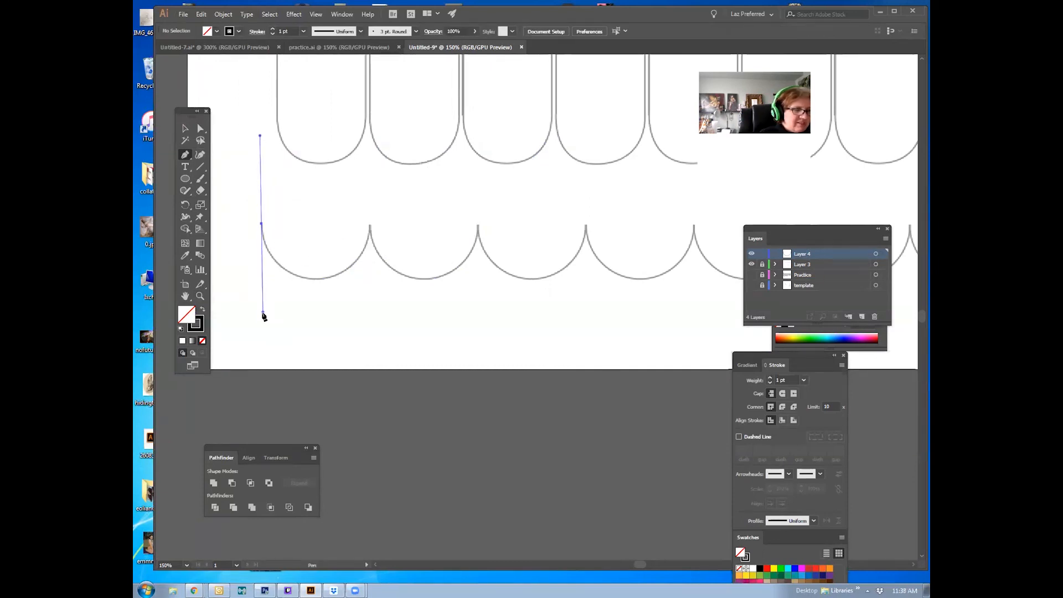
pyautogui.click(372, 226)
pyautogui.moveTo(372, 209); pyautogui.dragTo(374, 159)
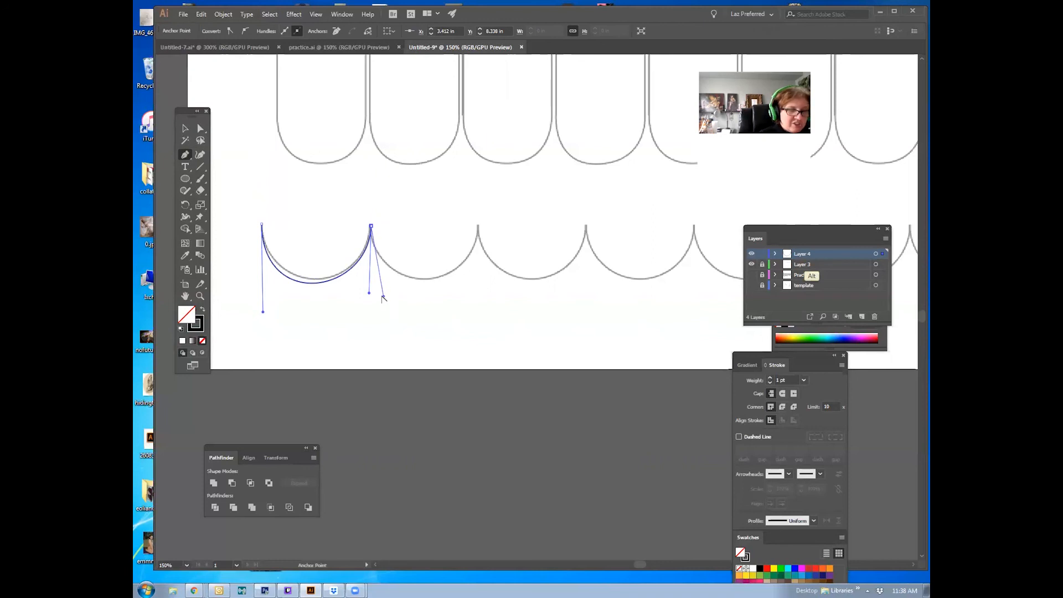
pyautogui.moveTo(382, 298); pyautogui.dragTo(384, 296)
pyautogui.moveTo(479, 227); pyautogui.dragTo(481, 155)
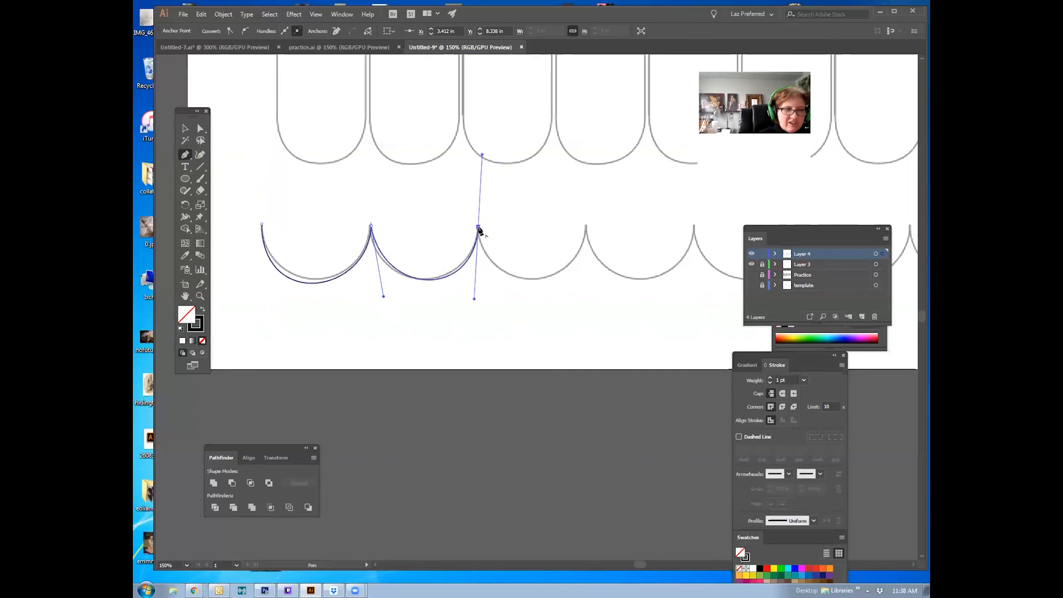
pyautogui.moveTo(480, 228); pyautogui.dragTo(490, 306)
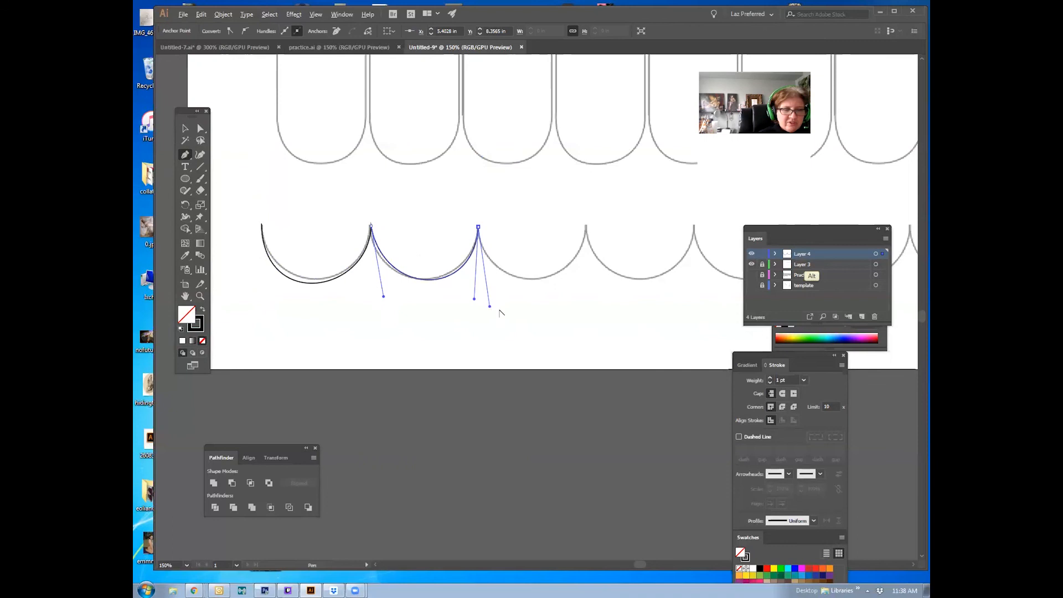
# Continue the path over the third and fourth scallops, bending the outgoing handle downward at each peak
pyautogui.moveTo(587, 228); pyautogui.dragTo(597, 165)
pyautogui.moveTo(587, 228); pyautogui.dragTo(602, 319)
pyautogui.moveTo(695, 230); pyautogui.dragTo(707, 173)
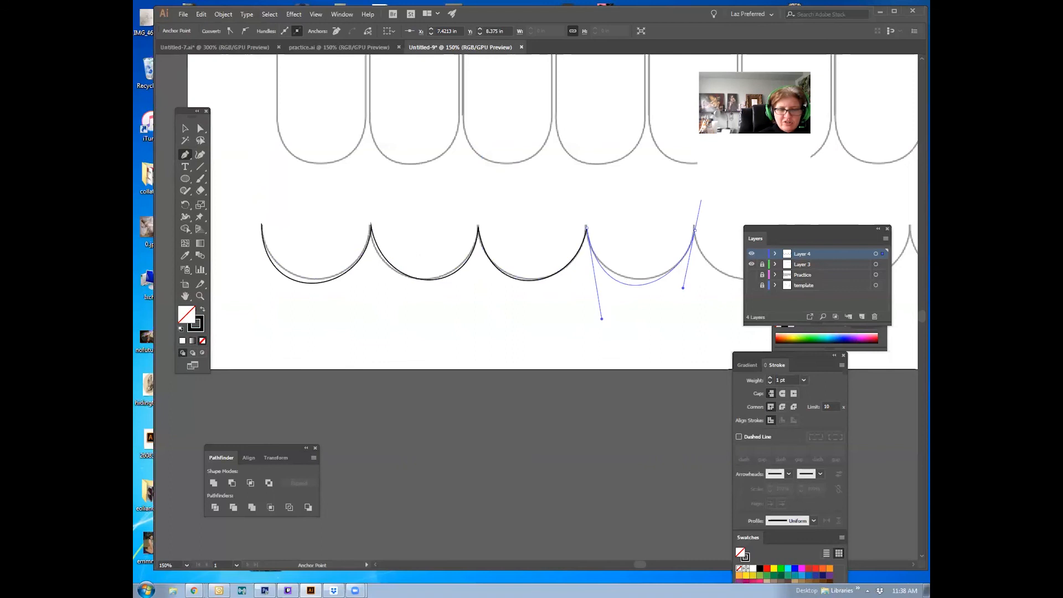
pyautogui.moveTo(695, 230); pyautogui.dragTo(709, 299)
# Extend the path over the fifth scallop and adjust its curve with the Direct Selection tool, then deselect it
pyautogui.moveTo(697, 302); pyautogui.dragTo(548, 287)
pyautogui.moveTo(654, 216); pyautogui.dragTo(664, 152)
pyautogui.moveTo(467, 302); pyautogui.dragTo(655, 297)
pyautogui.click(200, 131)
pyautogui.click(671, 268)
pyautogui.moveTo(641, 300); pyautogui.dragTo(642, 288)
pyautogui.click(687, 295)
# Delete the whole traced scallop path
pyautogui.click(185, 128)
pyautogui.moveTo(323, 190); pyautogui.dragTo(398, 301)
pyautogui.press('Delete')
# Retrace the first four scallops of the bottom row with the Pen tool, breaking the handles into corners at the peaks between them
pyautogui.click(186, 155)
pyautogui.moveTo(300, 206); pyautogui.dragTo(305, 293)
pyautogui.moveTo(409, 207); pyautogui.dragTo(413, 140)
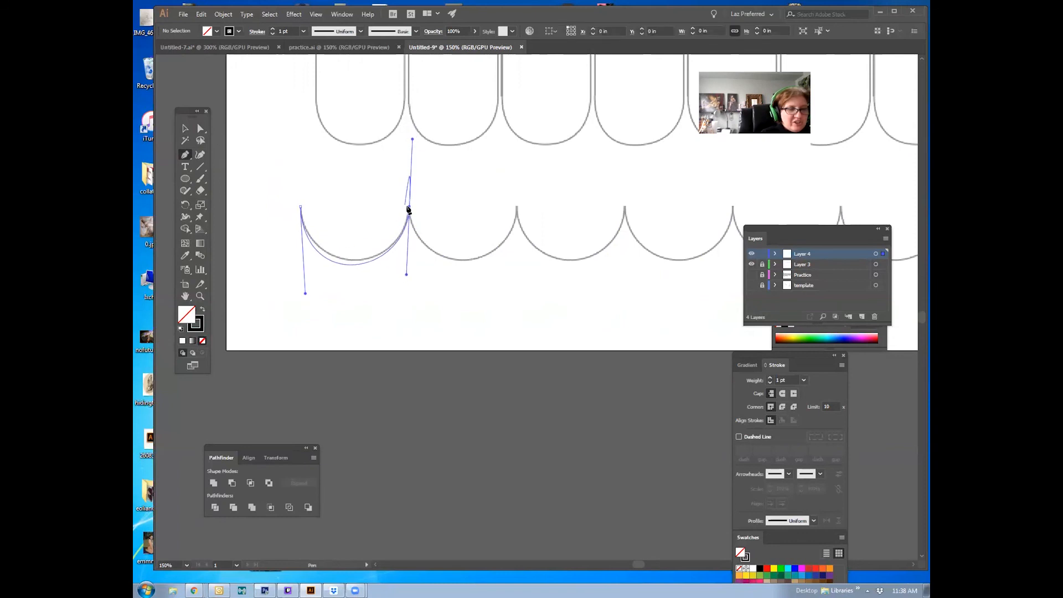
pyautogui.keyDown('alt'); pyautogui.moveTo(410, 208); pyautogui.dragTo(416, 287); pyautogui.keyUp('alt')
pyautogui.moveTo(517, 207); pyautogui.dragTo(524, 144)
pyautogui.keyDown('alt'); pyautogui.moveTo(518, 209); pyautogui.dragTo(521, 276); pyautogui.keyUp('alt')
pyautogui.moveTo(625, 210); pyautogui.dragTo(633, 138)
pyautogui.keyDown('alt'); pyautogui.moveTo(625, 209); pyautogui.dragTo(633, 287); pyautogui.keyUp('alt')
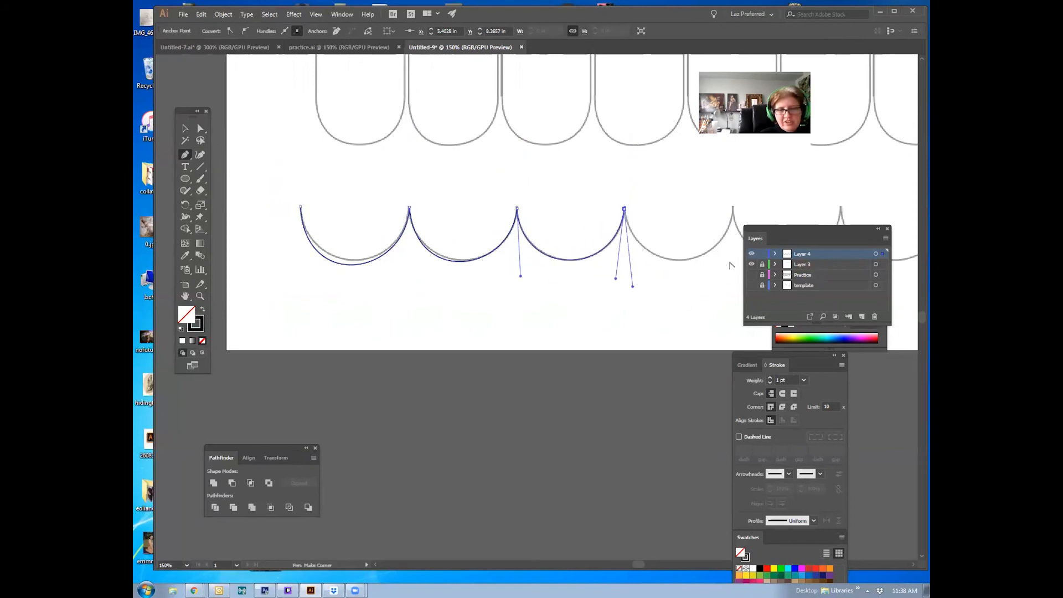
pyautogui.moveTo(733, 208); pyautogui.dragTo(739, 136)
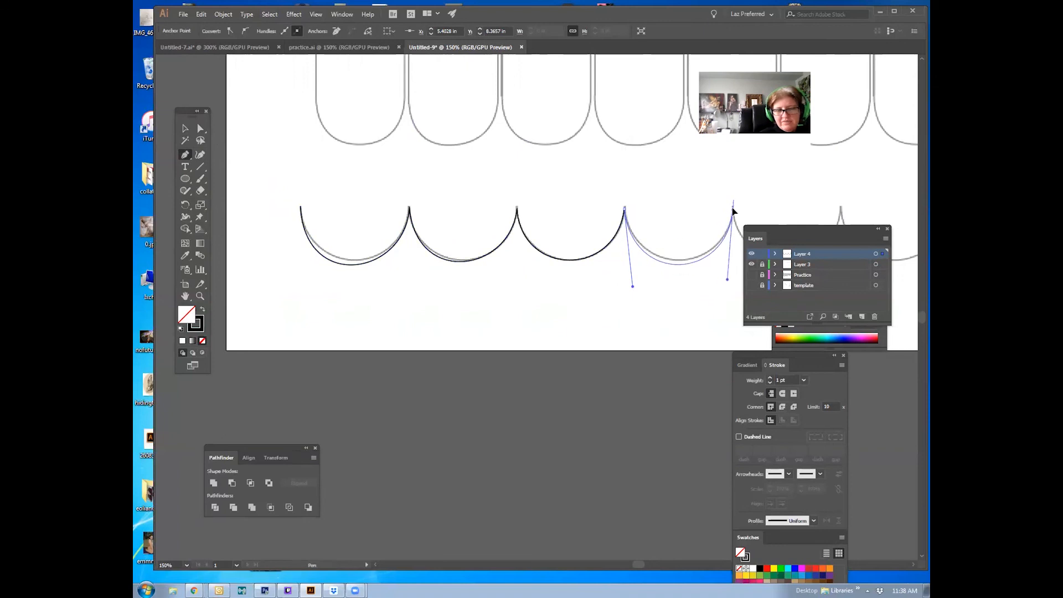
# Continue the path along the remaining scallops to the end of the bottom row, with corner handles at the peaks
pyautogui.moveTo(732, 208); pyautogui.dragTo(526, 325)
pyautogui.moveTo(621, 239); pyautogui.dragTo(624, 185)
pyautogui.keyDown('alt'); pyautogui.moveTo(622, 240); pyautogui.dragTo(640, 320); pyautogui.keyUp('alt')
pyautogui.moveTo(728, 239); pyautogui.dragTo(733, 185)
pyautogui.moveTo(732, 264); pyautogui.dragTo(515, 363)
pyautogui.moveTo(605, 272); pyautogui.dragTo(612, 218)
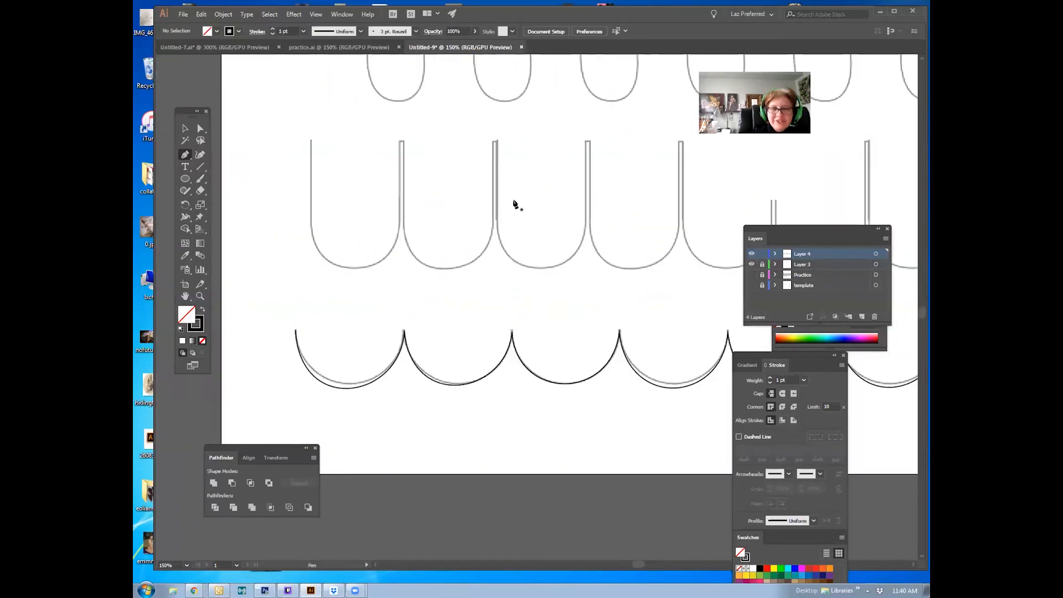